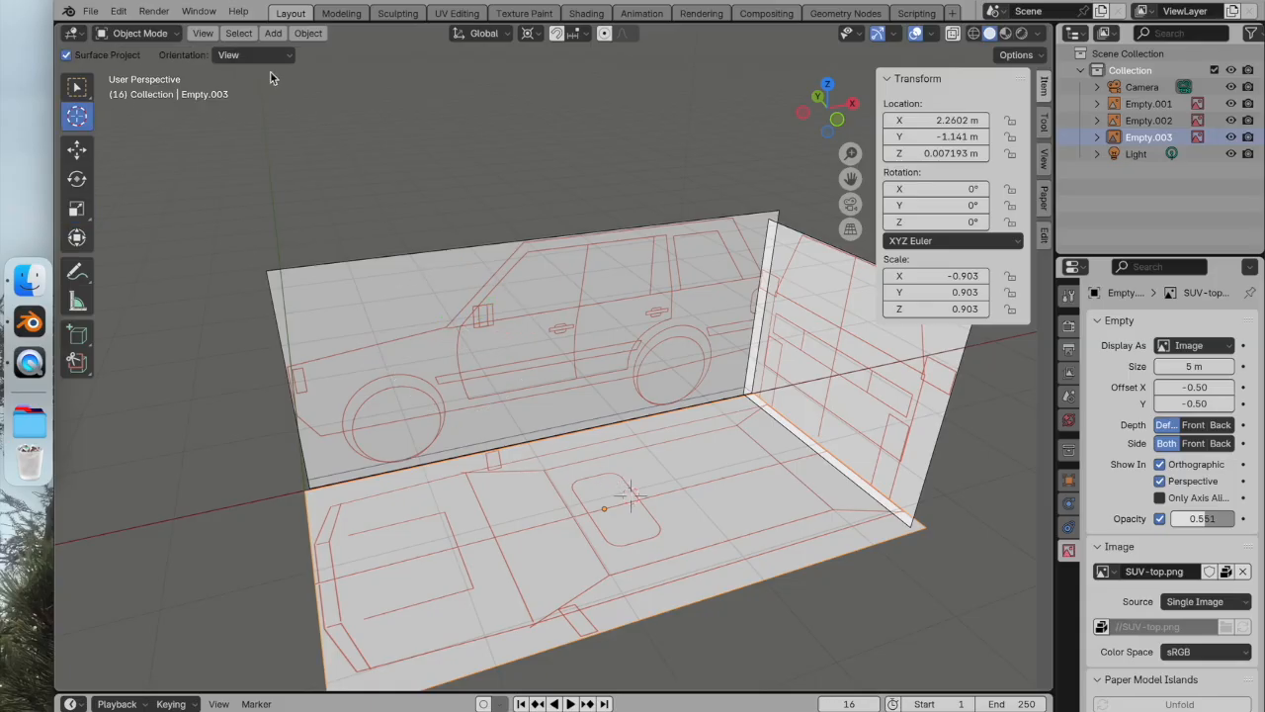
Add a cube mesh to the scene with the SUV reference images
left_click(273, 33)
mouse_move(297, 51)
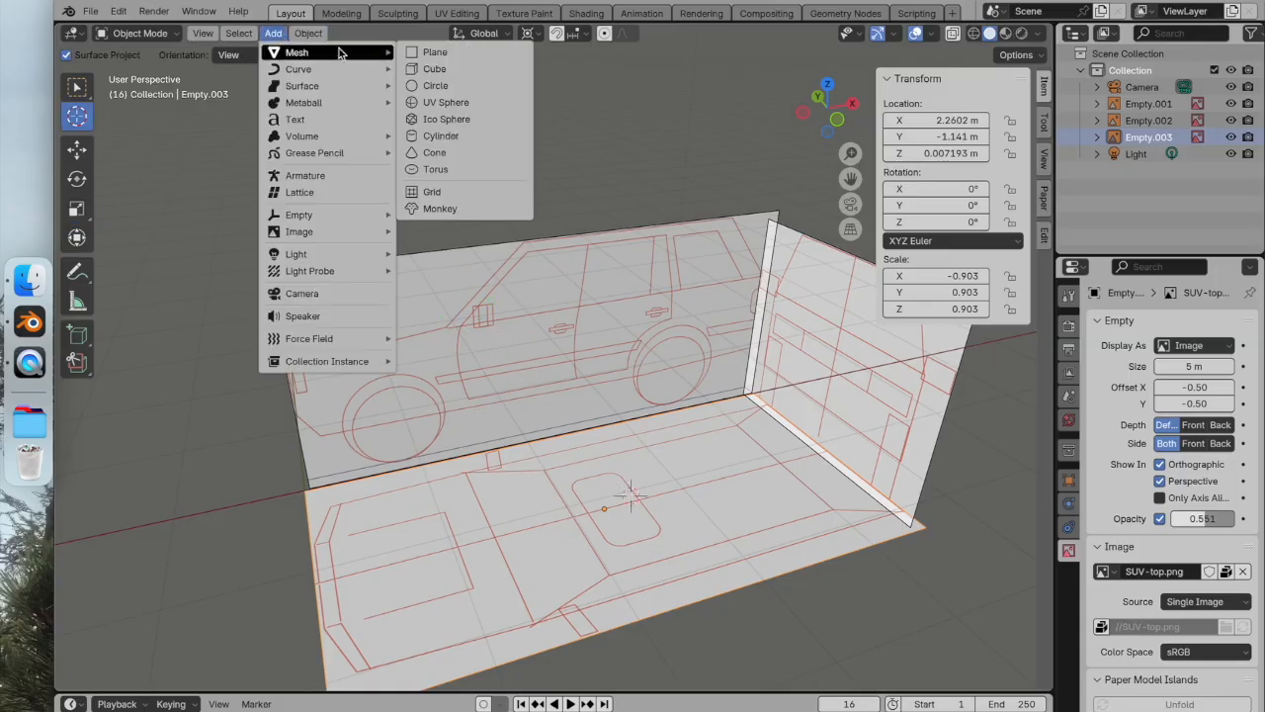
left_click(433, 69)
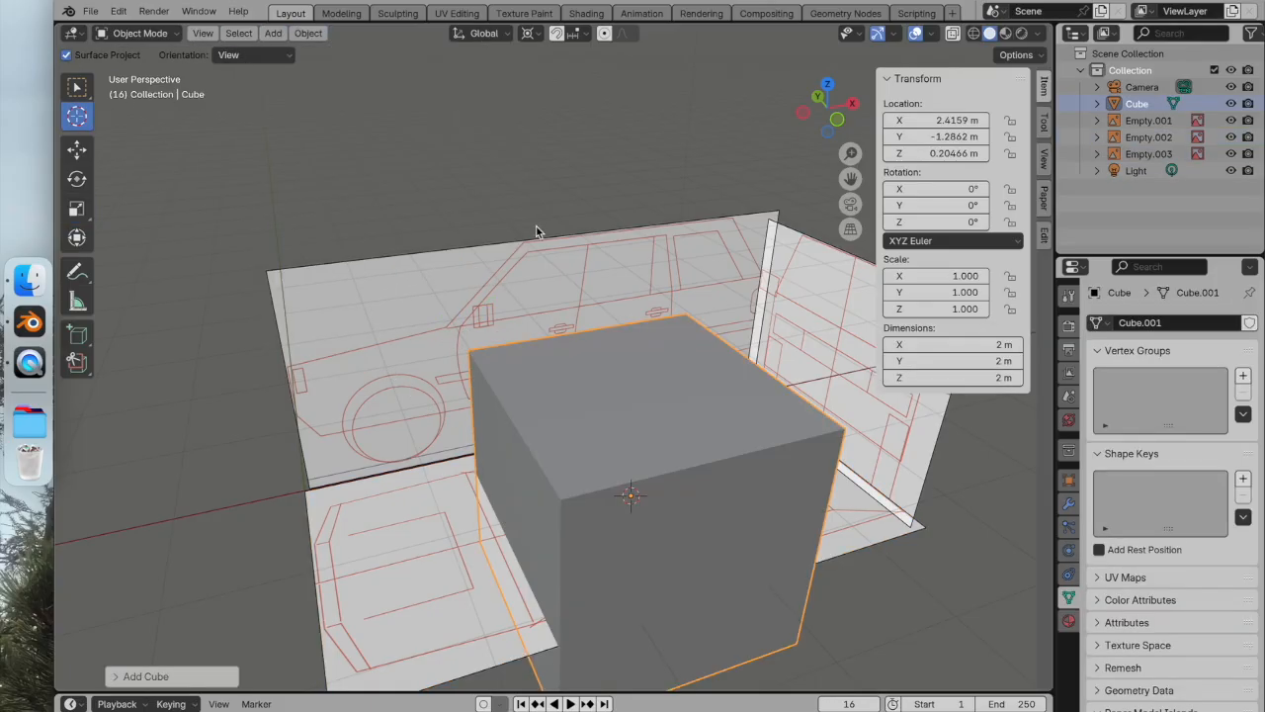
In front view, move the cube to about X 2.31 m, Z 0.29 m, with its upper front corner at the windshield base
left_click(826, 84)
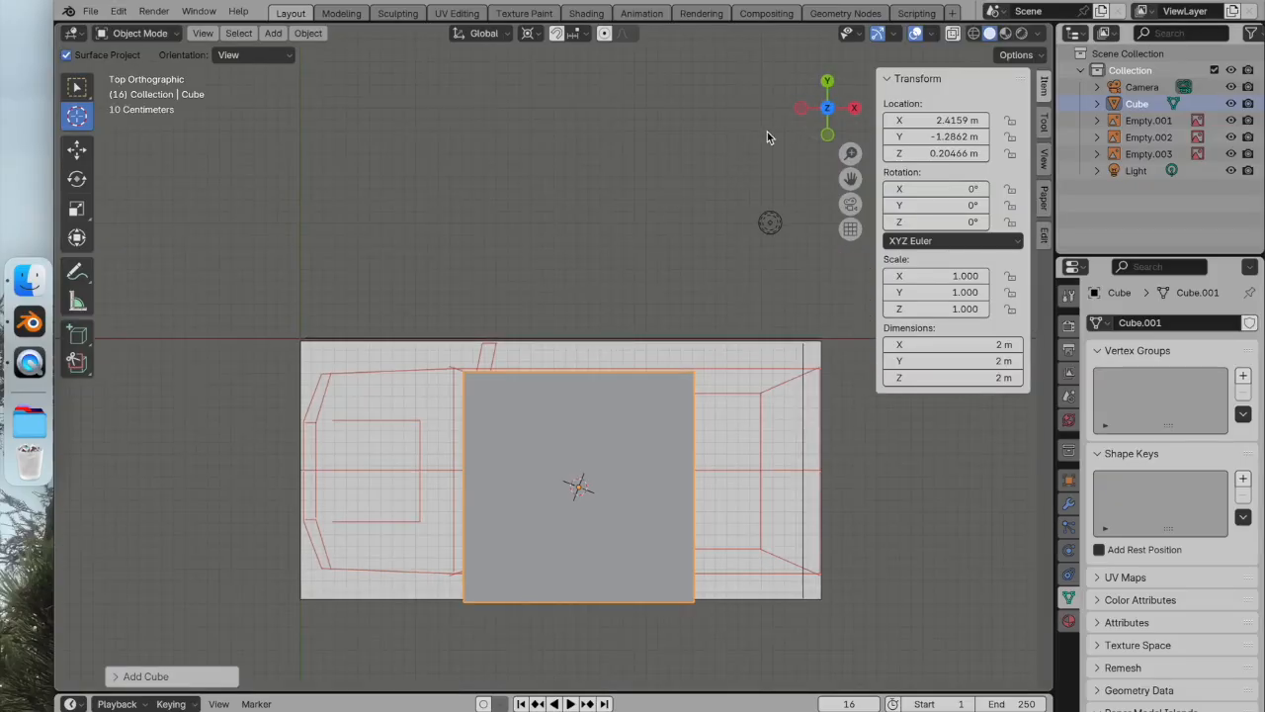
left_click(827, 134)
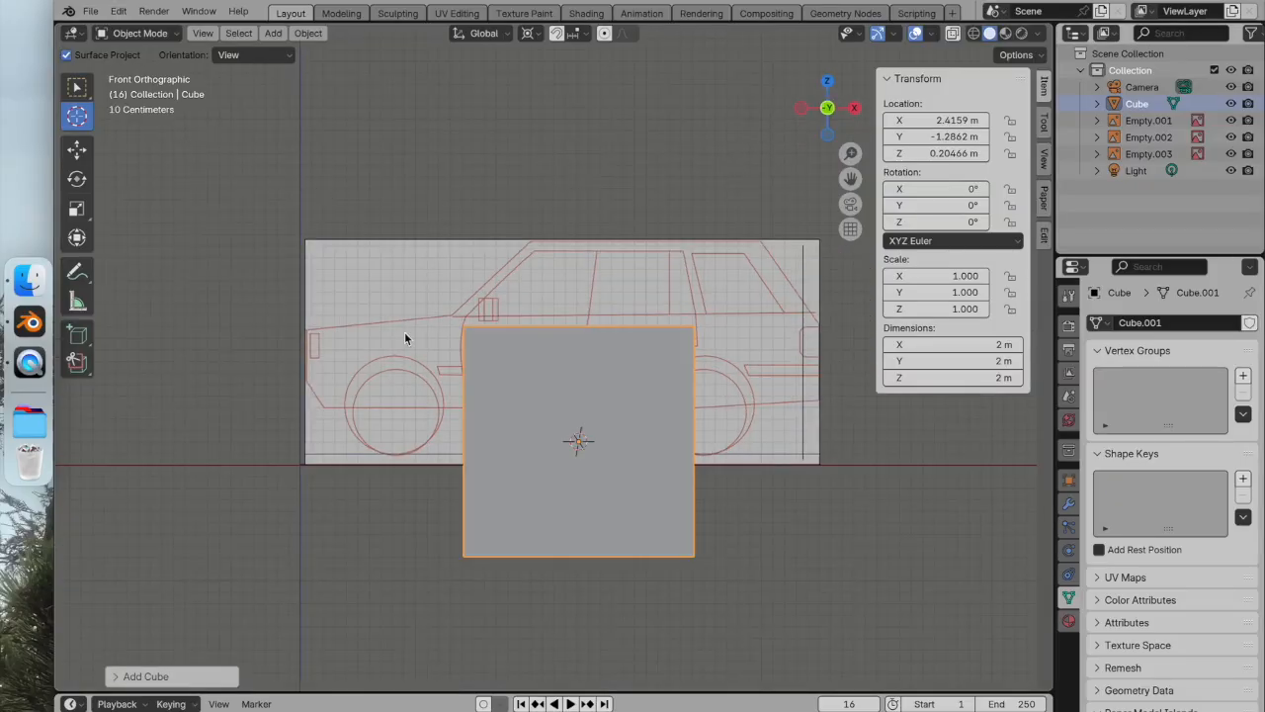
left_click(79, 150)
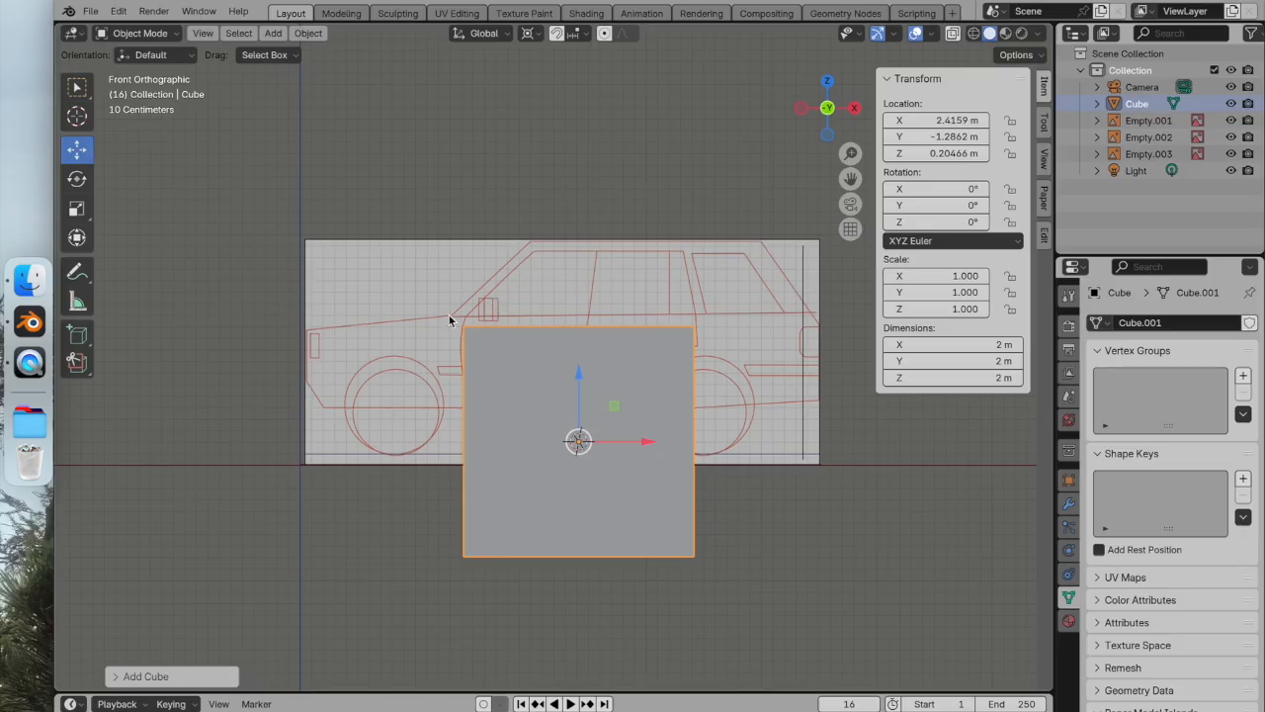
left_click_drag(584, 393, 583, 383)
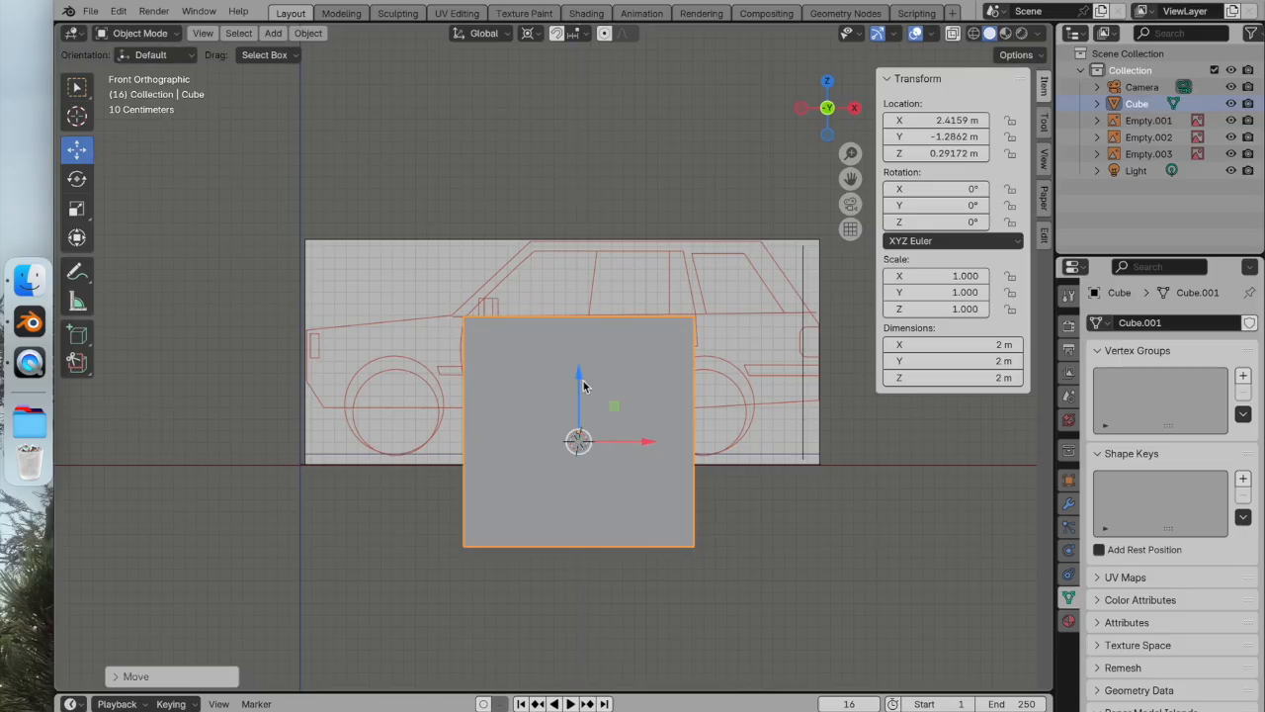
left_click_drag(646, 434, 633, 436)
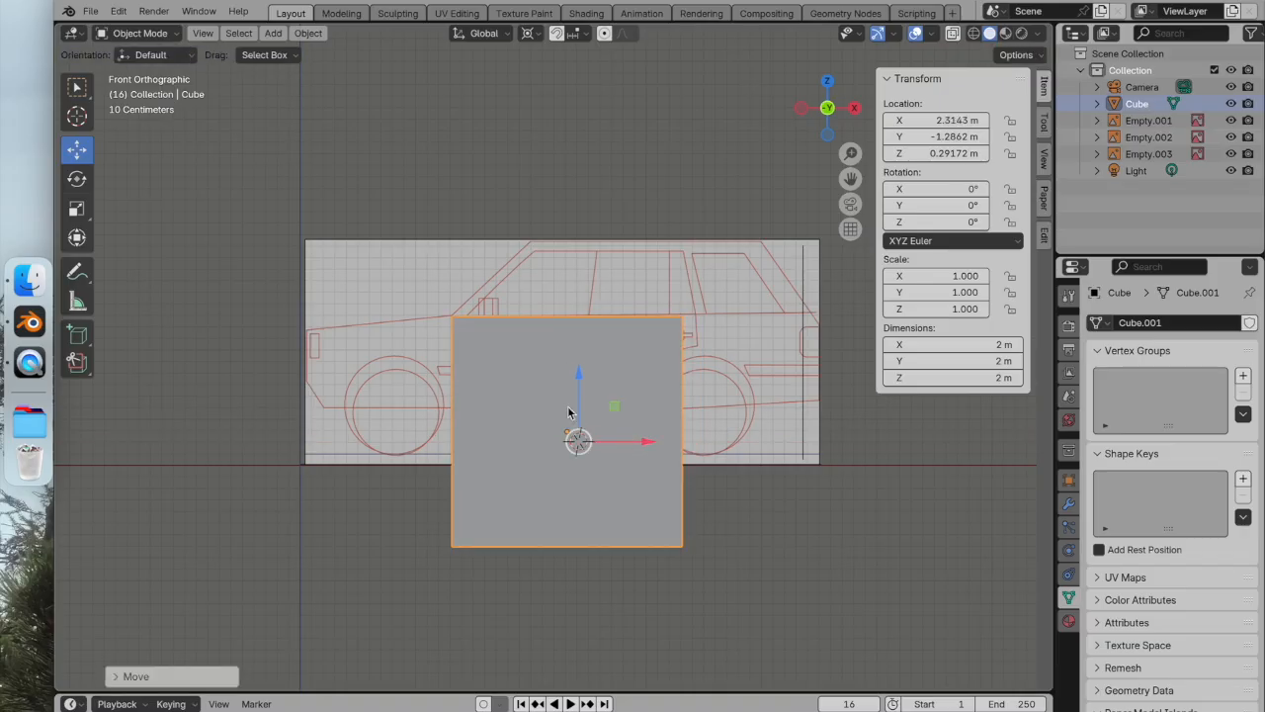
Place the 3D cursor on the cube's upper front corner and scale the cube's height to about 0.79 m
left_click(77, 116)
left_click(455, 317)
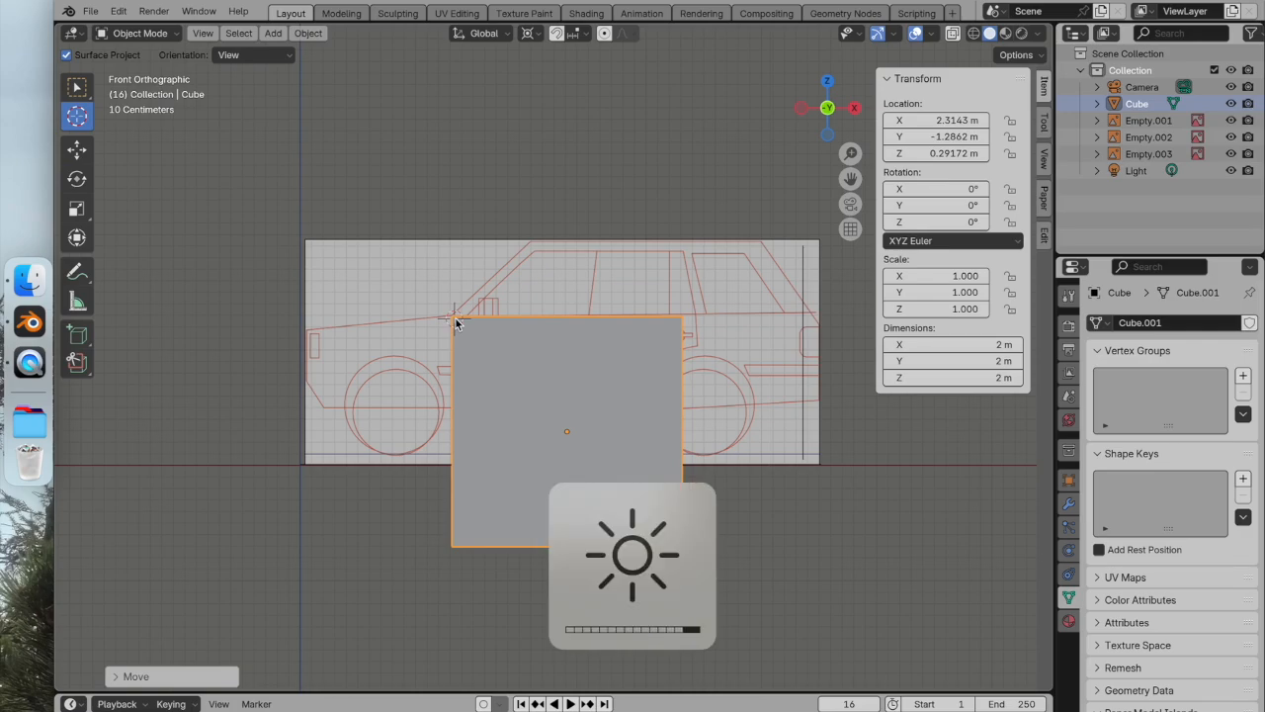
left_click(77, 207)
left_click_drag(454, 255, 459, 297)
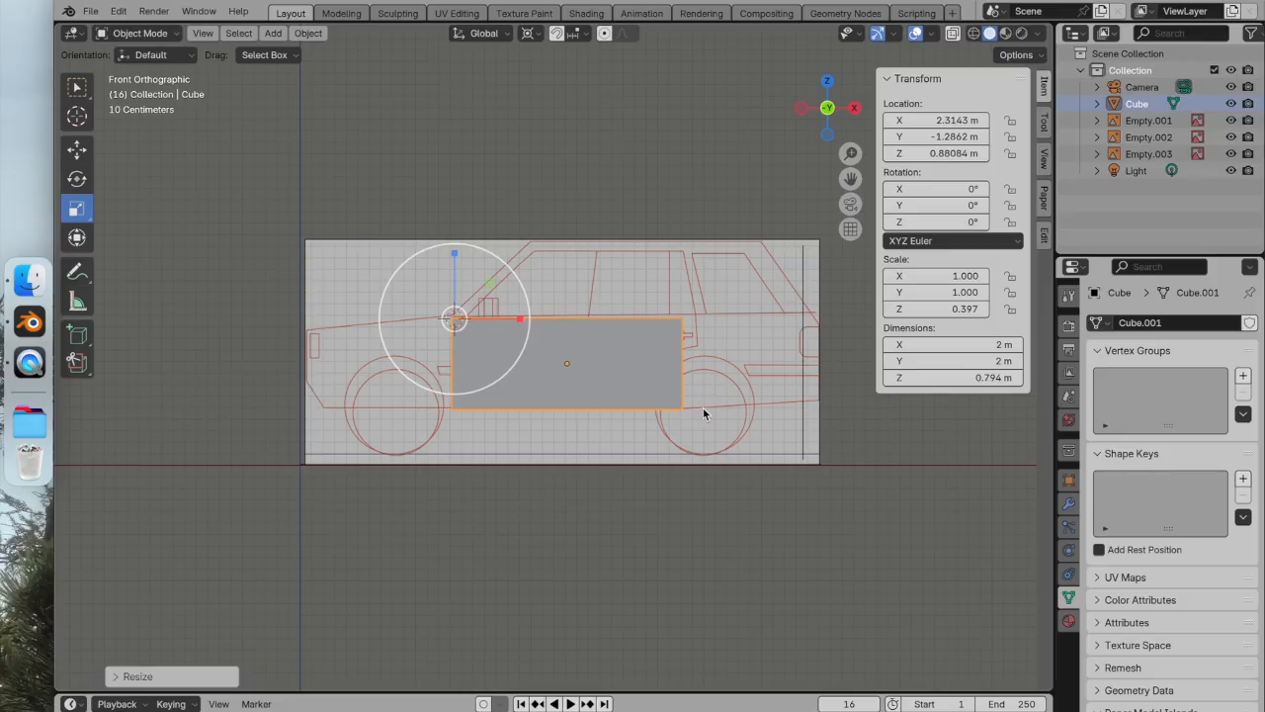
Scale the cube along X to about 1.9 m in front view, keeping its front edge at the windshield base
left_click_drag(502, 328, 512, 327)
key("ctrl+z")
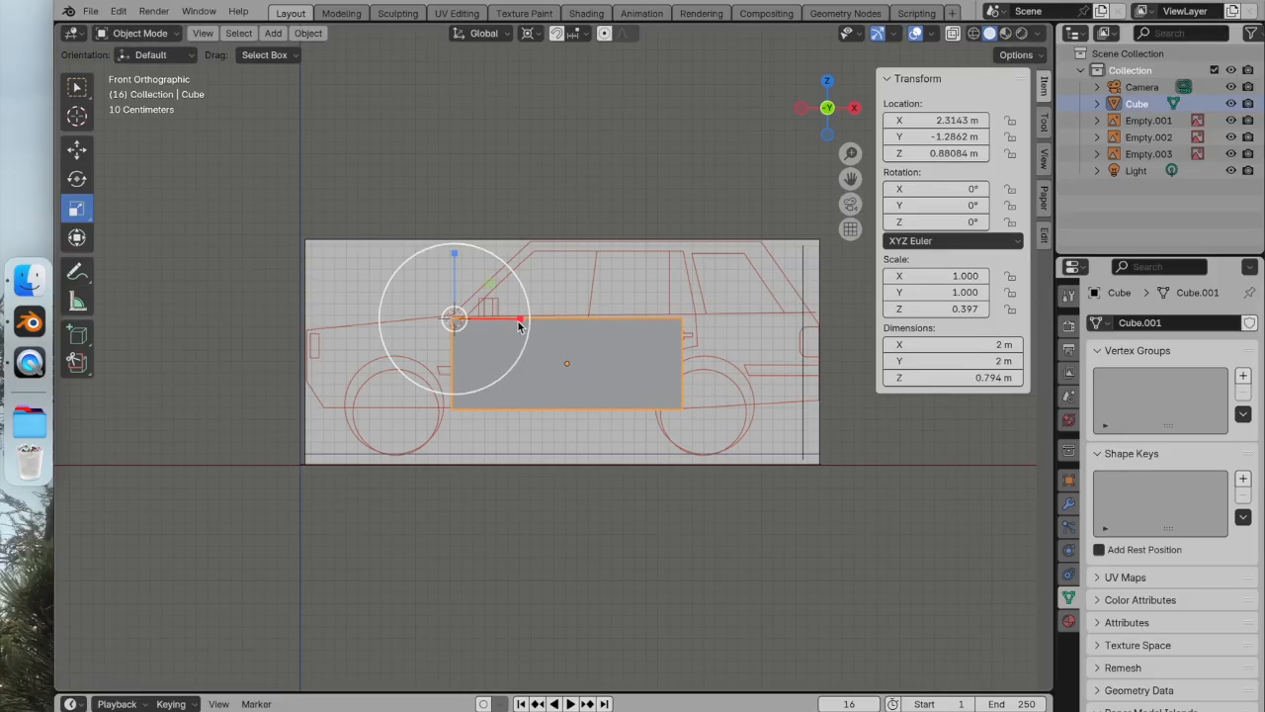
left_click(827, 81)
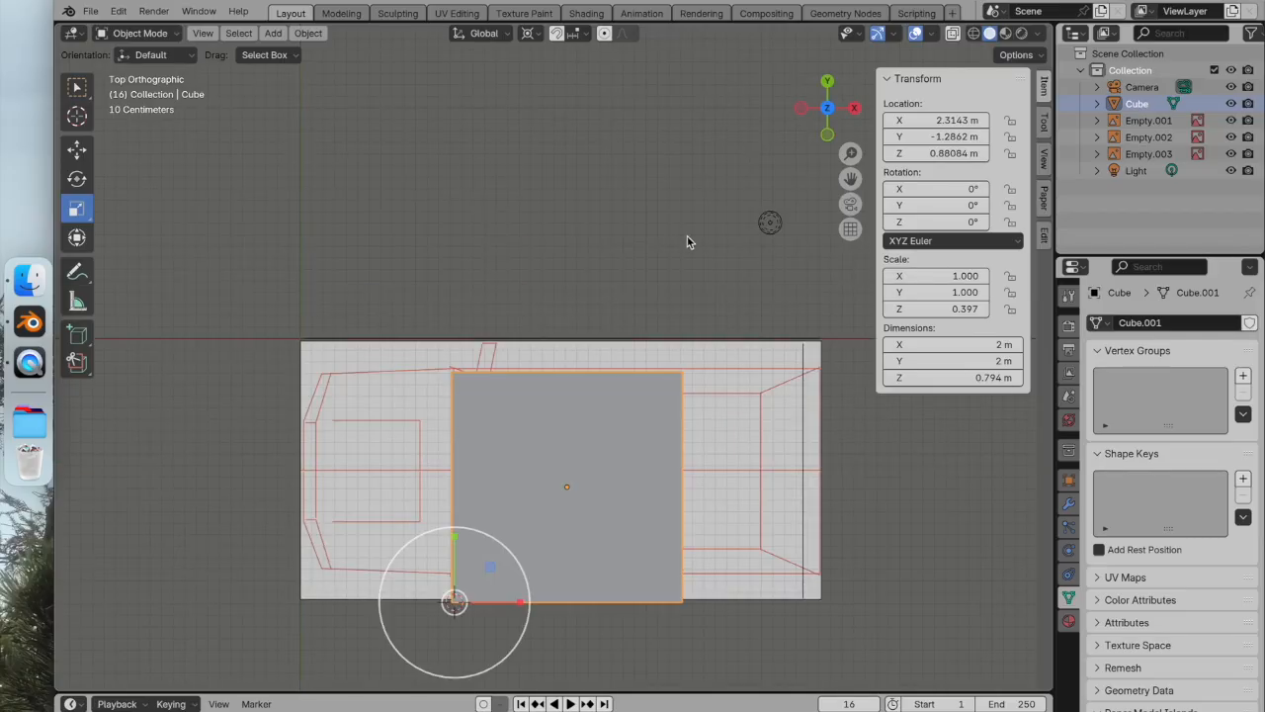
left_click(827, 134)
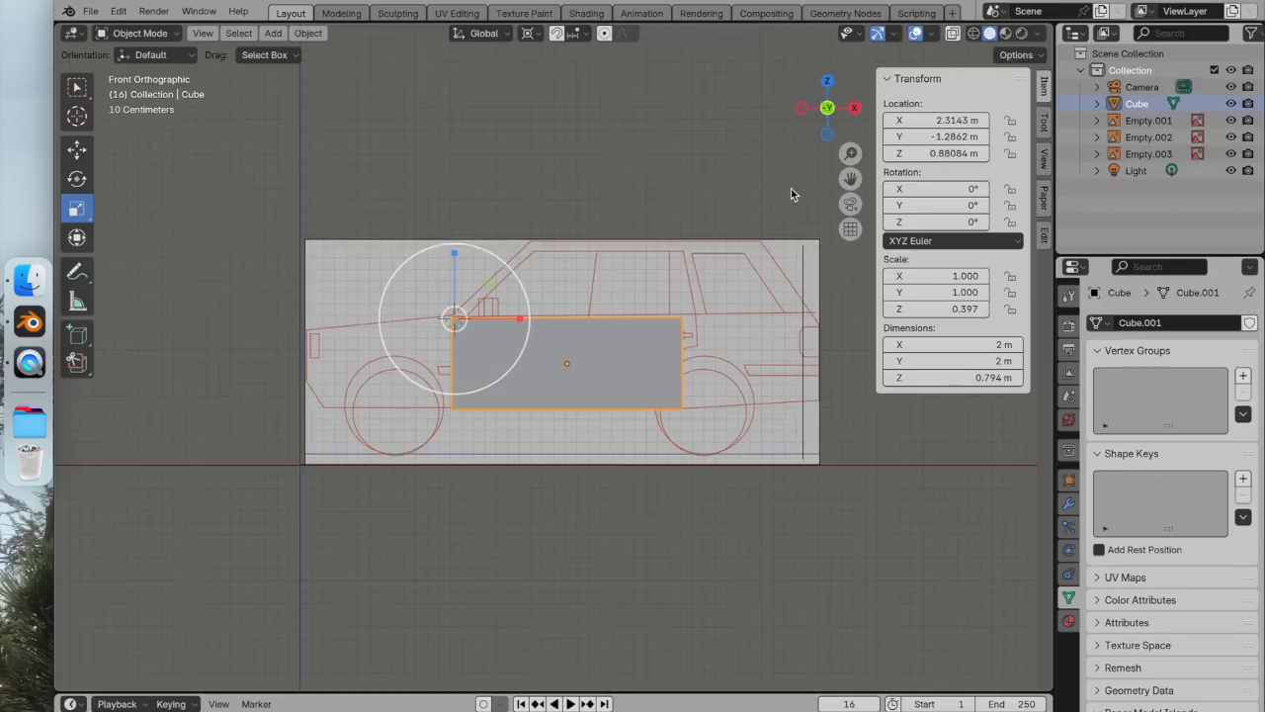
mouse_move(522, 319)
left_mouse_down()
mouse_move(485, 318)
mouse_move(607, 319)
mouse_move(484, 324)
mouse_move(511, 329)
left_mouse_up()
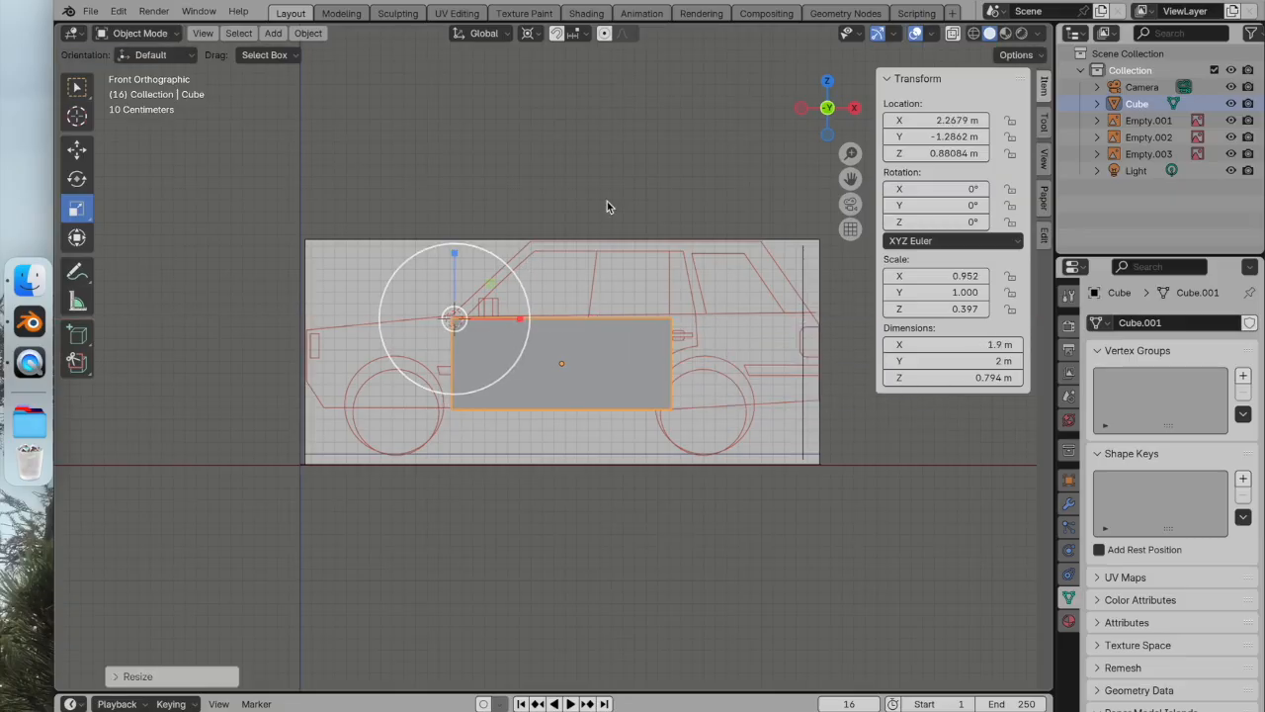
In top view, move the cube along Y to about -1.25 m, aligning its far edge with the vehicle's side outline
left_click(825, 82)
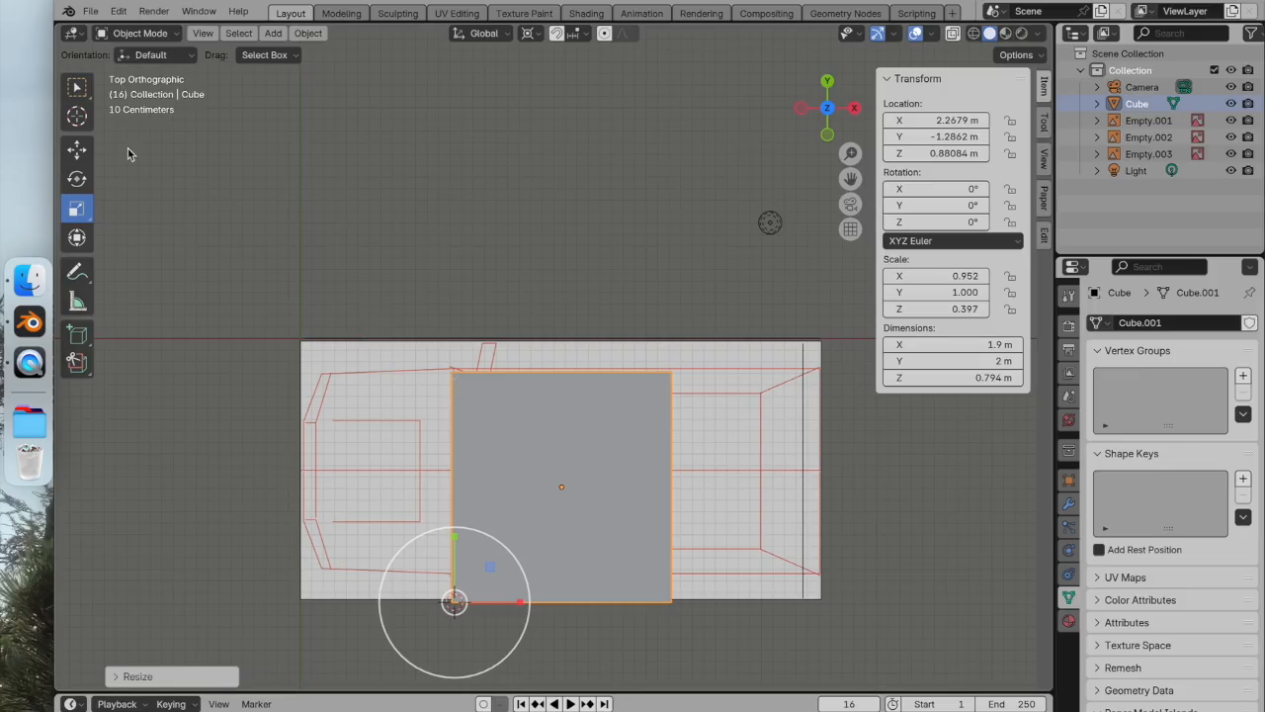
left_click(77, 149)
left_click_drag(454, 530, 454, 525)
Place the 3D cursor on the cube's far front corner and scale the cube along Y to about 1.8 m to match the body width
left_click(70, 116)
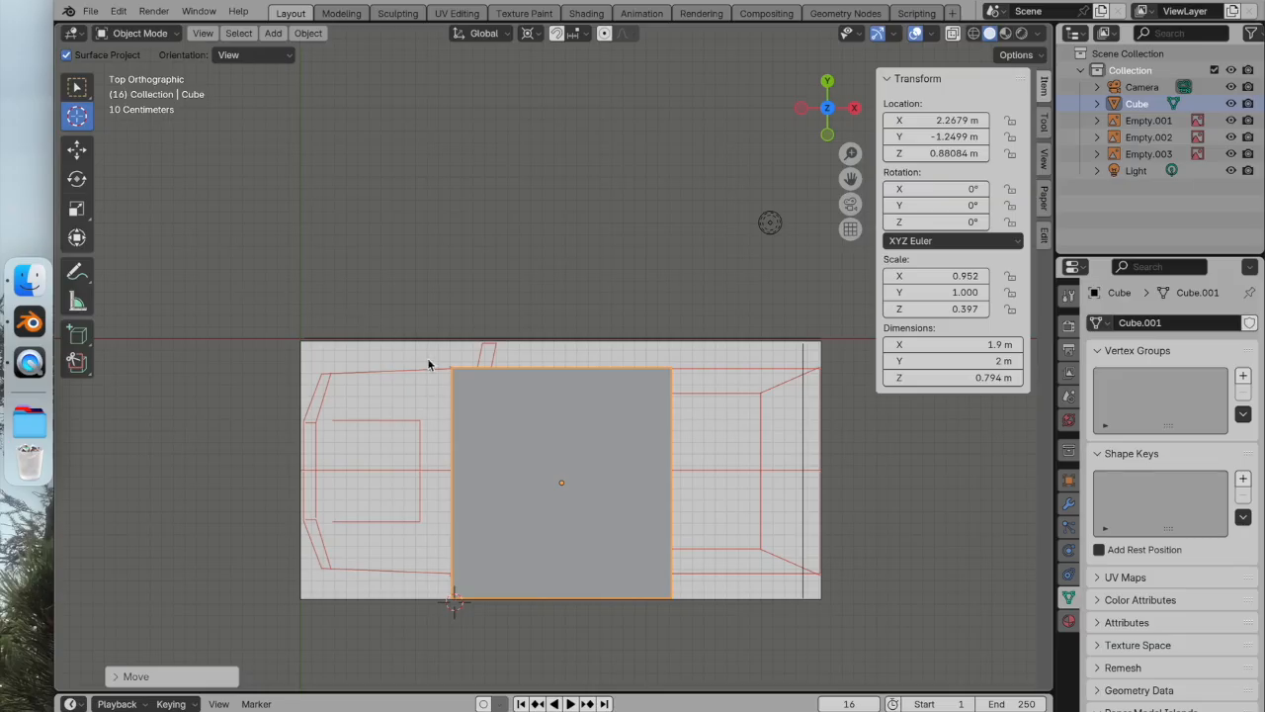
left_click(79, 210)
left_click_drag(454, 320, 454, 328)
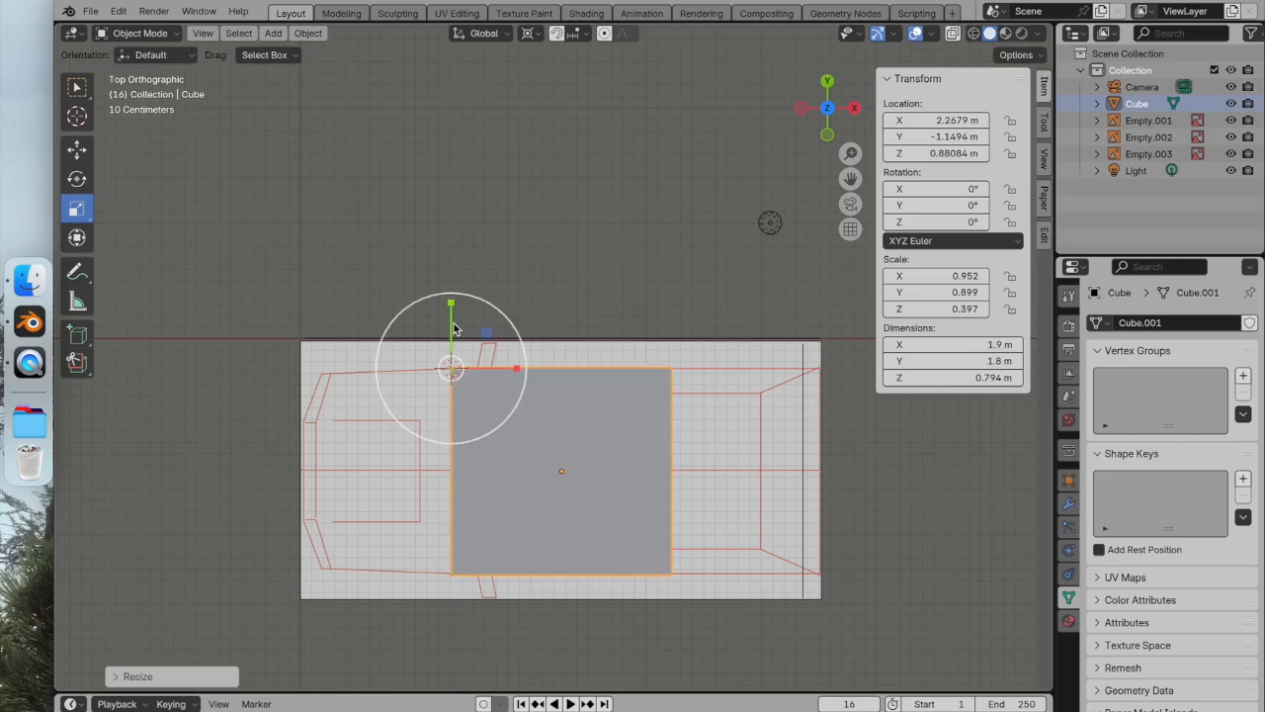
Switch the cube to Edit Mode in a perspective view and clear the mesh selection
left_click(582, 284)
middle_click_drag(615, 345, 661, 285)
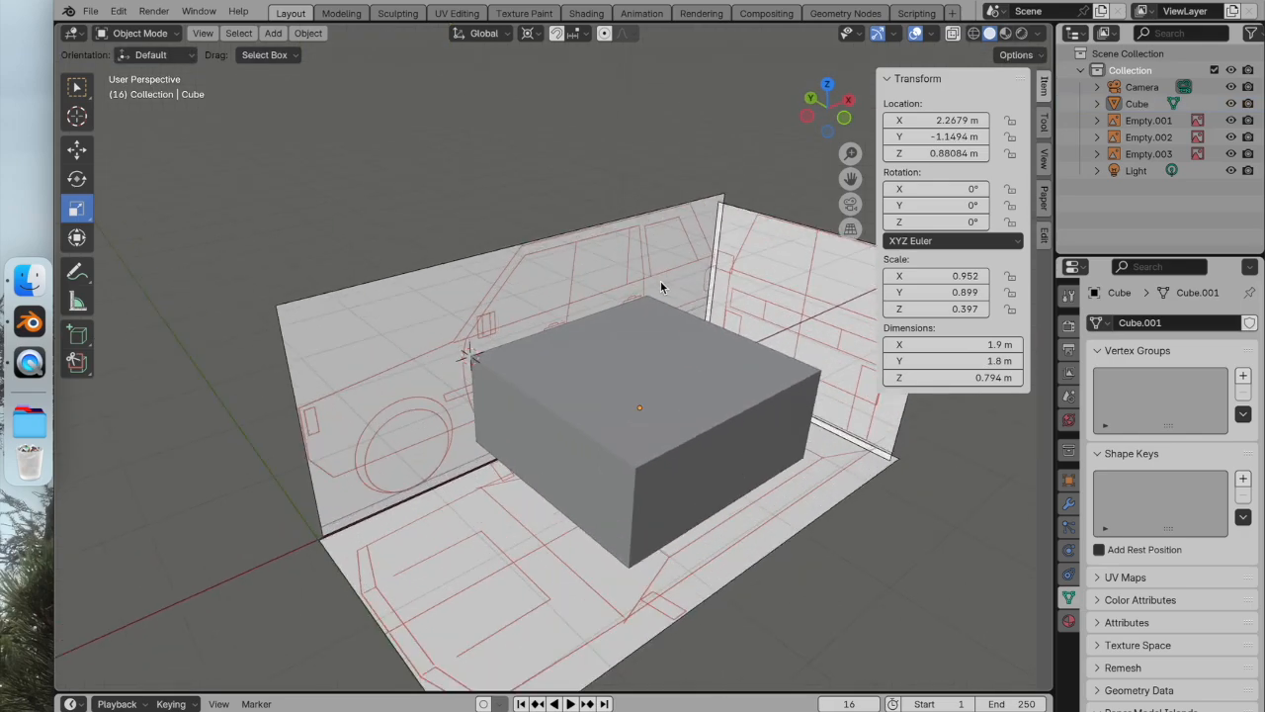
left_click(138, 32)
left_click(148, 69)
left_click(416, 260)
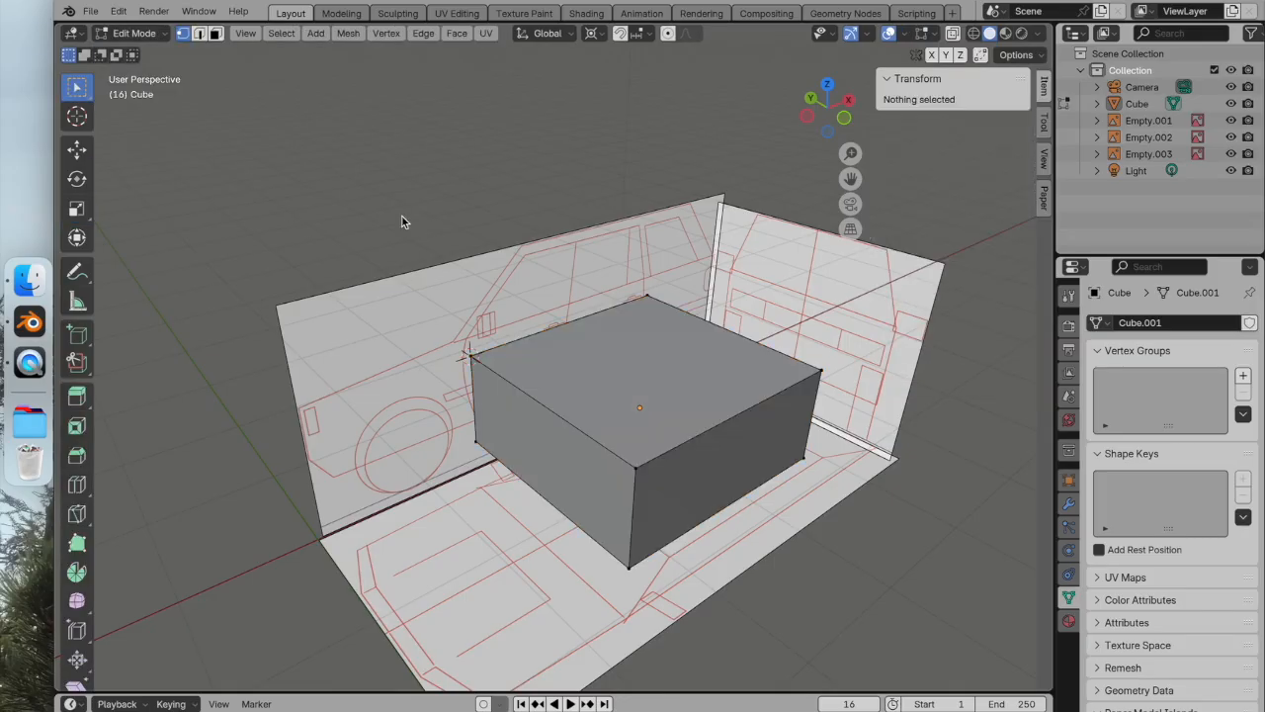
Try vertex, edge and face selection on the cube's top corner, top front edge and top face
left_click(643, 472)
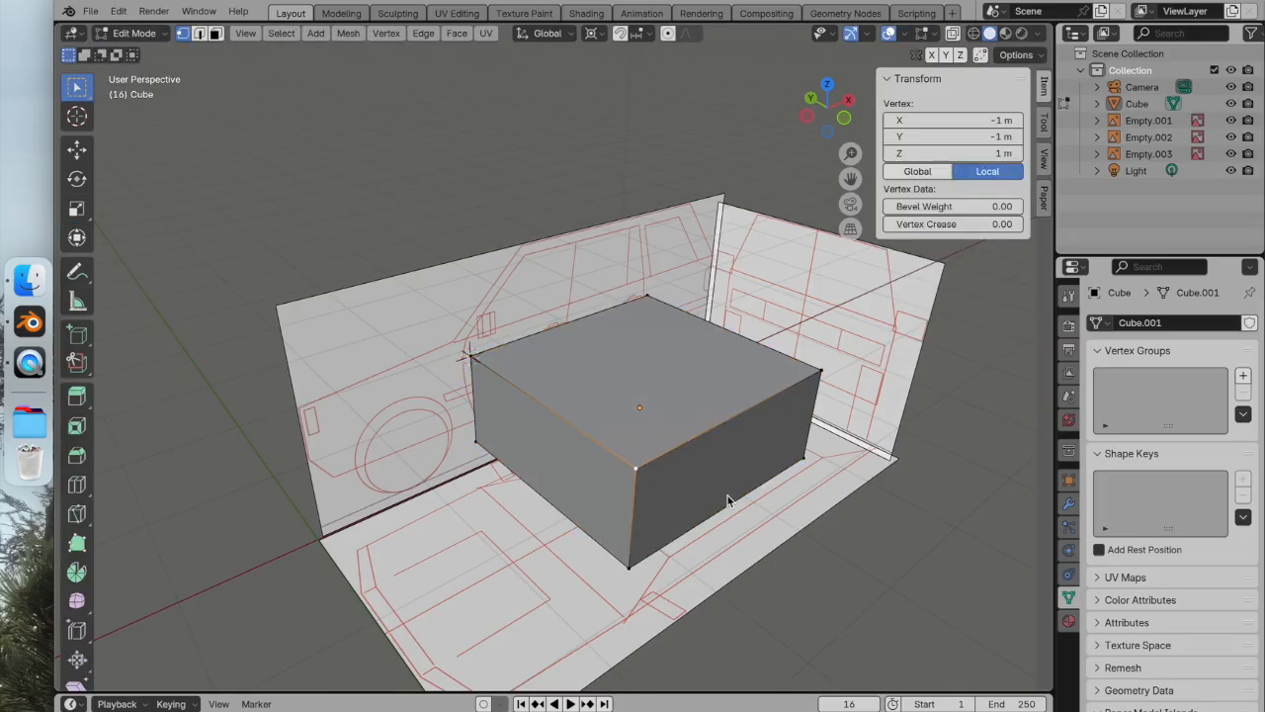
left_click(200, 33)
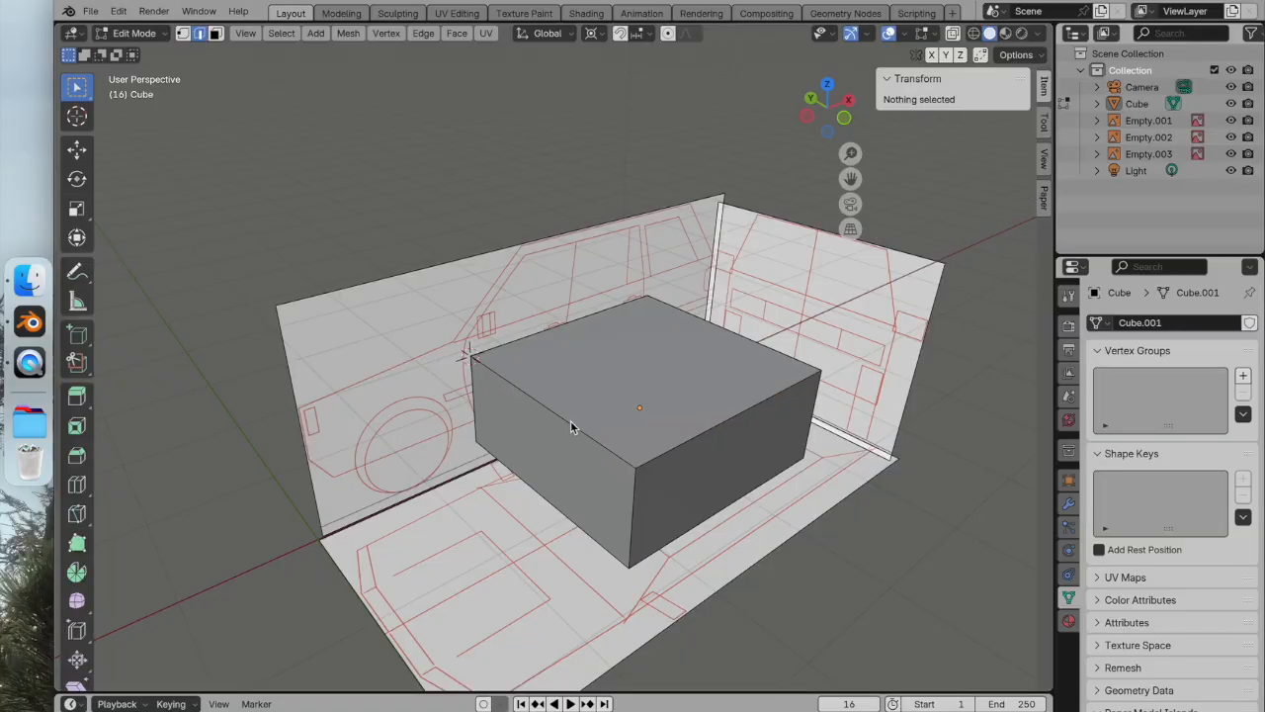
left_click(570, 422)
left_click(216, 34)
left_click(597, 397)
left_click(196, 40)
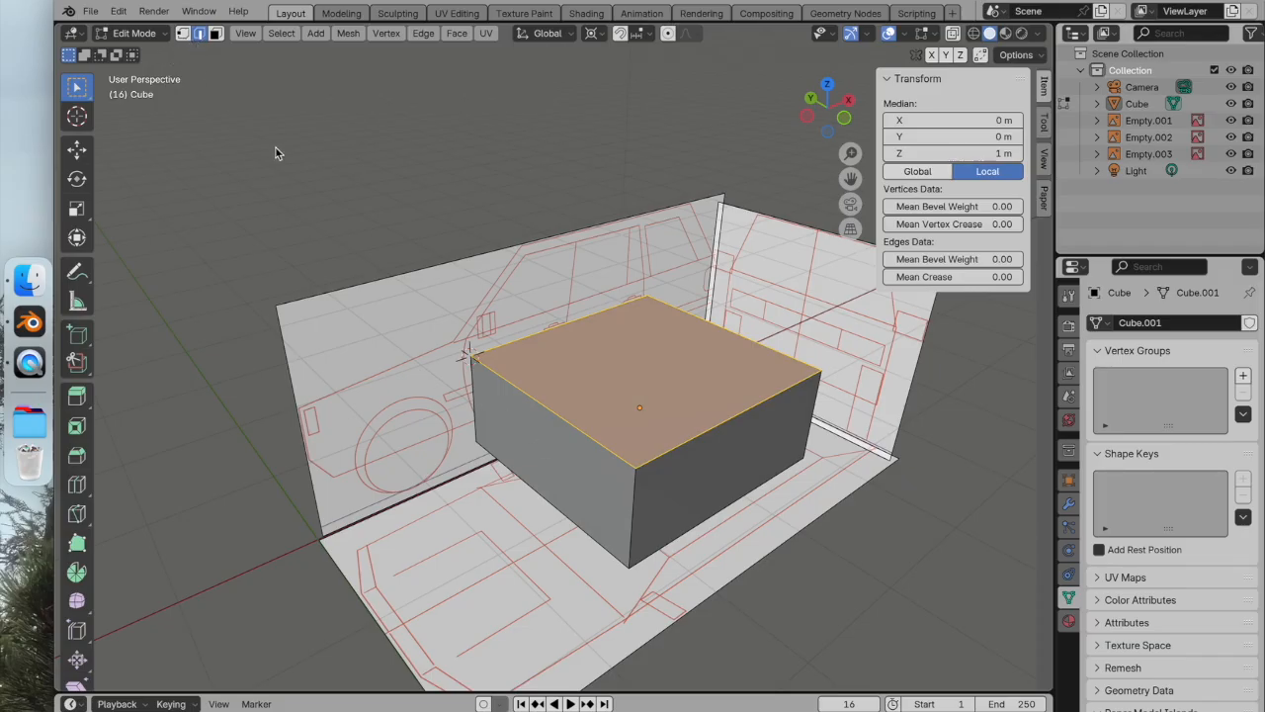
Select the cube's front face in face selection mode and activate the Extrude Region tool
left_click(214, 33)
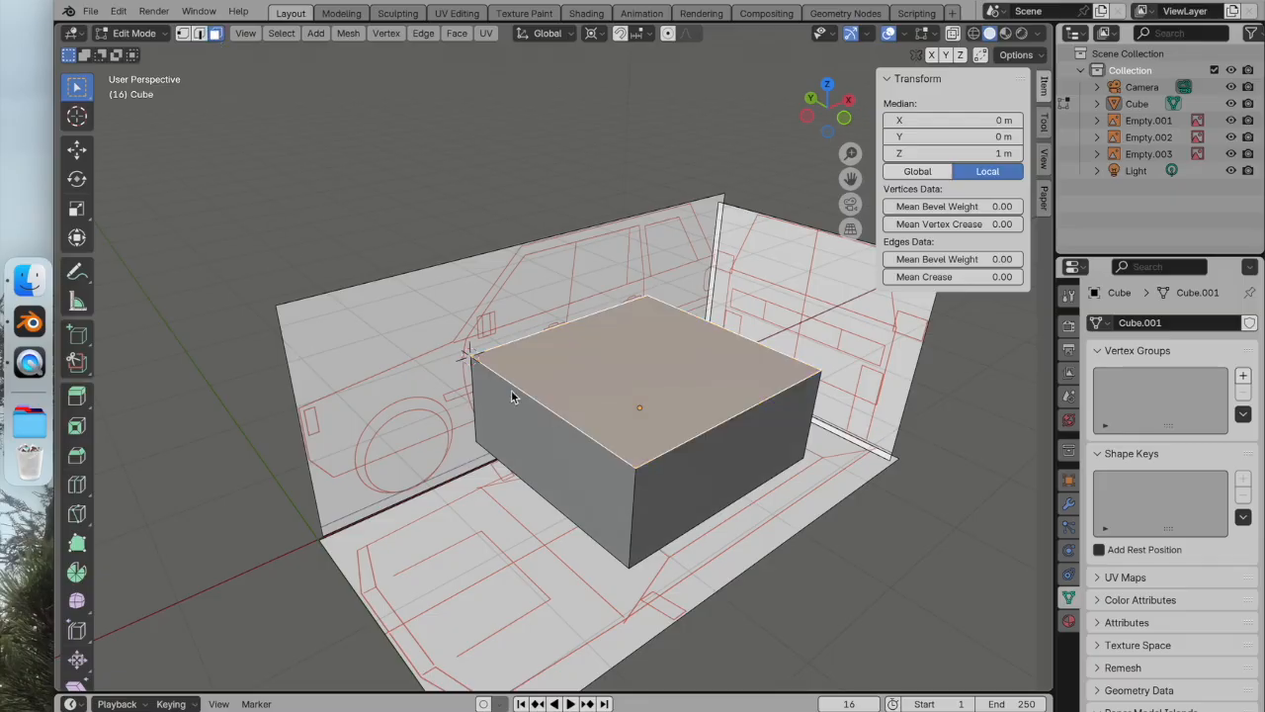
left_click(552, 452)
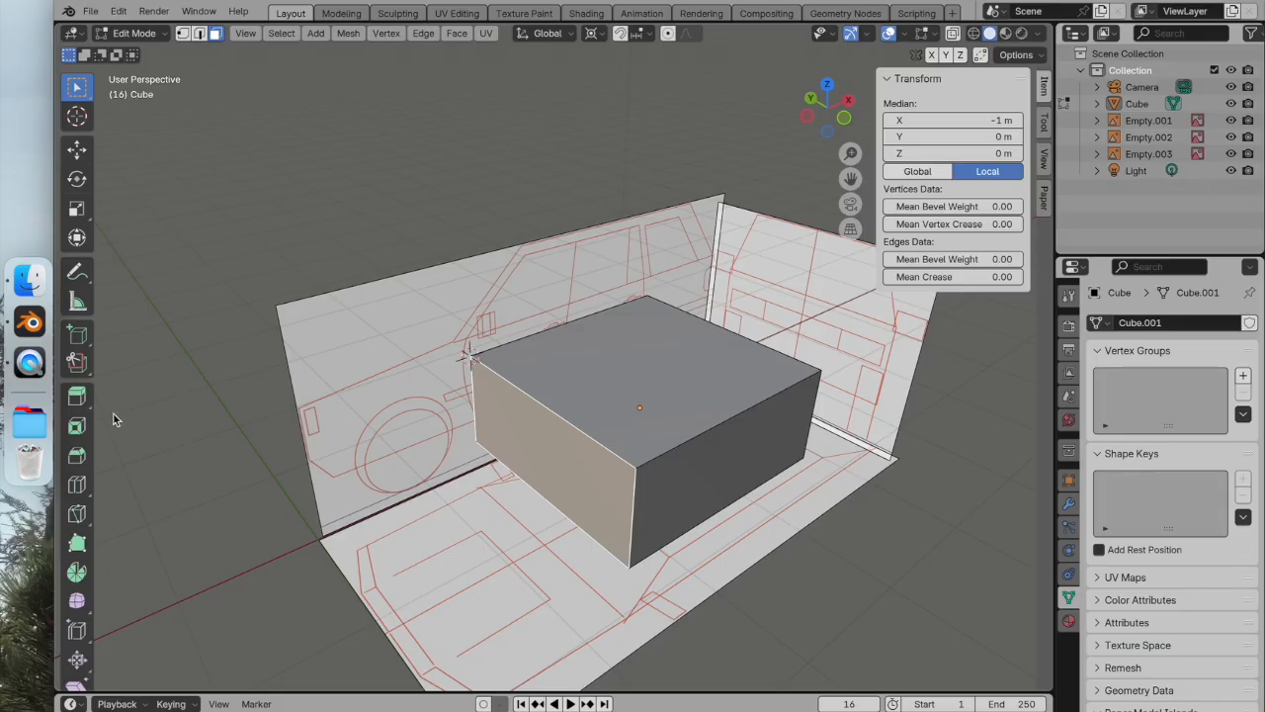
left_click(76, 395)
Try extruding the cube's front face freely toward the vehicle's nose in several segments, and undo all of these extrusions
left_click_drag(490, 478, 403, 521)
key("ctrl+z")
left_click_drag(492, 475, 511, 56)
left_click_drag(438, 504, 267, 504)
key("ctrl+z")
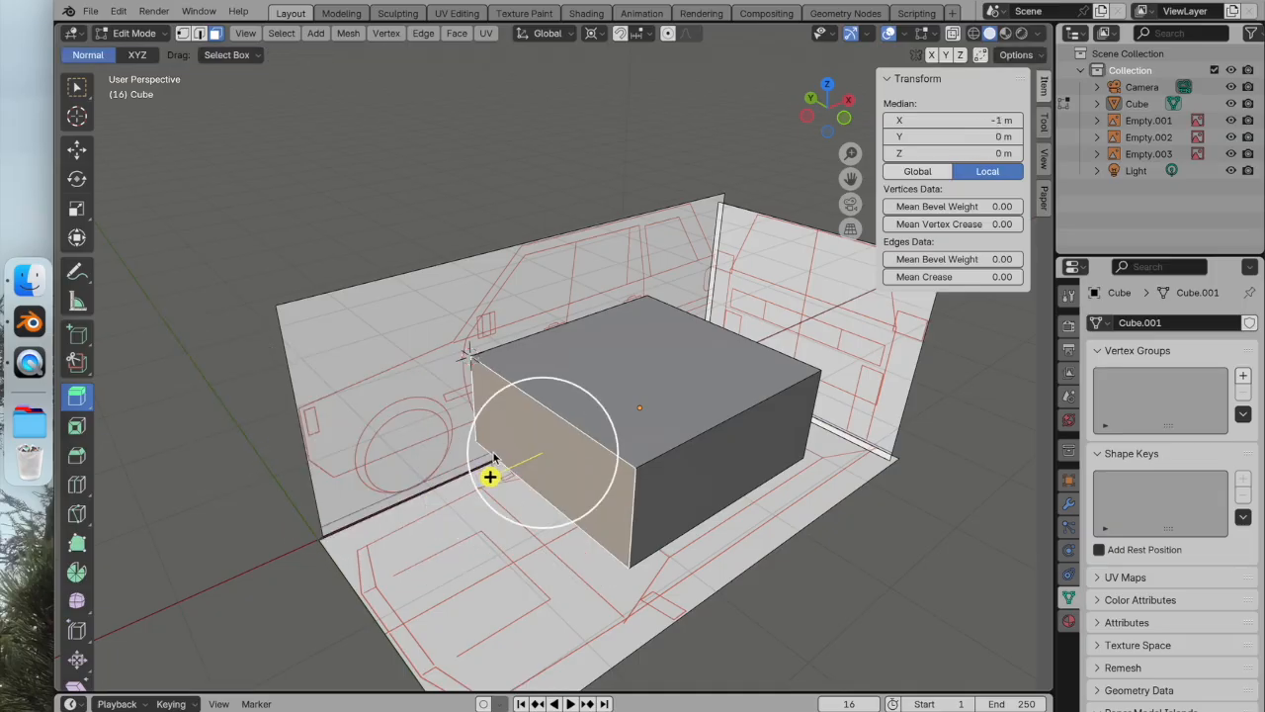
left_click_drag(495, 471, 324, 594)
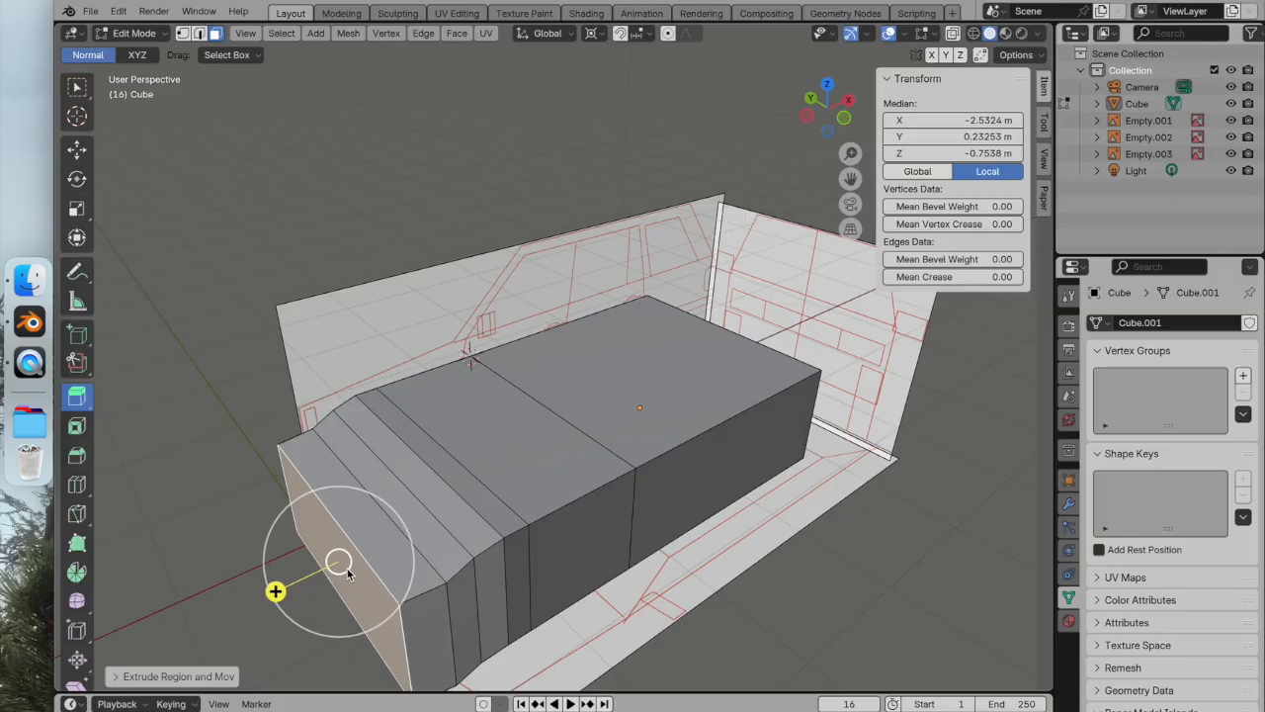
key("ctrl+z")
key("ctrl+z")
key("ctrl+z")
key("ctrl+z")
key("ctrl+z")
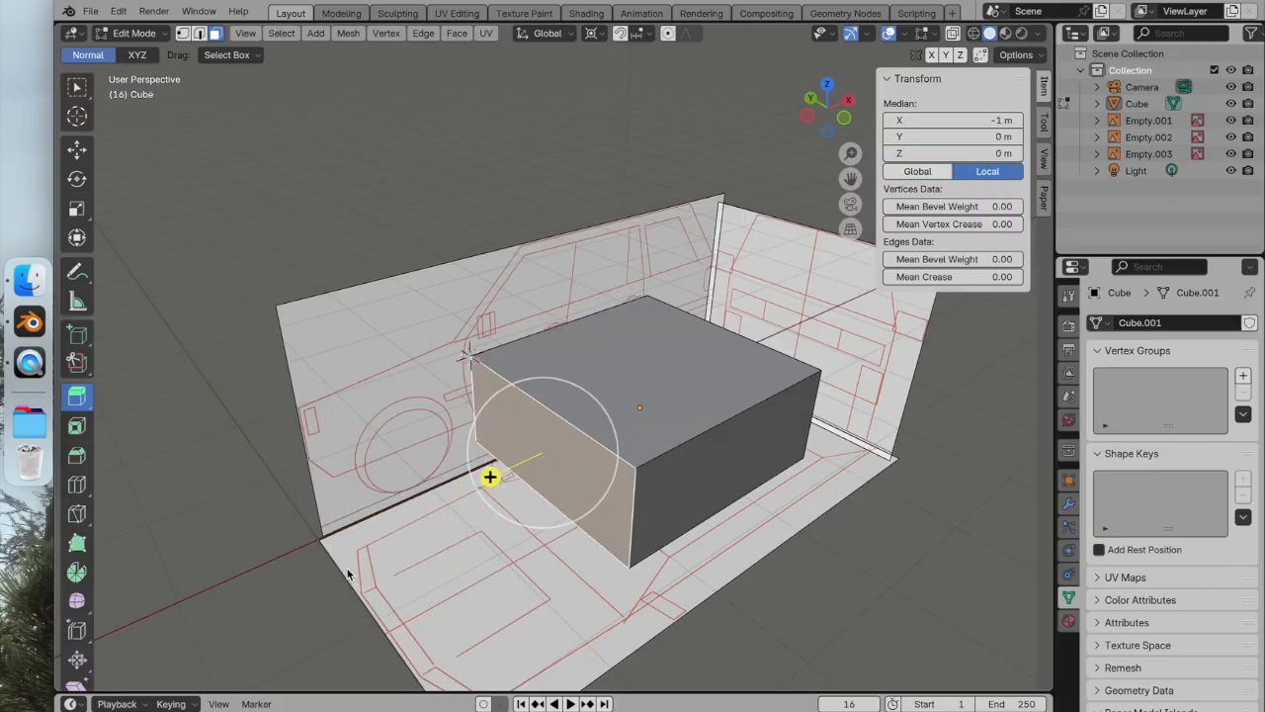
Try extruding the front face to about local X -1.75 m and shifting it with the Move tool, and undo both changes
left_click_drag(490, 476, 296, 327)
left_click(77, 148)
left_click_drag(511, 352, 444, 373)
key("ctrl+z")
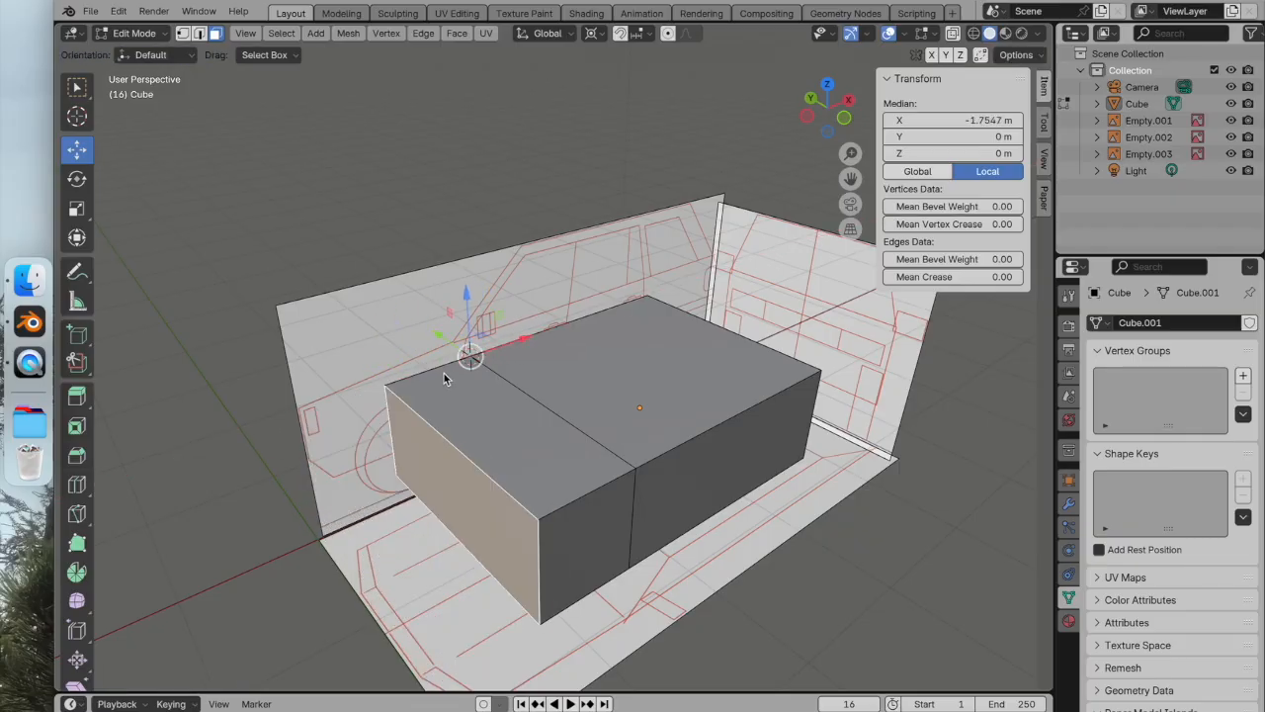
key("ctrl+z")
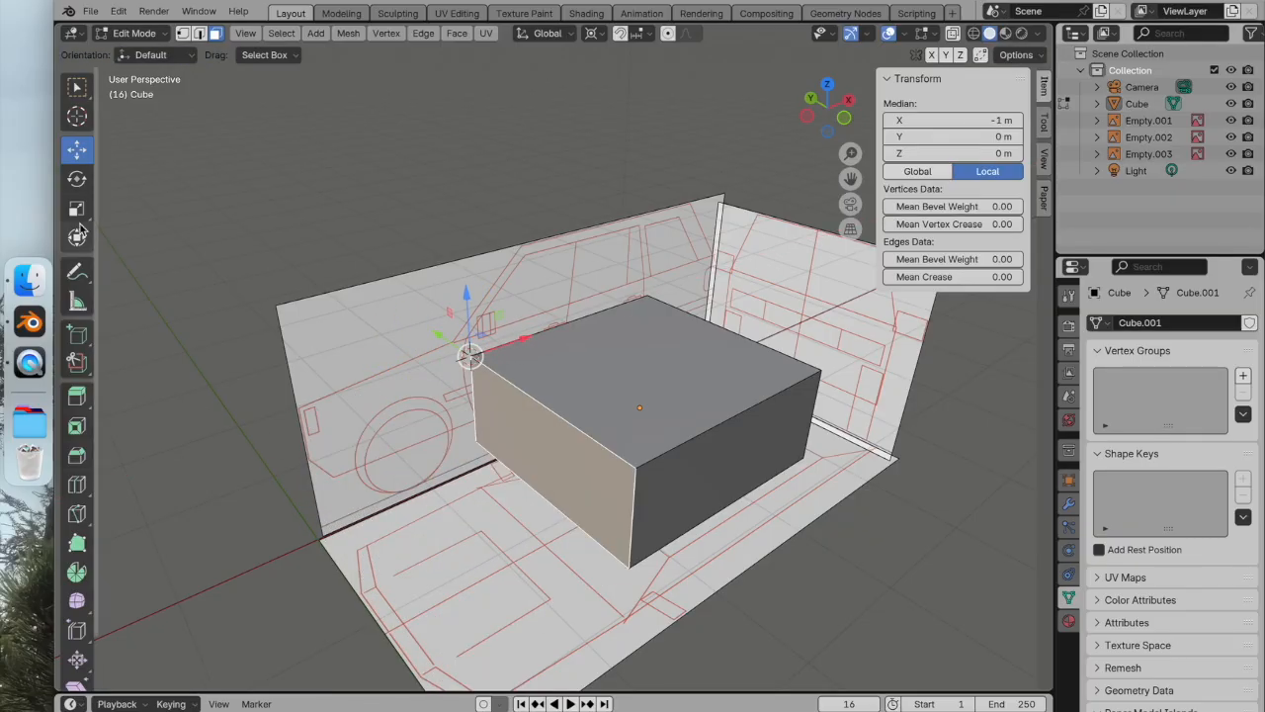
Try extruding the front face along its normal to about local X -2.04 m in perspective view, and undo it
left_click(76, 395)
left_click_drag(488, 481, 363, 535)
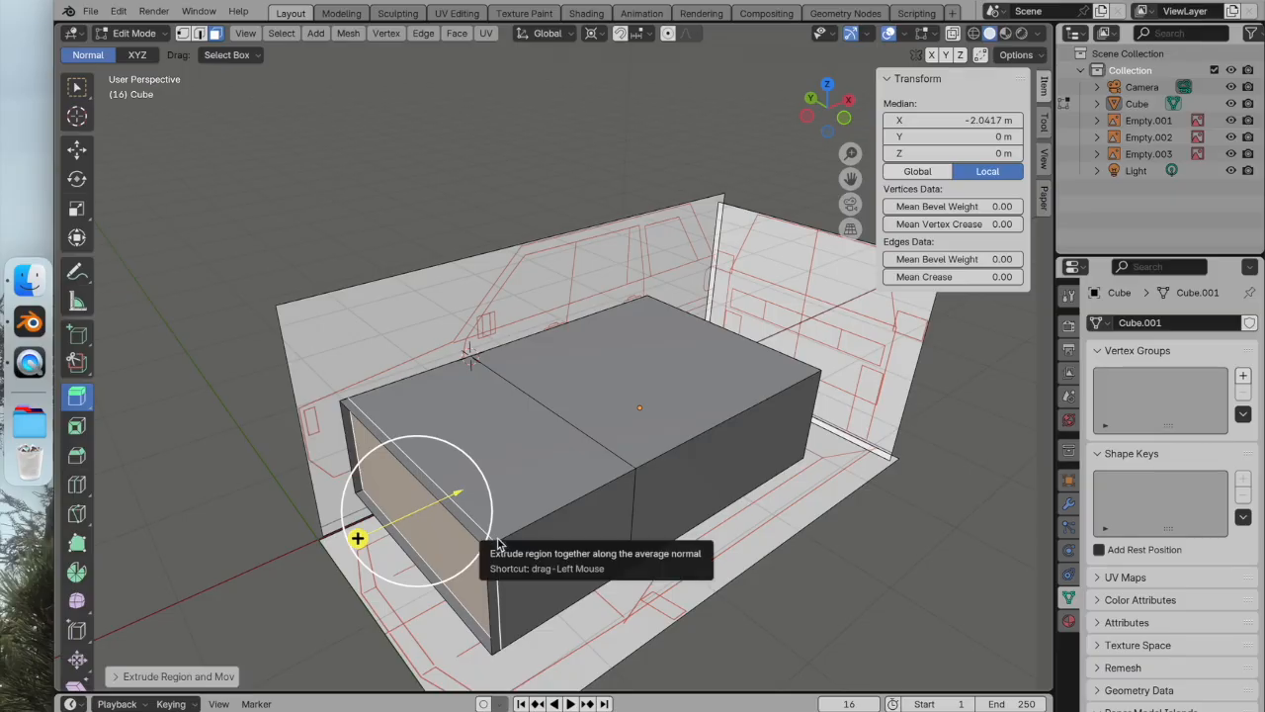
key("ctrl+z")
key("ctrl+z")
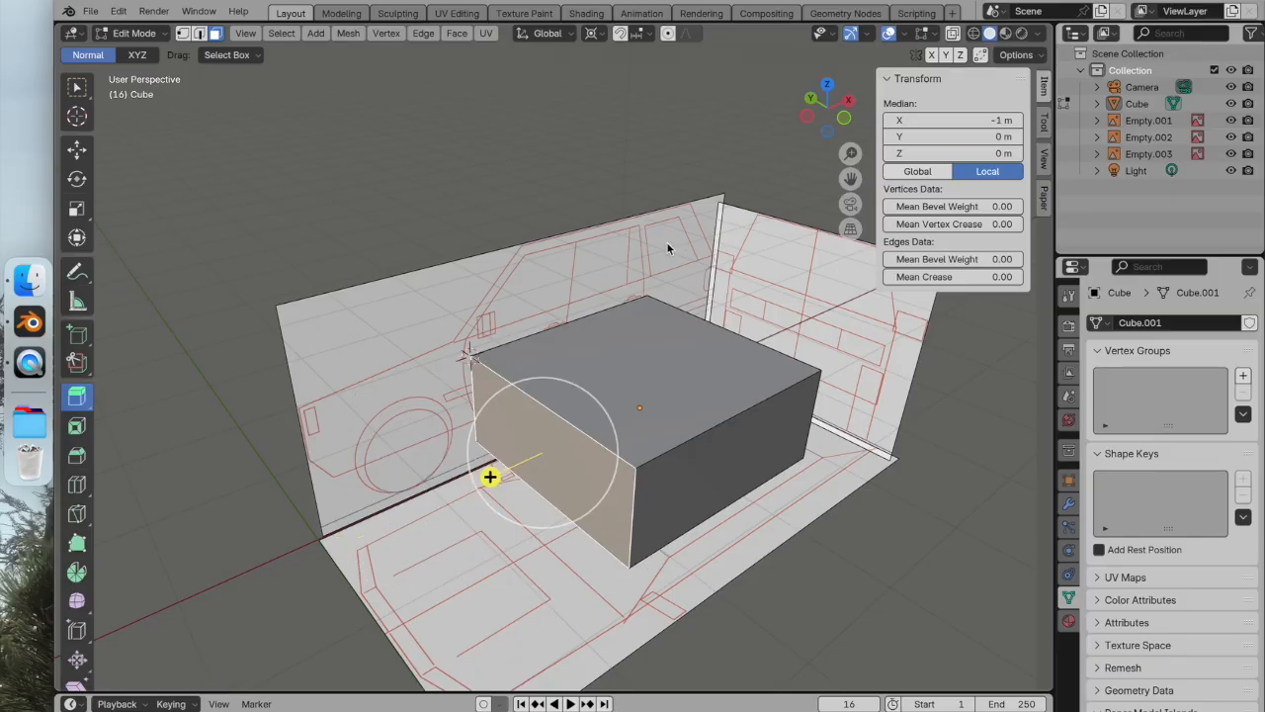
In front view, extrude the front face along its normal to about local X -2.16 m, near the nose of the side blueprint
left_click(846, 118)
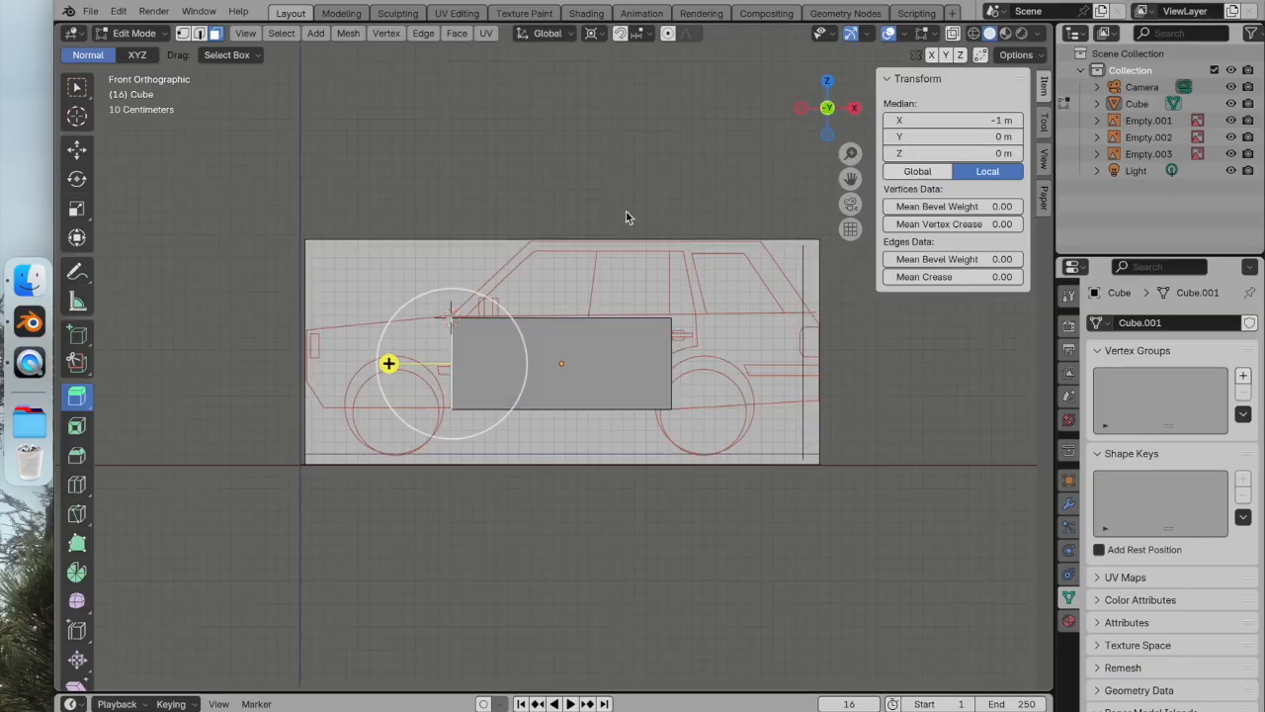
scroll(442, 276, "up", 3)
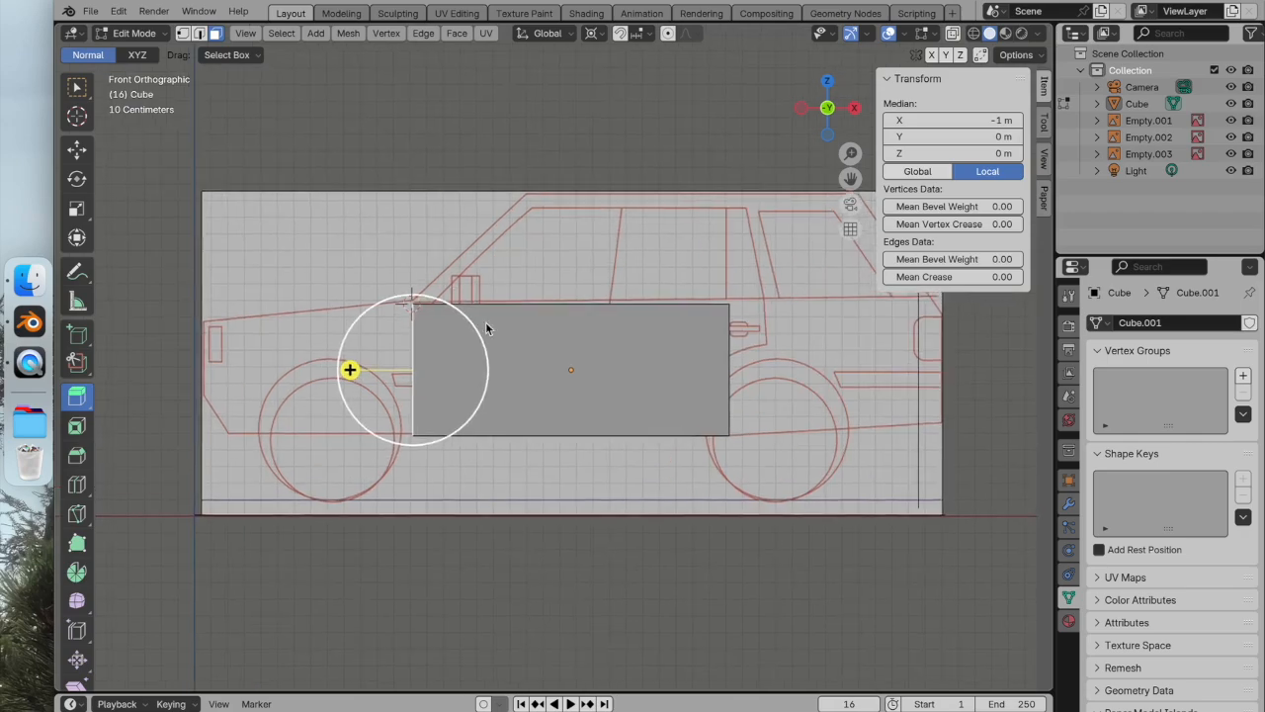
middle_click_drag(485, 330, 590, 338, "shift")
left_click_drag(475, 386, 292, 385)
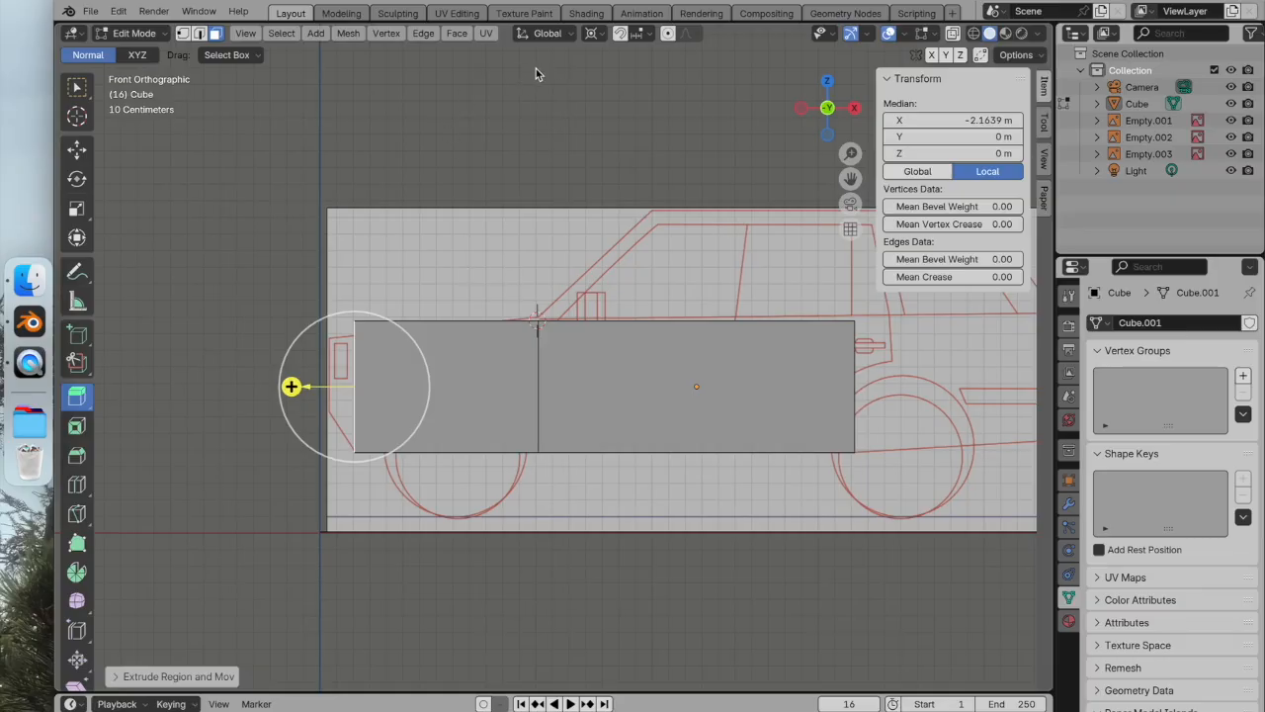
Try scaling the front face along Y about the 3D cursor, and undo it
middle_click_drag(511, 173, 303, 274)
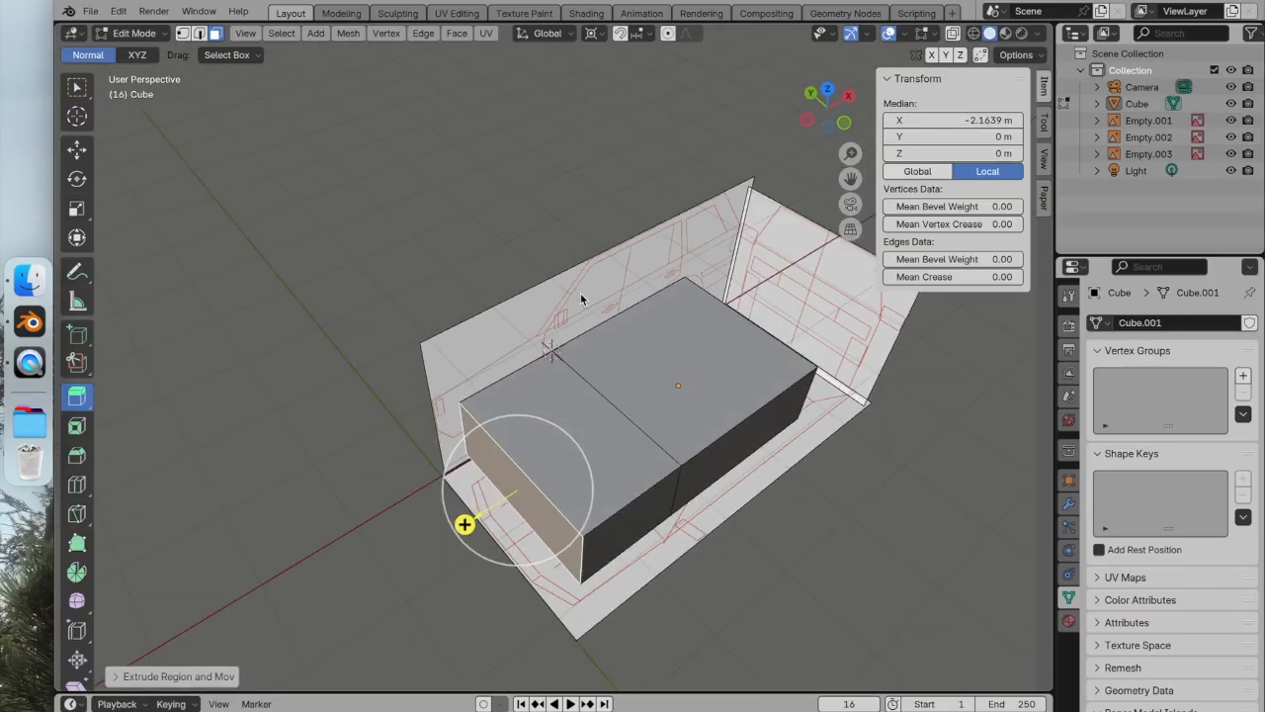
left_click(77, 209)
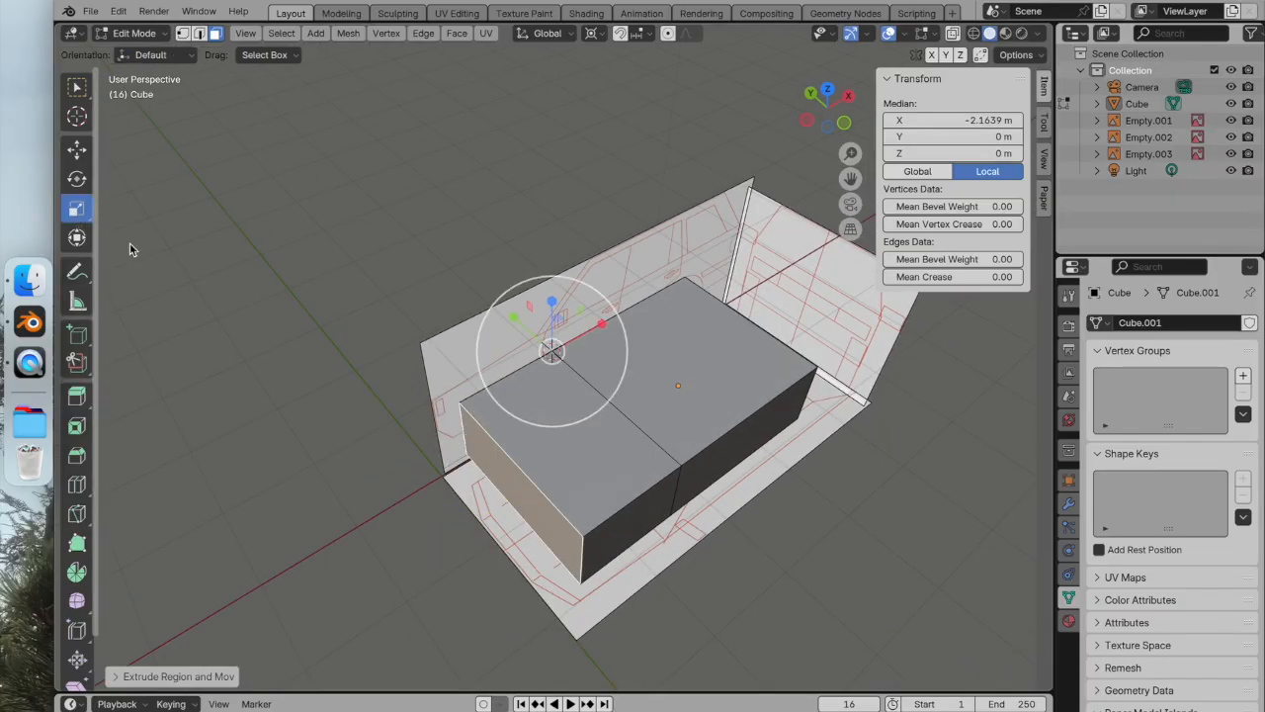
mouse_move(515, 319)
left_mouse_down()
mouse_move(530, 334)
mouse_move(512, 317)
mouse_move(520, 333)
left_mouse_up()
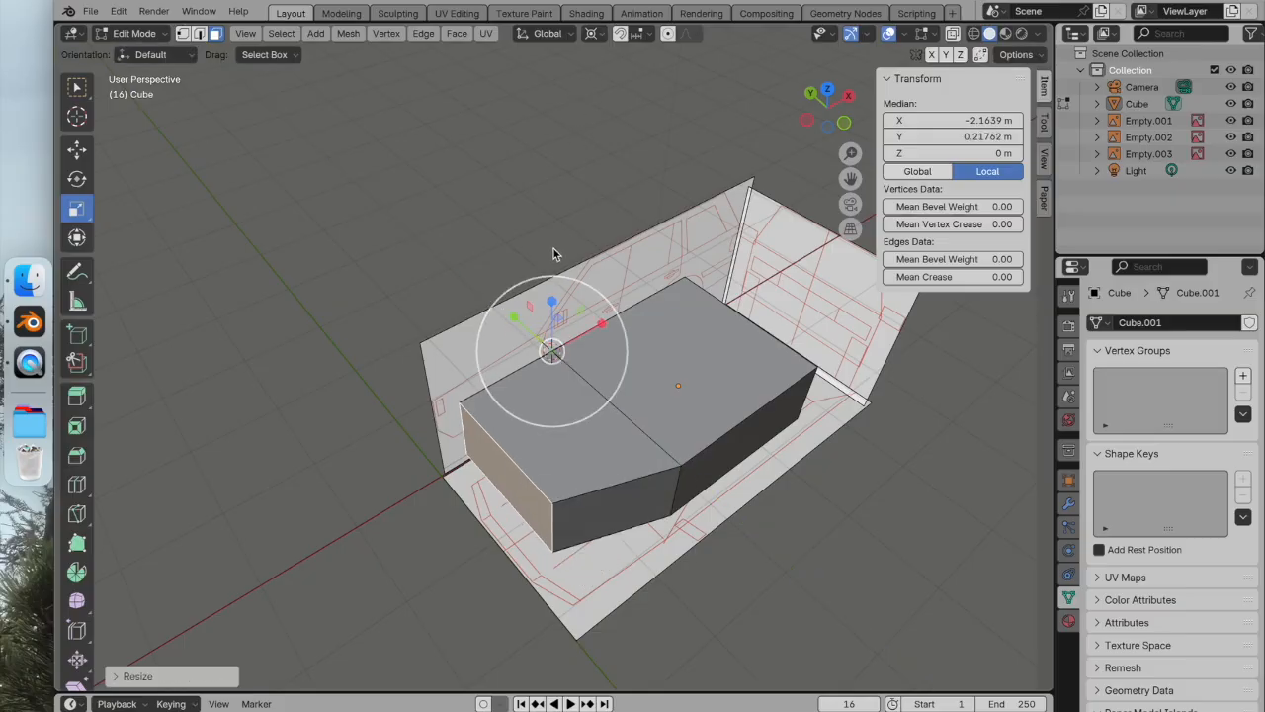
key("super+z")
Place the 3D cursor on the front face, try scaling the face along Y around it, and undo the scaling
left_click(77, 116)
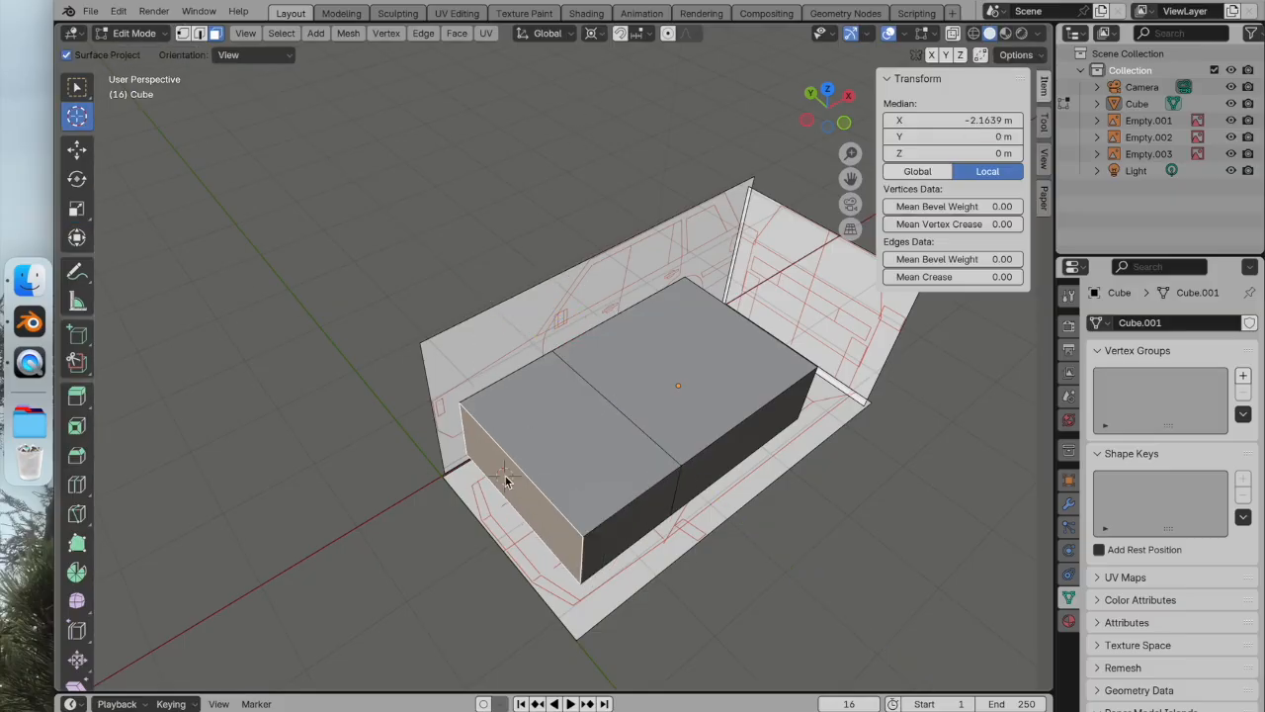
left_click(77, 208)
left_click_drag(464, 440, 486, 458)
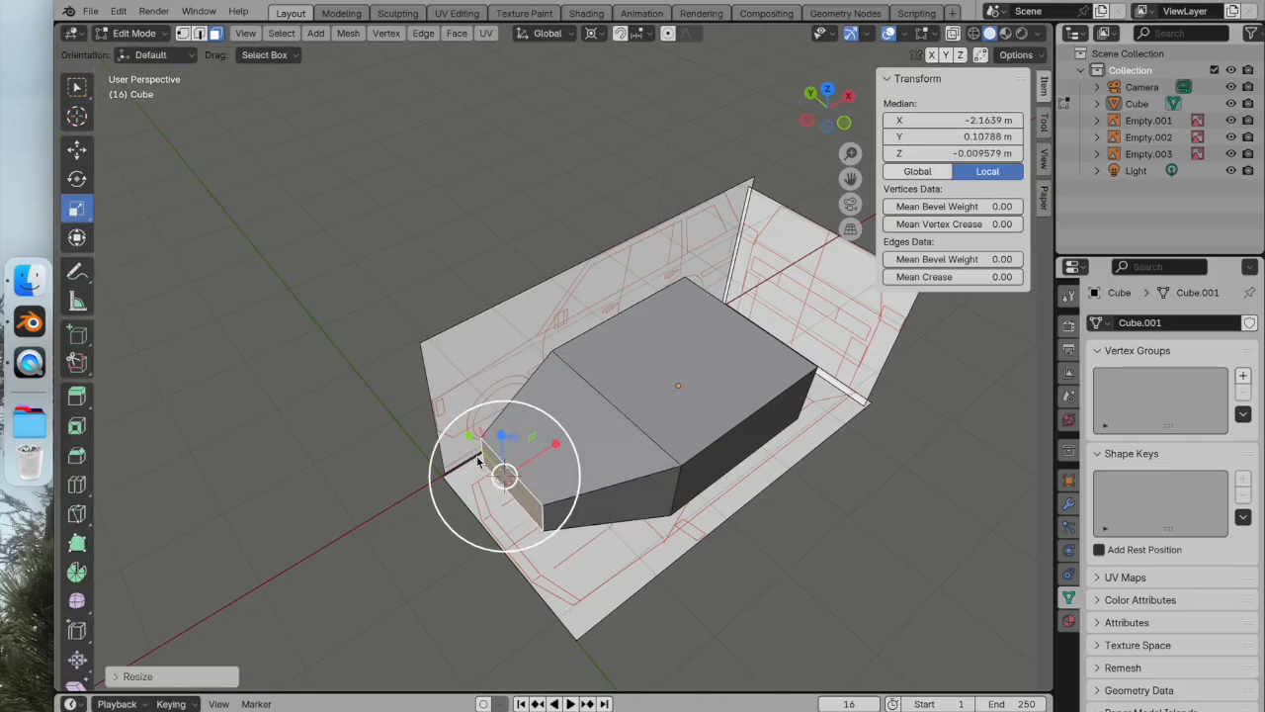
left_click(828, 93)
key("ctrl+z")
Set the transform pivot to Bounding Box Center and narrow the front face slightly along Y in top view to match the blueprint
middle_click_drag(528, 367, 588, 153)
left_click(603, 35)
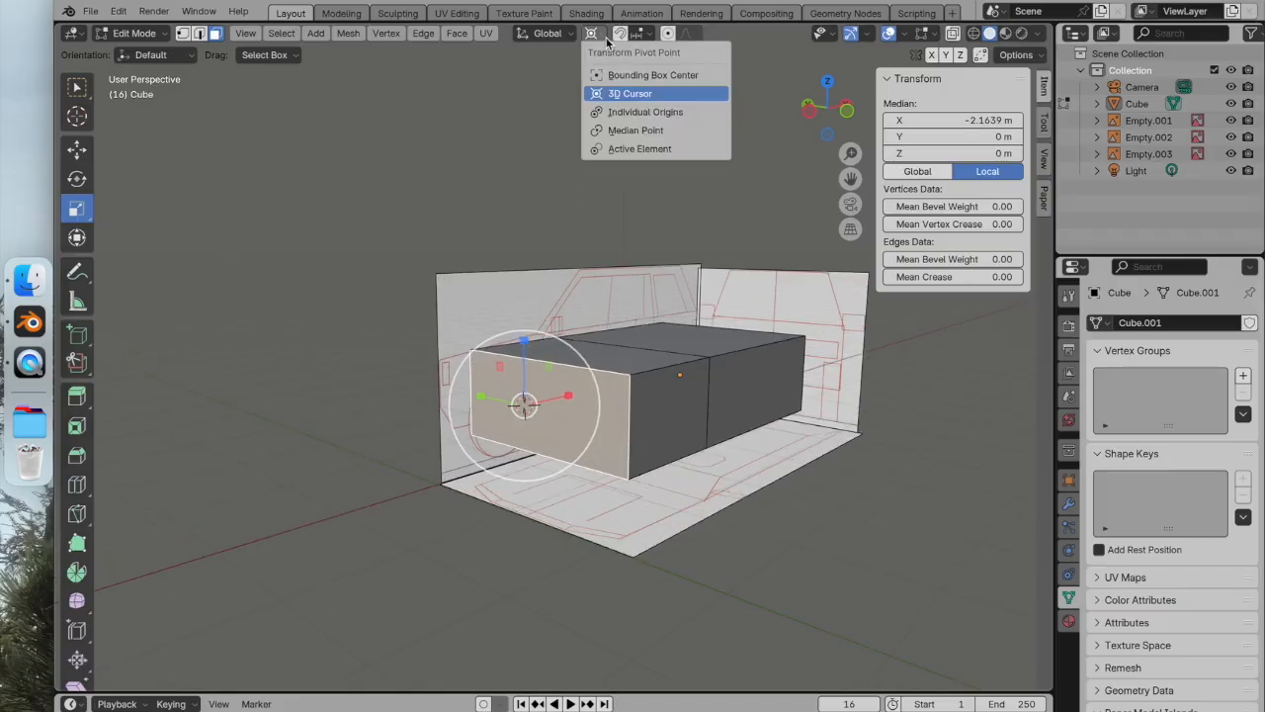
left_click(605, 75)
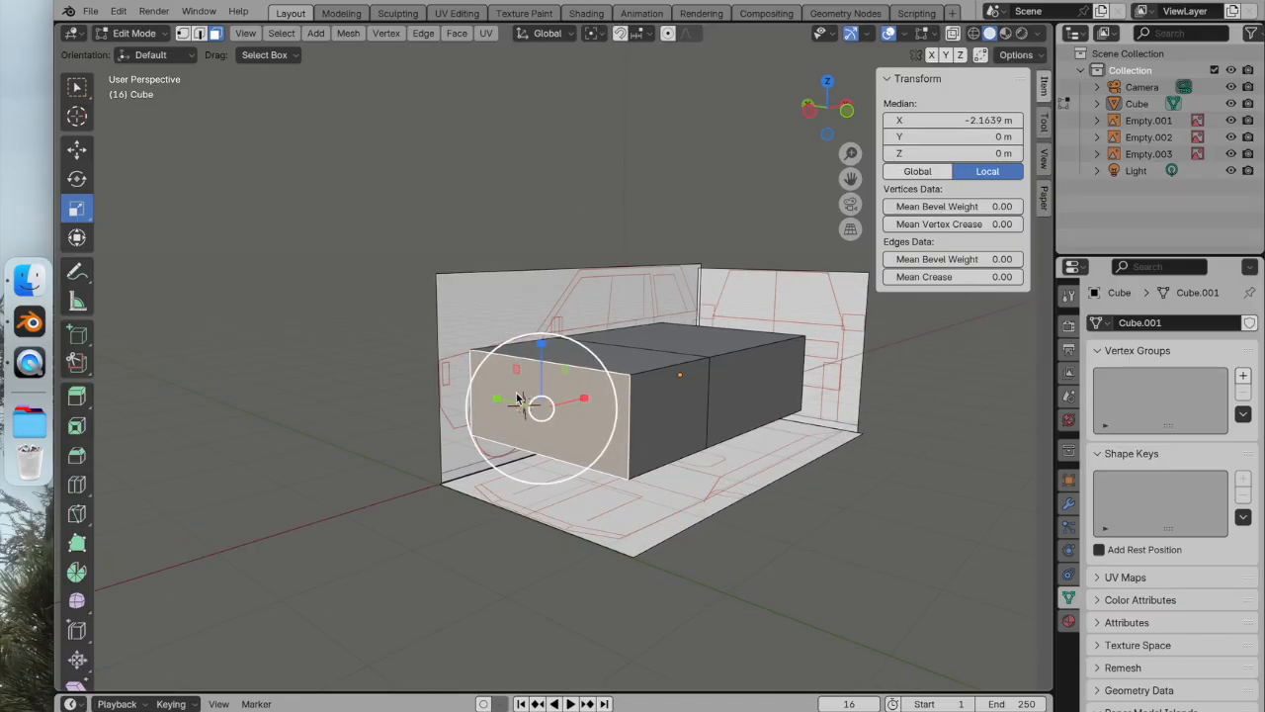
left_click(828, 83)
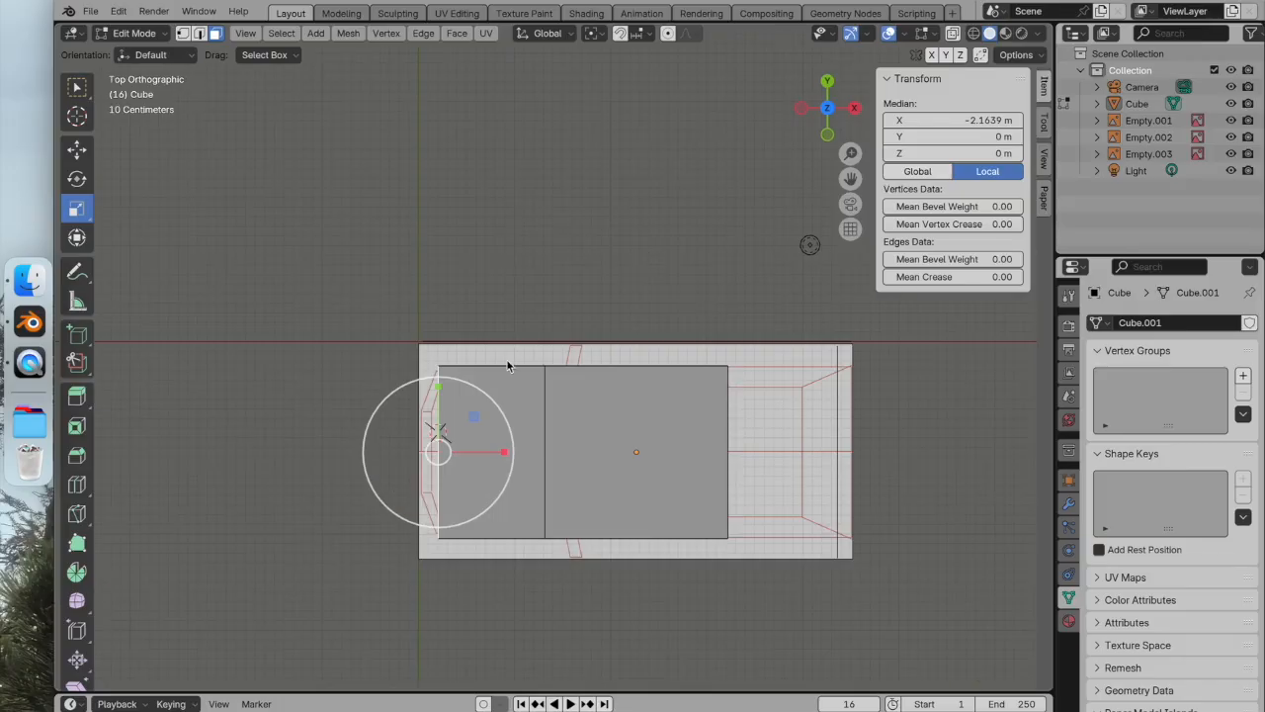
scroll(450, 399, "up", 3)
middle_click_drag(483, 390, 634, 322, "shift")
left_click_drag(507, 392, 502, 423)
In front view, lower the top edge of the front face to about local Z 0.77 m to follow the hood line
middle_click_drag(502, 453, 574, 303)
left_click(815, 115)
middle_click_drag(784, 147, 379, 110)
left_click(199, 33)
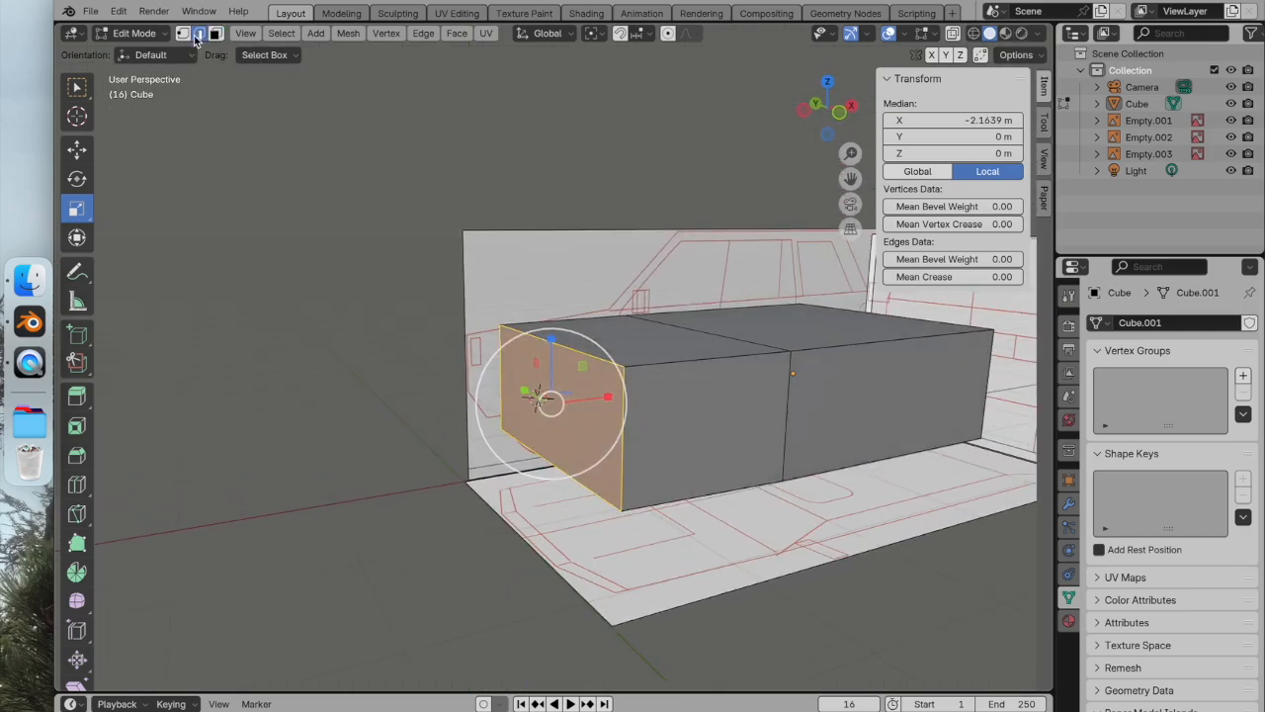
left_click(570, 351)
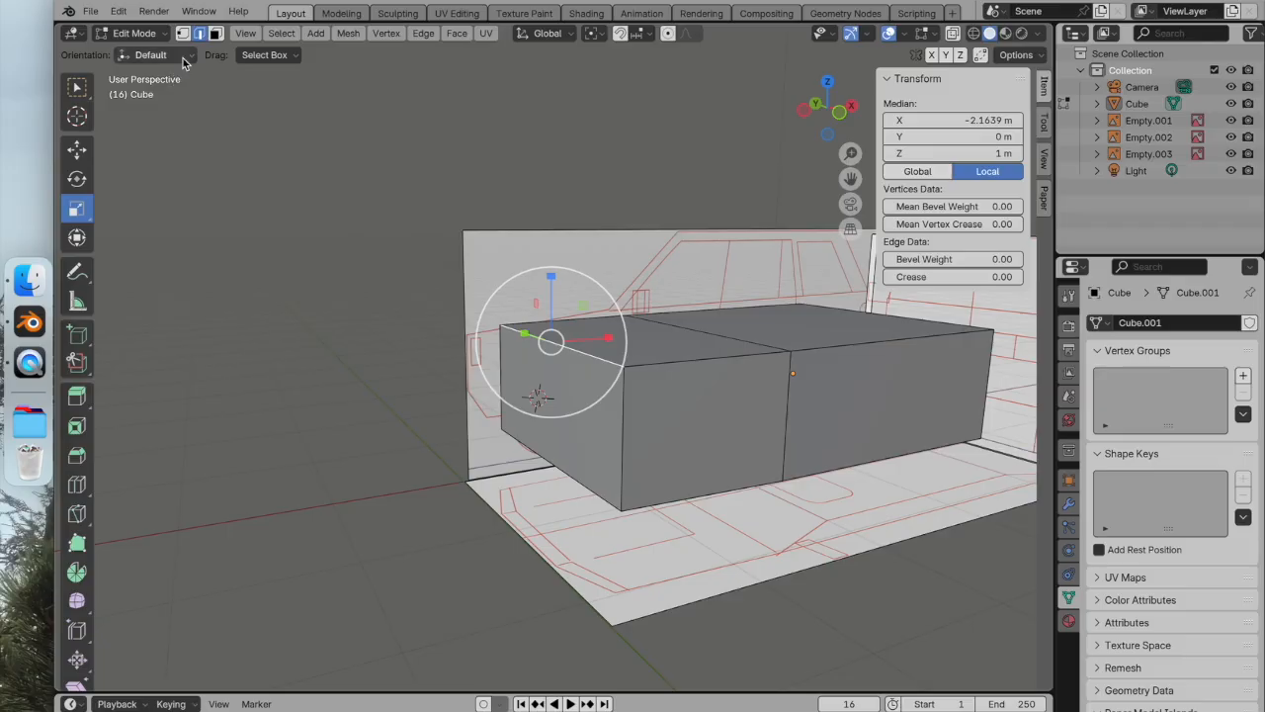
left_click(77, 149)
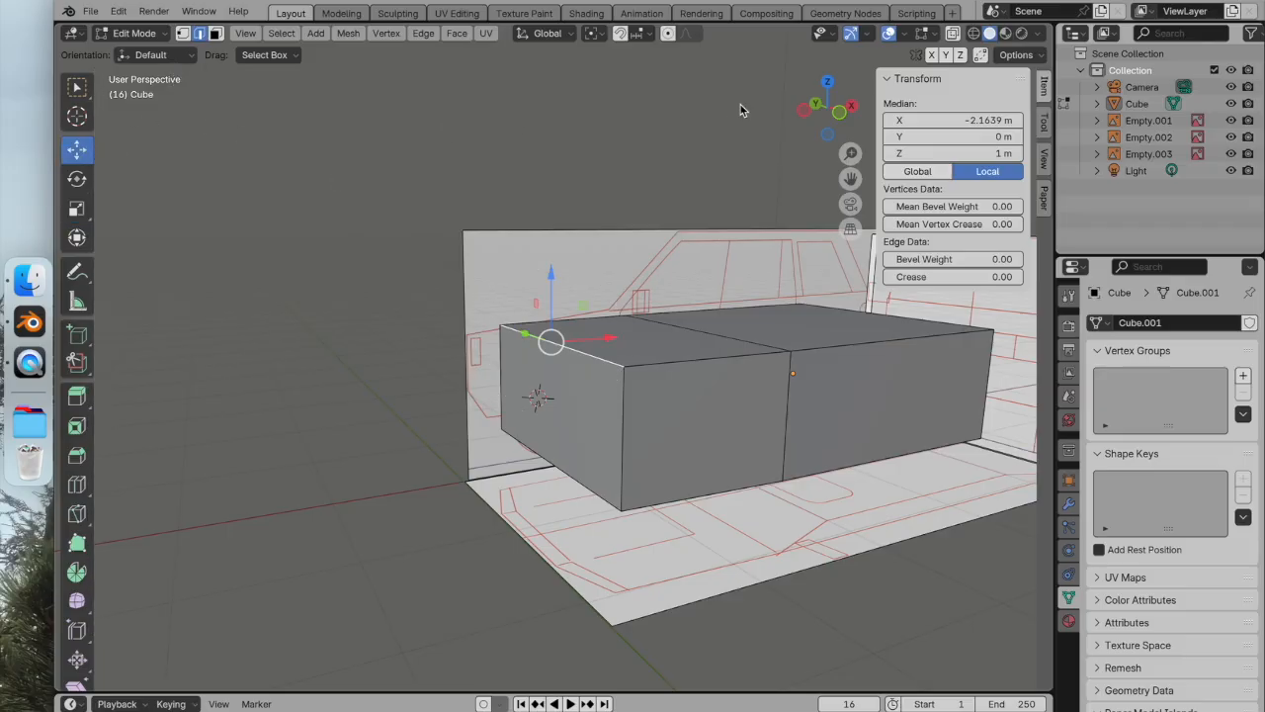
left_click(839, 113)
left_click_drag(513, 257, 511, 265)
left_click(634, 201)
Extrude the front face along its normal to about local X -2.34 m, reaching the nose of the side blueprint
middle_click_drag(621, 221, 684, 263)
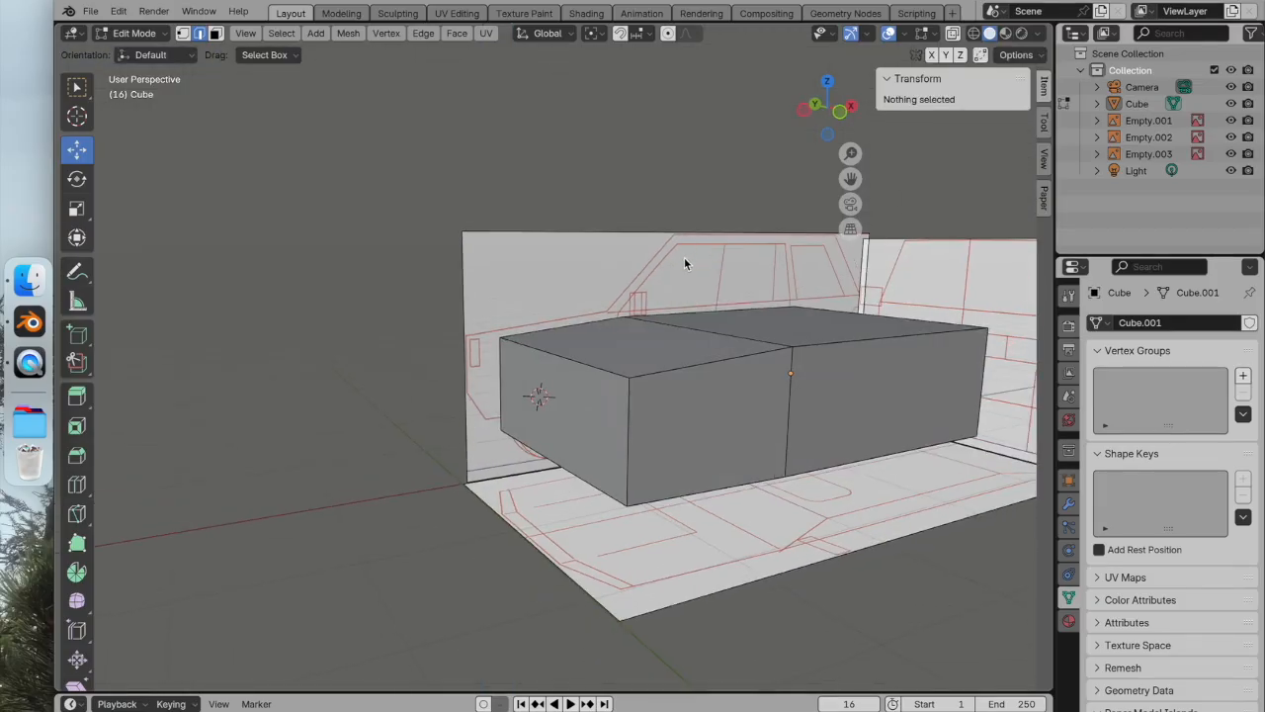
left_click(572, 423)
left_click(215, 34)
left_click(559, 412)
left_click(76, 397)
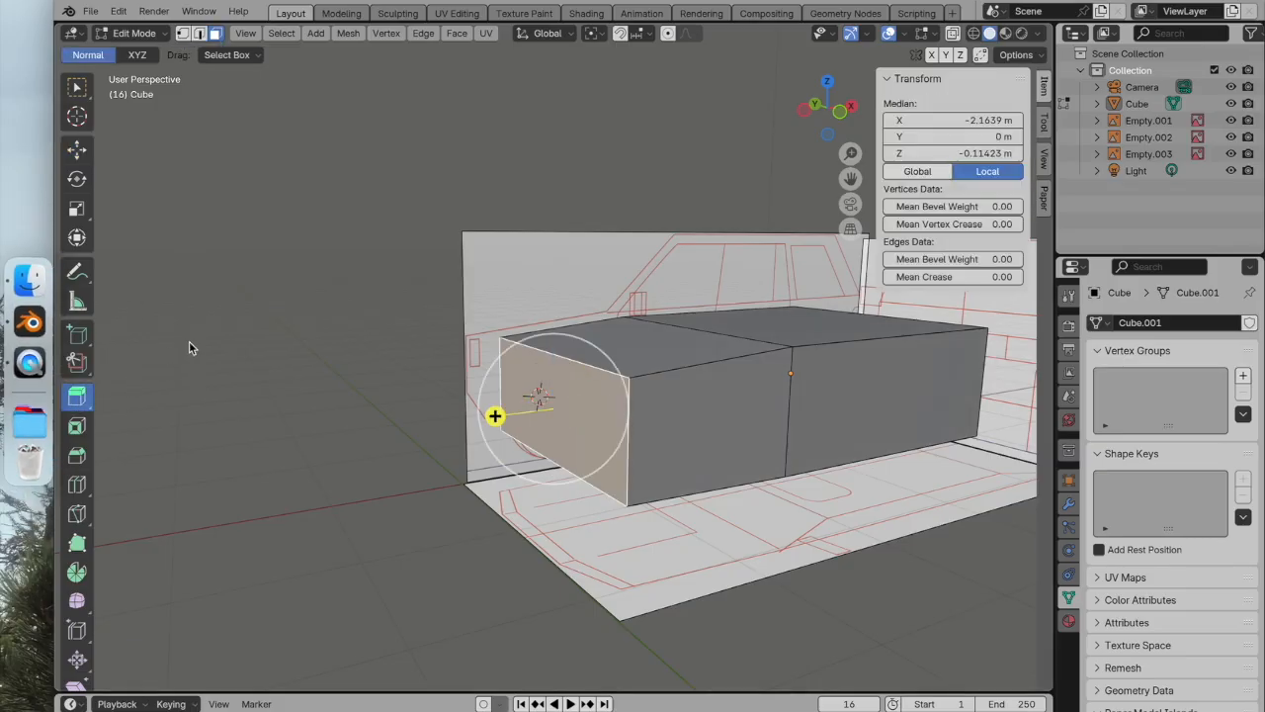
left_click(828, 131)
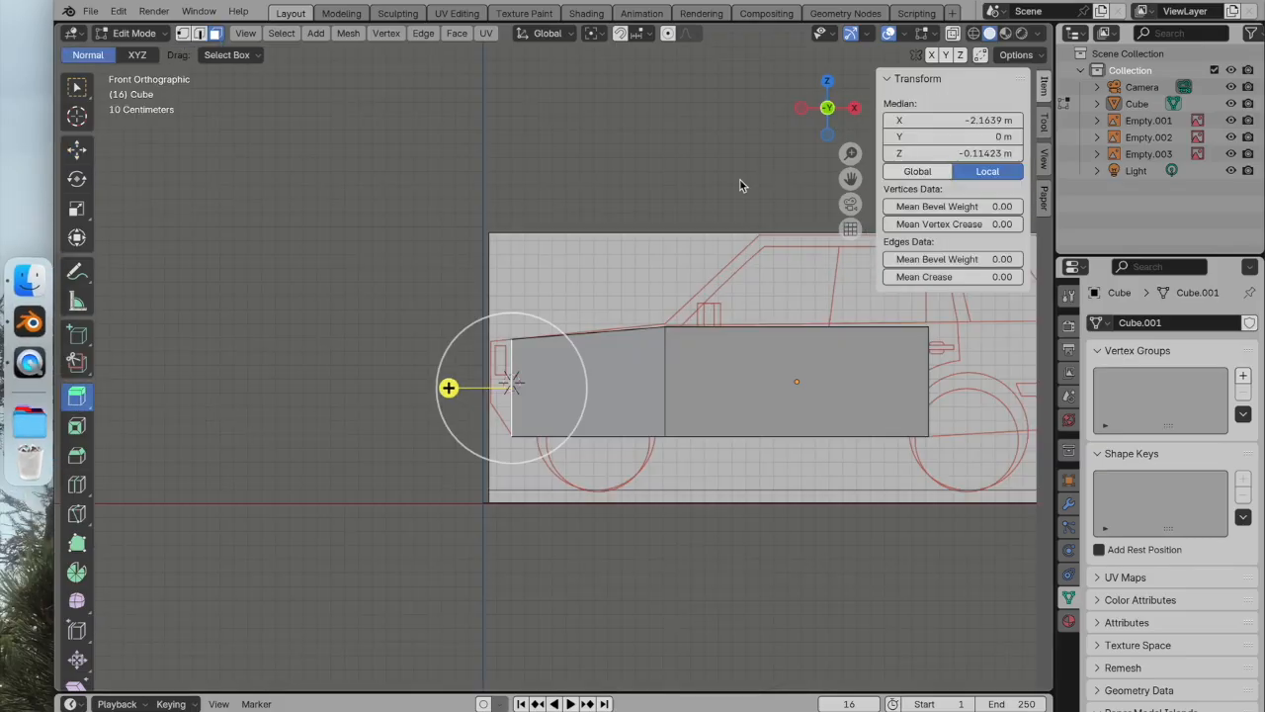
left_click_drag(452, 386, 426, 387)
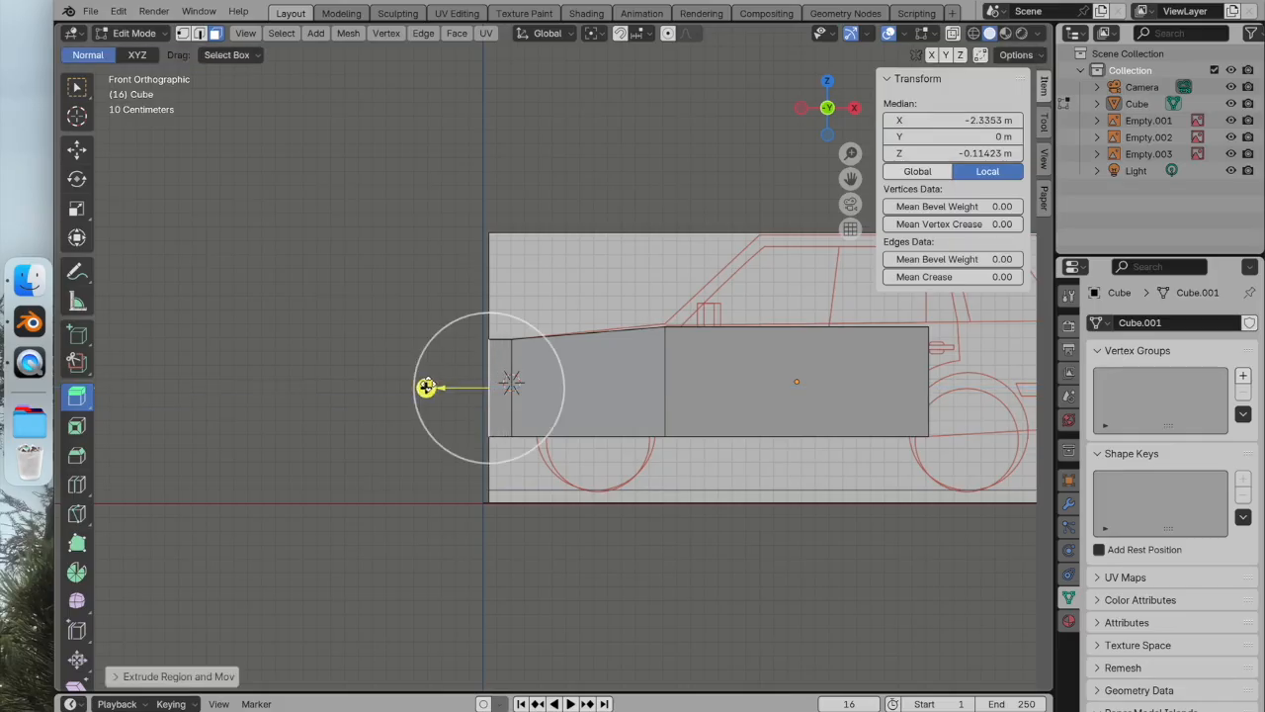
Narrow the extruded nose face along Y to match the tapered bumper in the top blueprint, and turn on X-ray
left_click(827, 81)
left_click(76, 207)
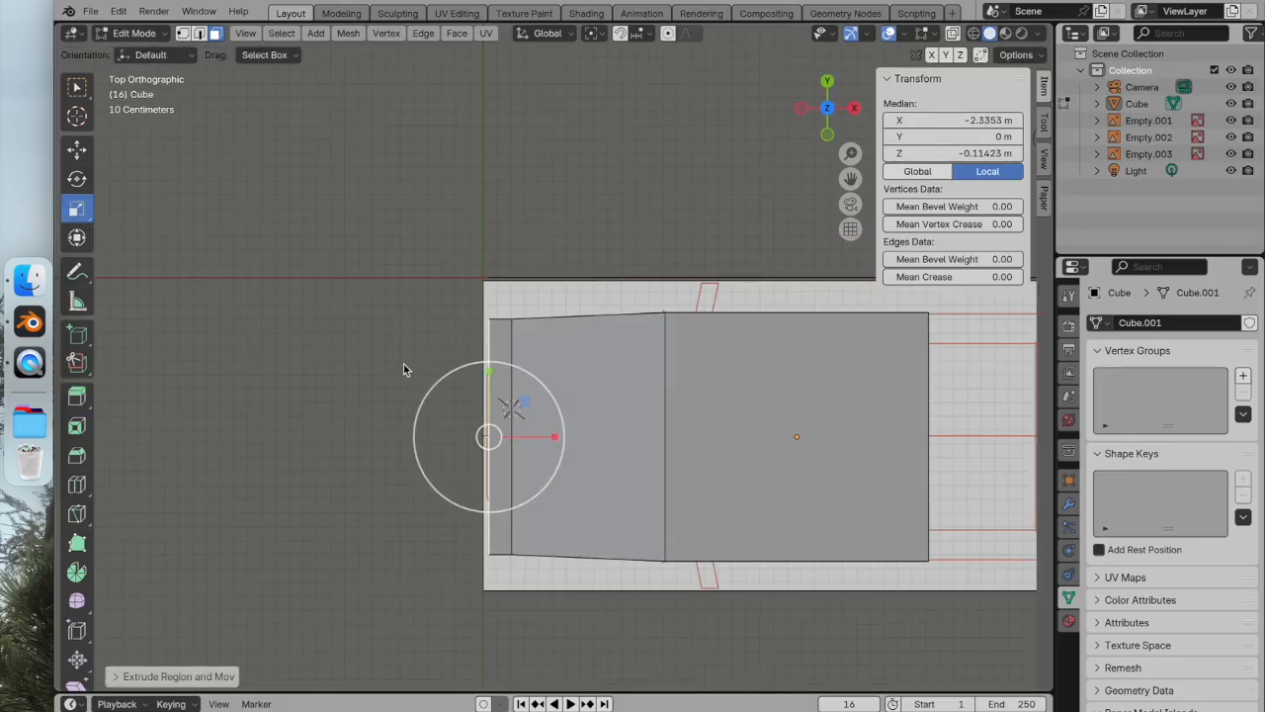
left_click_drag(489, 390, 491, 421)
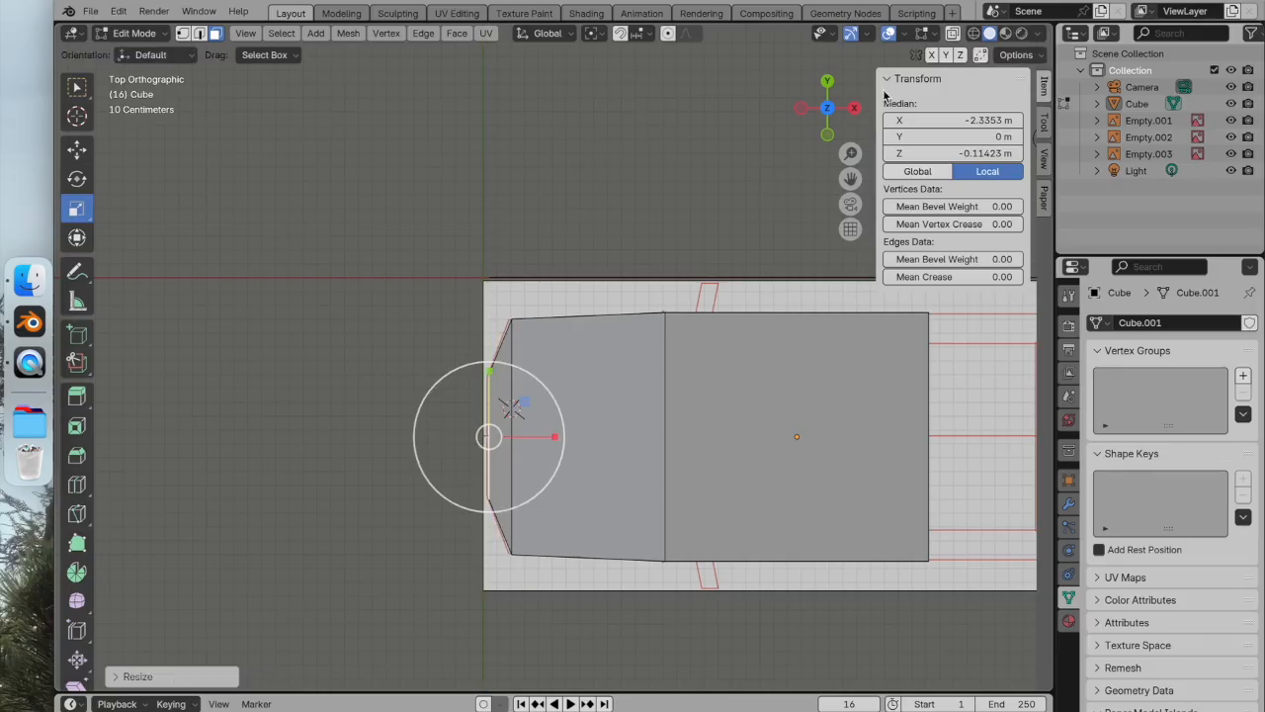
left_click(955, 34)
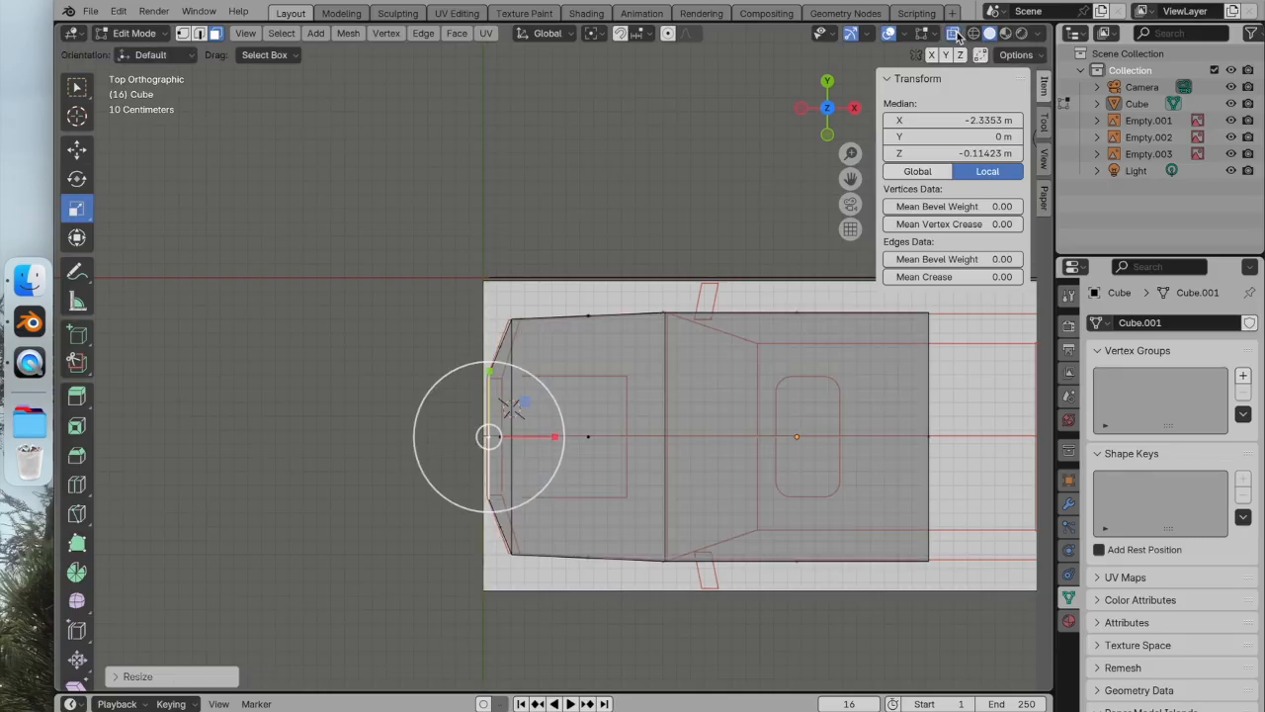
left_click(955, 35)
left_click(955, 35)
left_click(953, 34)
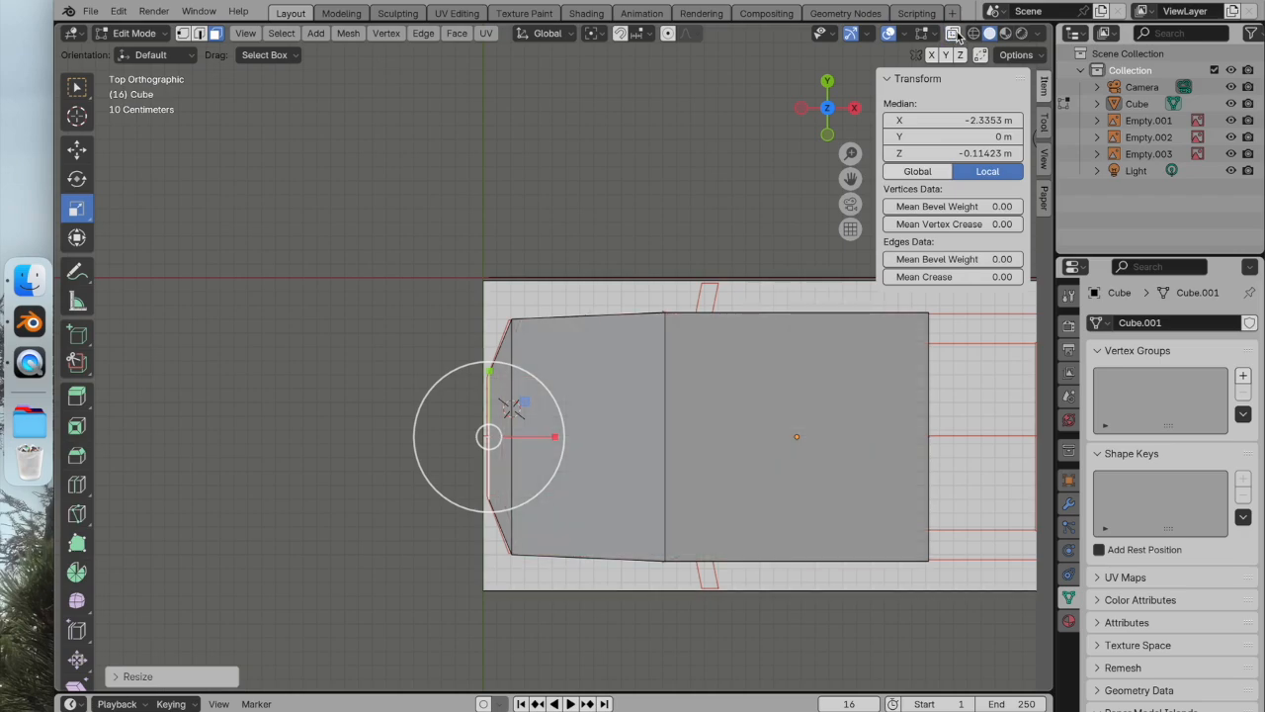
left_click(954, 33)
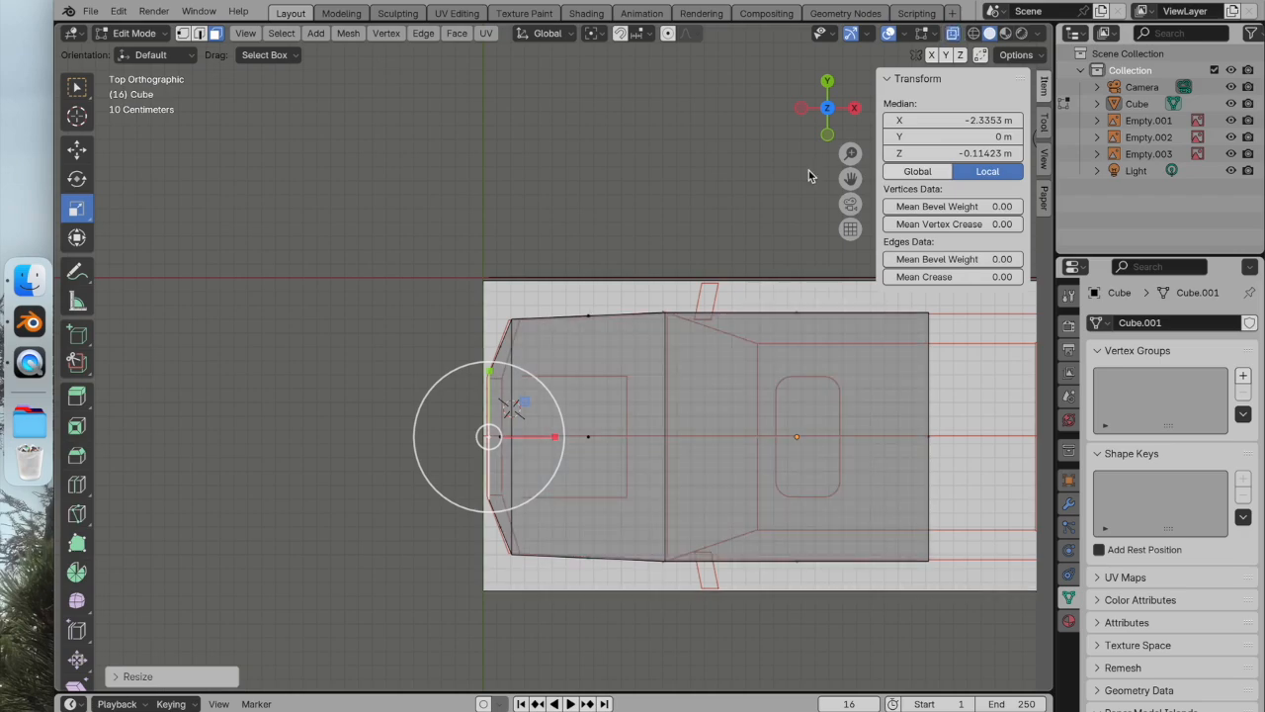
In front view, lower the top edge of the nose face to about local Z 0.73 m to follow the hood outline
middle_click_drag(644, 278, 679, 158)
left_click(199, 33)
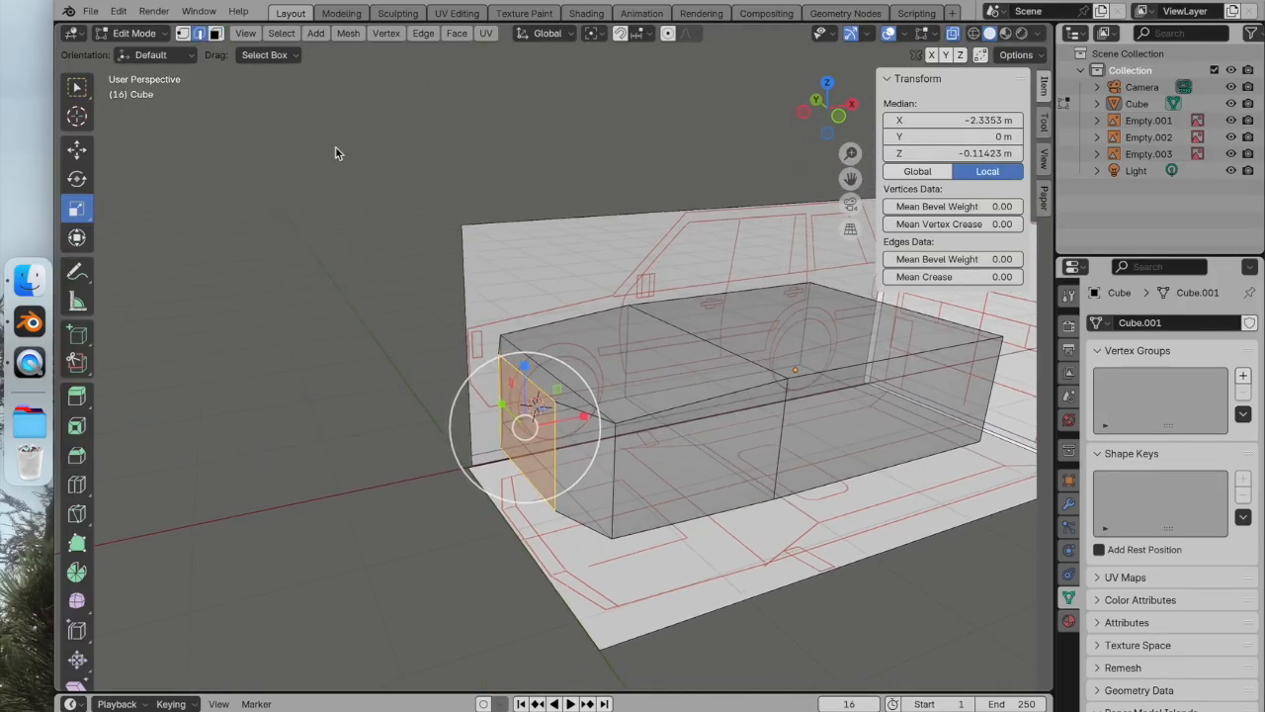
left_click(537, 240)
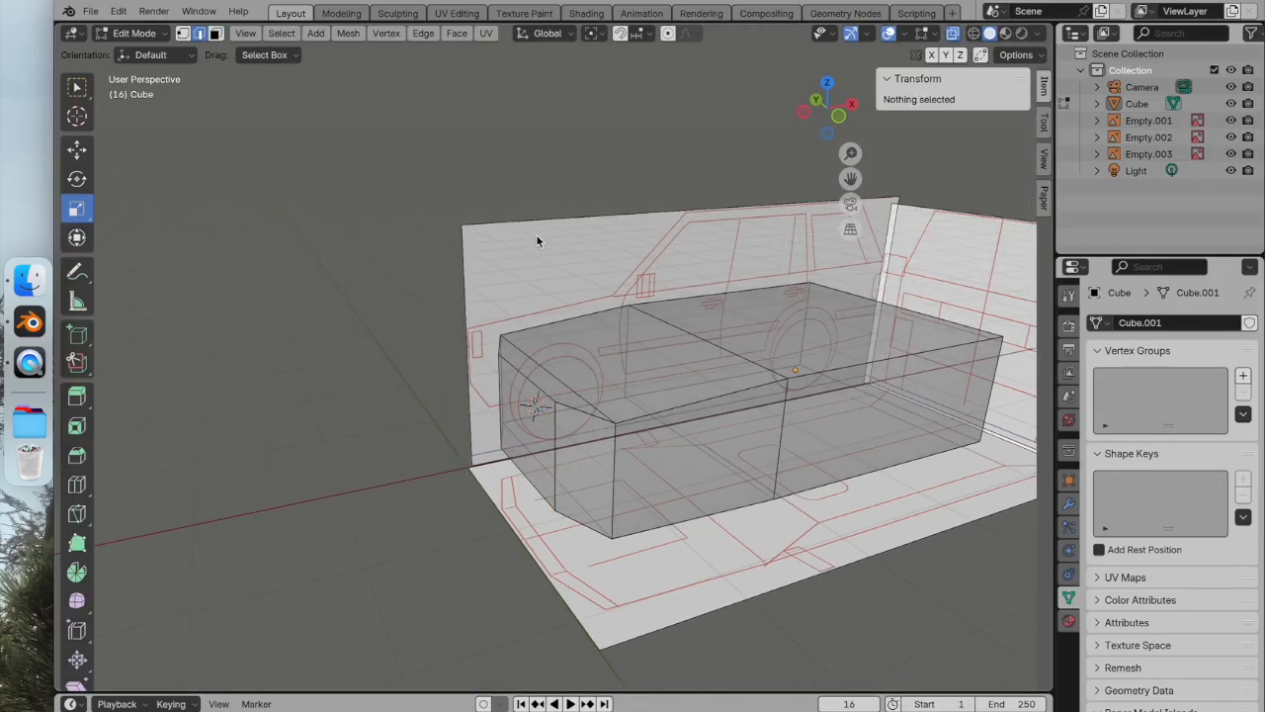
left_click(526, 382)
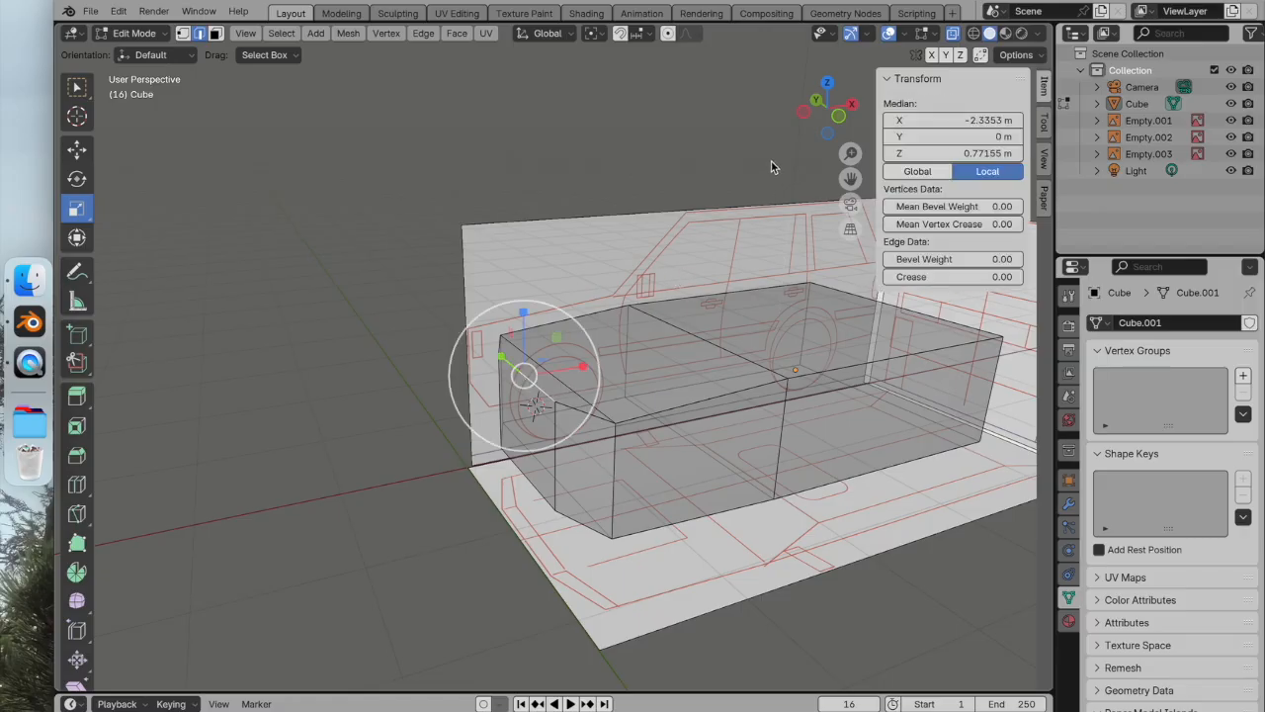
left_click(841, 117)
scroll(512, 277, "up", 10)
middle_click_drag(518, 275, 732, 275, "shift")
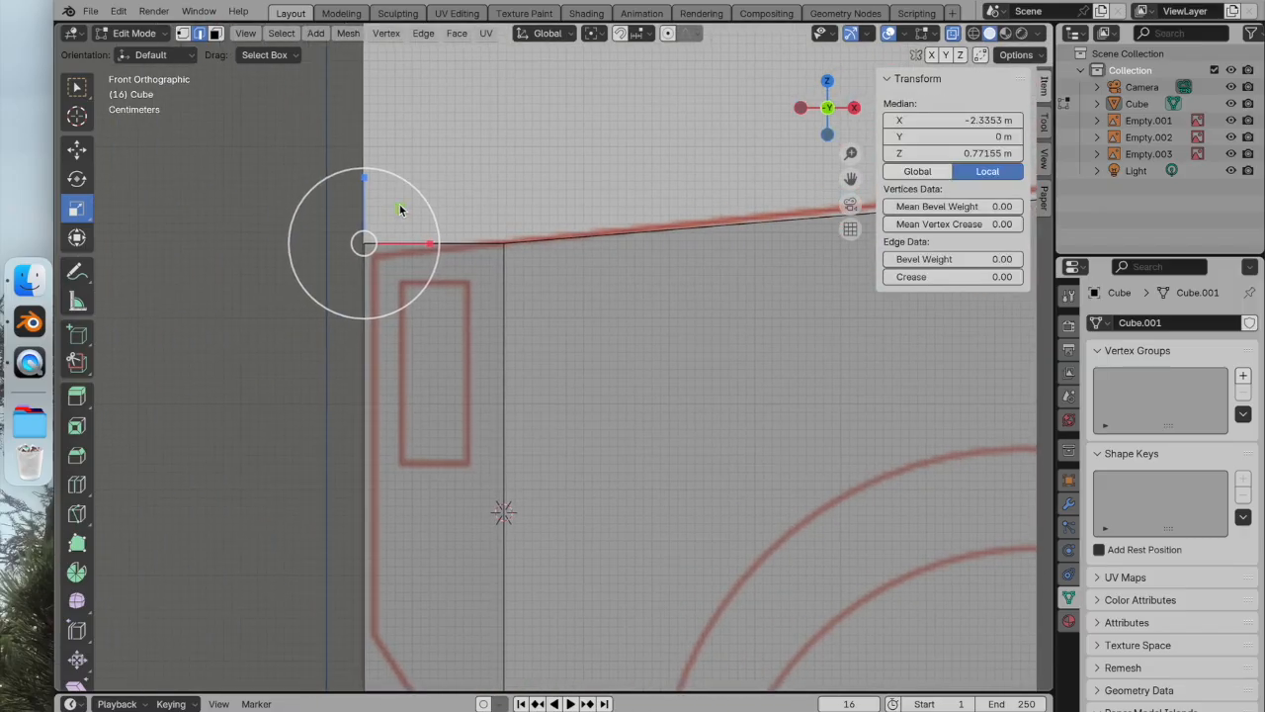
left_click(78, 148)
mouse_move(363, 190)
left_mouse_down()
mouse_move(362, 225)
mouse_move(363, 156)
mouse_move(367, 207)
mouse_move(361, 193)
left_mouse_up()
Raise the bottom edge of the nose face in front view to match the slanted lower bumper in the side blueprint
middle_click_drag(361, 254, 555, 501)
scroll(472, 385, "down", 3)
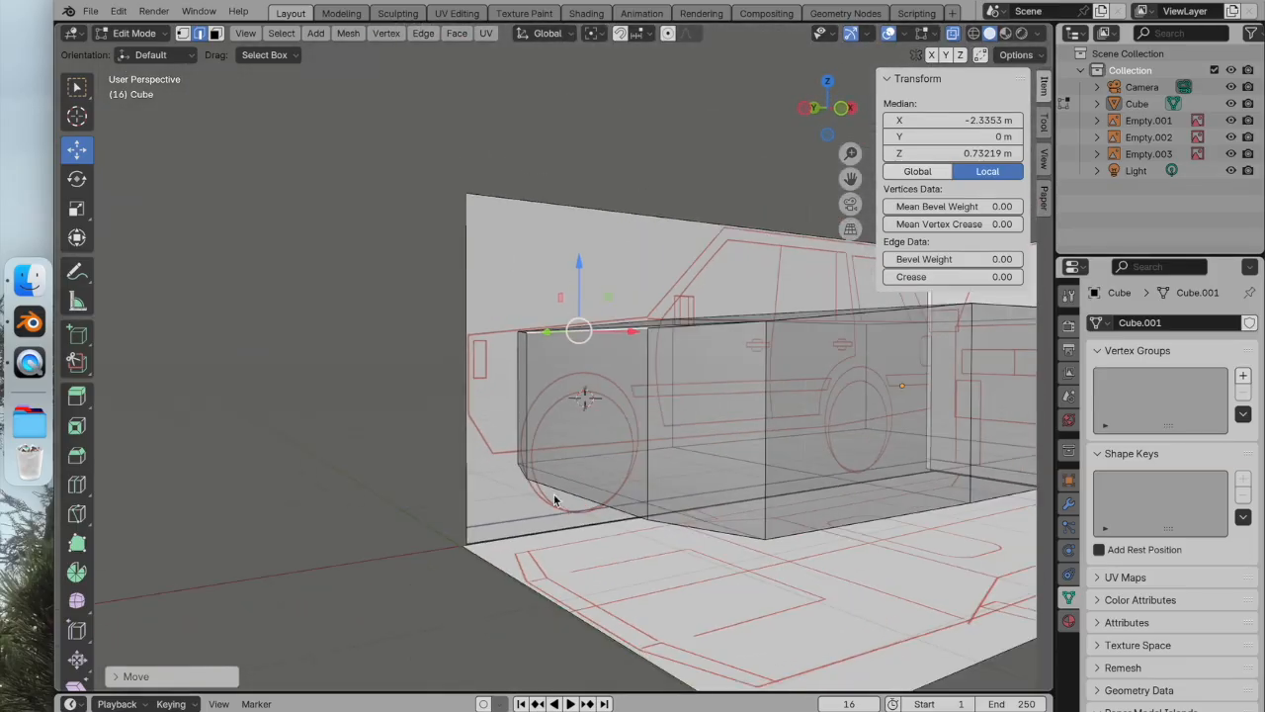
key("super+z")
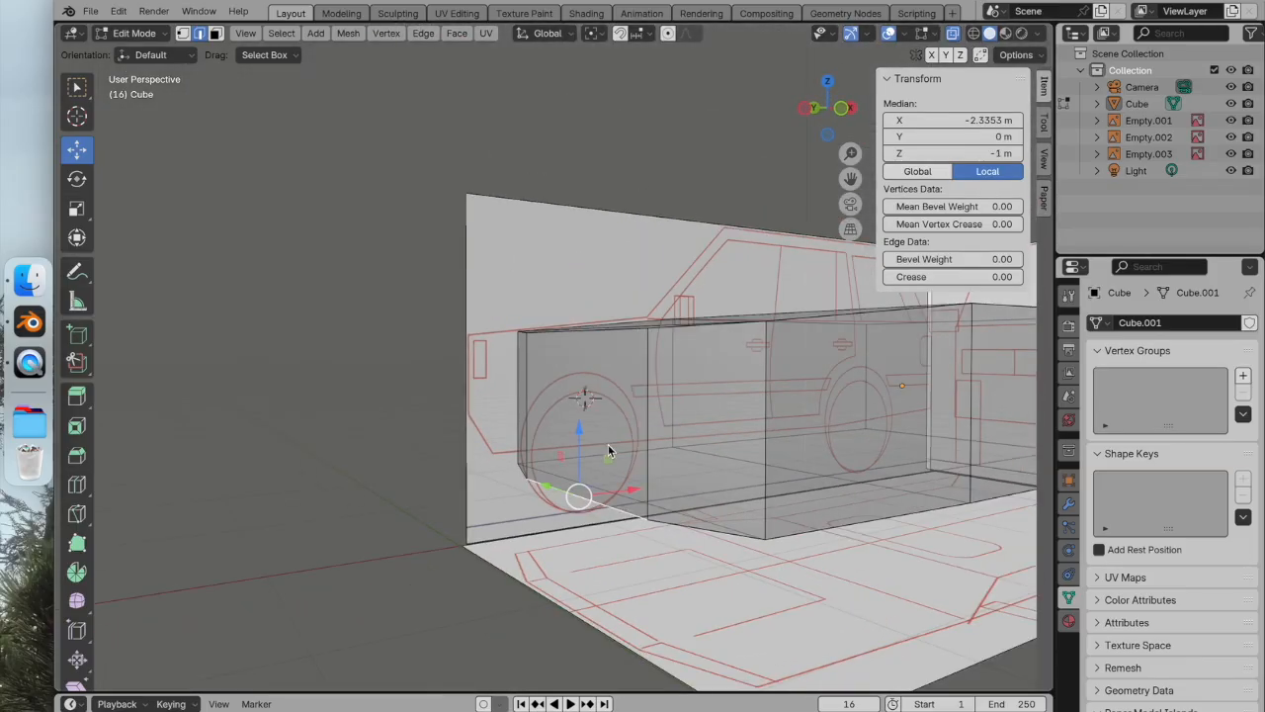
left_click(839, 108)
left_click_drag(509, 401, 510, 347)
left_click(592, 256)
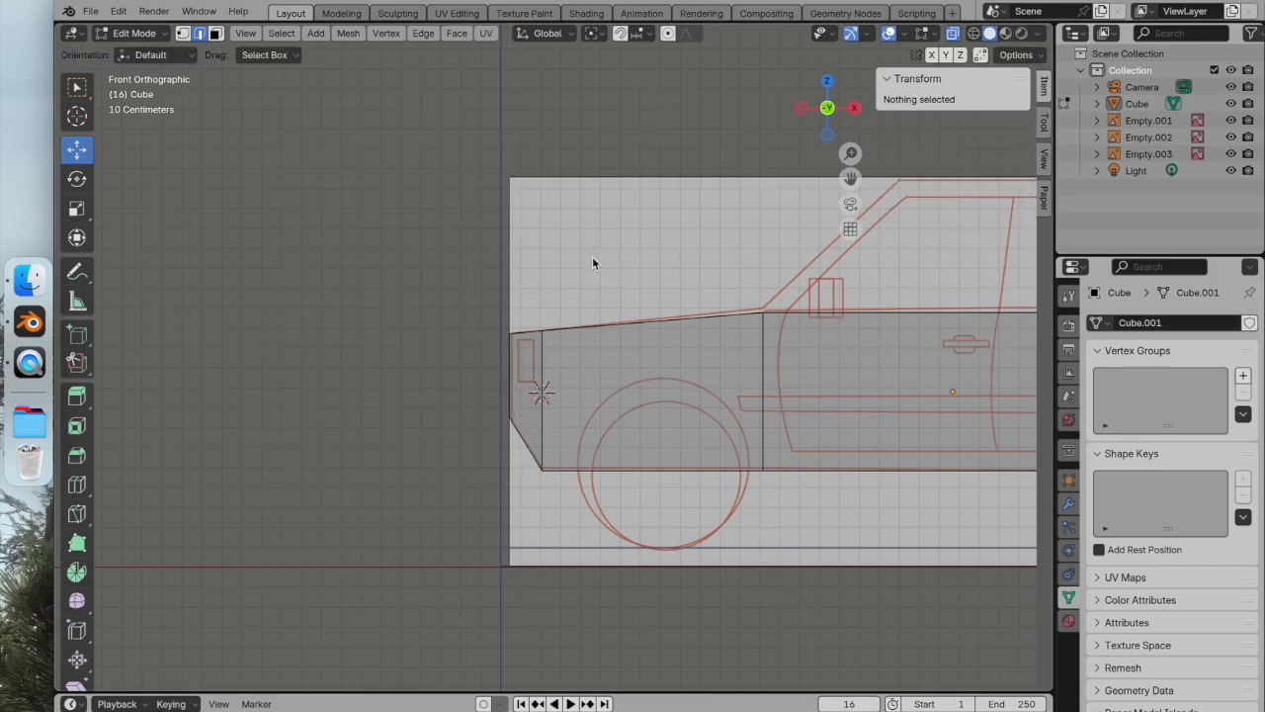
Turn off X-ray and hide the upright reference image Empty.001 behind the vehicle's rear
scroll(638, 243, "down", 3)
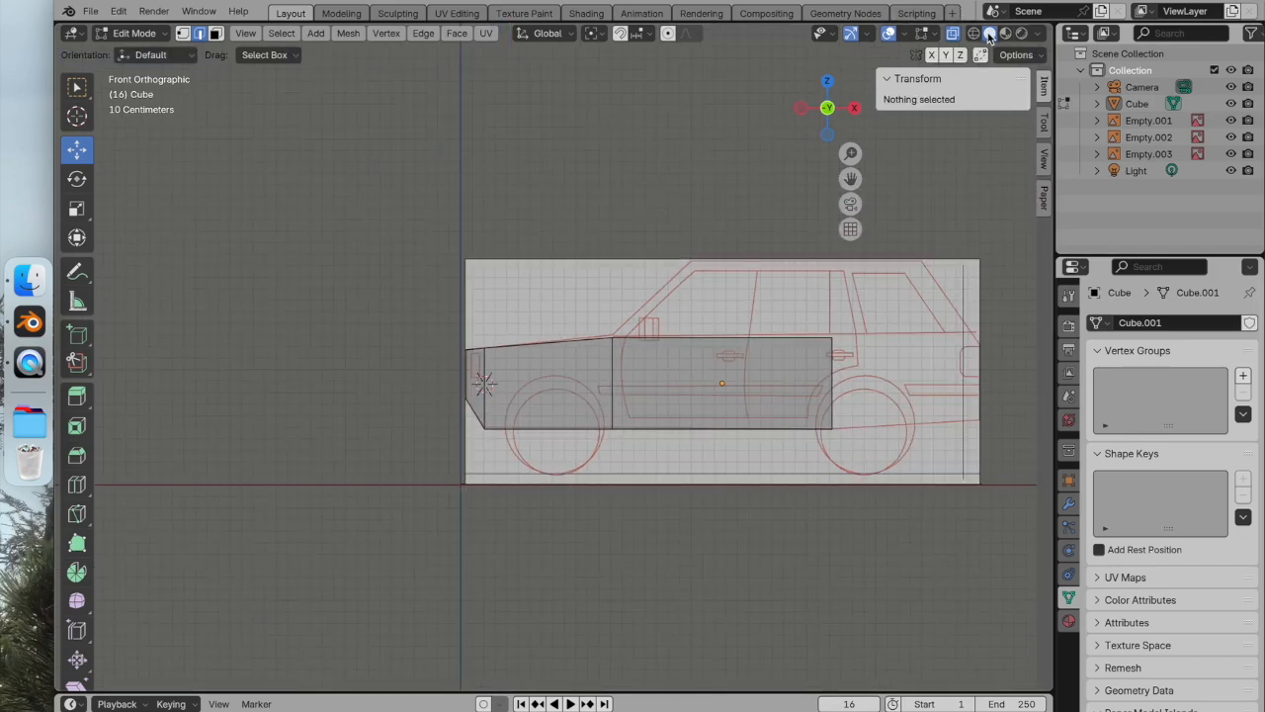
left_click(953, 34)
middle_click_drag(811, 257, 883, 333)
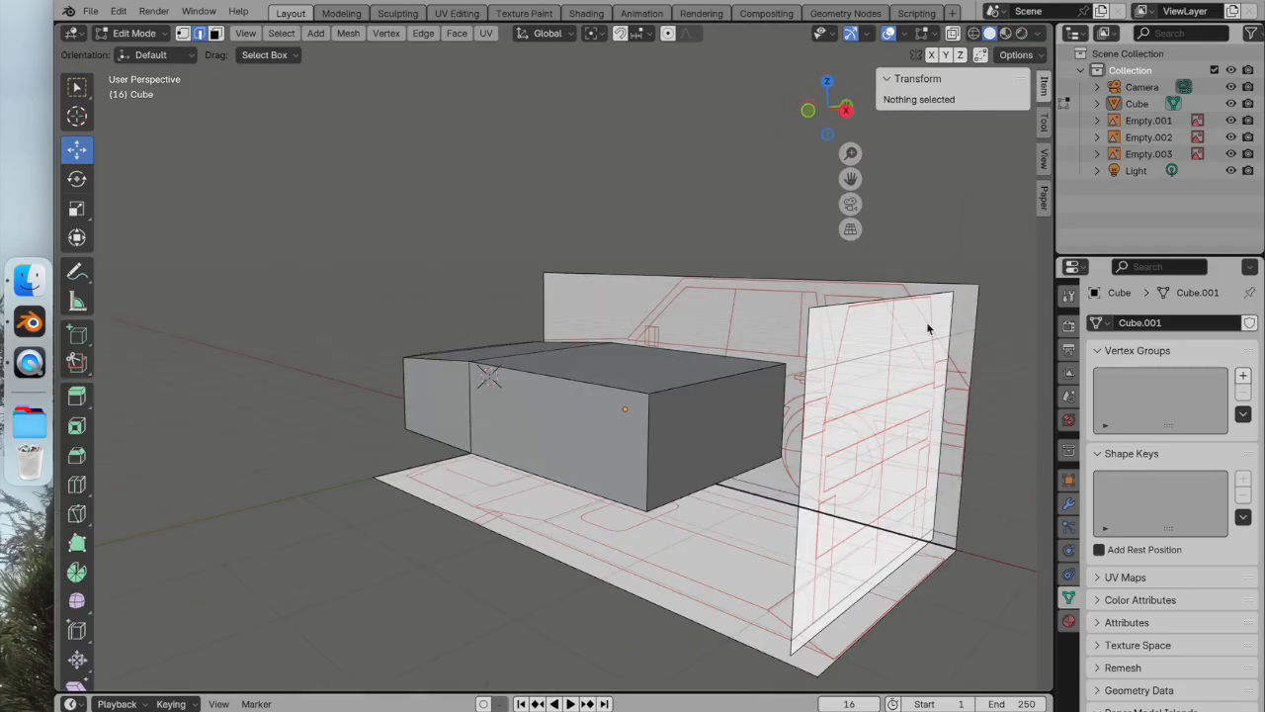
left_click(1231, 138)
left_click(1230, 137)
left_click(1231, 154)
left_click(1230, 154)
left_click(1230, 121)
Extrude the rear face along its normal to about local X 2.33 m, near the tail of the side blueprint
middle_click_drag(751, 336, 611, 352)
left_click(487, 455)
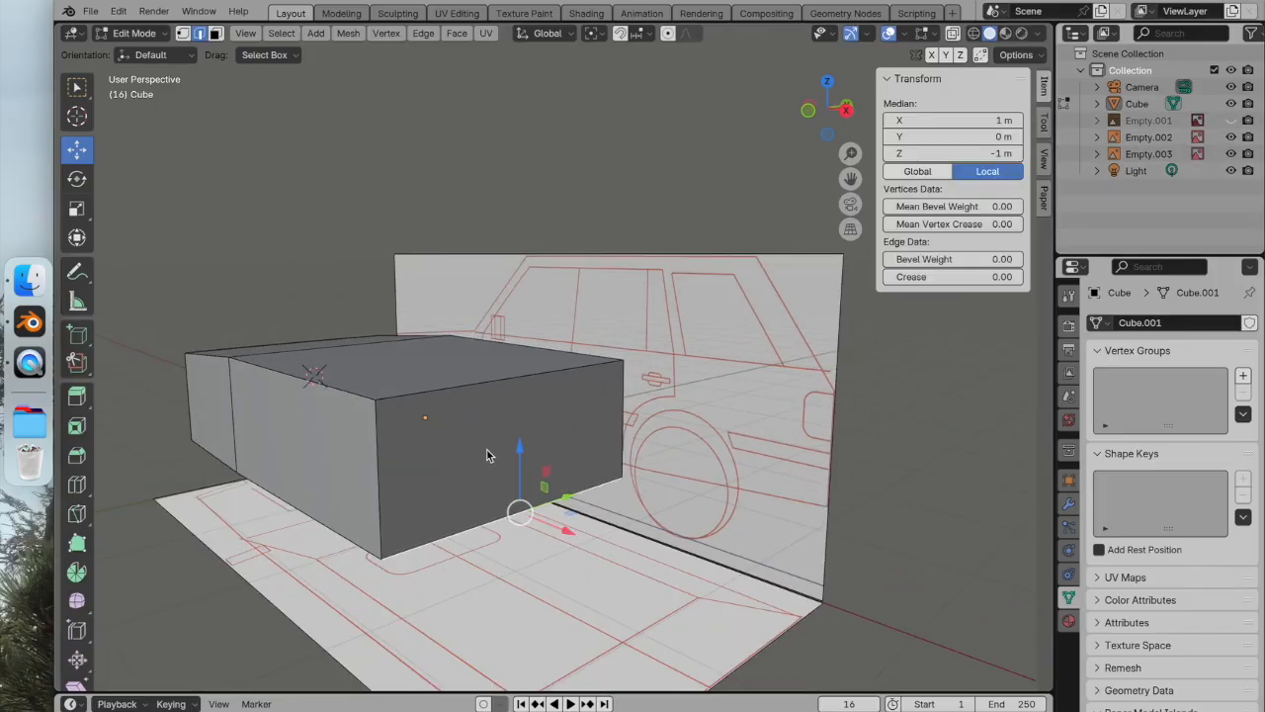
left_click(216, 34)
left_click(469, 427)
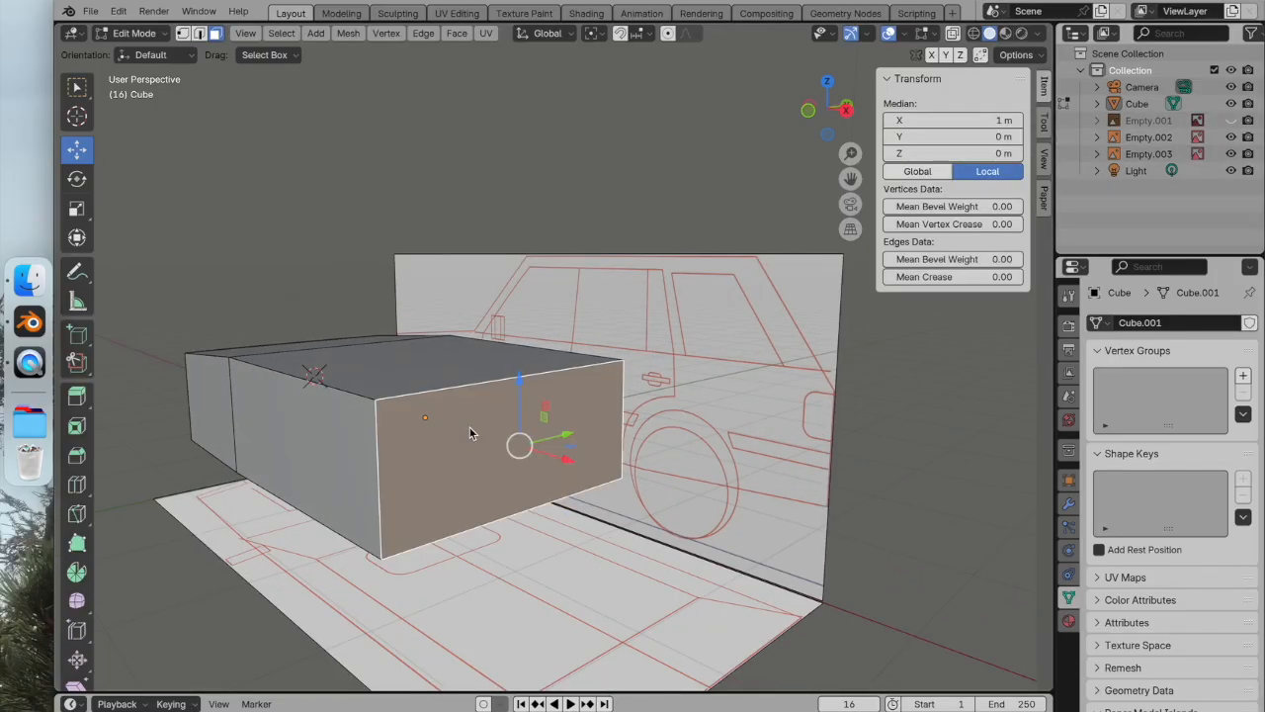
left_click(77, 396)
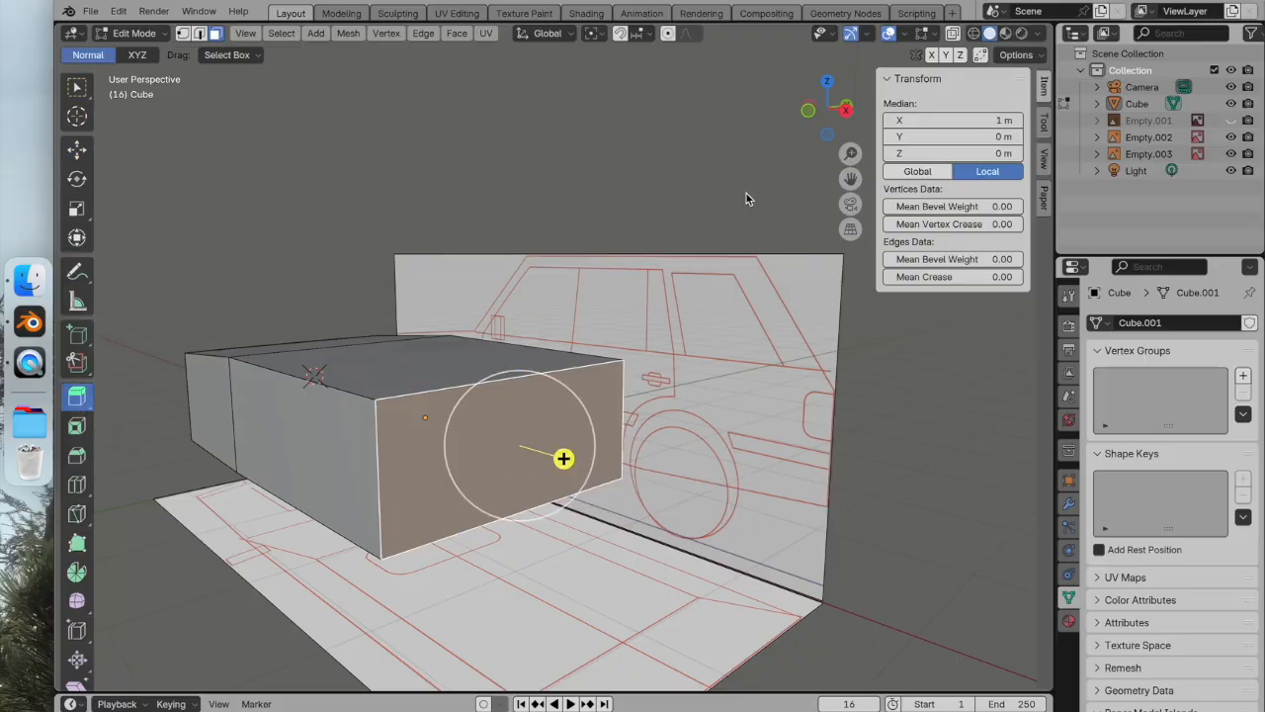
left_click(808, 111)
left_click_drag(777, 377, 926, 399)
scroll(906, 401, "up", 1)
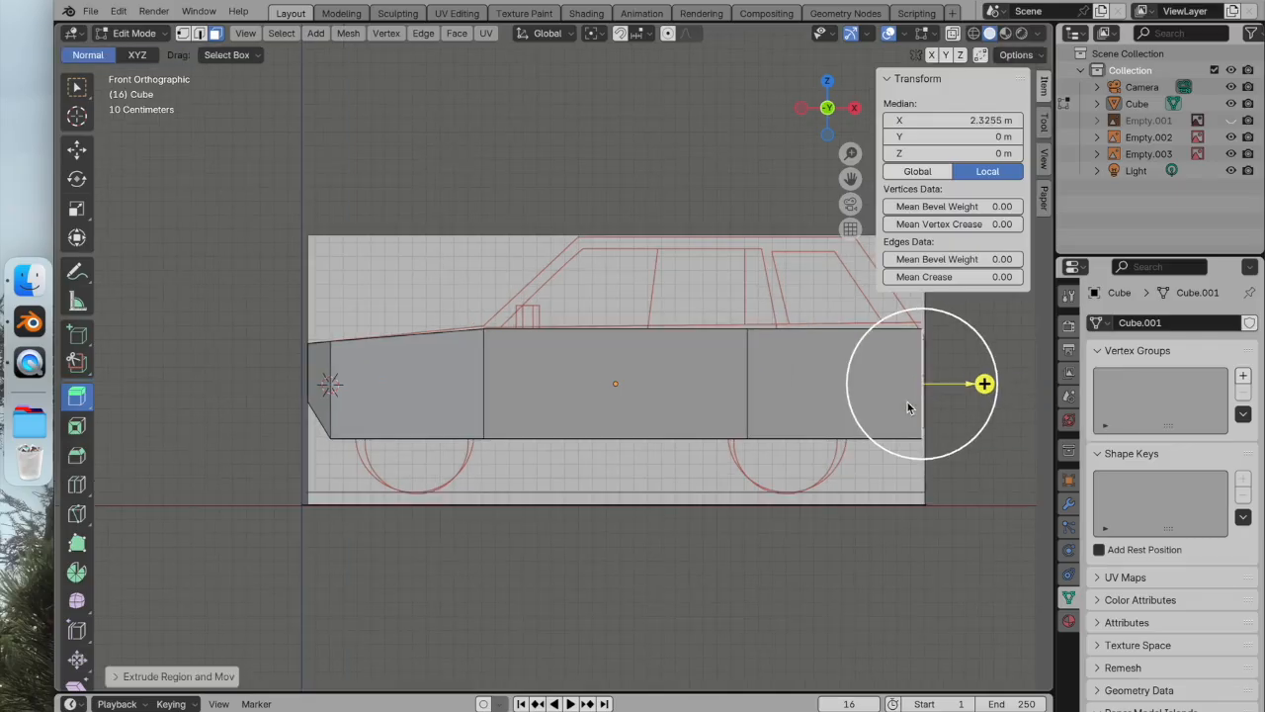
middle_click_drag(908, 405, 553, 455, "shift")
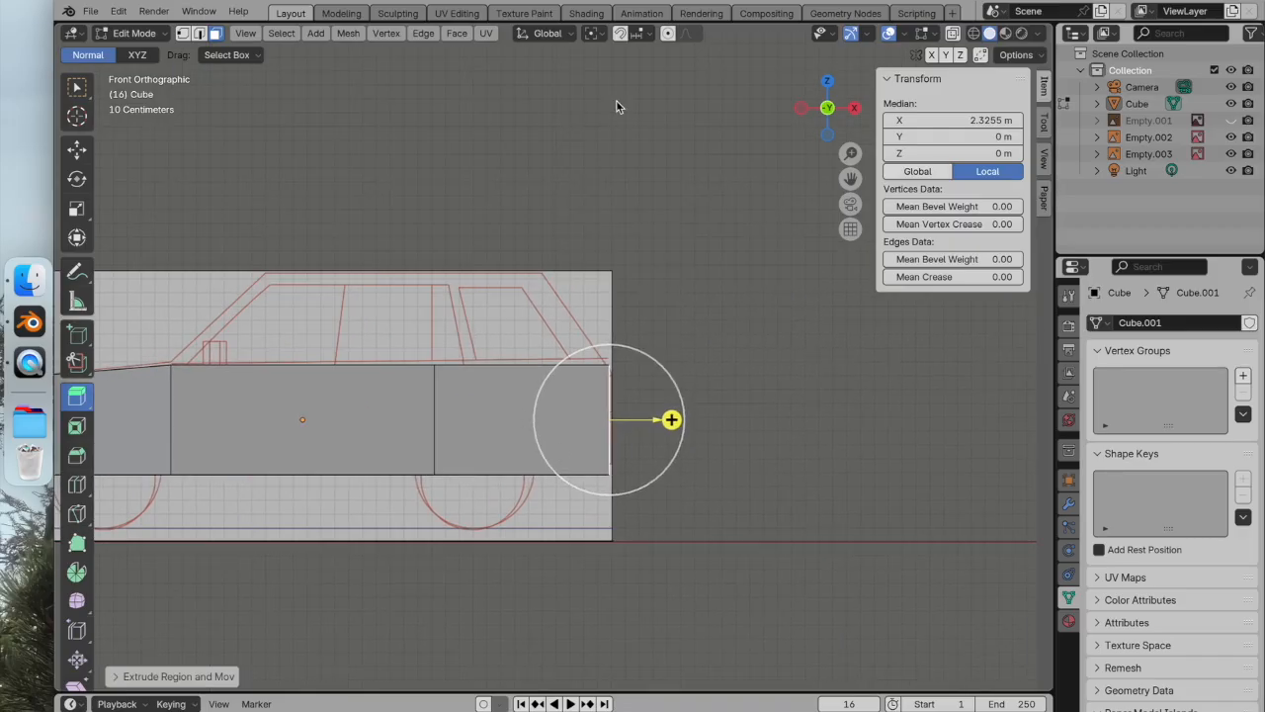
left_click(827, 106)
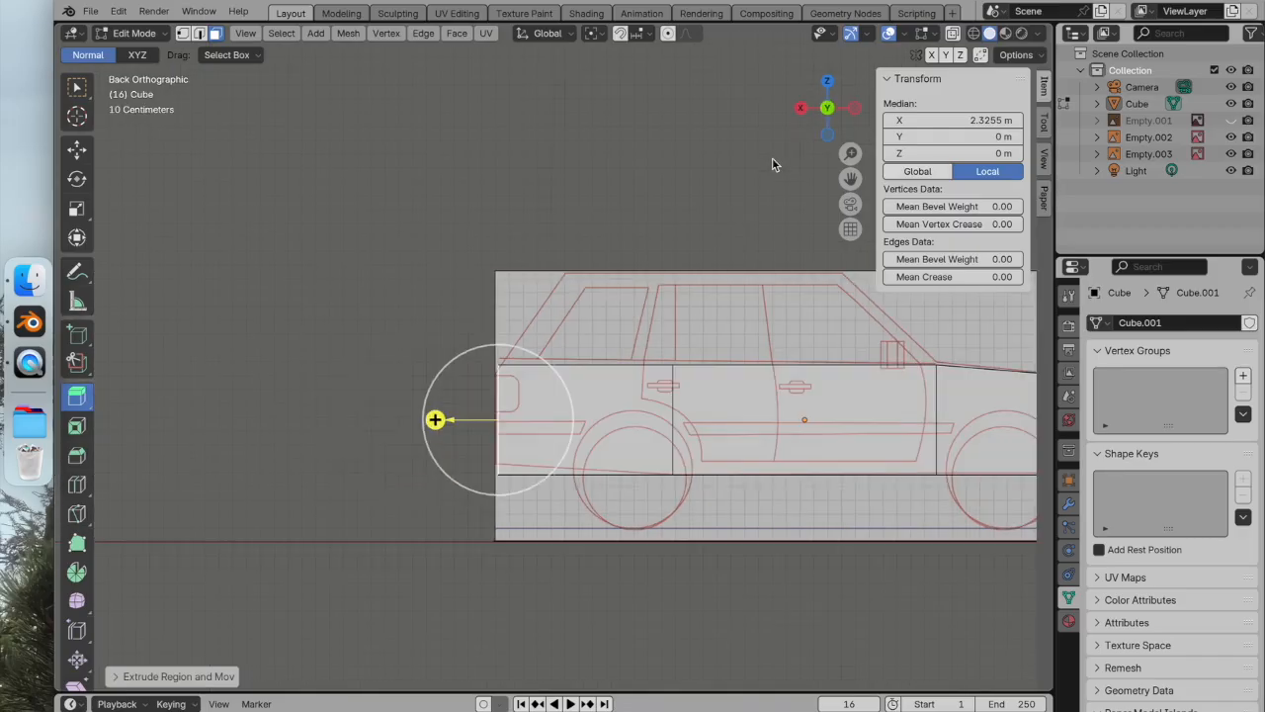
Try to scale the rear face narrower along Y in top view
left_click(826, 84)
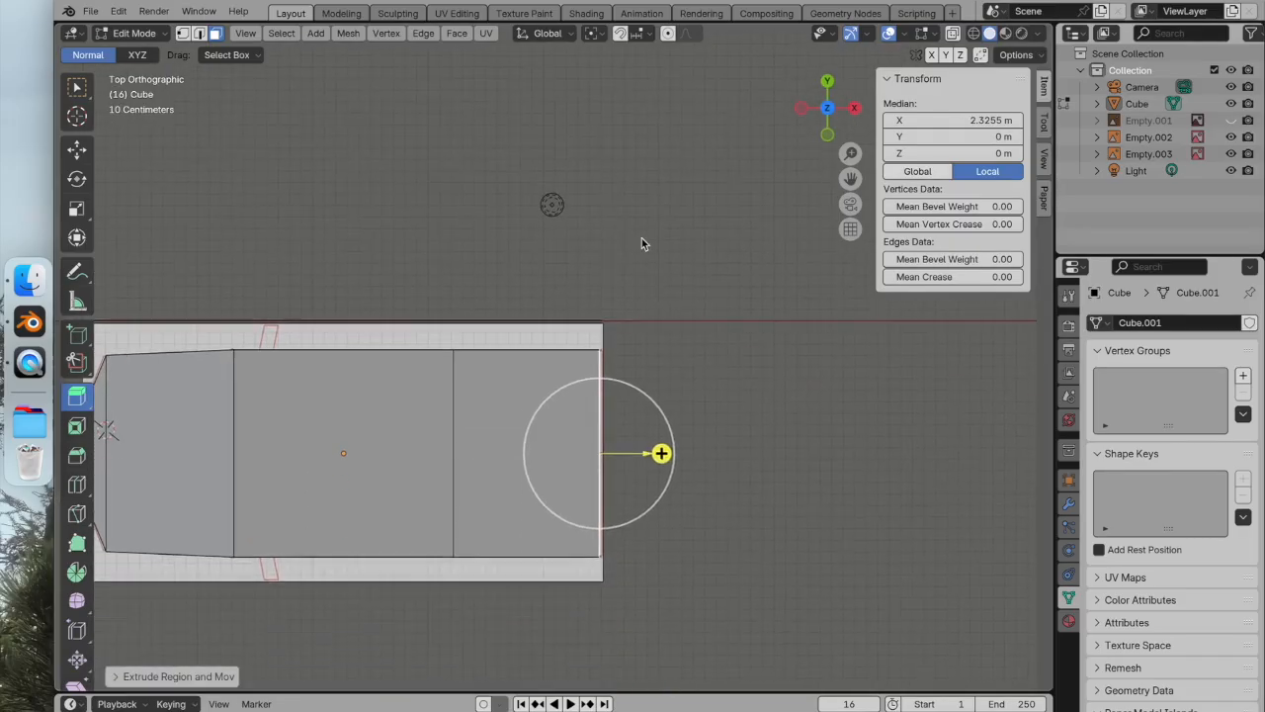
scroll(641, 243, "down", 2)
left_click(76, 207)
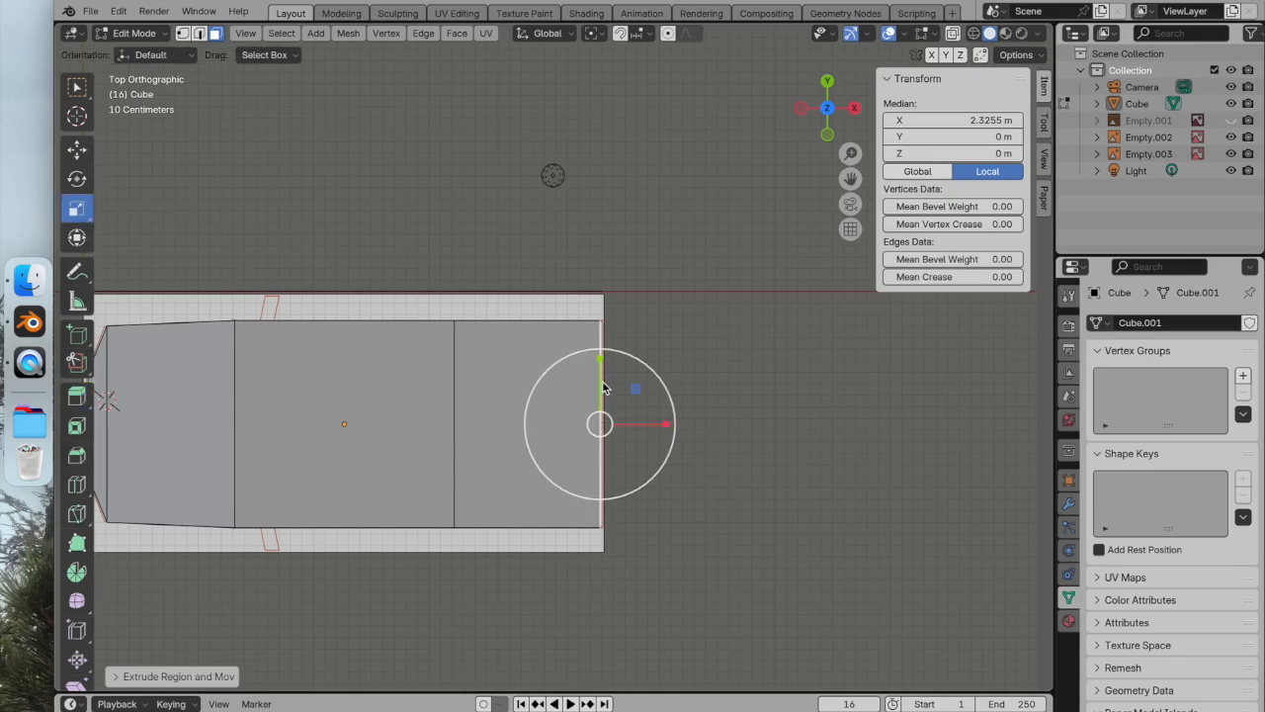
mouse_move(603, 364)
left_mouse_down()
mouse_move(603, 396)
mouse_move(604, 383)
left_mouse_up()
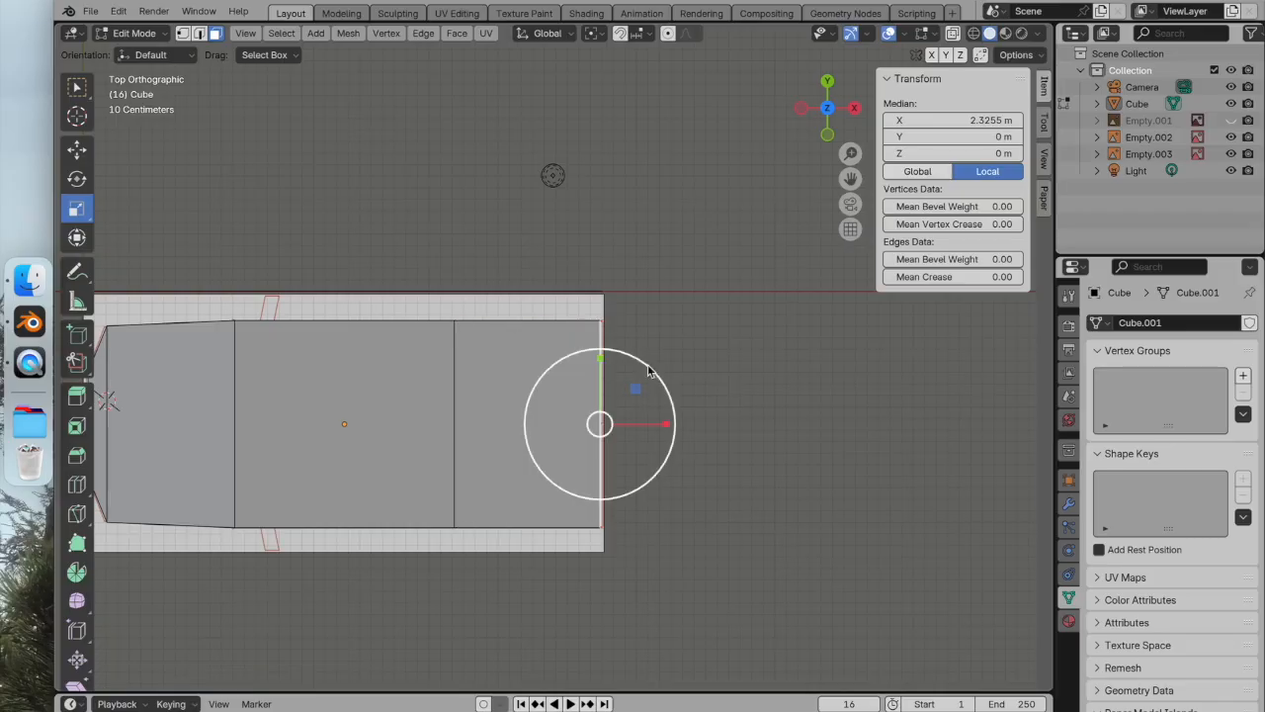
Raise the bottom edge of the rear face slightly in front view to follow the slanted underside in the side blueprint
middle_click_drag(652, 381, 538, 456)
scroll(643, 387, "up", 5)
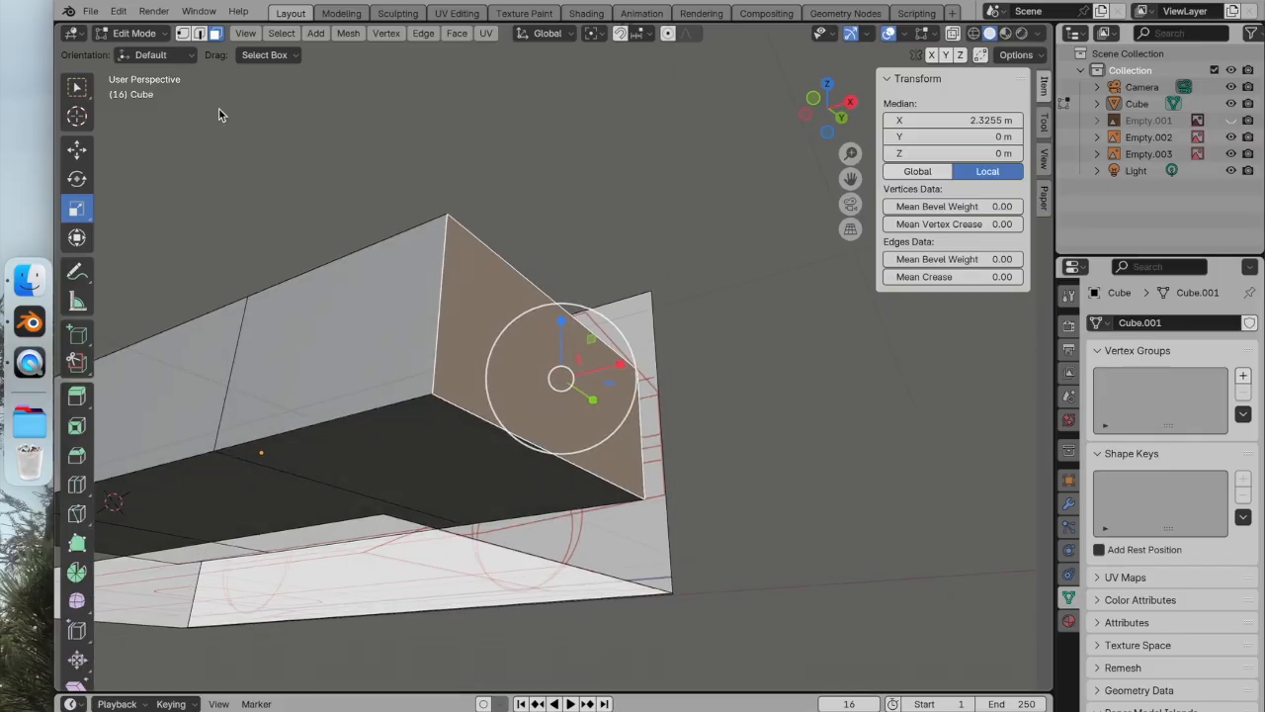
left_click(199, 33)
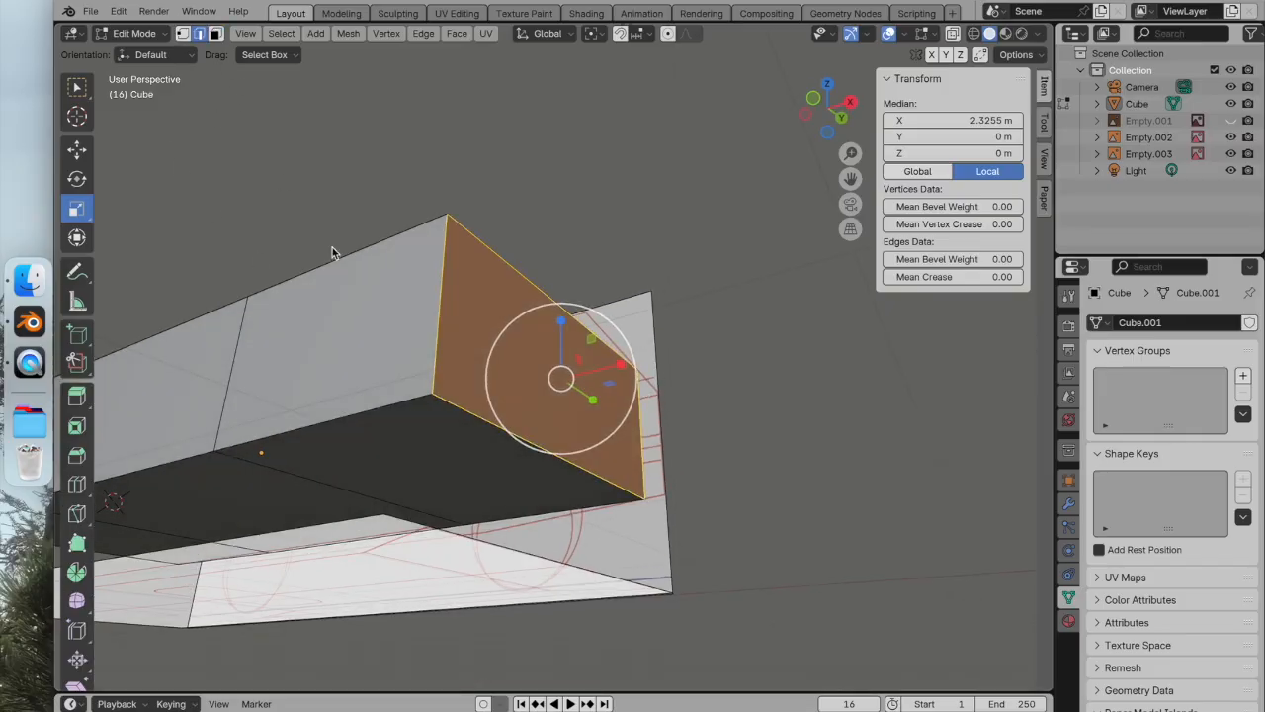
left_click(491, 427)
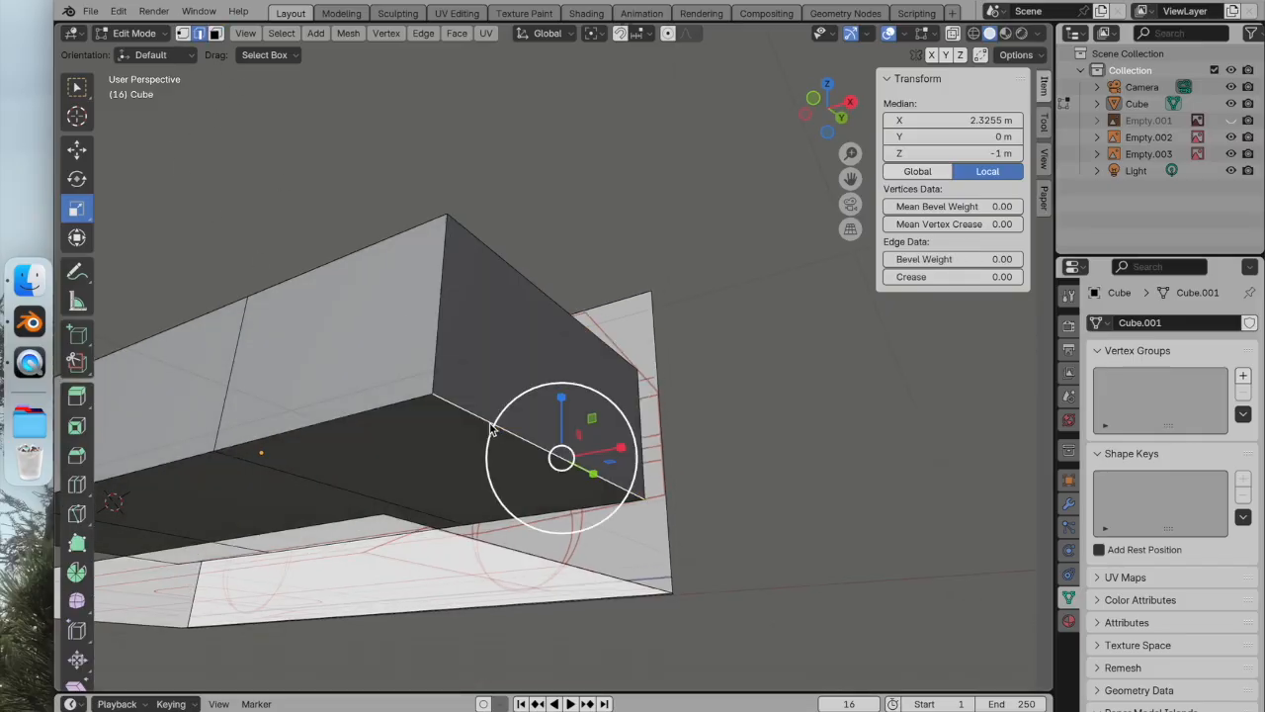
left_click(837, 118)
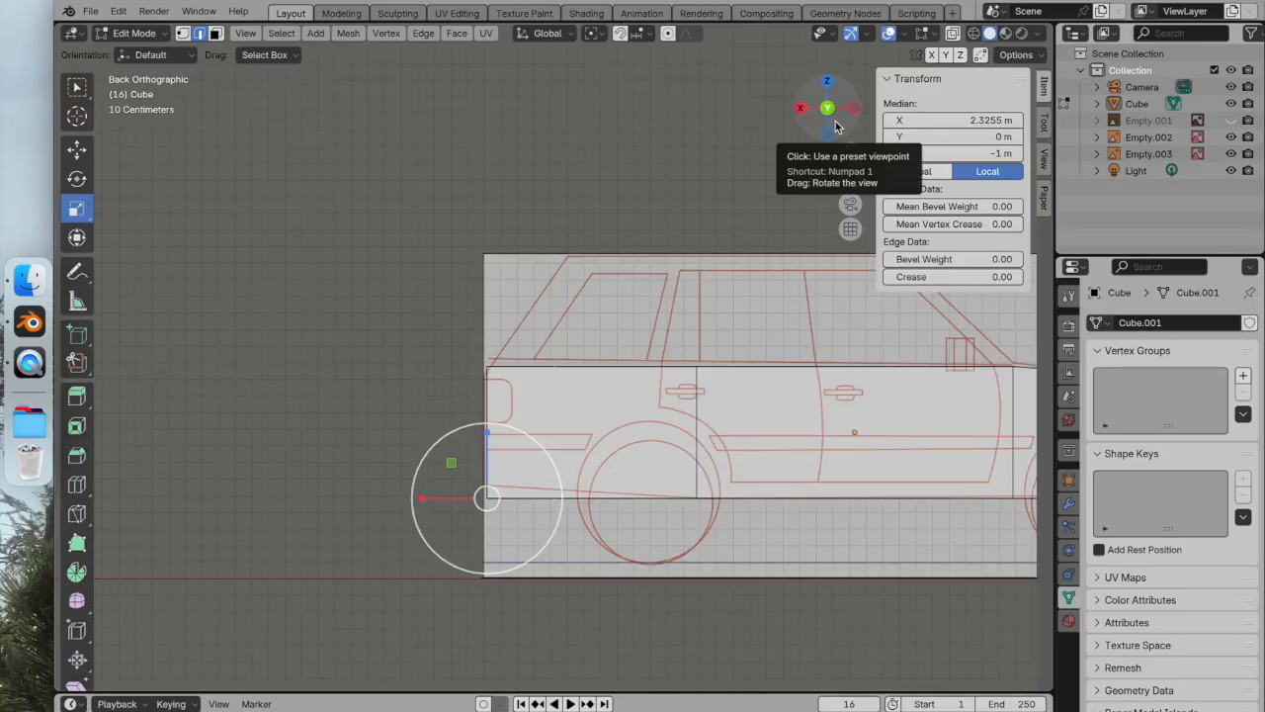
left_click(830, 116)
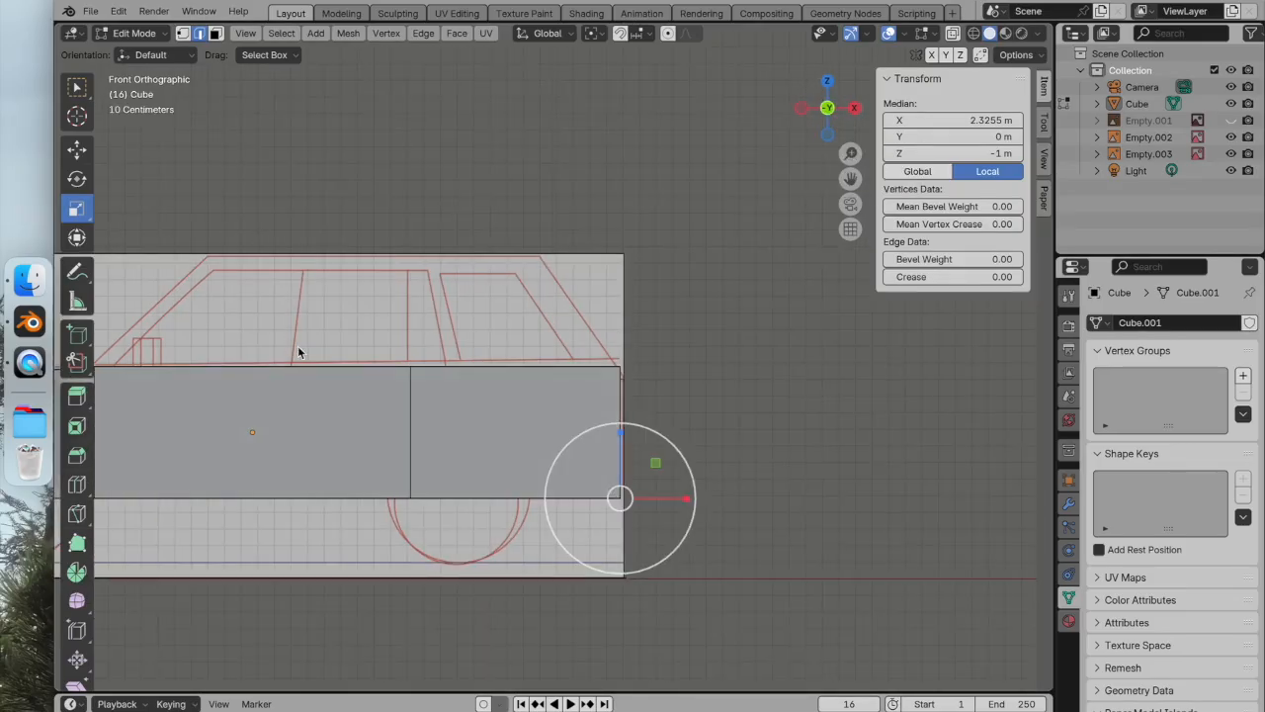
left_click(76, 148)
mouse_move(617, 432)
left_mouse_down()
mouse_move(618, 379)
mouse_move(620, 415)
left_mouse_up()
left_click(634, 342)
Try to remove the crosswise edge between the two upper faces behind the hood by deleting it
middle_click_drag(634, 342, 653, 405)
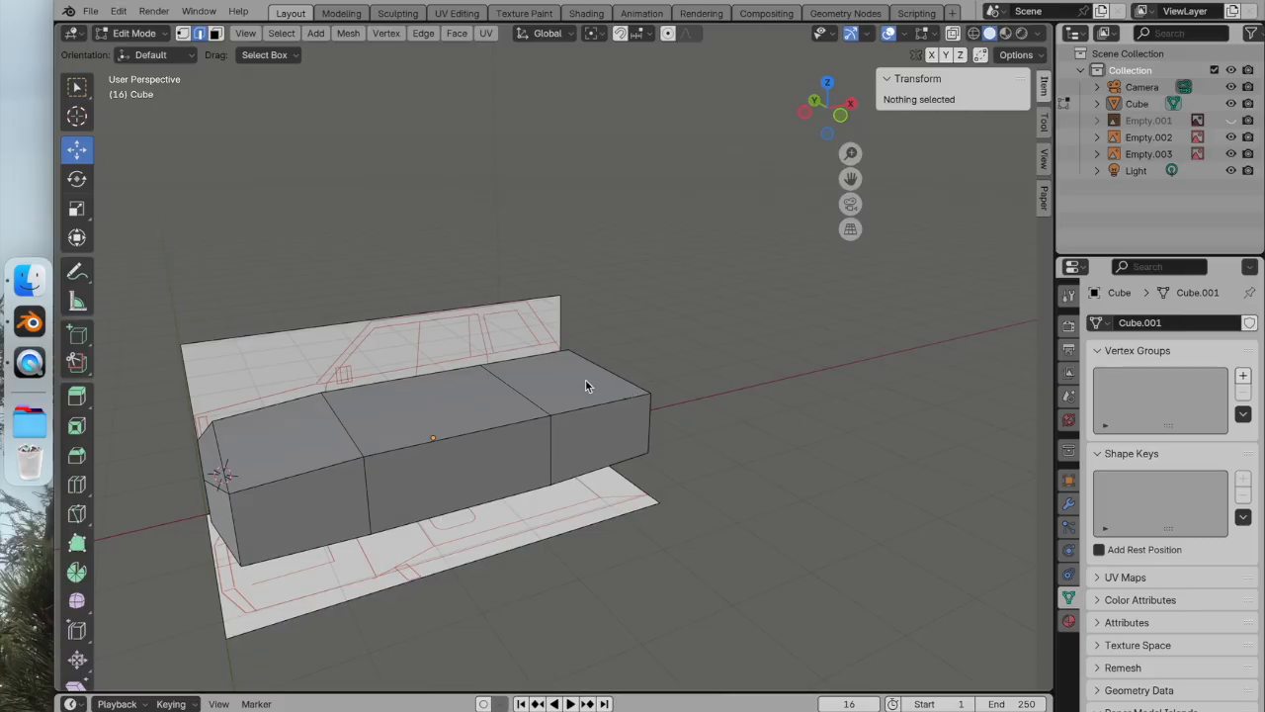
scroll(586, 380, "up", 2)
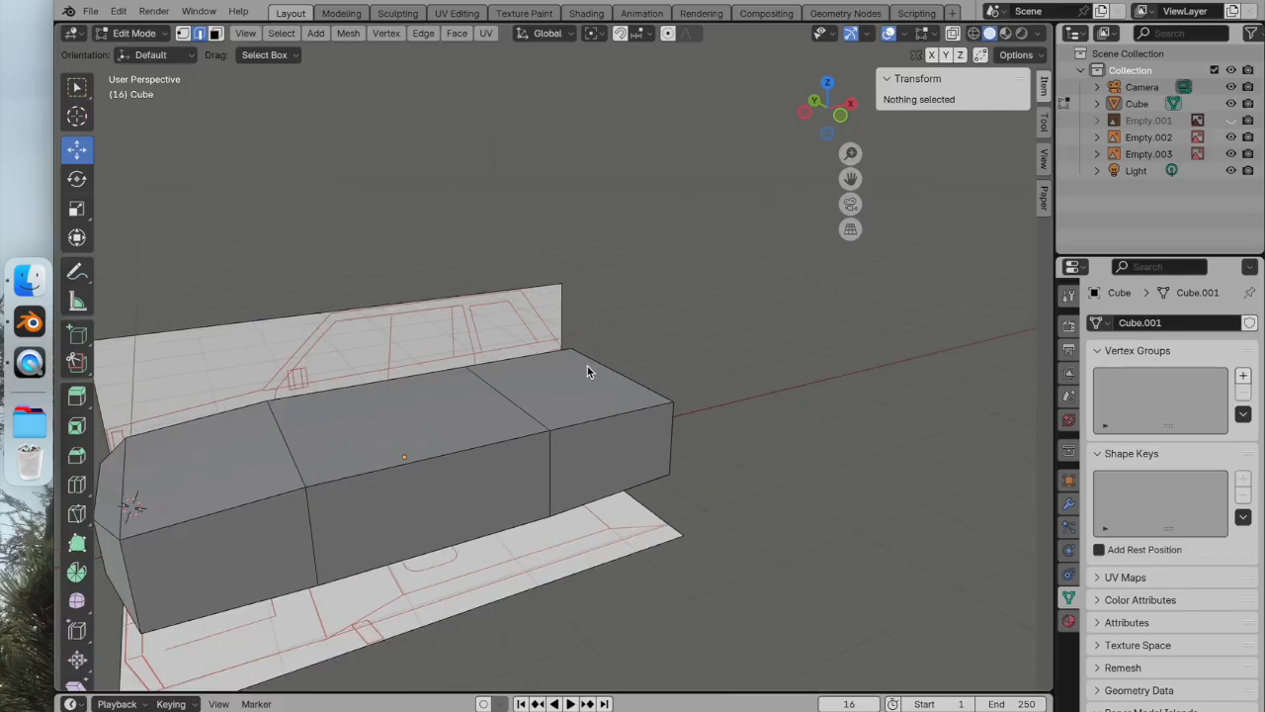
left_click(494, 392)
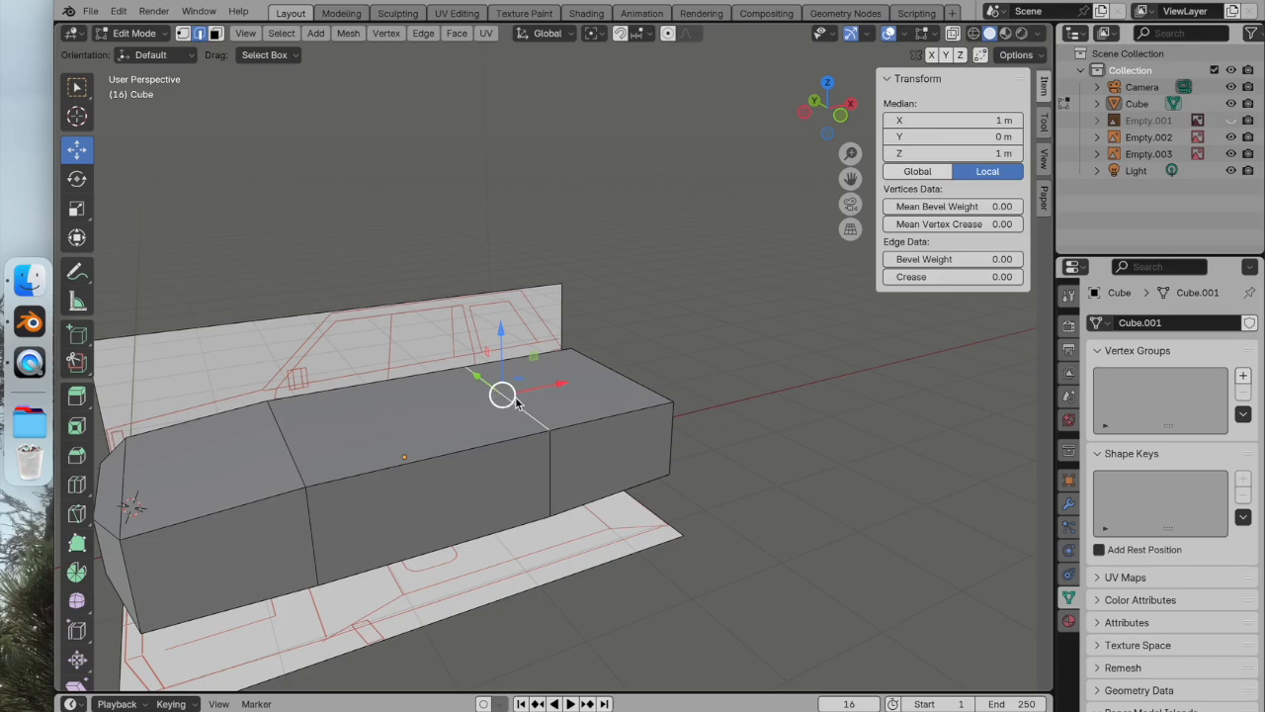
key("ctrl+e")
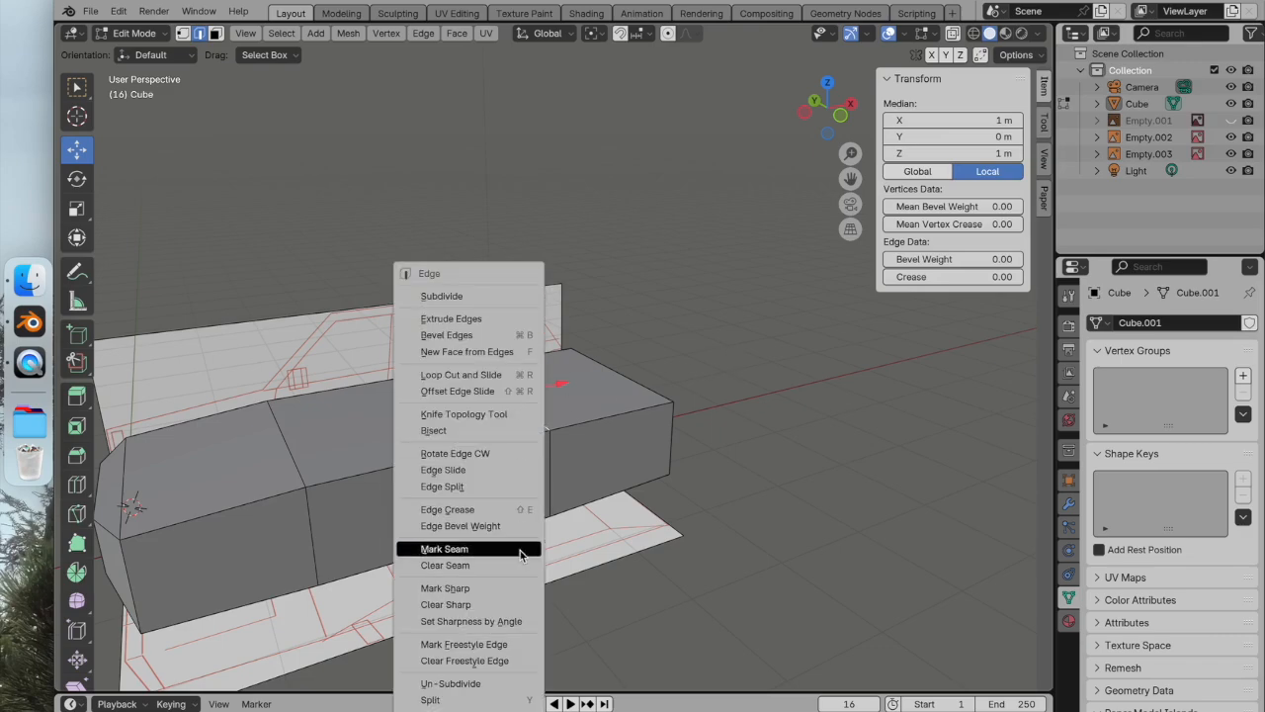
left_click(511, 352)
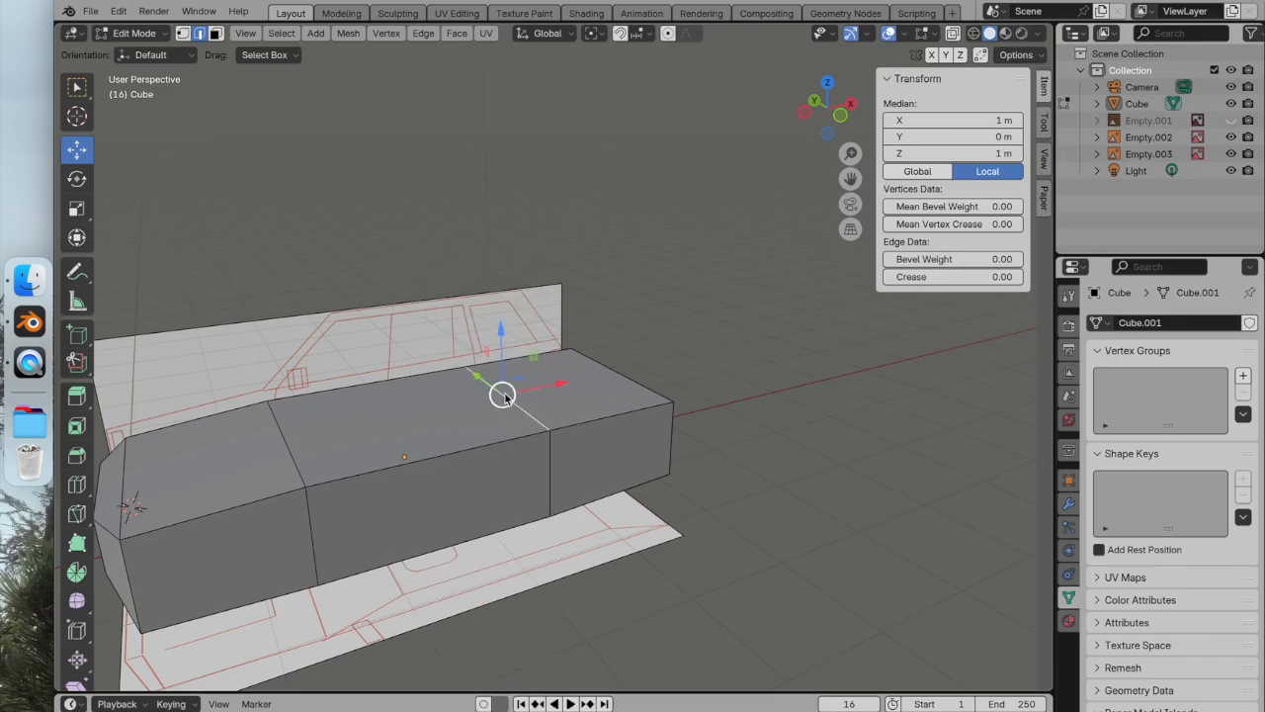
key("ctrl+e")
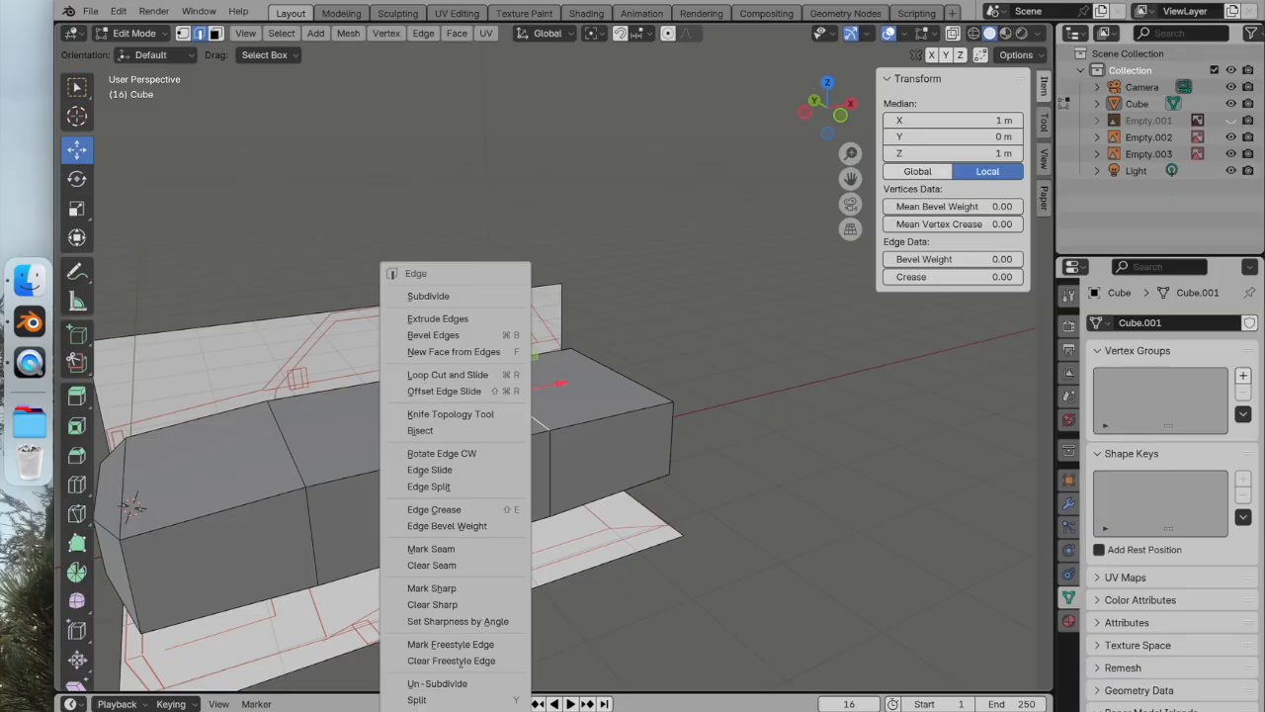
left_click(448, 627)
middle_click_drag(444, 521, 452, 562)
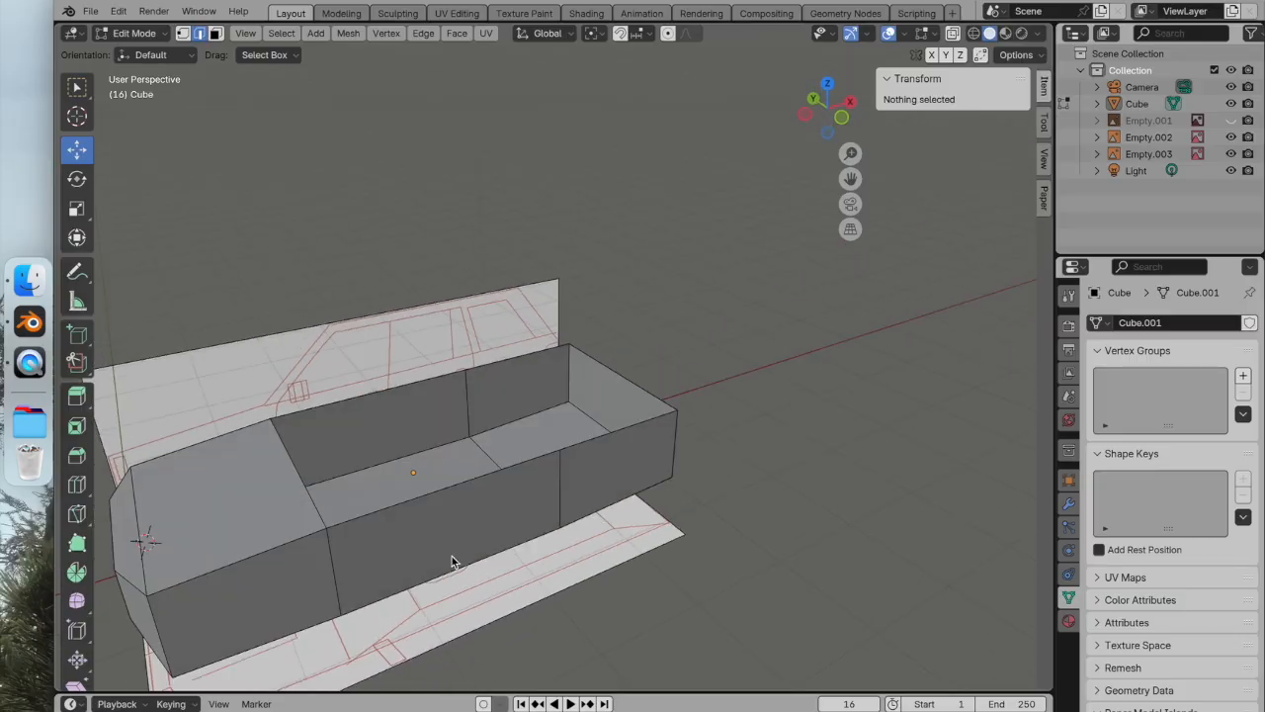
Fill the open top behind the hood with one new face made from its surrounding edges
left_click(494, 474)
left_click(606, 438, "shift")
left_click(628, 387, "shift")
left_click(533, 357, "shift")
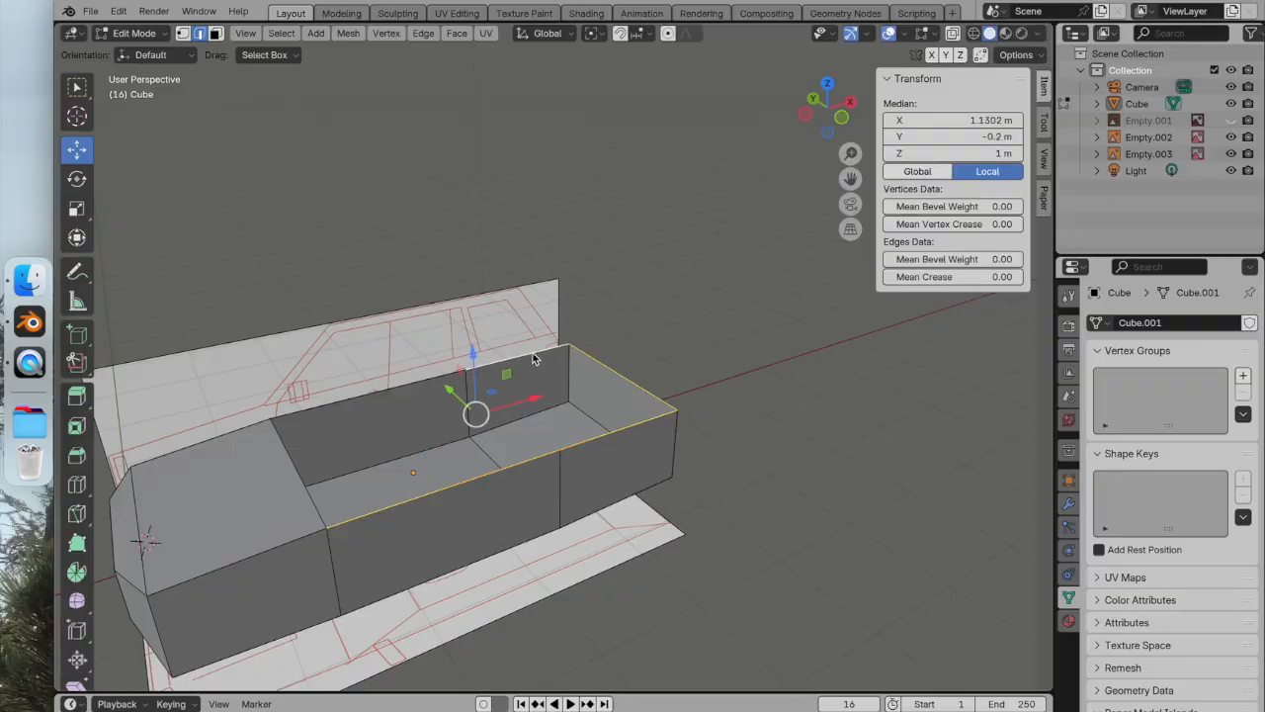
left_click(385, 389, "shift")
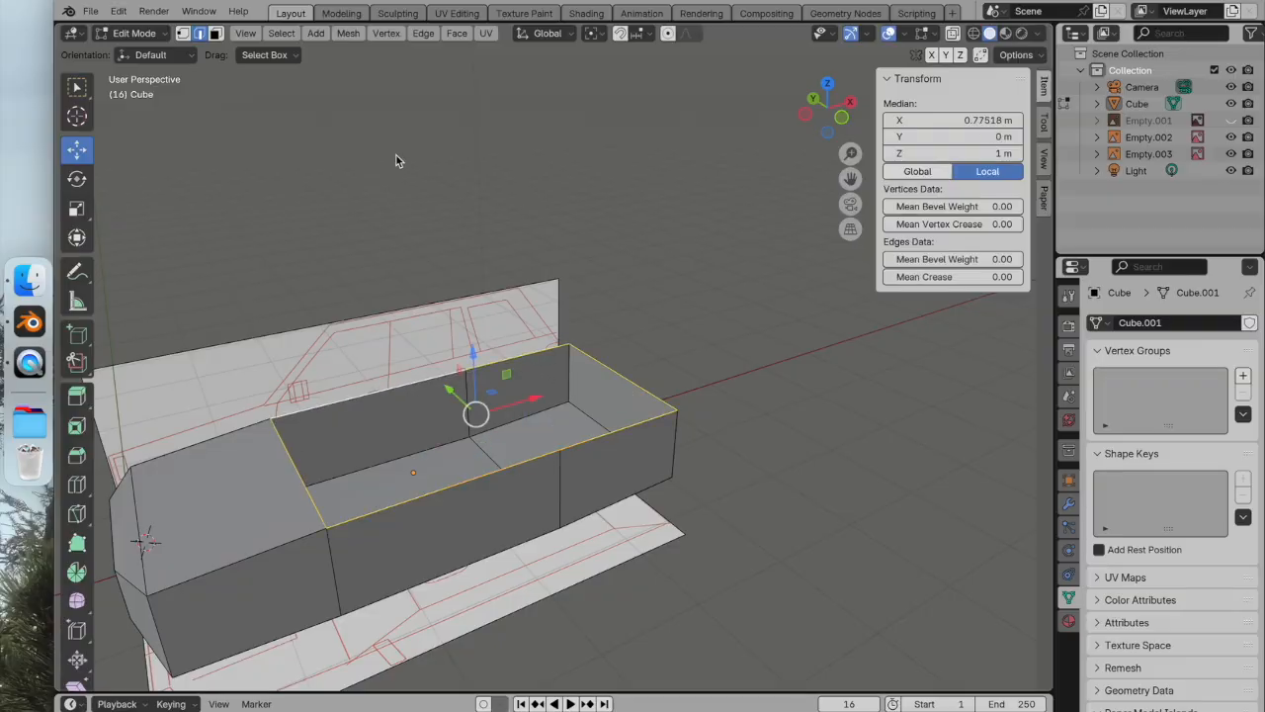
left_click(385, 33)
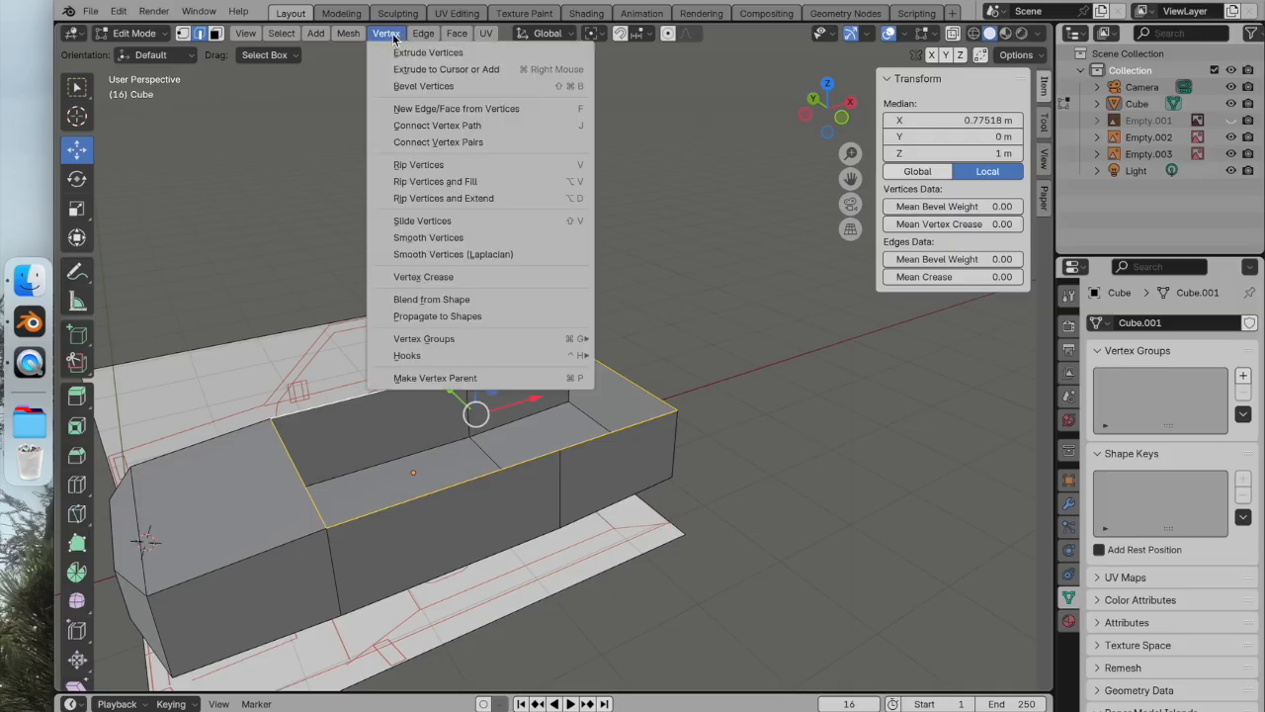
left_click(427, 110)
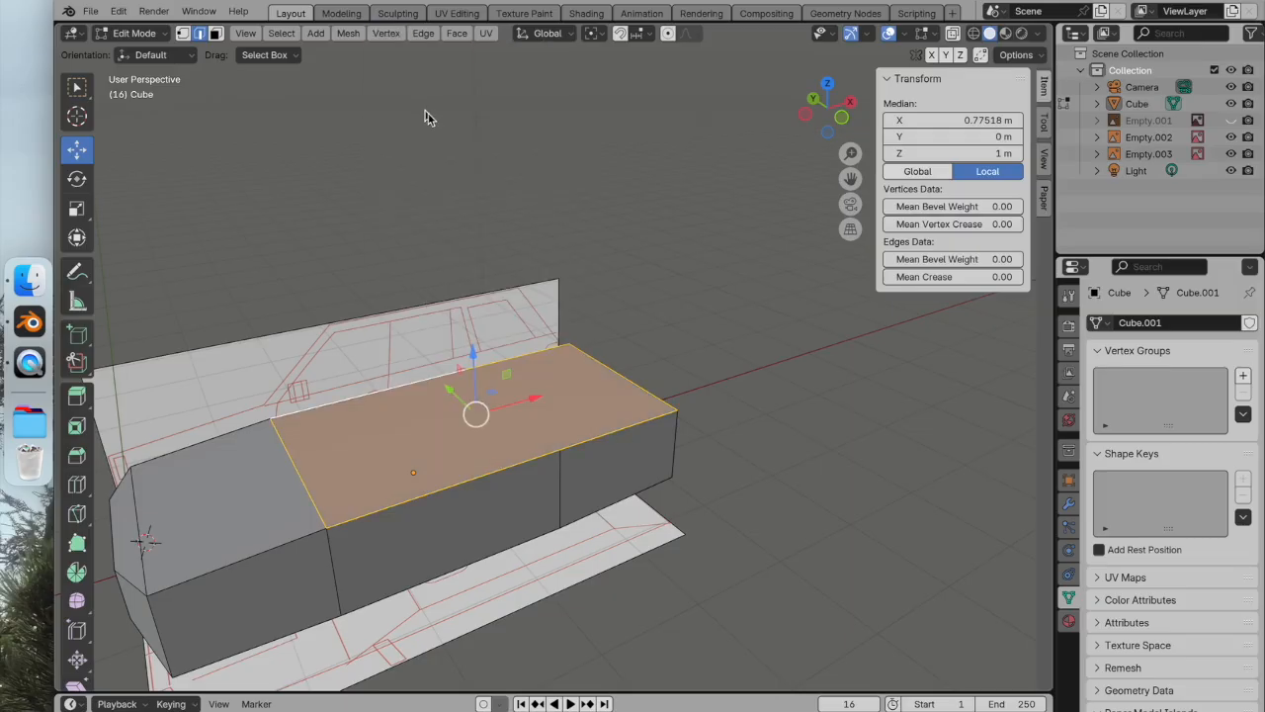
Undo the new top face and the edge deletion, back to the selected crosswise edge
left_click(684, 266)
key("ctrl+z")
key("ctrl+z")
key("ctrl+z")
key("ctrl+z")
key("ctrl+z")
key("ctrl+z")
key("ctrl+z")
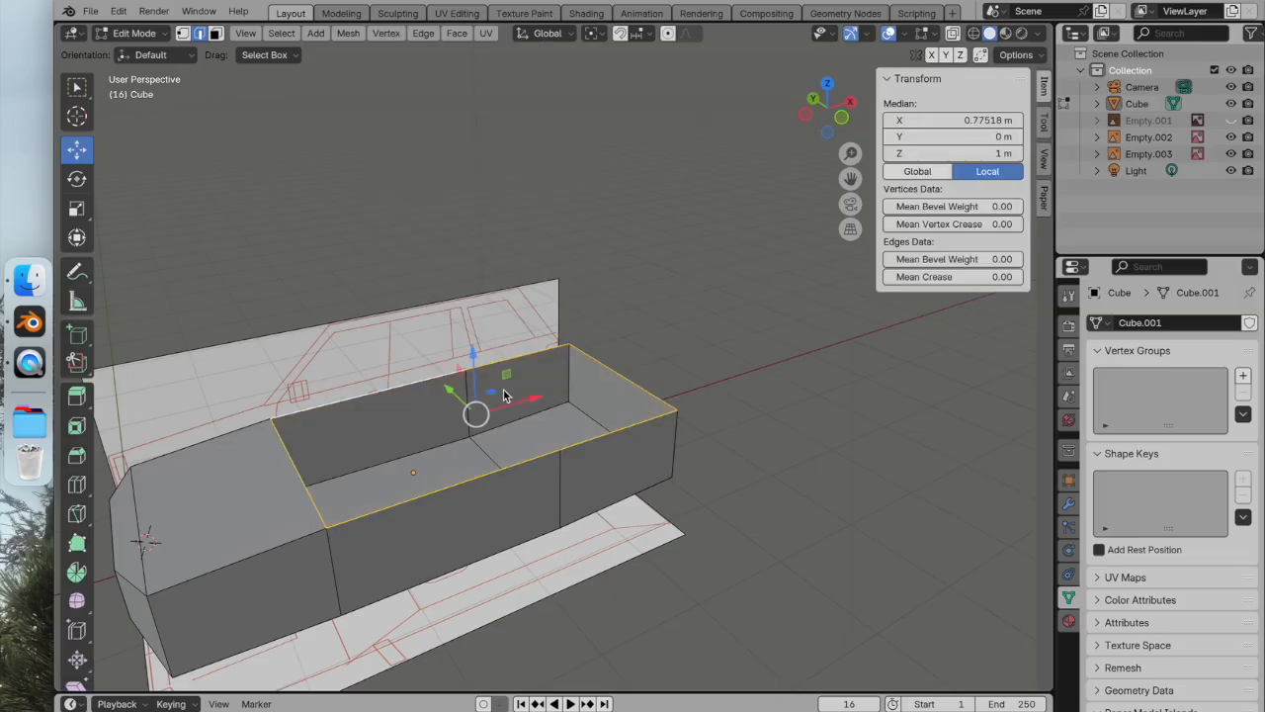
key("ctrl+shift+z")
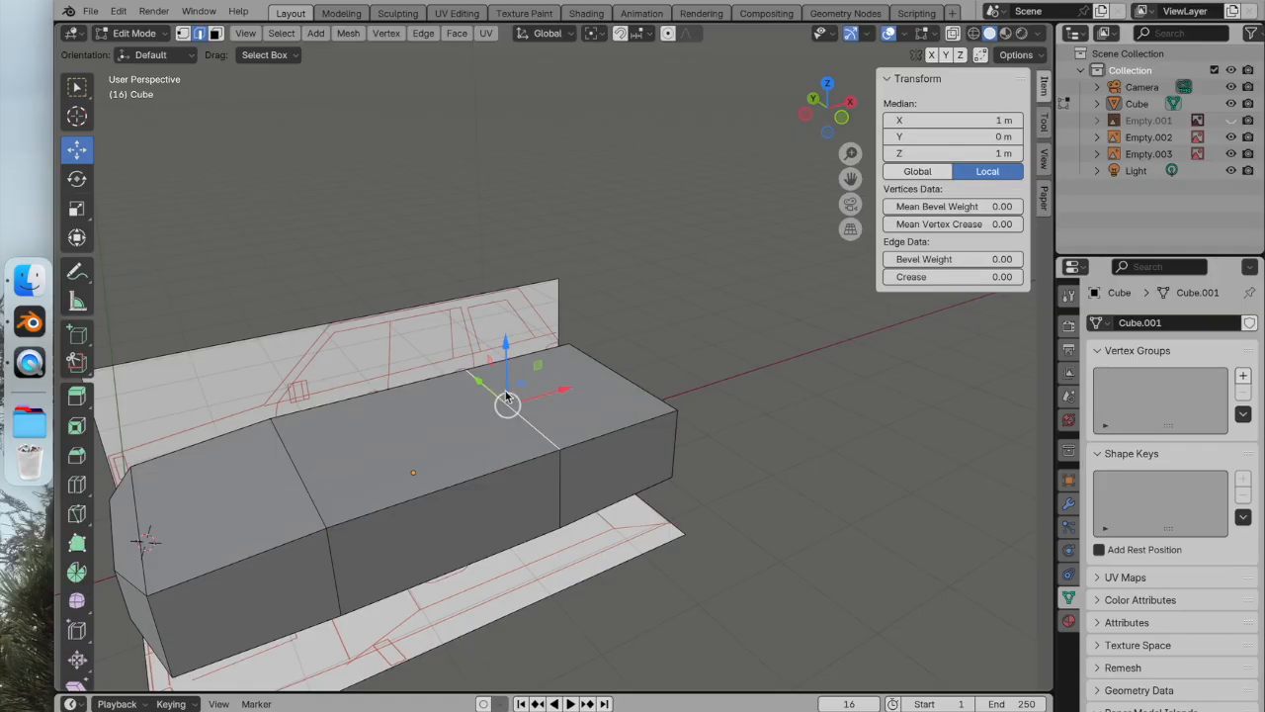
Dissolve the crosswise edge on top of the body to merge the two upper faces behind the hood
right_click(539, 435)
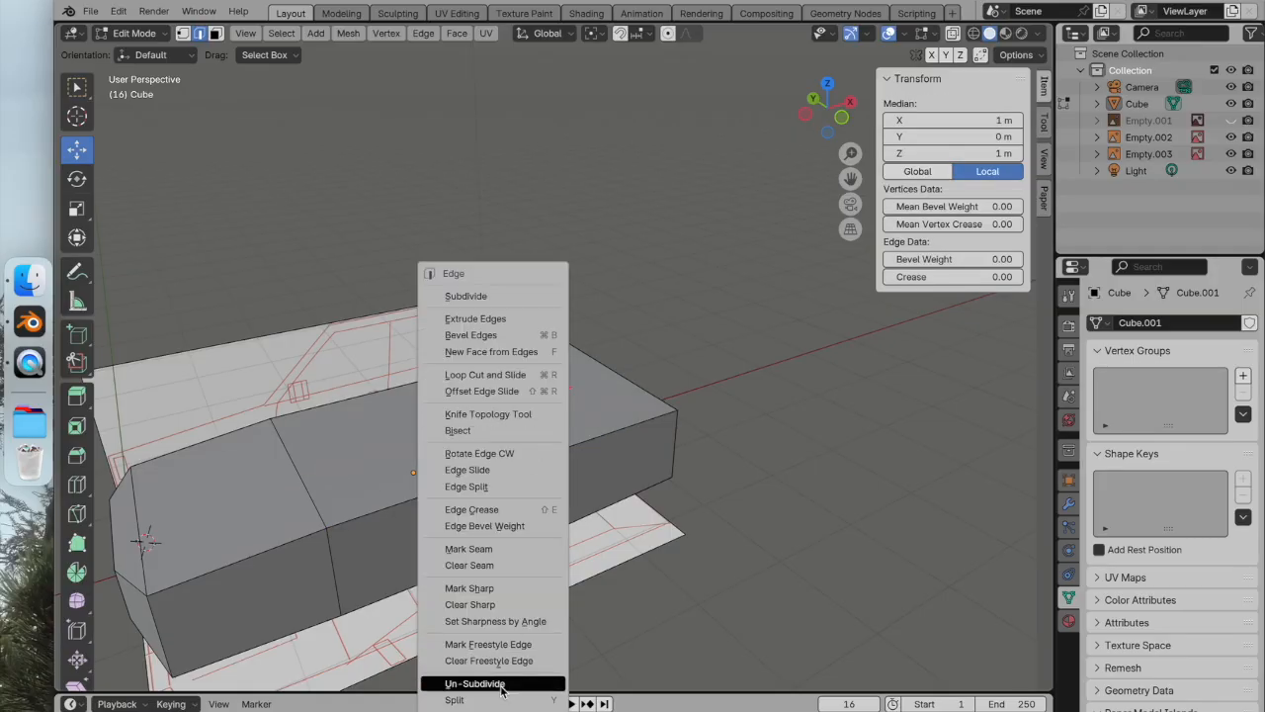
left_click(499, 708)
middle_click_drag(628, 485, 729, 477)
scroll(592, 499, "up", 2)
scroll(513, 405, "down", 2)
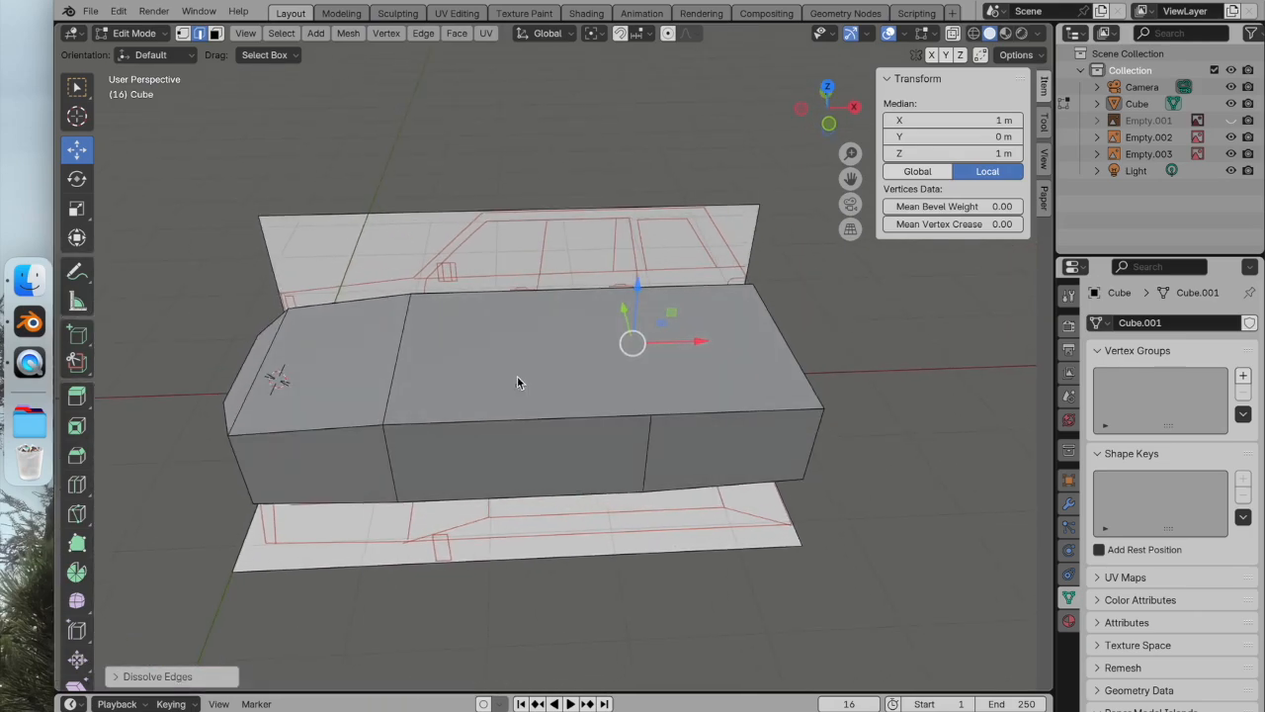
Extrude the merged top face upward to about local Z 2.65 m to form the cabin
left_click(76, 395)
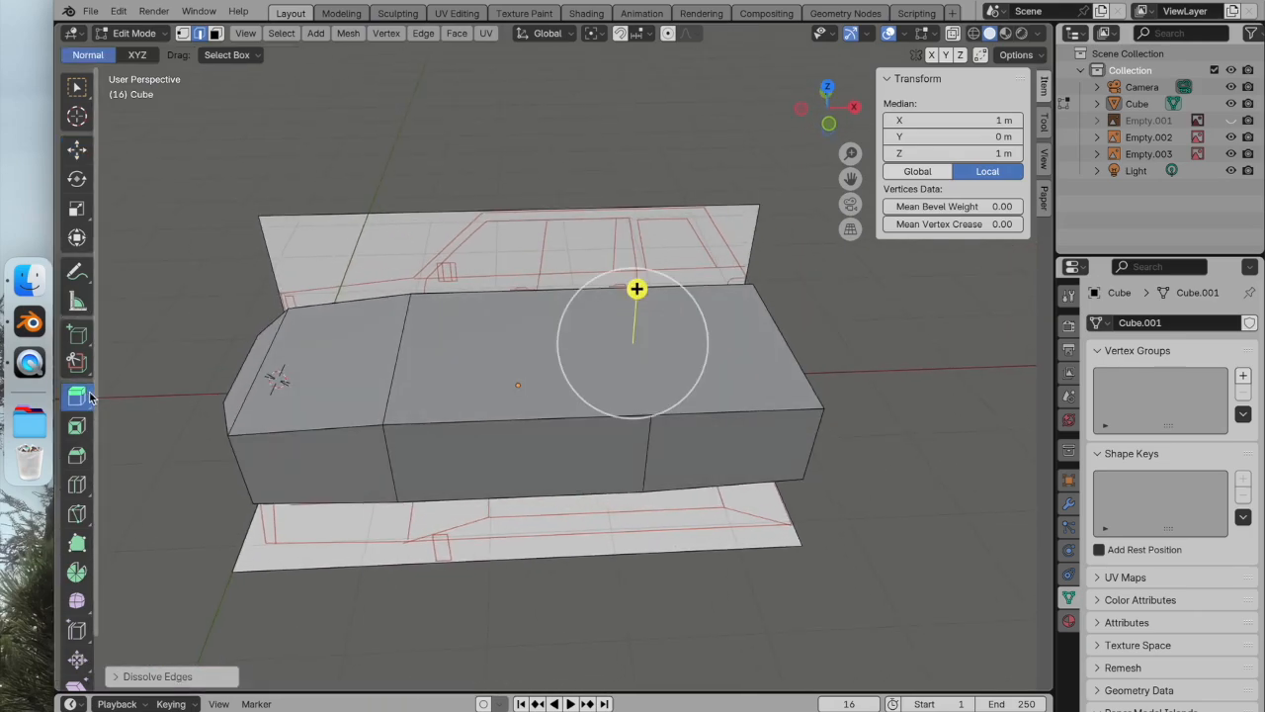
left_click(214, 33)
left_click(512, 326)
left_click_drag(610, 289, 597, 219)
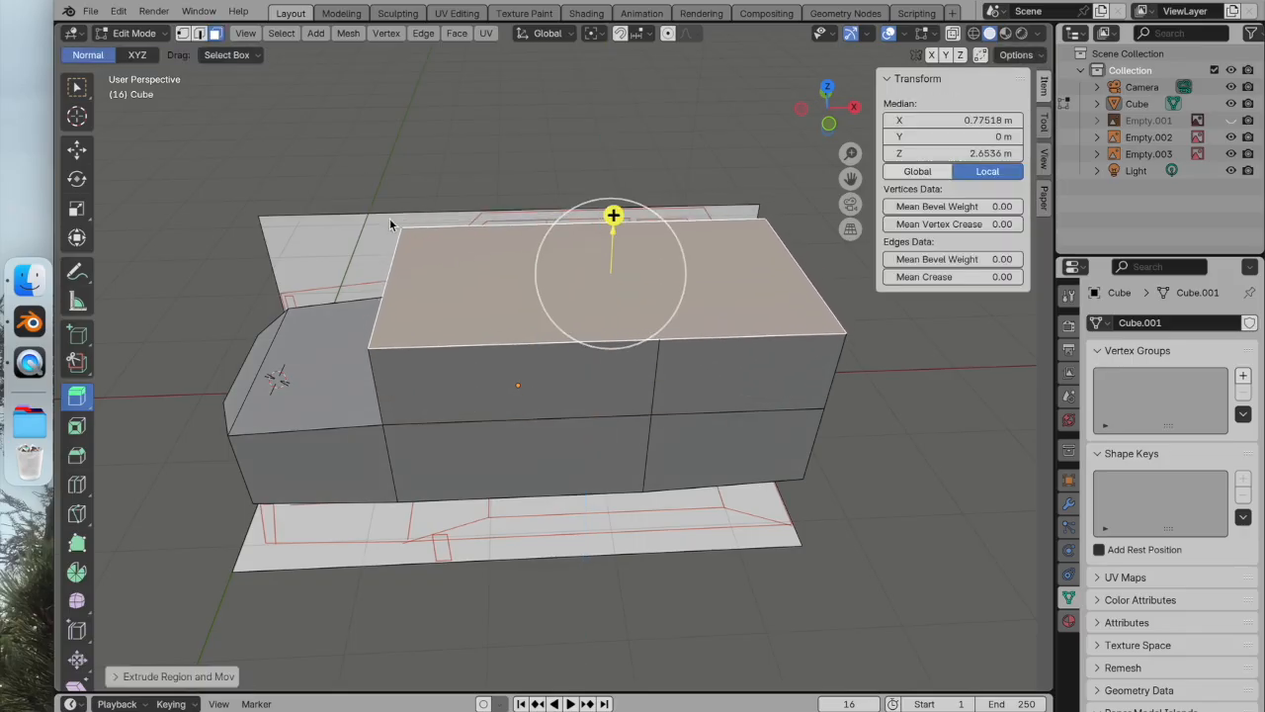
Scale the roof face narrower along Y with X-ray on, matching the roof width in the top blueprint
left_click(77, 209)
left_click_drag(590, 260, 594, 256)
left_click(952, 32)
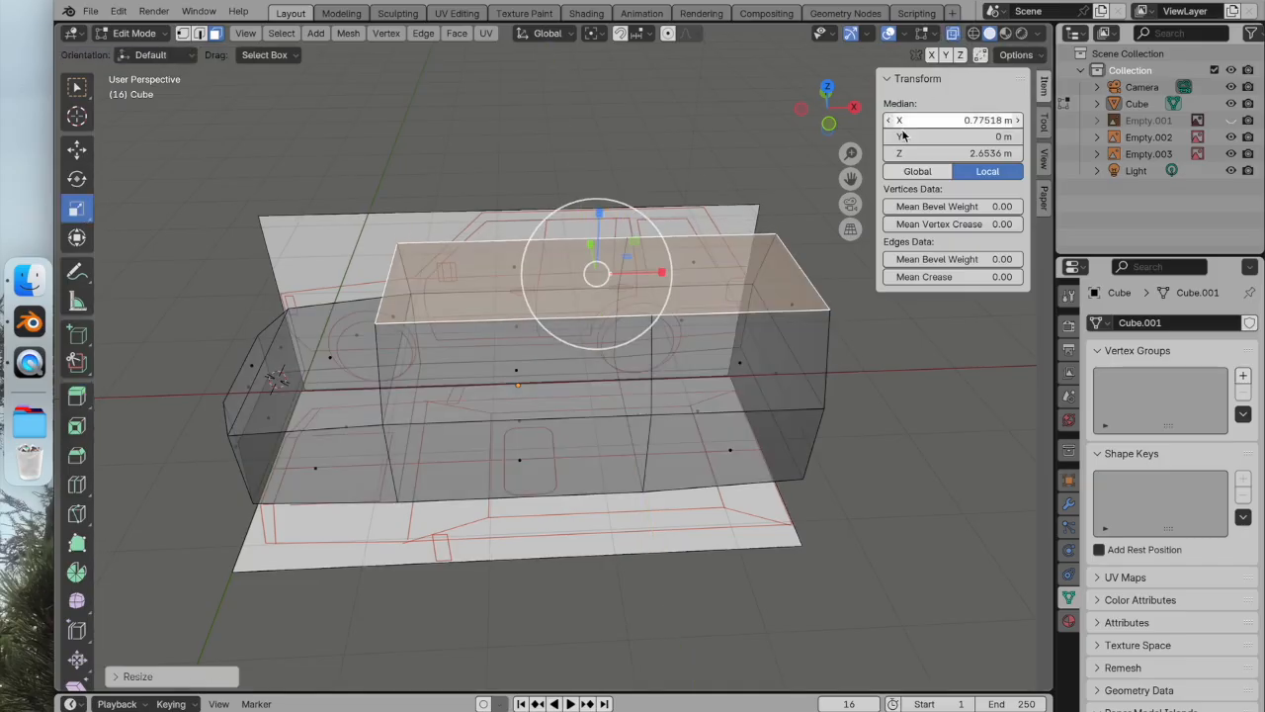
left_click(829, 124)
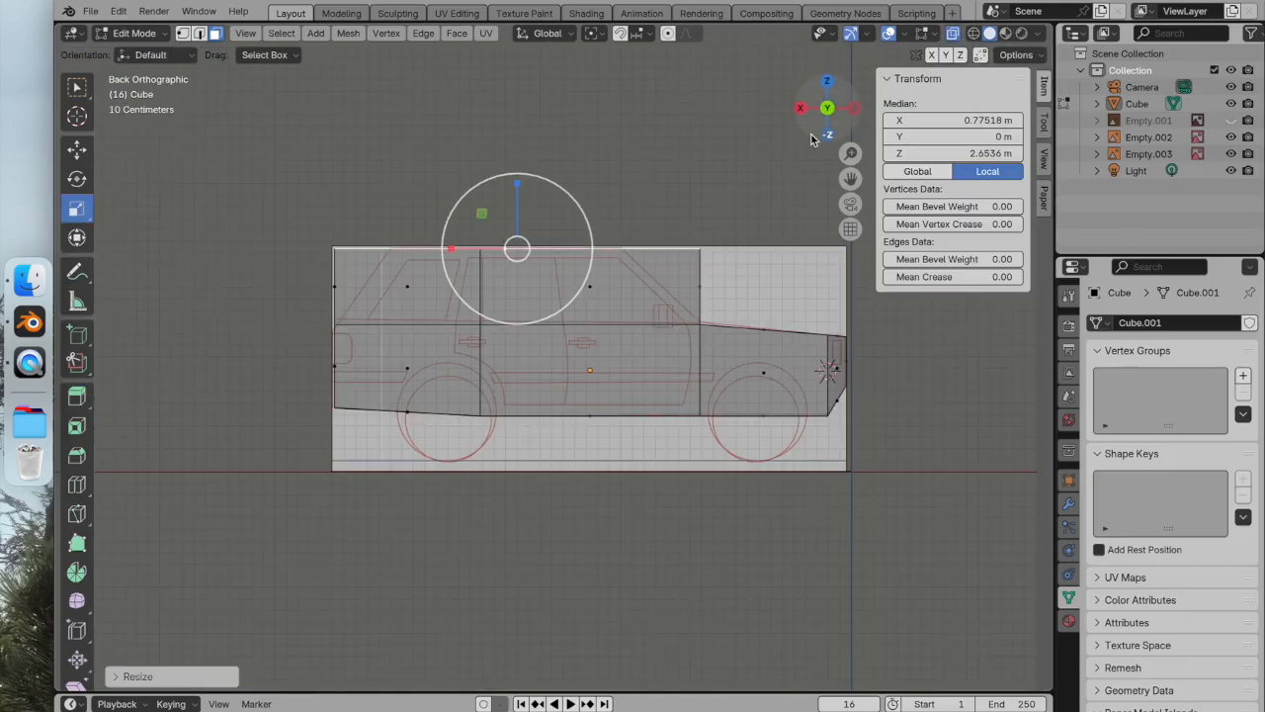
left_click(828, 83)
left_click_drag(590, 338, 590, 332)
Try to move the edge at the cabin's front base rearward in top view, and undo that move
left_click(198, 32)
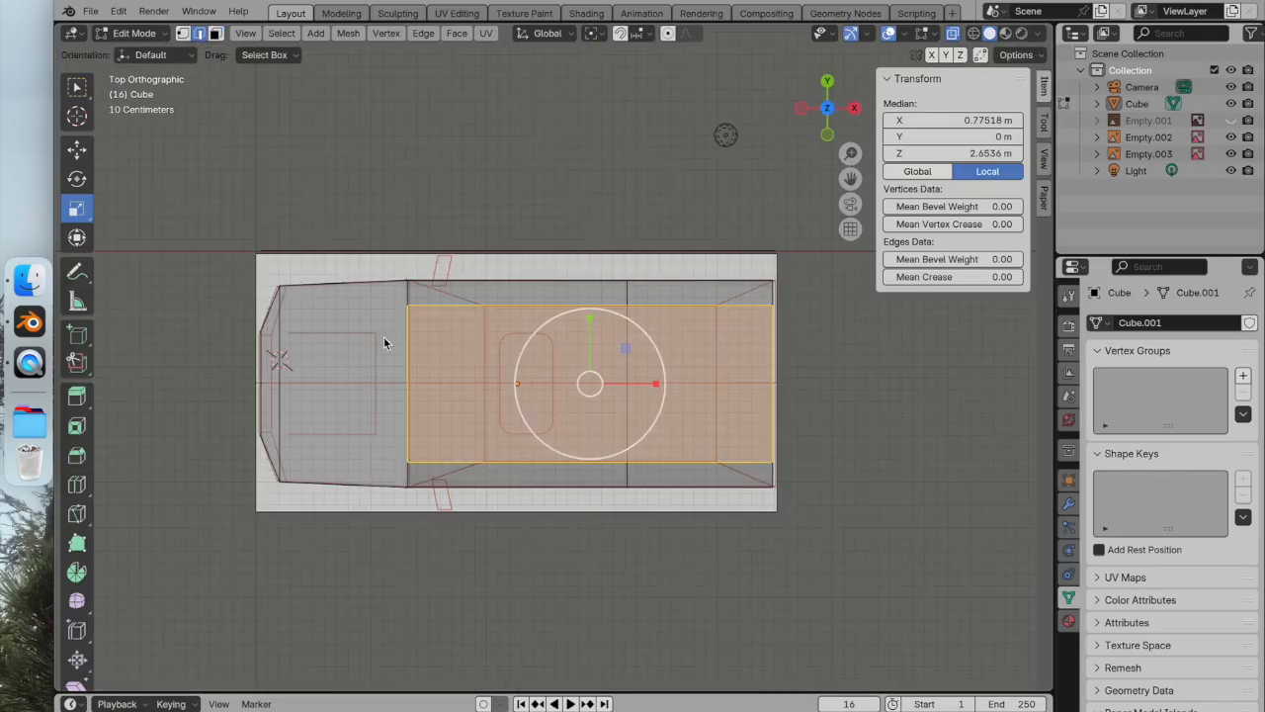
left_click(406, 365)
left_click(76, 149)
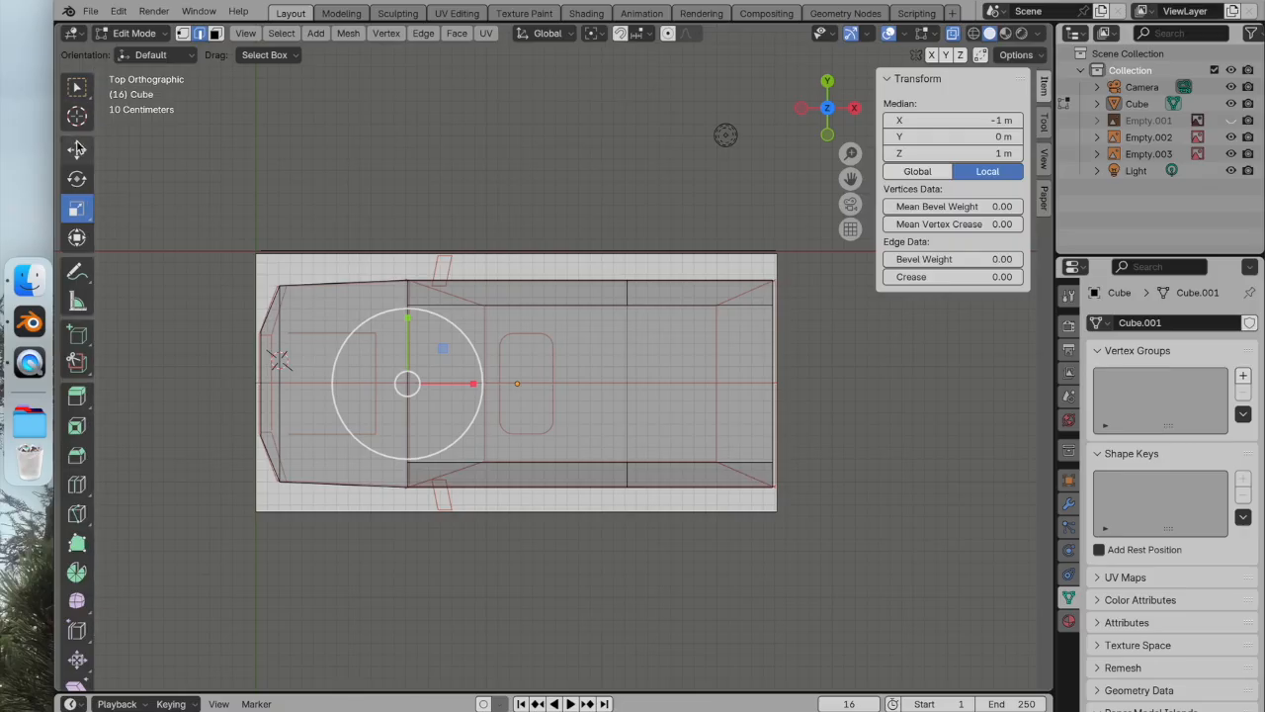
left_click_drag(471, 392, 545, 392)
key("super+z")
Move the front roof edge rearward to about local X -0.28 m in top view to slope the windshield
middle_click_drag(460, 302, 536, 259)
left_click(444, 387)
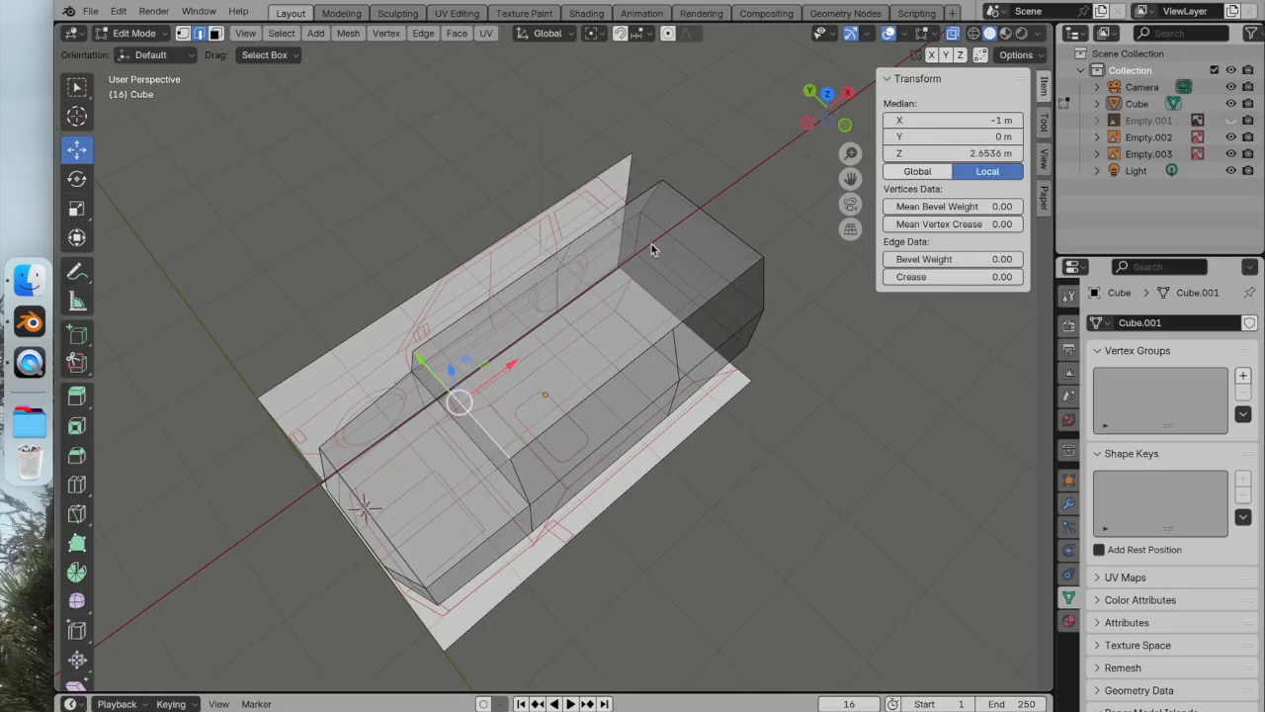
left_click(828, 93)
left_click_drag(491, 384, 558, 383)
Move the rear roof edge forward in top view to slope the back window along the top blueprint
middle_click_drag(693, 367, 729, 464)
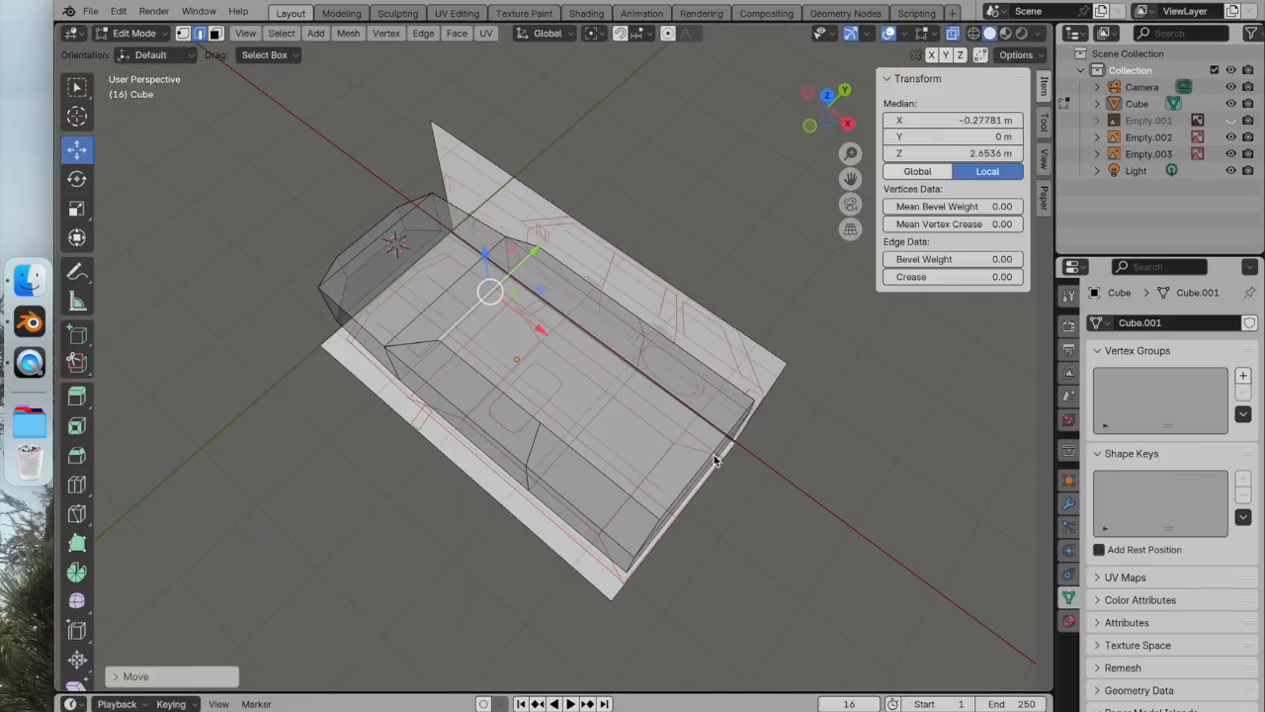
left_click(716, 460)
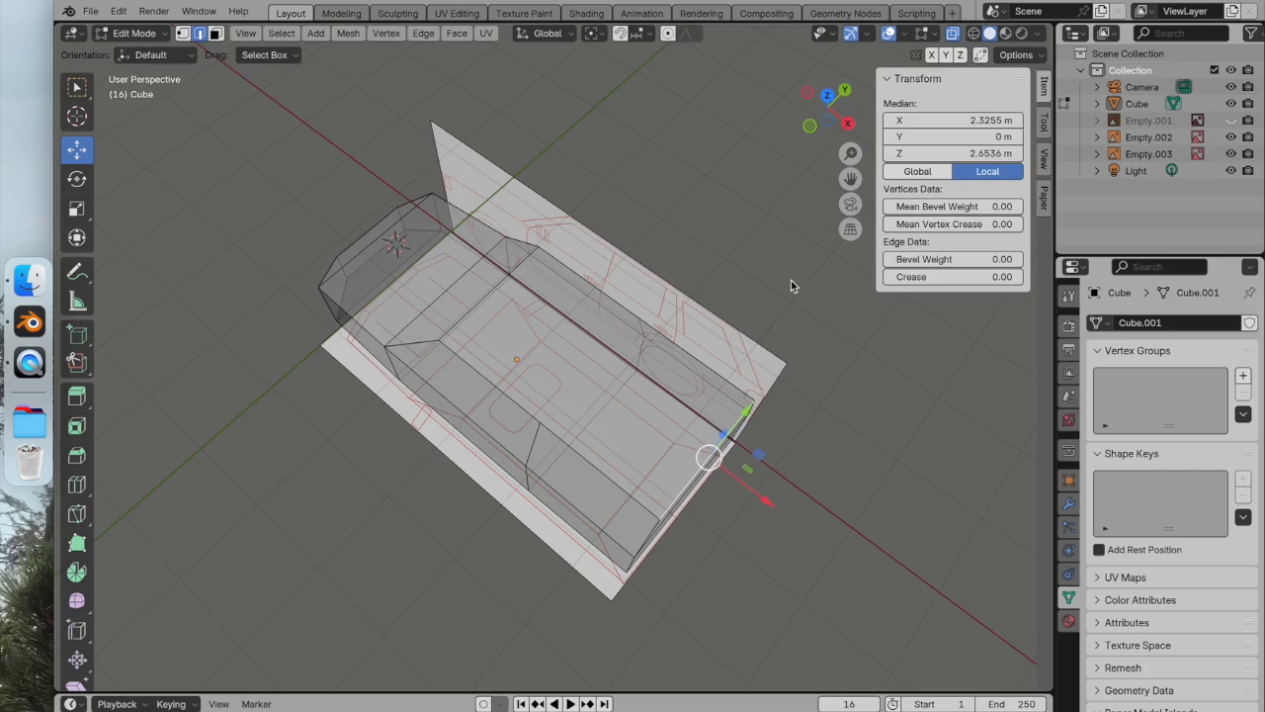
left_click(827, 97)
left_click_drag(802, 382, 755, 379)
Undo the roof edge moves, the roof scaling and the cabin extrusion, back to the selected flat top face
middle_click_drag(734, 391, 667, 392)
key("ctrl+z")
key("ctrl+z")
key("ctrl+z")
key("ctrl+z")
key("ctrl+z")
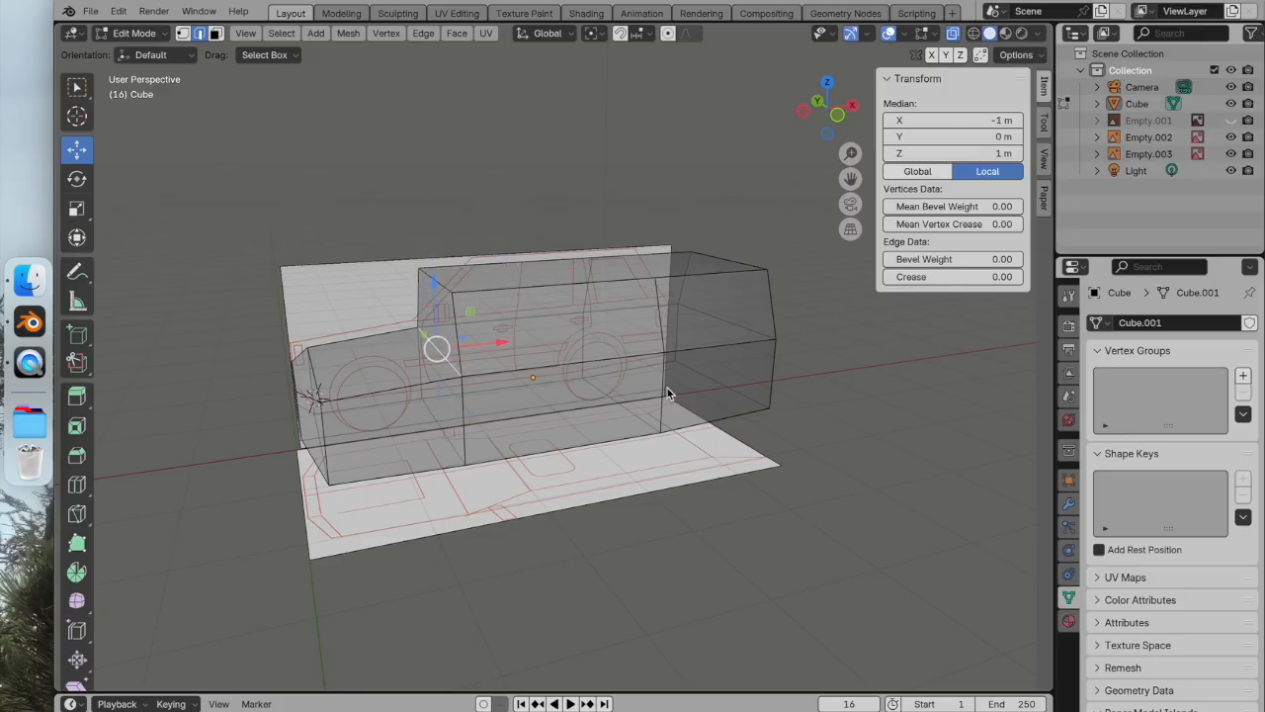
key("ctrl+z")
key("ctrl+z")
key("ctrl+z")
key("ctrl+z")
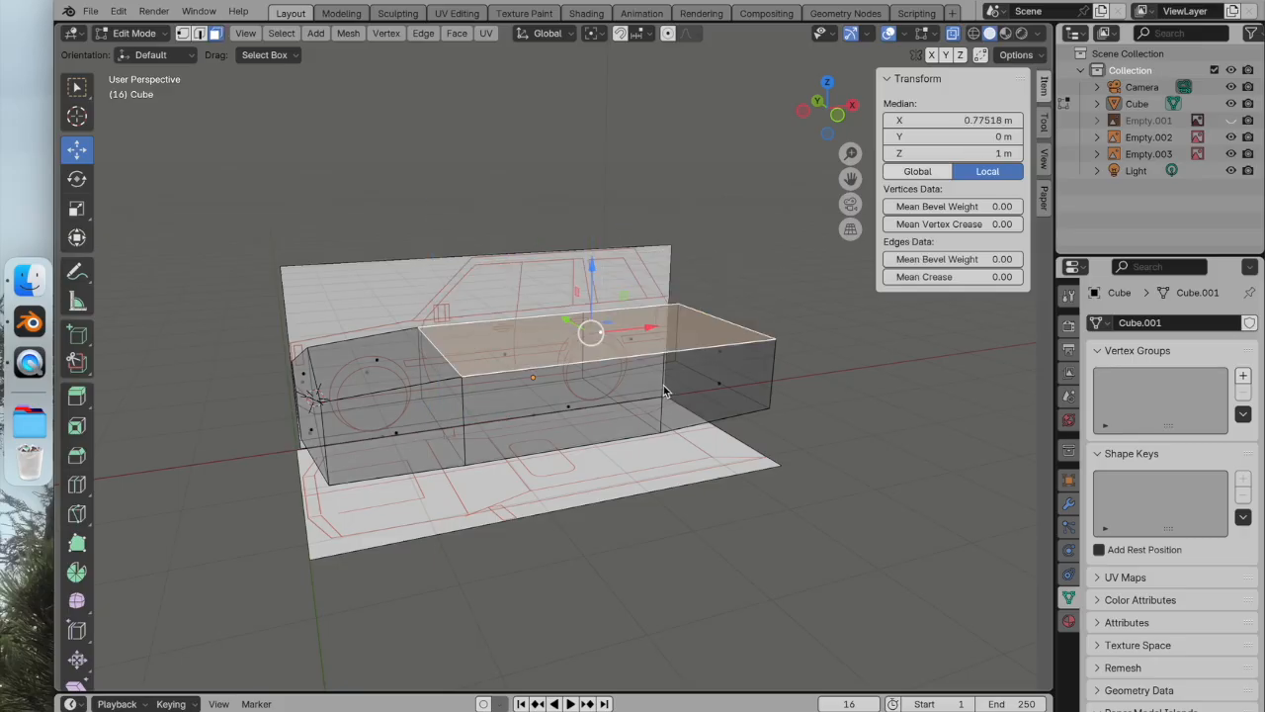
middle_click_drag(311, 285, 192, 359)
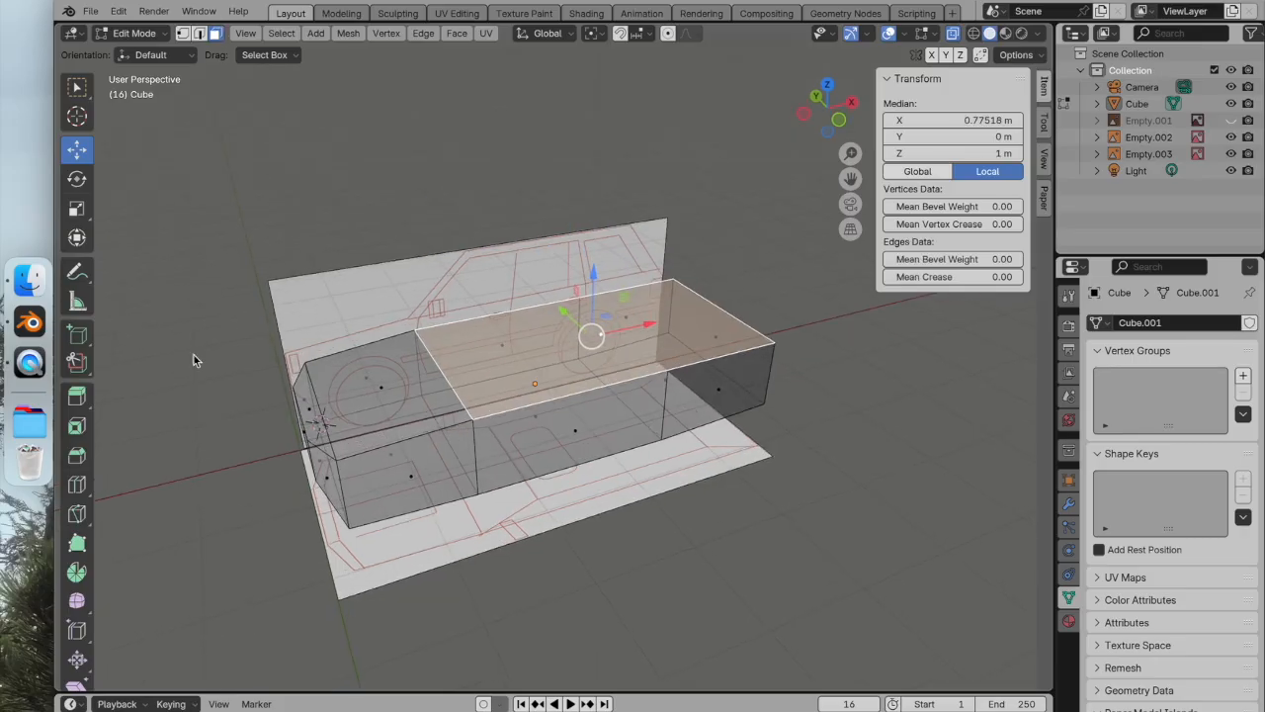
Inset the selected flat top face in top view until its long sides match the roof width on the blueprint
left_click(76, 427)
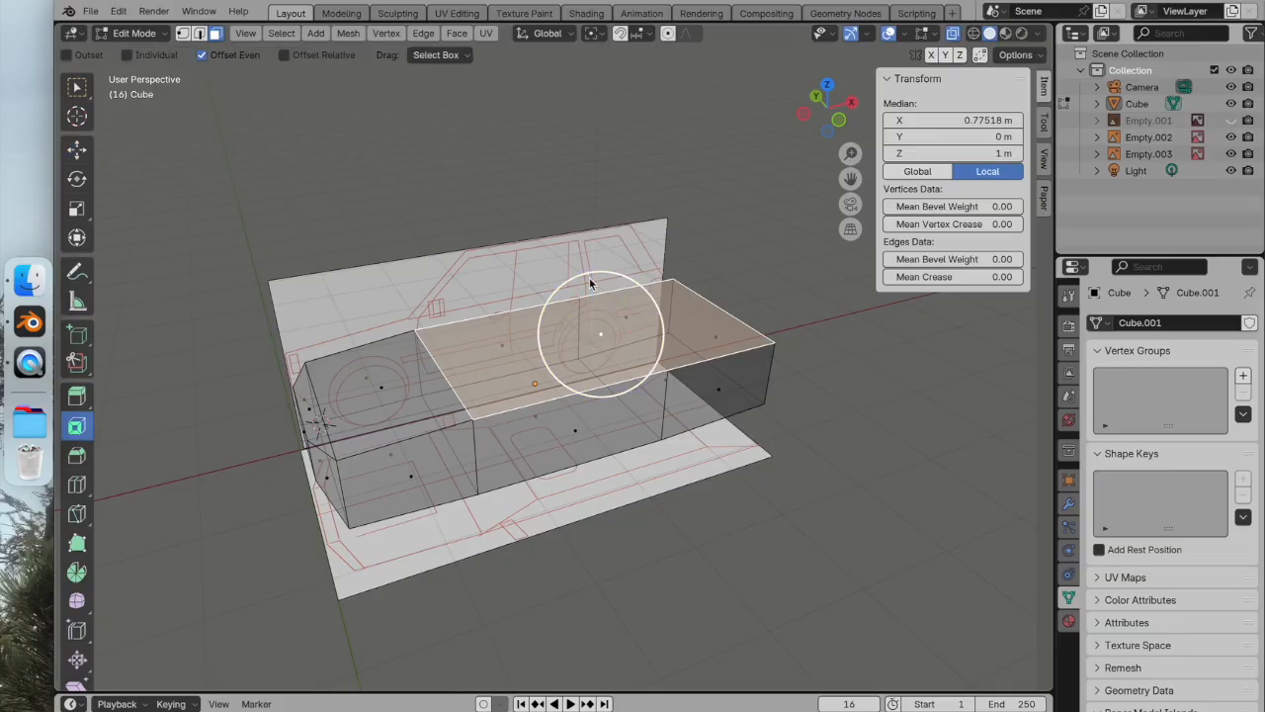
left_click(827, 85)
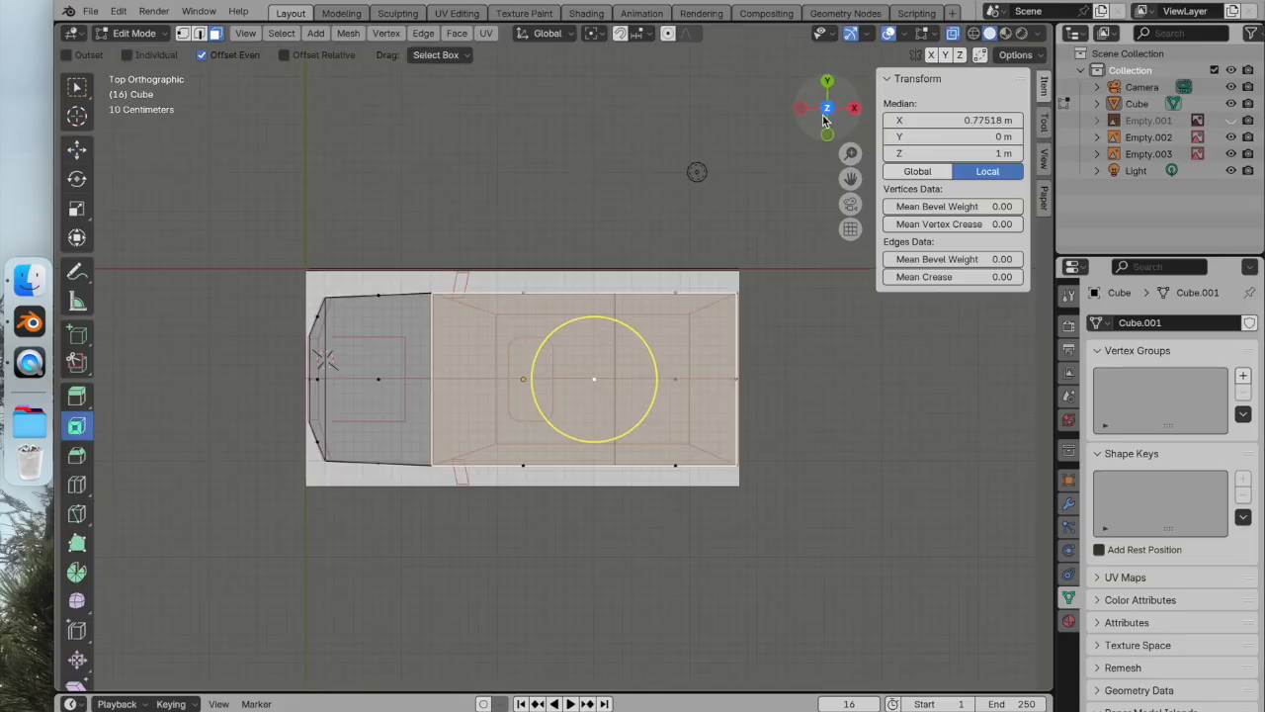
scroll(623, 344, "up", 3)
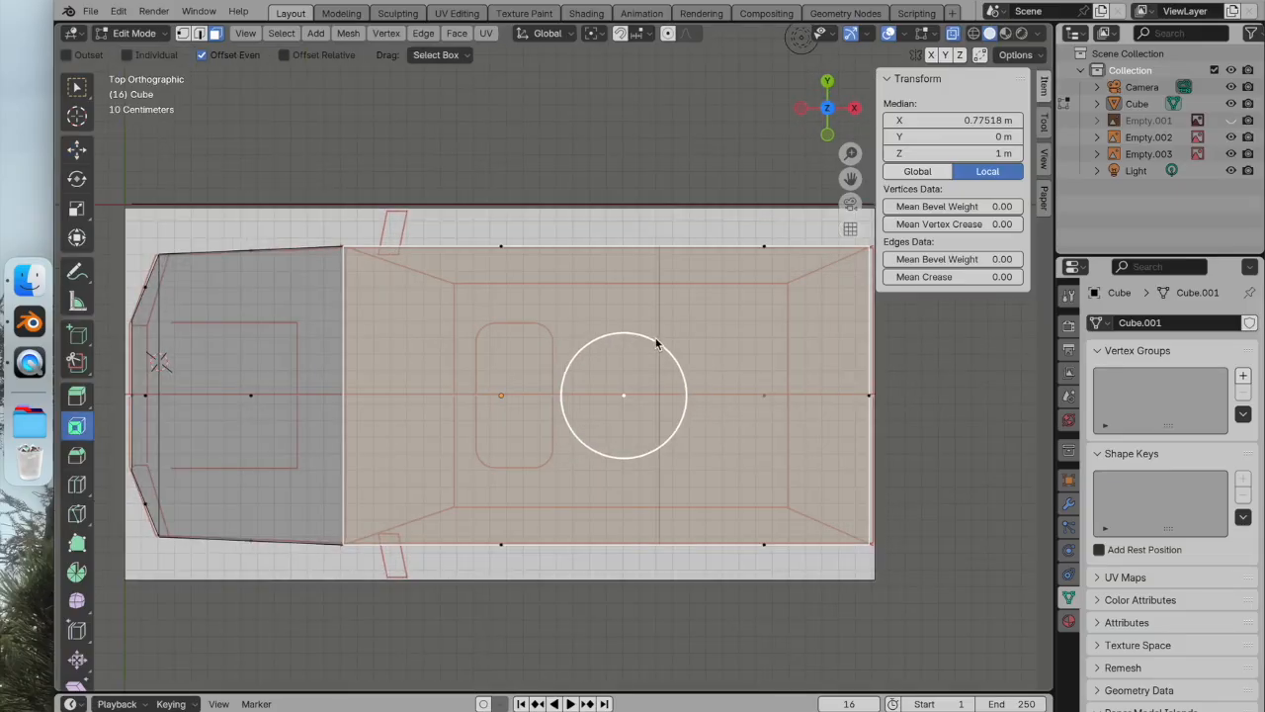
mouse_move(655, 347)
left_mouse_down()
mouse_move(629, 367)
mouse_move(648, 369)
left_mouse_up()
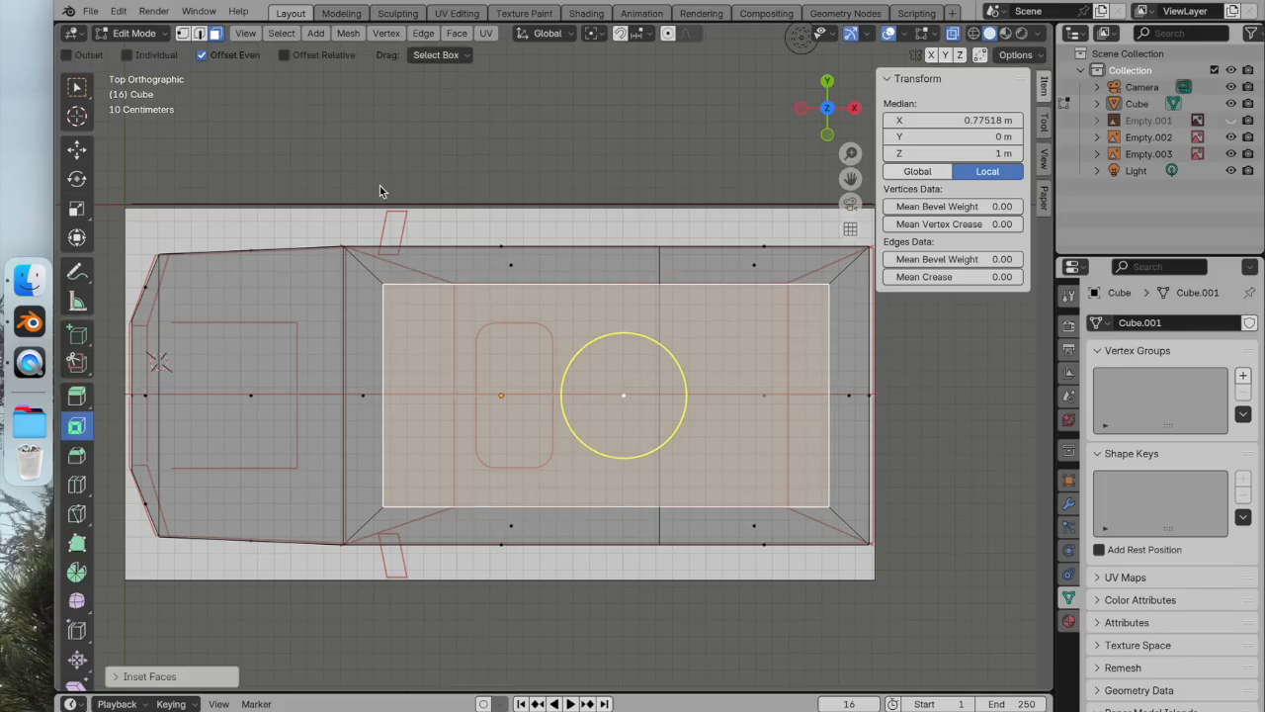
Move the inset face's front edge rearward and its rear edge forward to align with the roof outline on the top blueprint
left_click(387, 345)
left_click(77, 150)
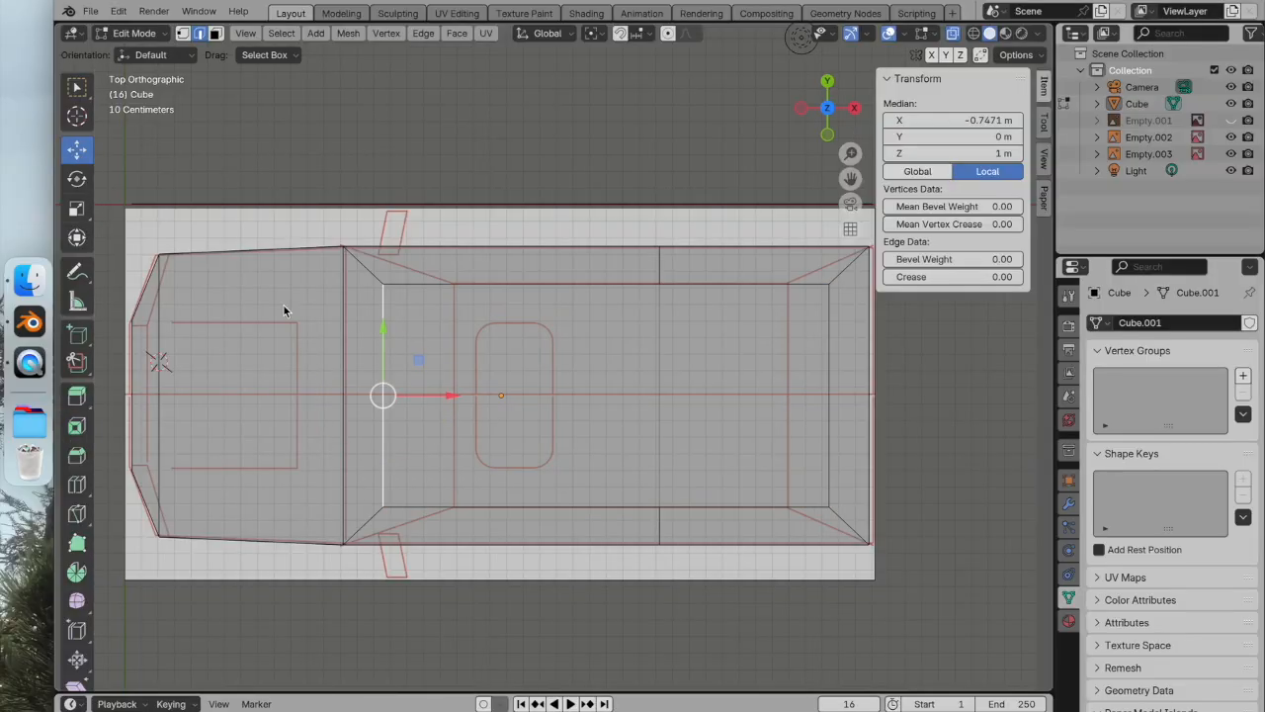
left_click_drag(451, 396, 522, 396)
left_click(827, 377)
left_click_drag(894, 395, 847, 396)
Turn off X-ray, select the inset top face and raise it along Z to the roofline of the side blueprint
middle_click_drag(623, 428, 654, 292)
scroll(558, 364, "down", 1)
left_click(214, 33)
left_click(556, 340)
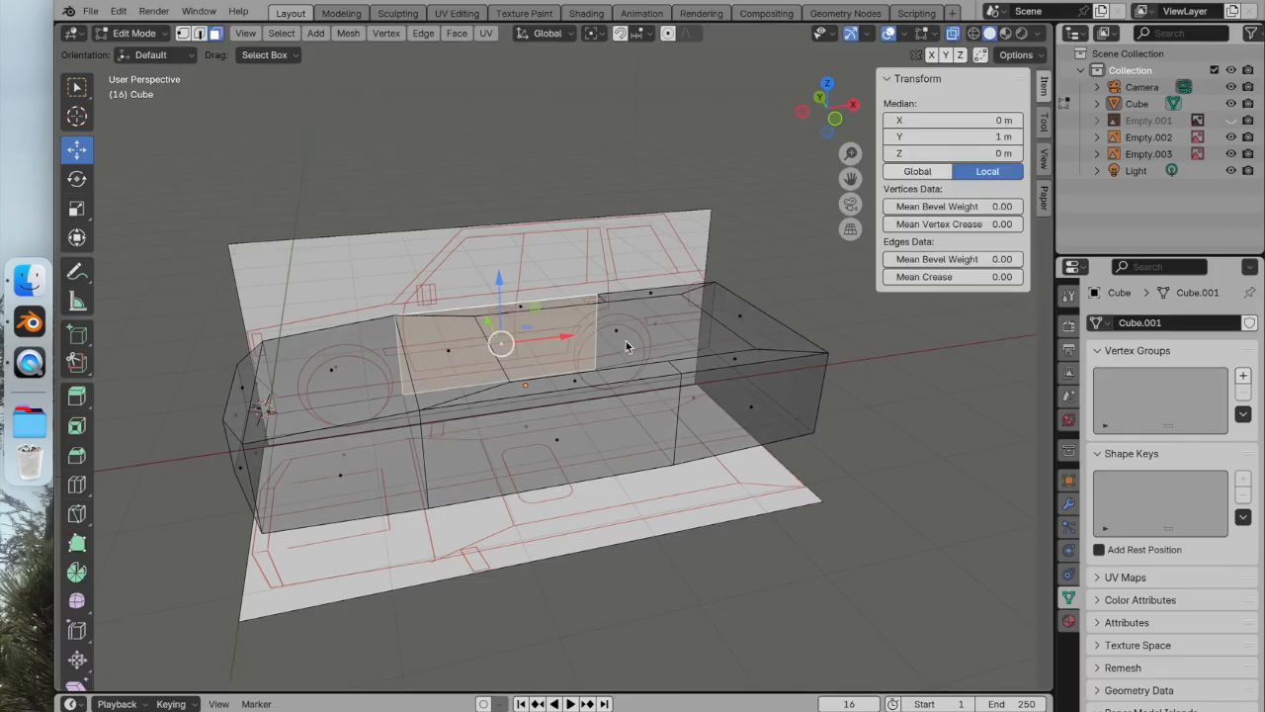
left_click(632, 334)
left_click(735, 355)
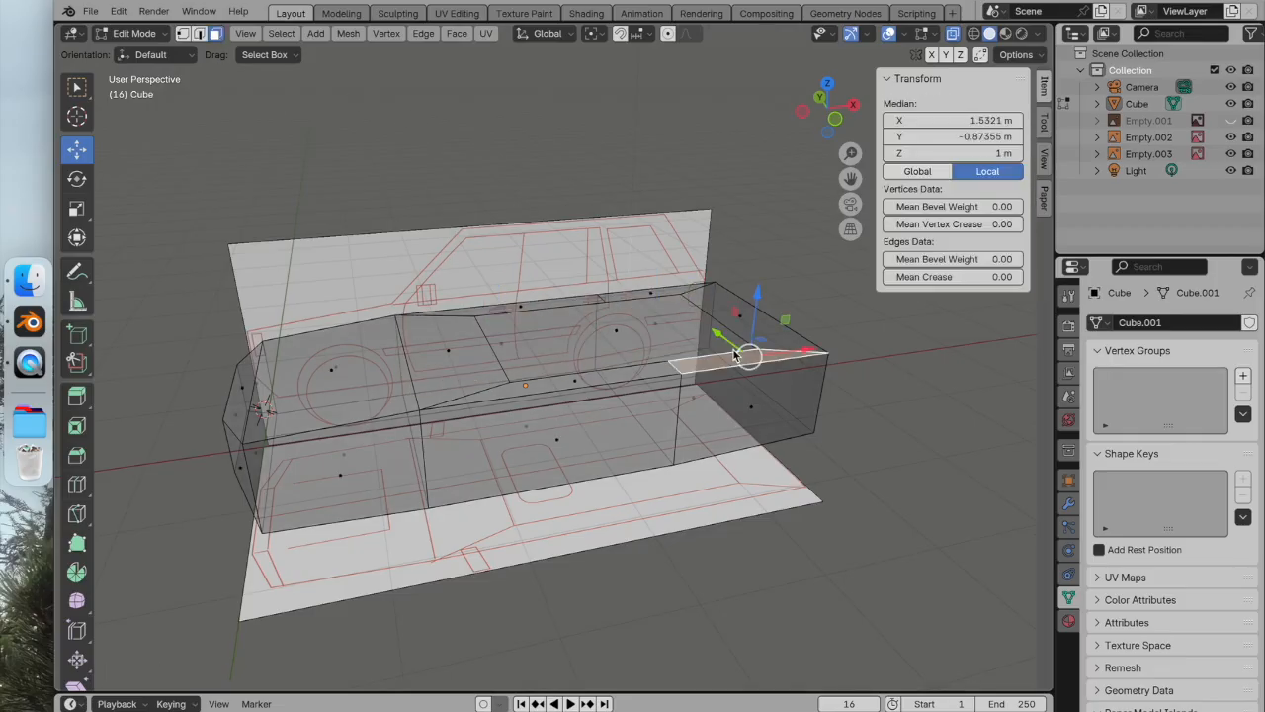
left_click(952, 33)
left_click(603, 334)
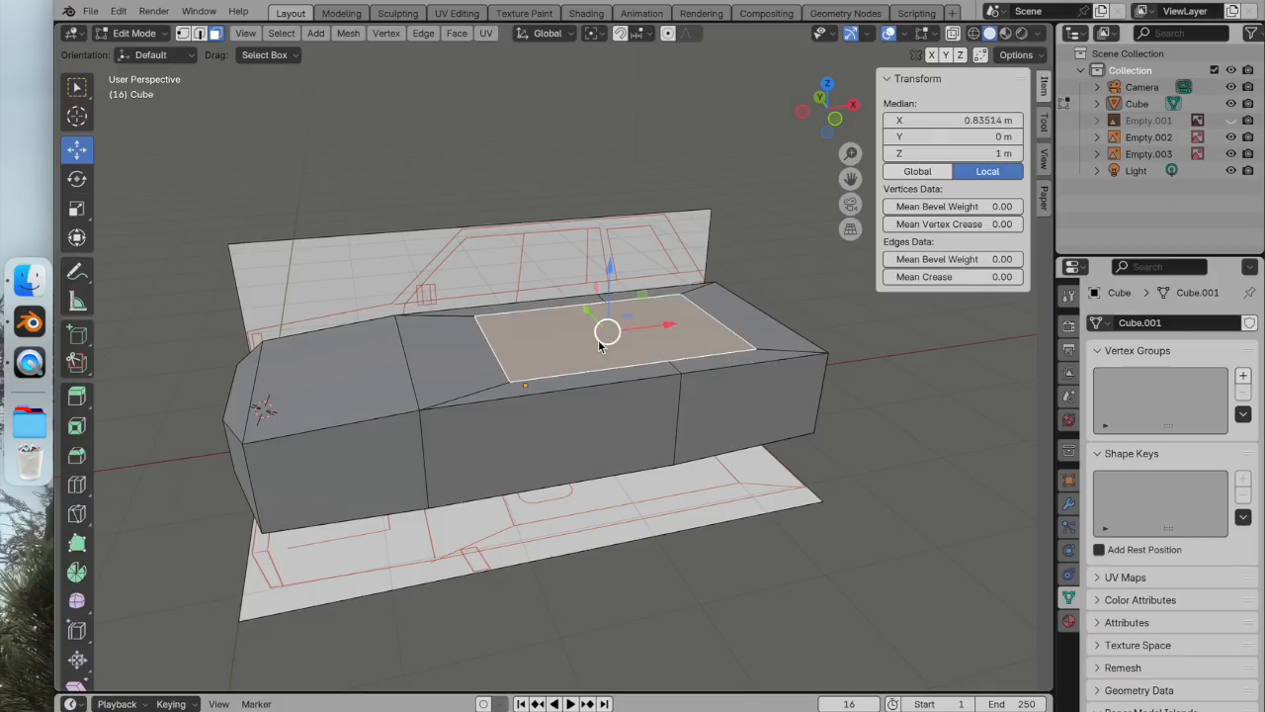
left_click(835, 119)
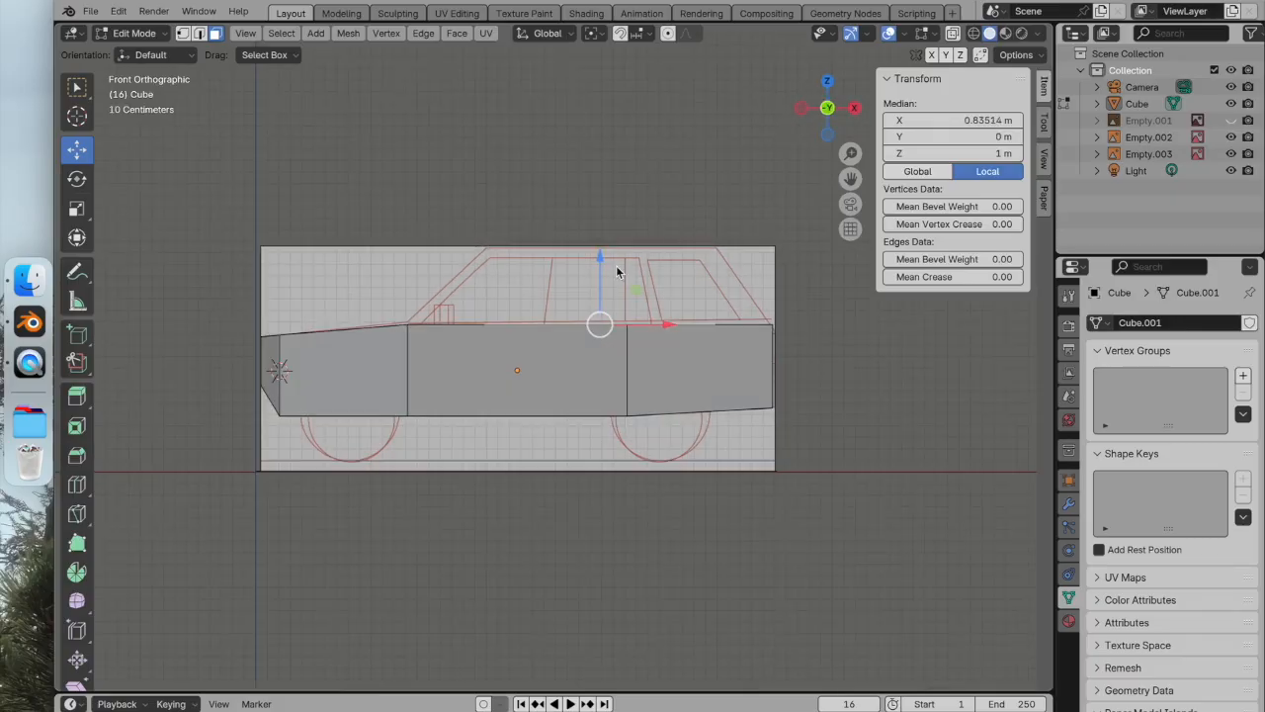
left_click_drag(600, 251, 595, 182)
left_click(699, 204)
Inspect the body with its raised cabin from several angles and in the side view
middle_click_drag(697, 218, 751, 296)
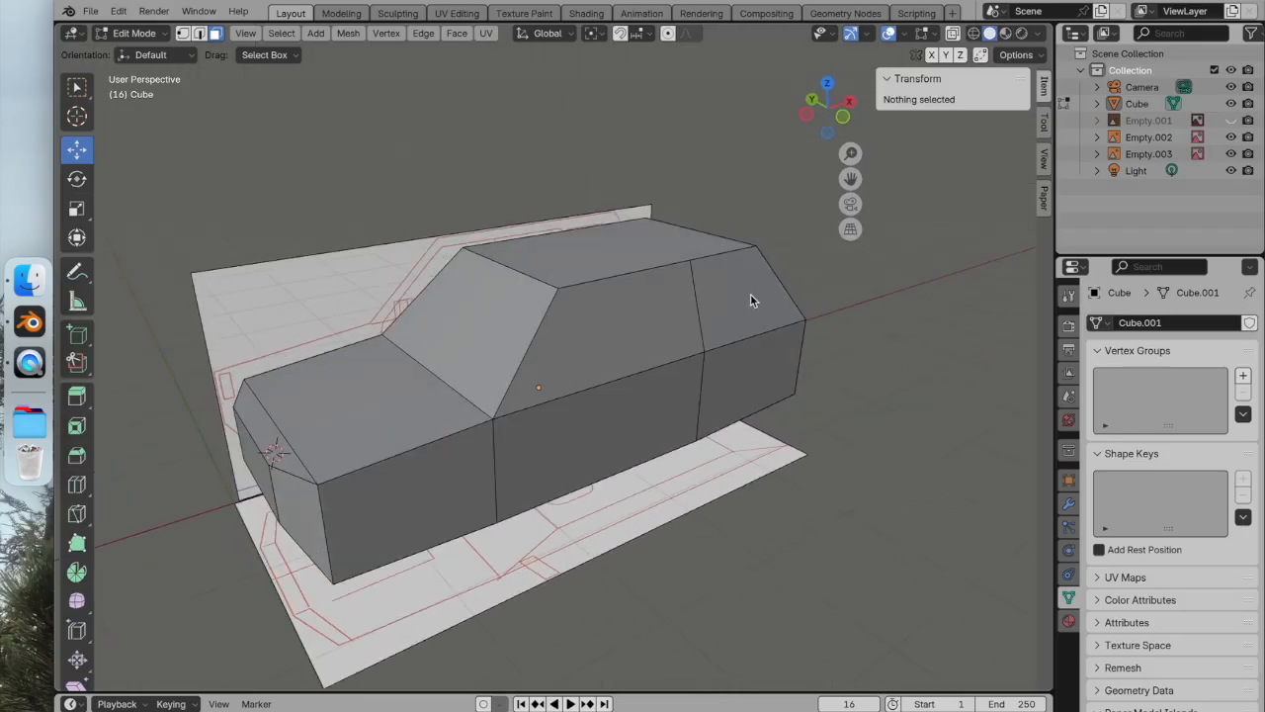
scroll(736, 290, "down", 2)
middle_click_drag(670, 267, 640, 263)
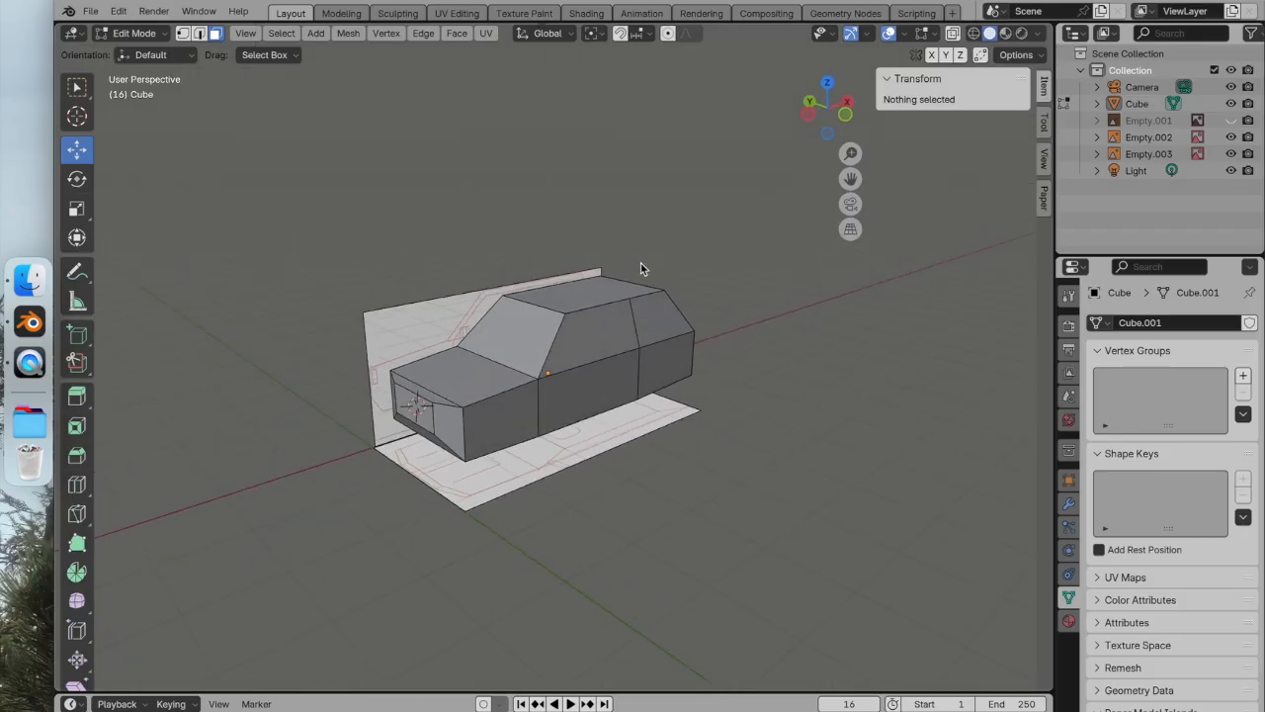
scroll(669, 246, "down", 1)
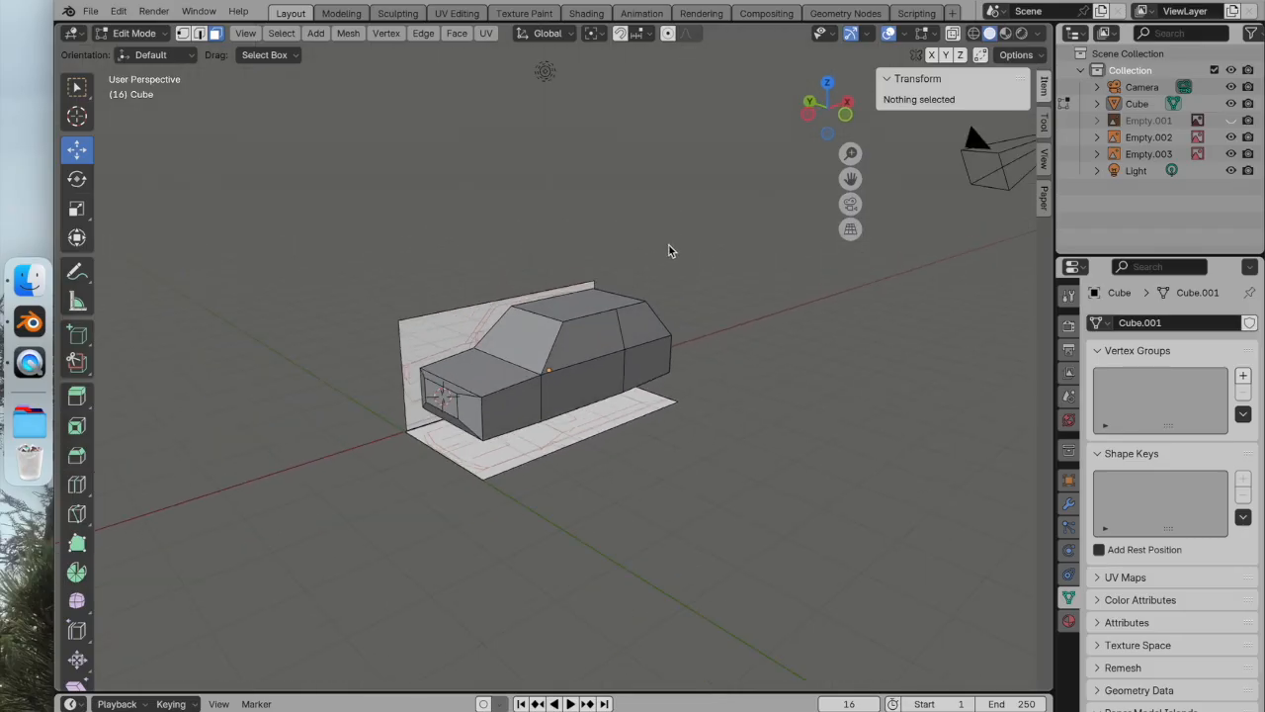
scroll(669, 245, "up", 5)
middle_click_drag(643, 261, 692, 232)
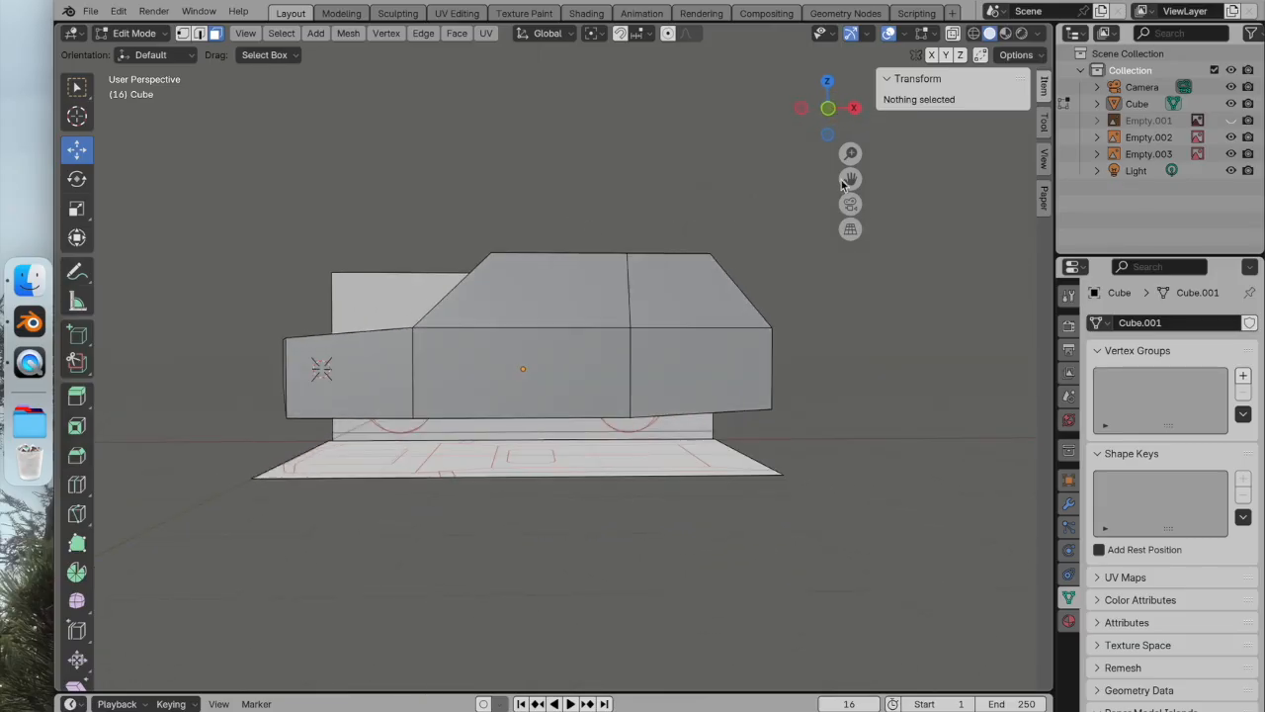
left_click(828, 108)
left_click(828, 109)
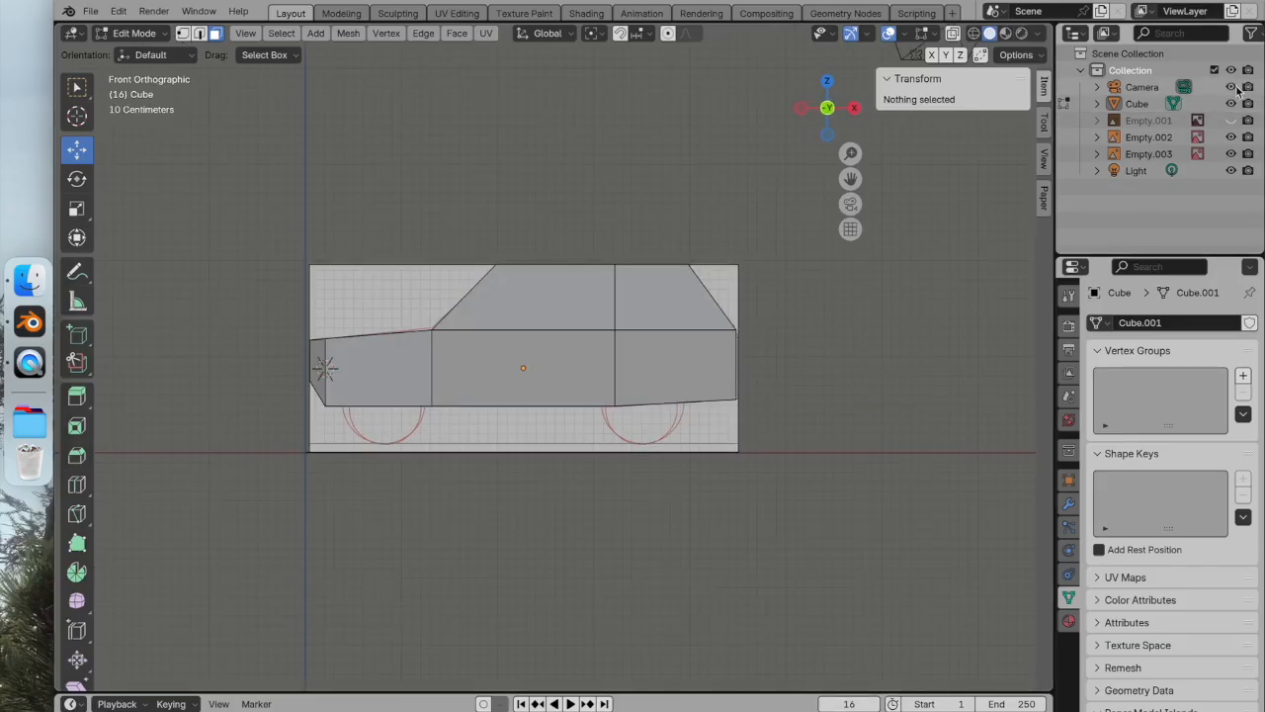
Hide the Cube body so only the reference images show, and switch to Object Mode
left_click(1230, 104)
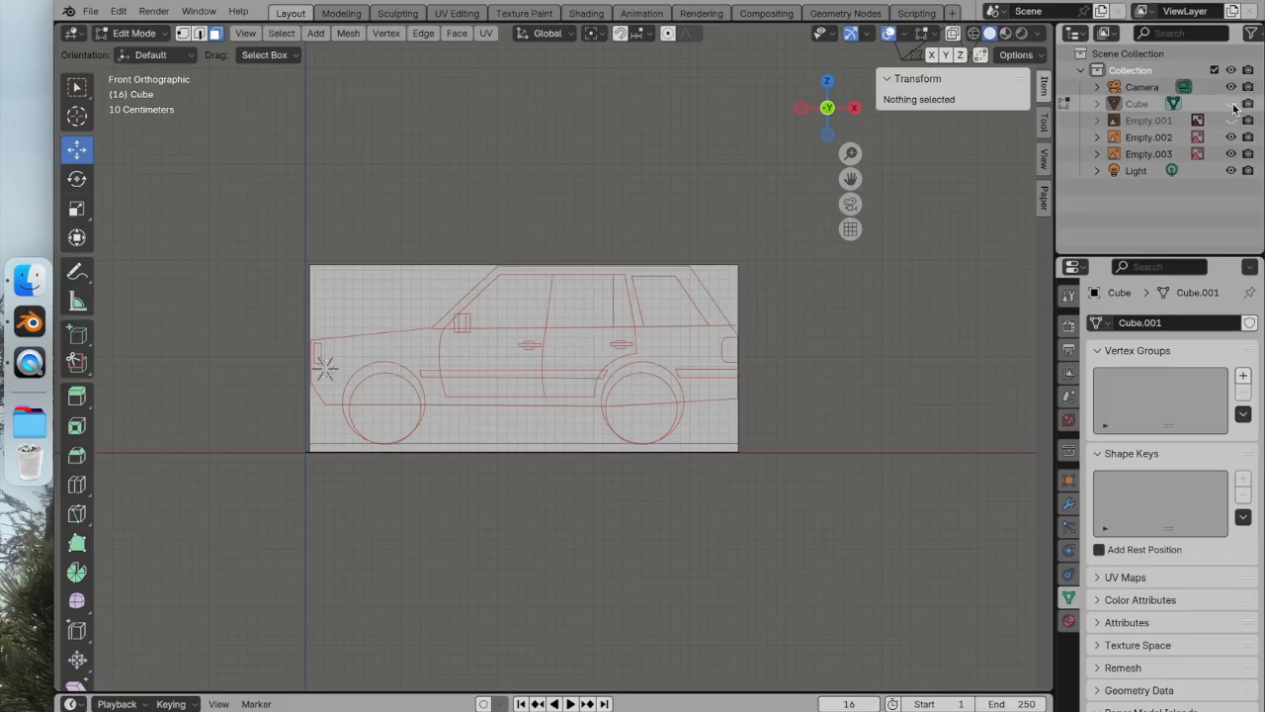
scroll(727, 255, "up", 1)
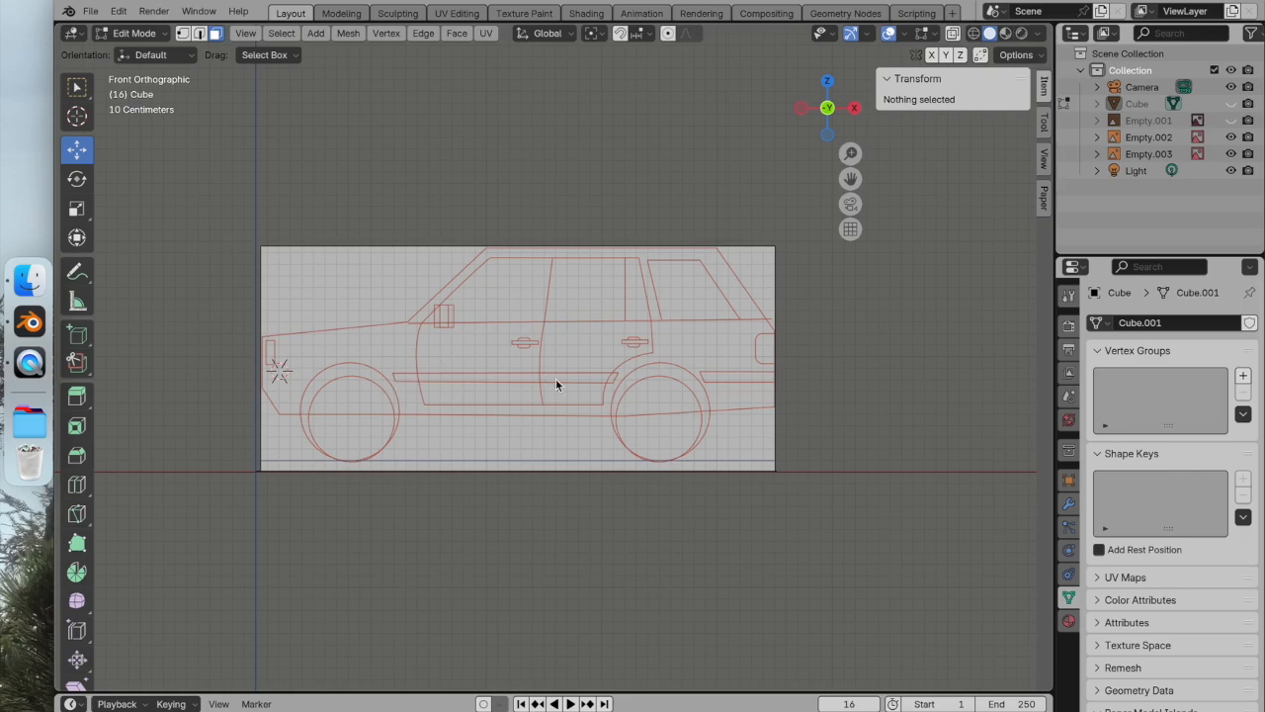
middle_click_drag(481, 354, 583, 396)
scroll(483, 360, "down", 3)
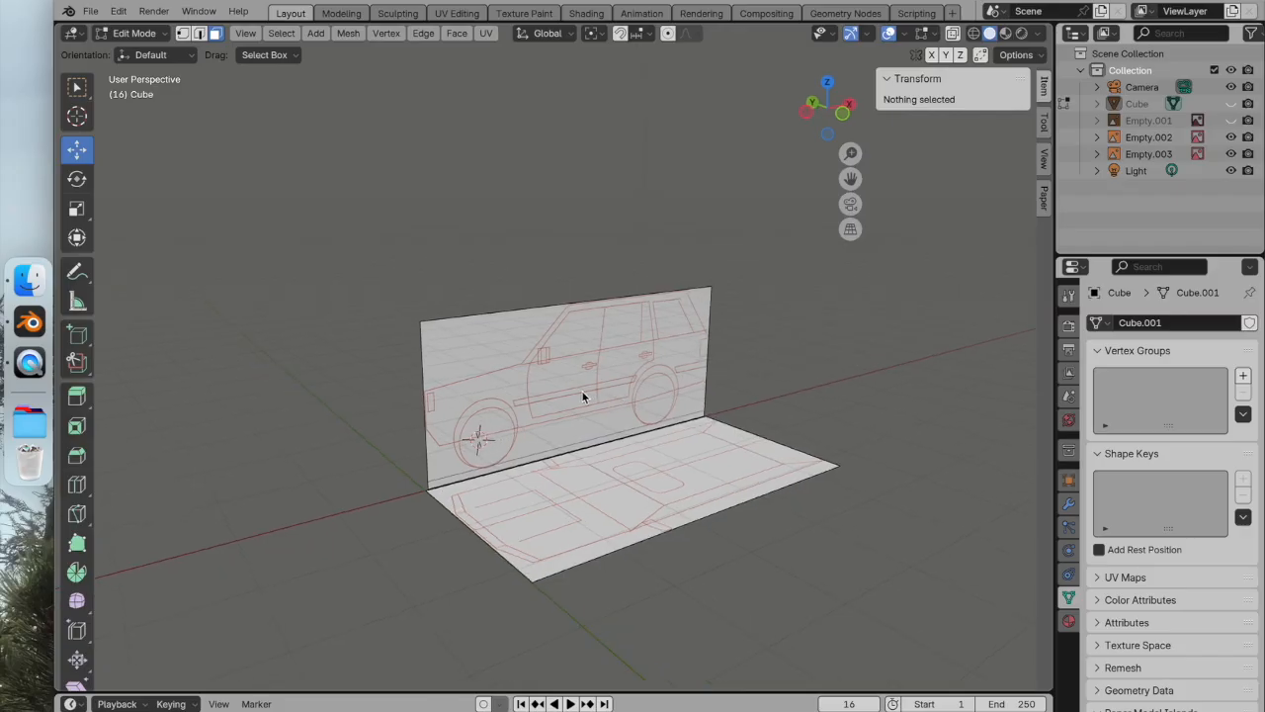
left_click(158, 36)
left_click(145, 55)
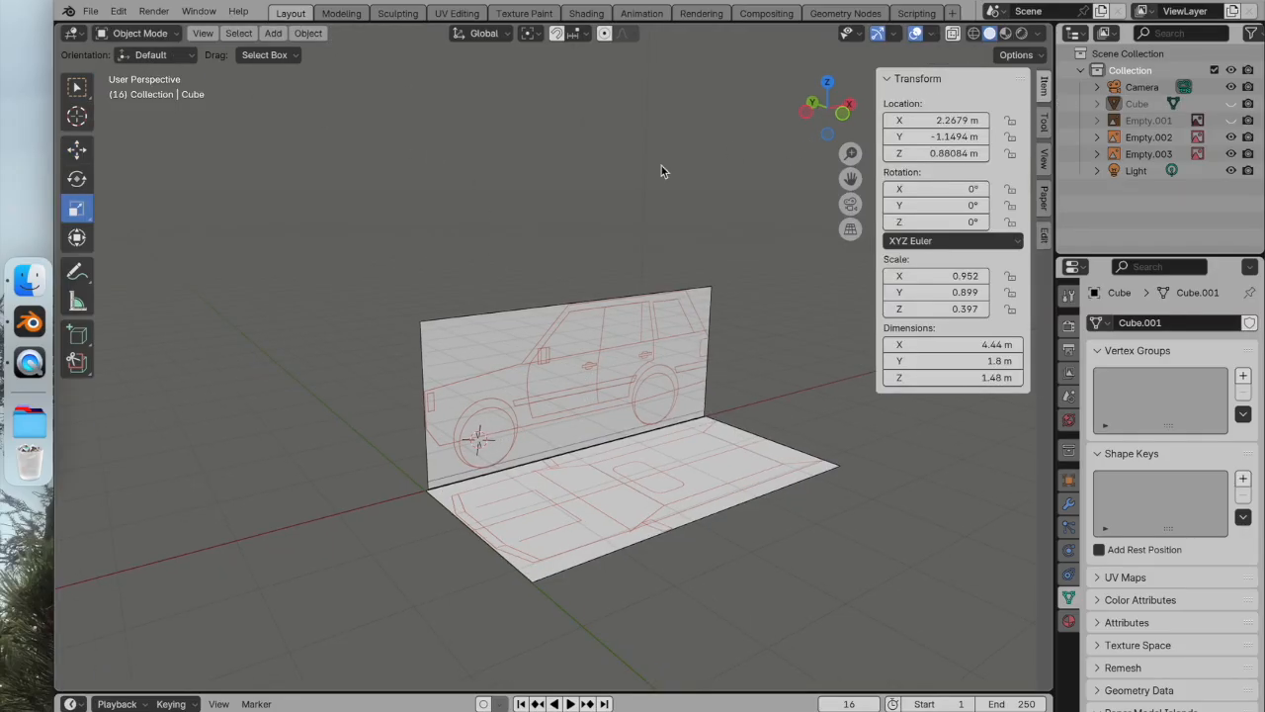
Add a cylinder mesh with 80 vertices
left_click(273, 33)
mouse_move(297, 52)
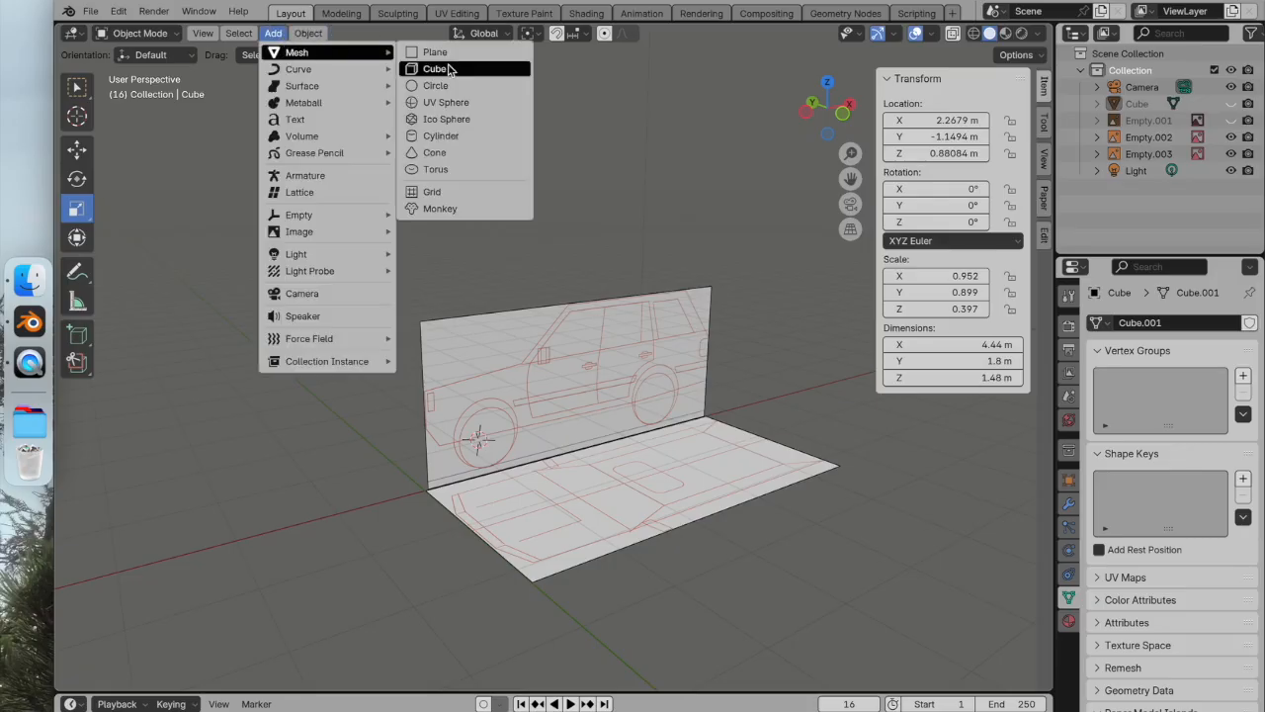
left_click(469, 138)
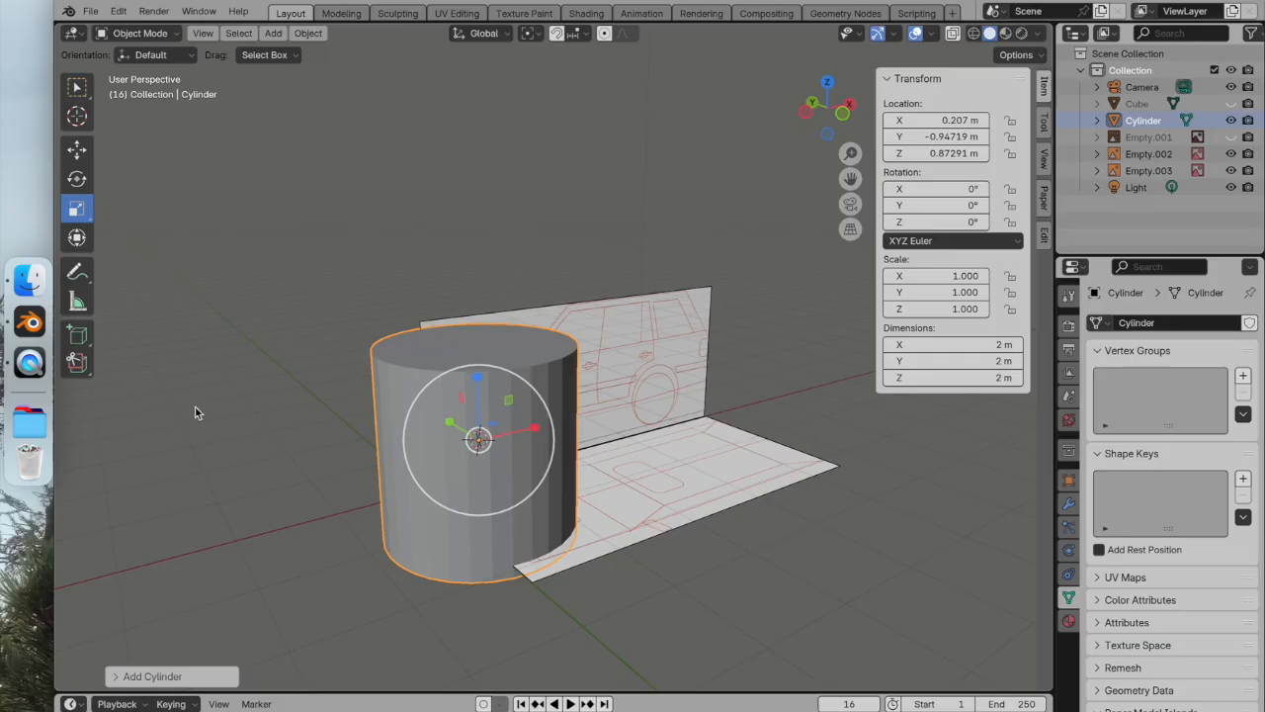
left_click(119, 677)
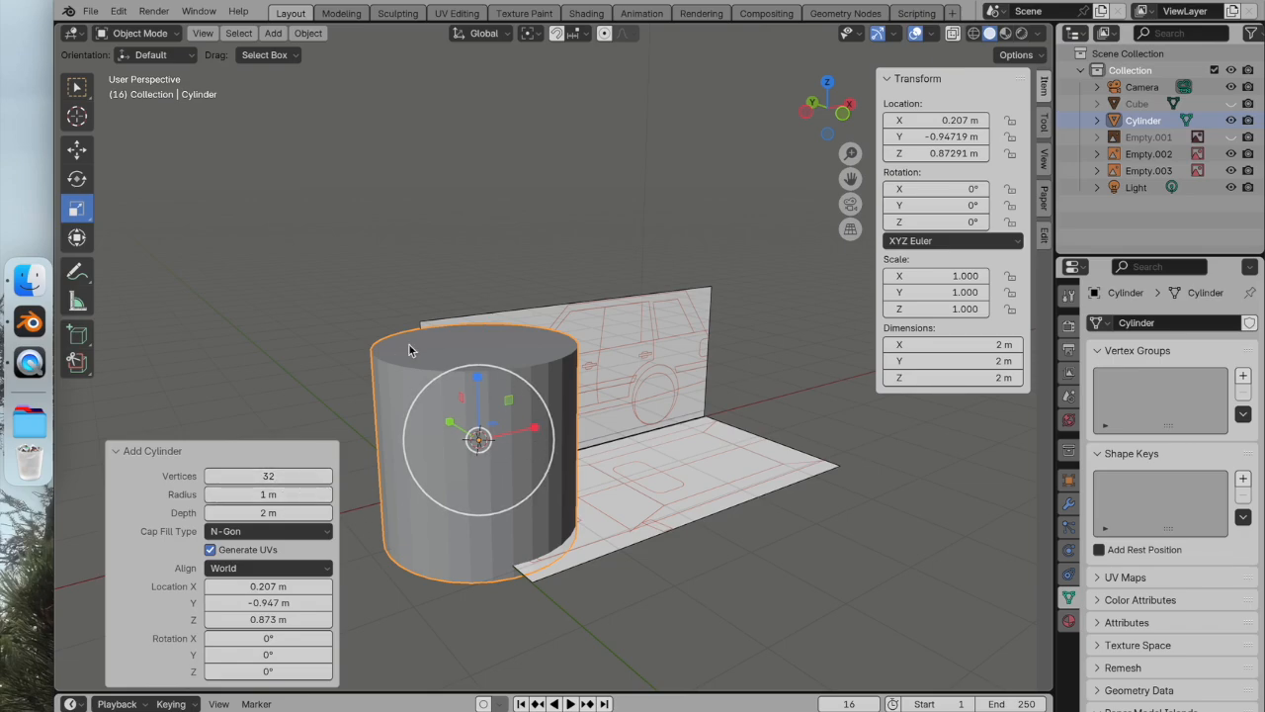
left_click_drag(275, 480, 289, 482)
left_click(289, 481)
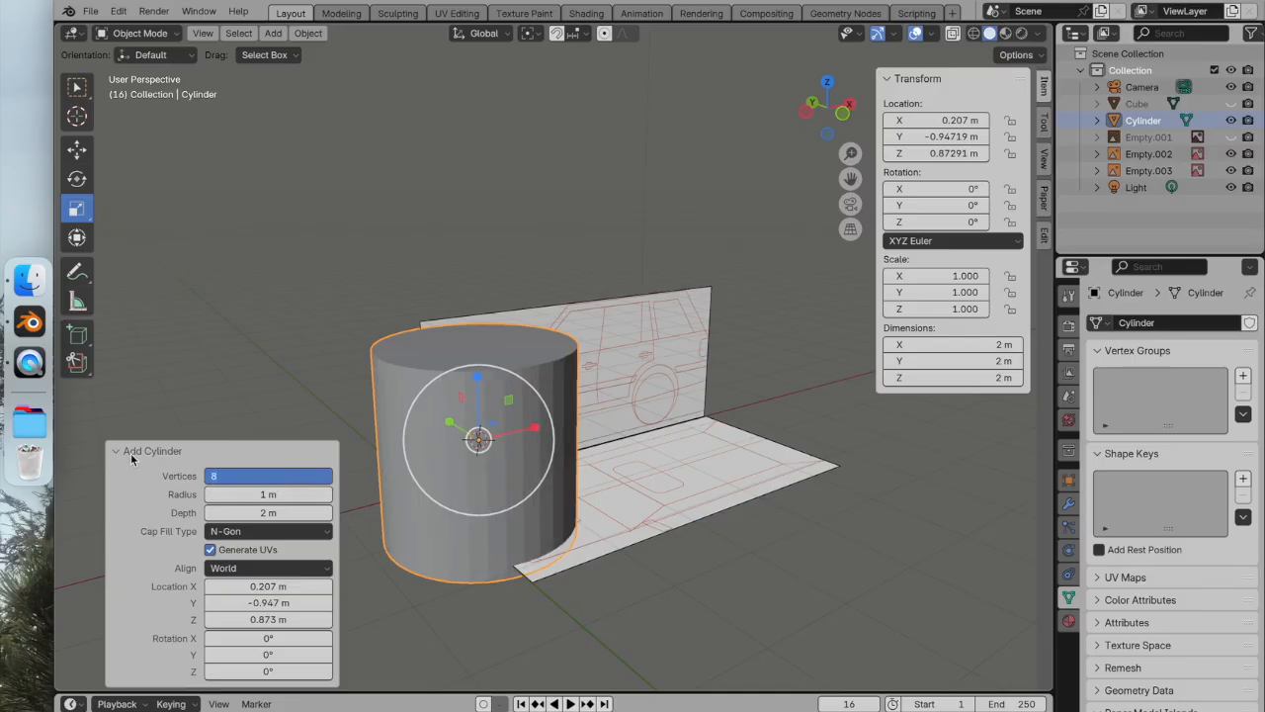
key("Return")
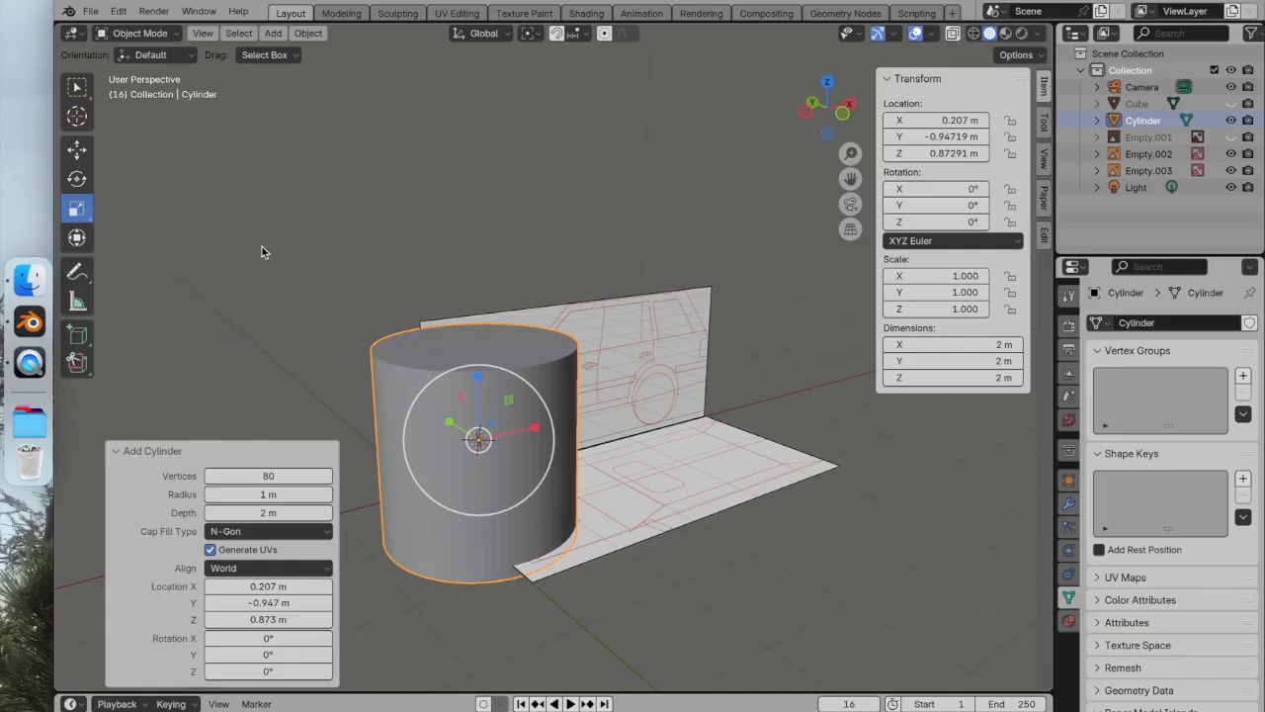
Set the cylinder's X rotation to 90° so it lies along the car's width
left_click(283, 303)
left_click(416, 394)
left_click(978, 191)
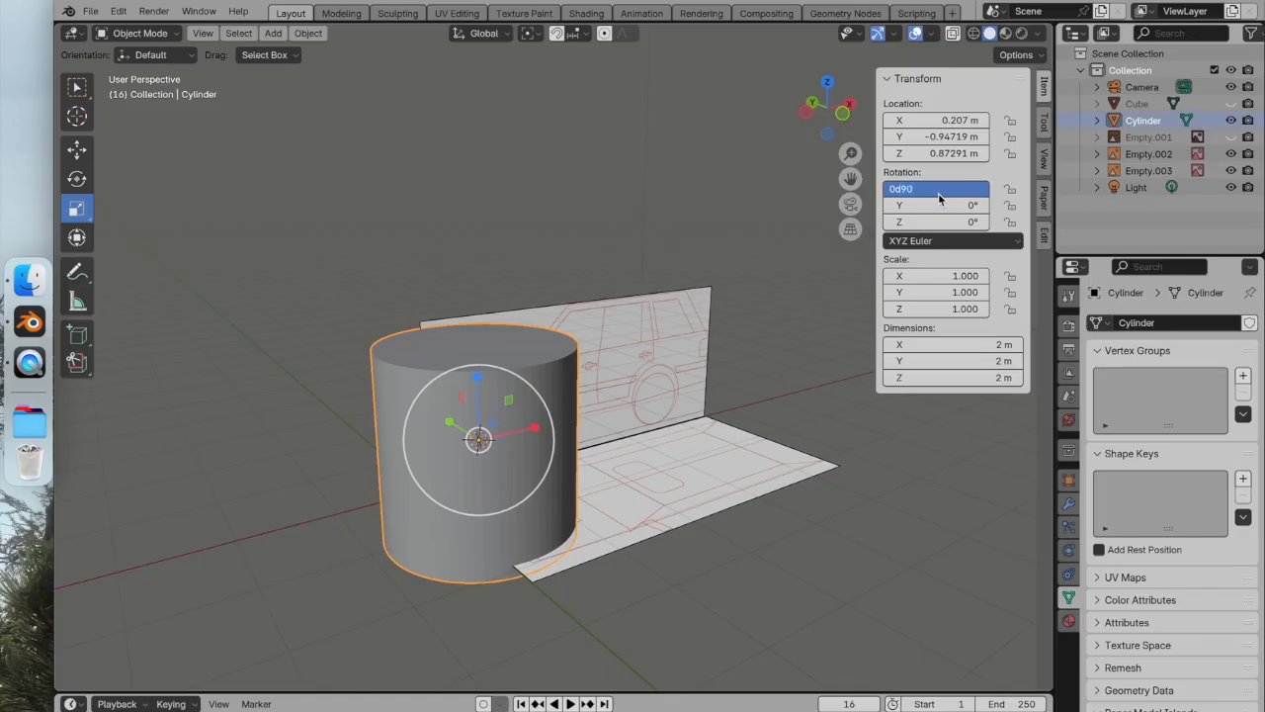
left_click_drag(919, 190, 795, 190)
type("90")
key("Return")
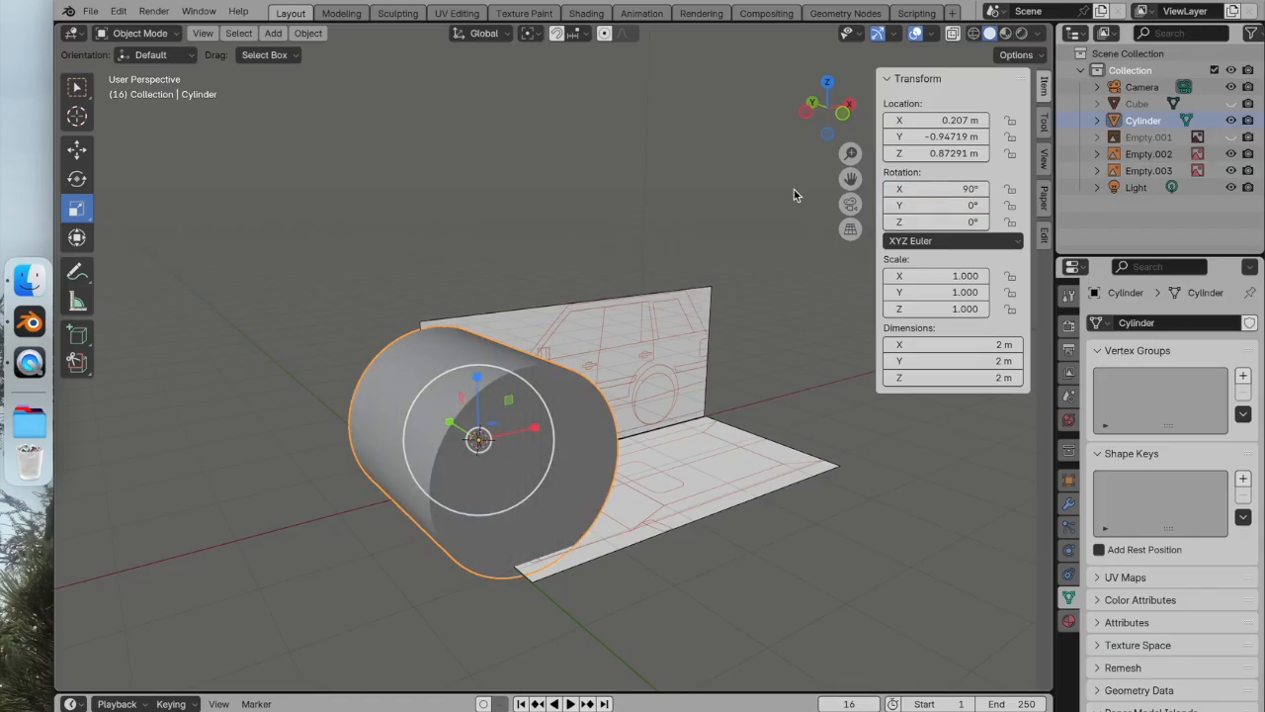
Move the cylinder in side view to about X 0.83 m, Z -0.17 m, aligning its top with the front wheel's top
left_click(842, 114)
left_click(85, 157)
left_click_drag(462, 394, 523, 395)
left_click_drag(493, 317, 494, 450)
scroll(502, 418, "up", 4)
mouse_move(412, 593)
left_mouse_down()
mouse_move(411, 565)
mouse_move(422, 596)
left_mouse_up()
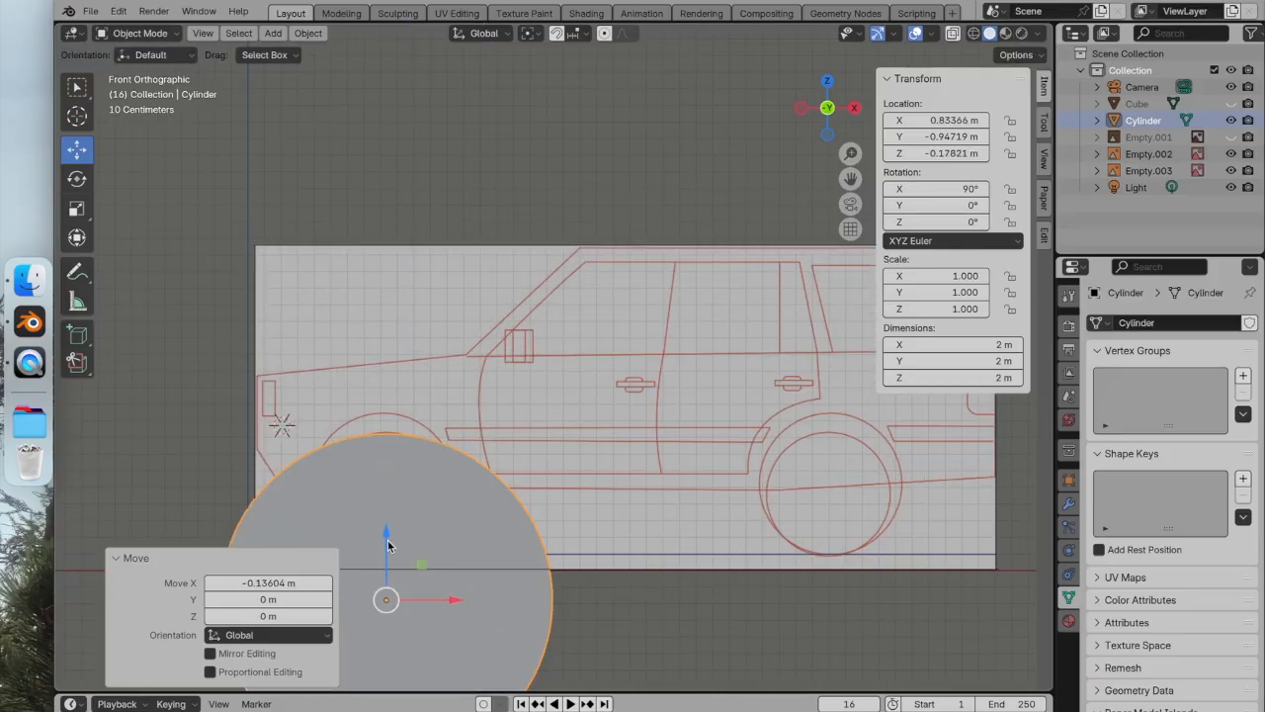
left_click_drag(387, 543, 391, 530)
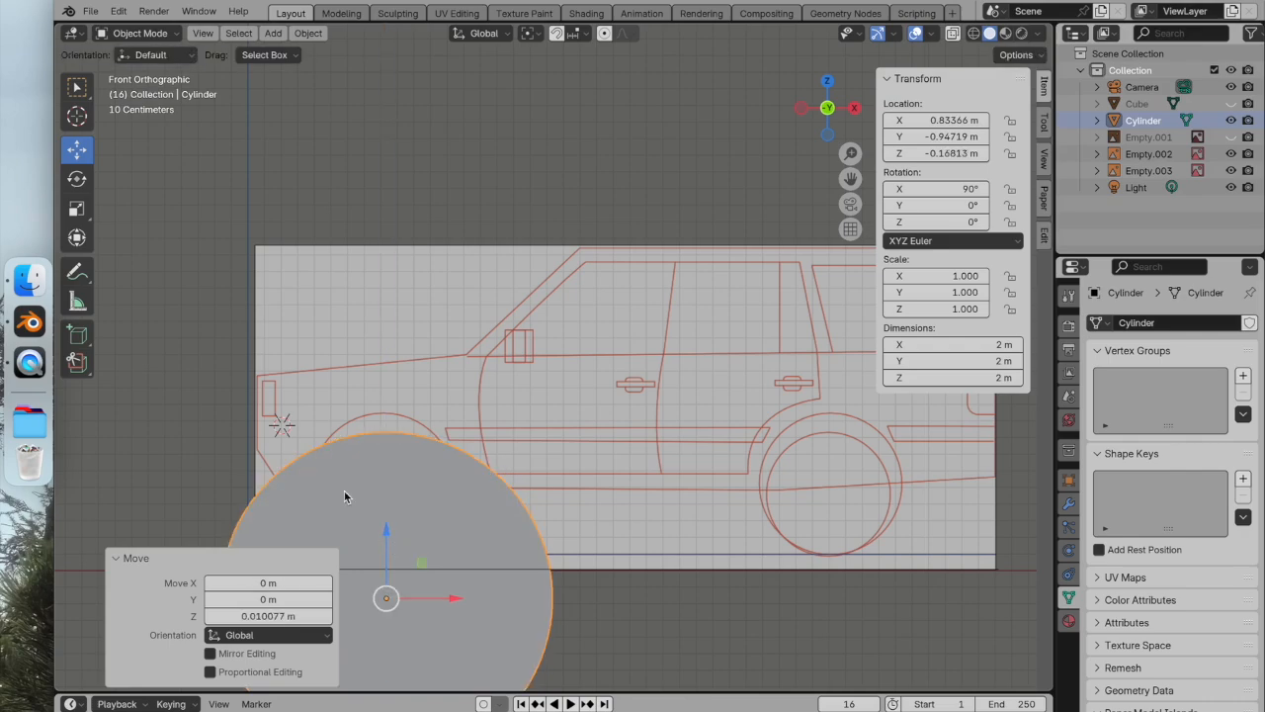
Place the 3D cursor at the top of the front wheel circle and set the transform pivot point to 3D Cursor
left_click(77, 116)
left_click(381, 433)
middle_click_drag(461, 465, 550, 237, "shift")
left_click(539, 35)
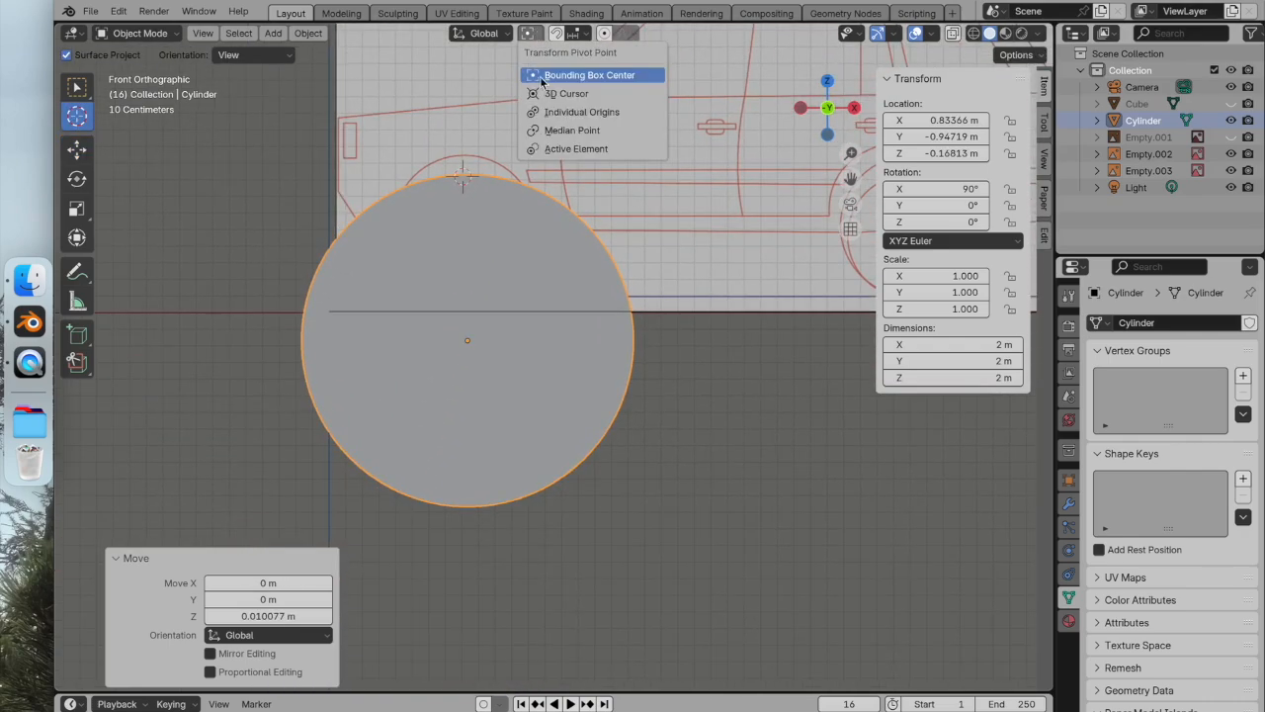
left_click(550, 97)
Scale the cylinder uniformly to about 0.373 to fit the inner front wheel circle on the side blueprint
left_click(77, 209)
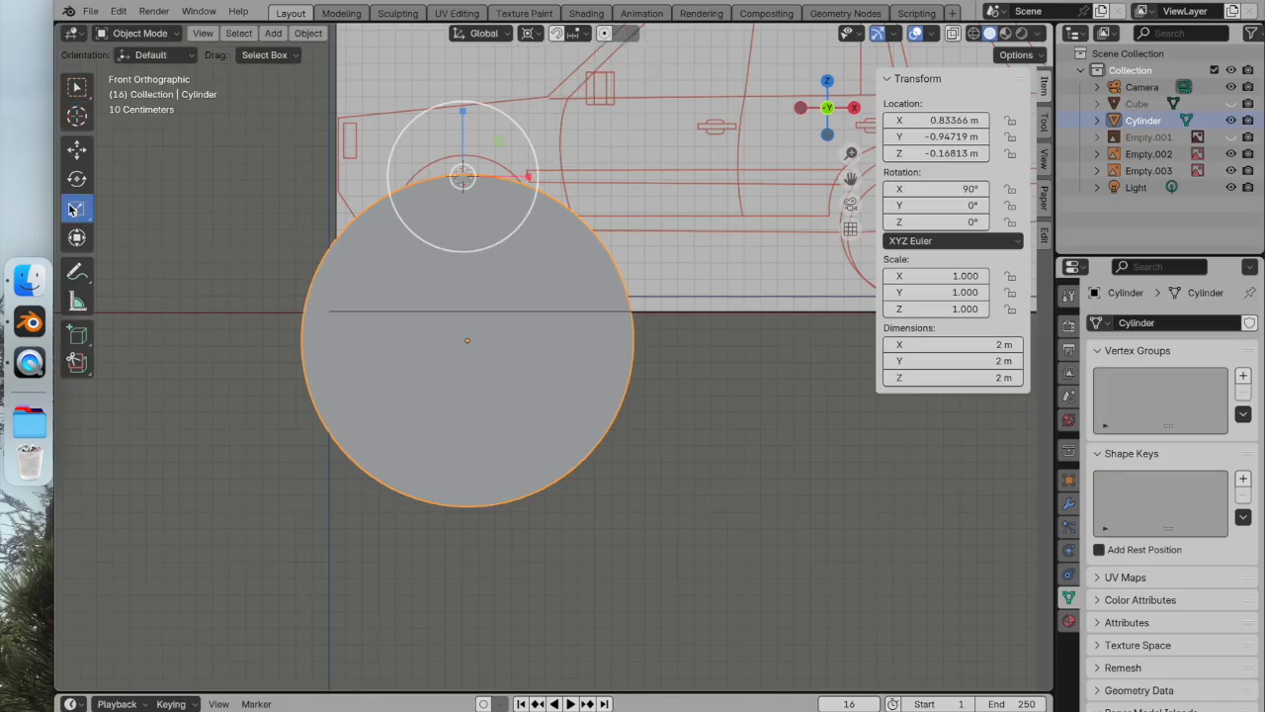
left_click_drag(483, 263, 438, 226)
scroll(447, 227, "up", 4)
middle_click_drag(448, 227, 605, 420, "shift")
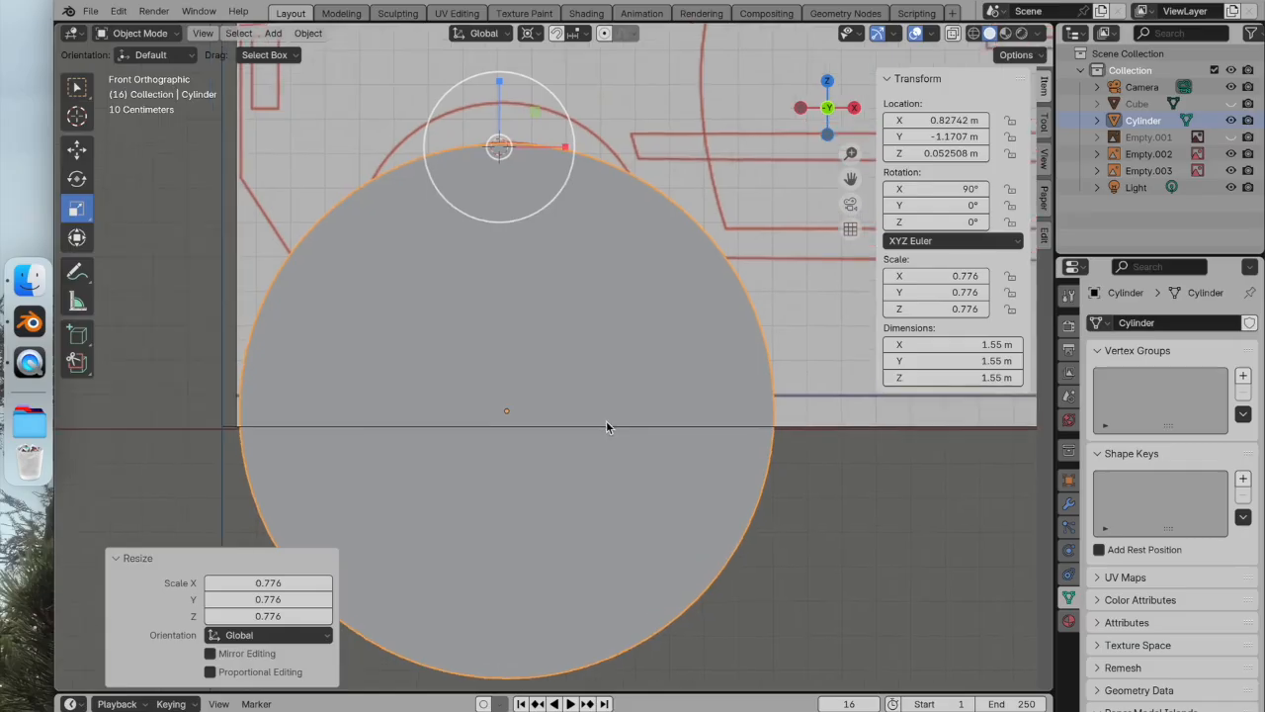
left_click_drag(526, 230, 481, 188)
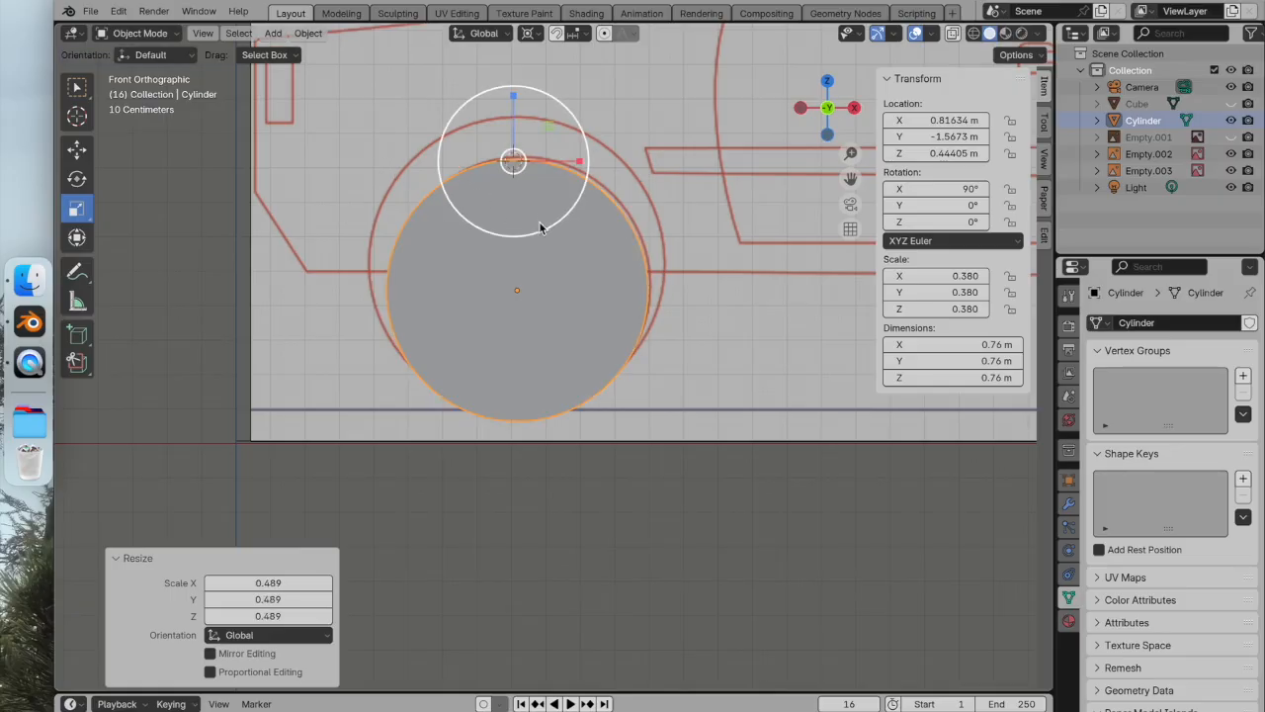
left_click_drag(542, 229, 540, 227)
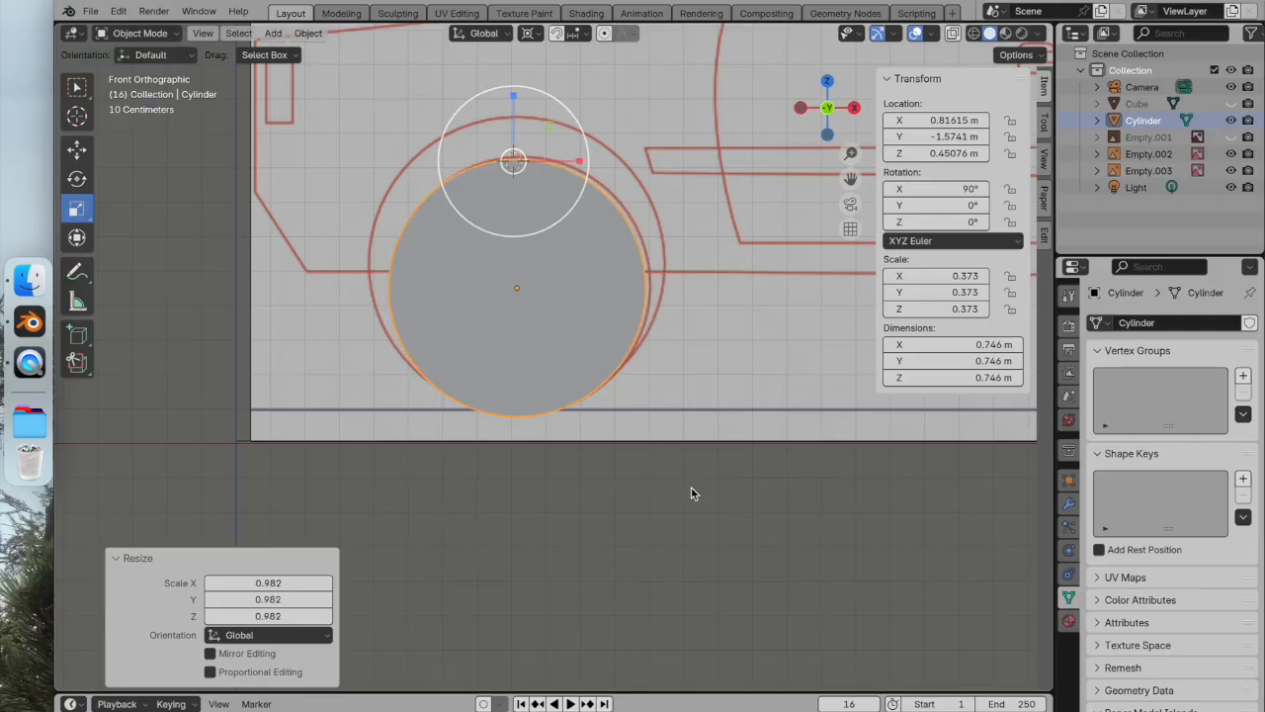
left_click(692, 488)
Show the hidden Empty.001 reference image behind the cylinder in the left orthographic view
key("KP_5")
scroll(755, 255, "down", 7)
middle_click_drag(751, 267, 788, 291)
left_click(803, 111)
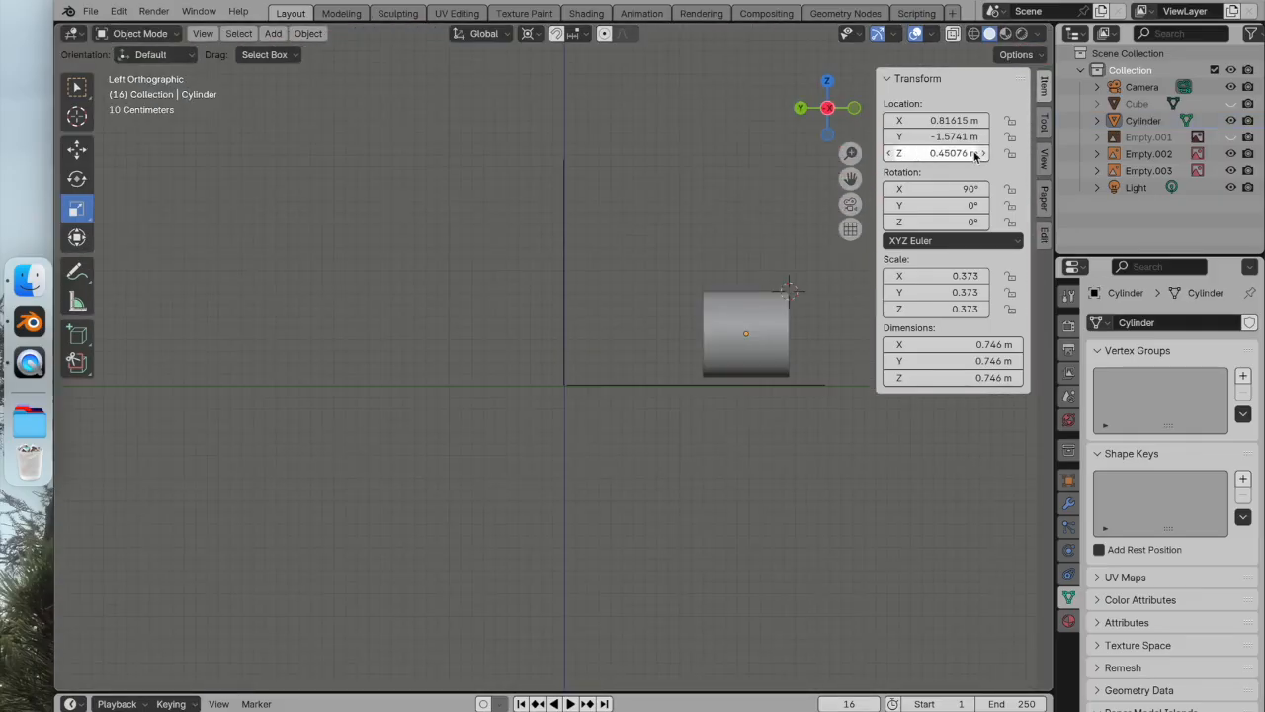
left_click(1230, 137)
middle_click_drag(721, 341, 472, 341, "shift")
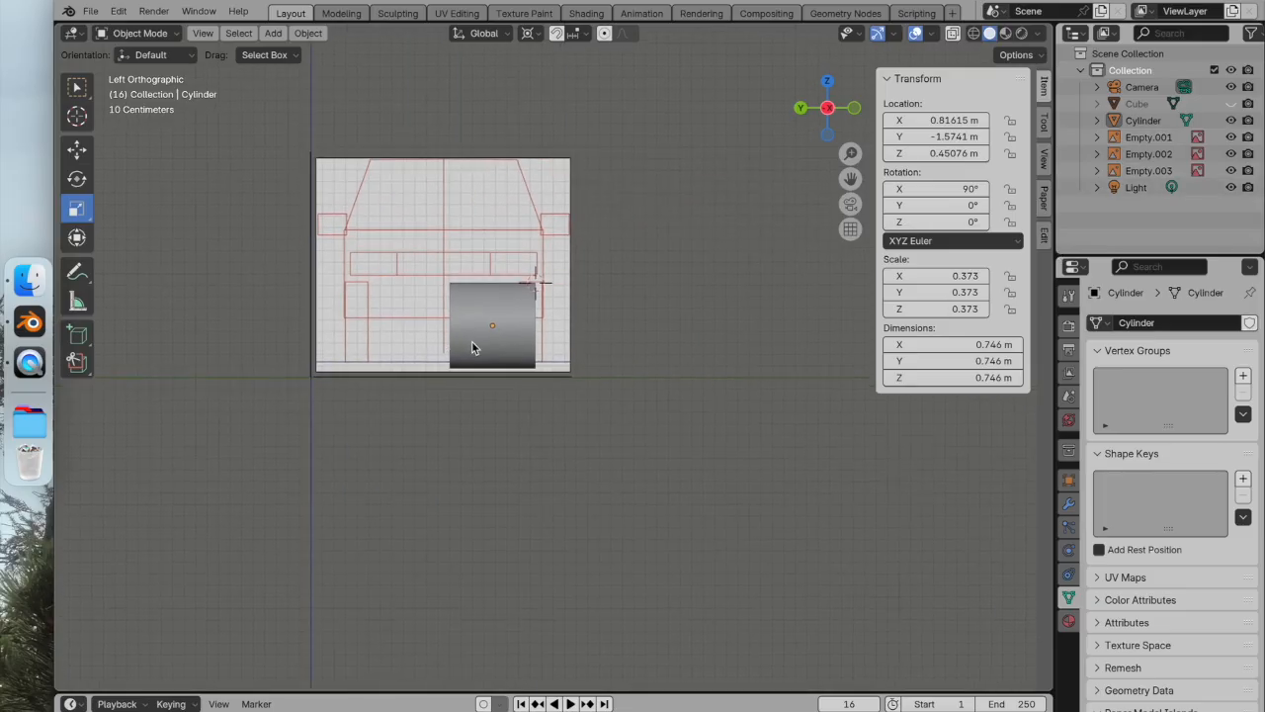
Move the cylinder outward along Y to about -2.18 m in the left view
scroll(489, 318, "up", 3)
left_click(432, 316)
left_click(77, 149)
left_click_drag(454, 233, 578, 236)
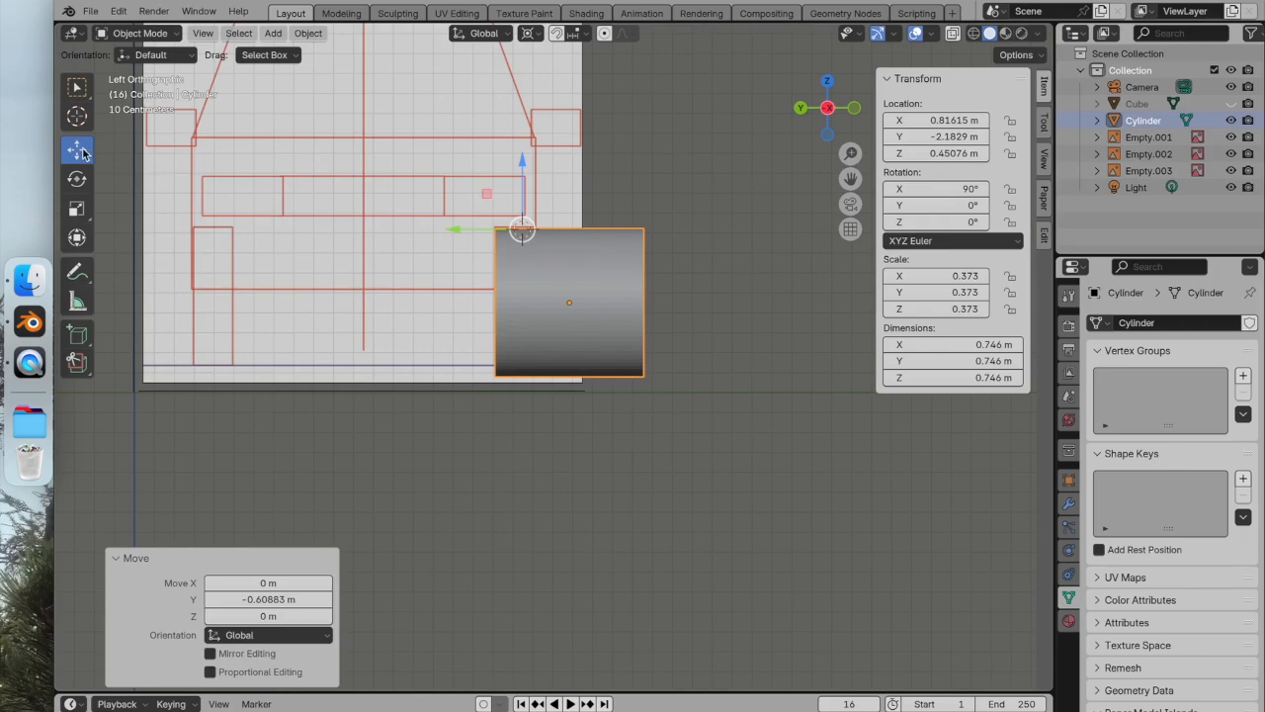
Place the 3D cursor on the cylinder's inner face and scale the cylinder along Y to a thickness of about 0.205 m
left_click(77, 116)
left_click(494, 302)
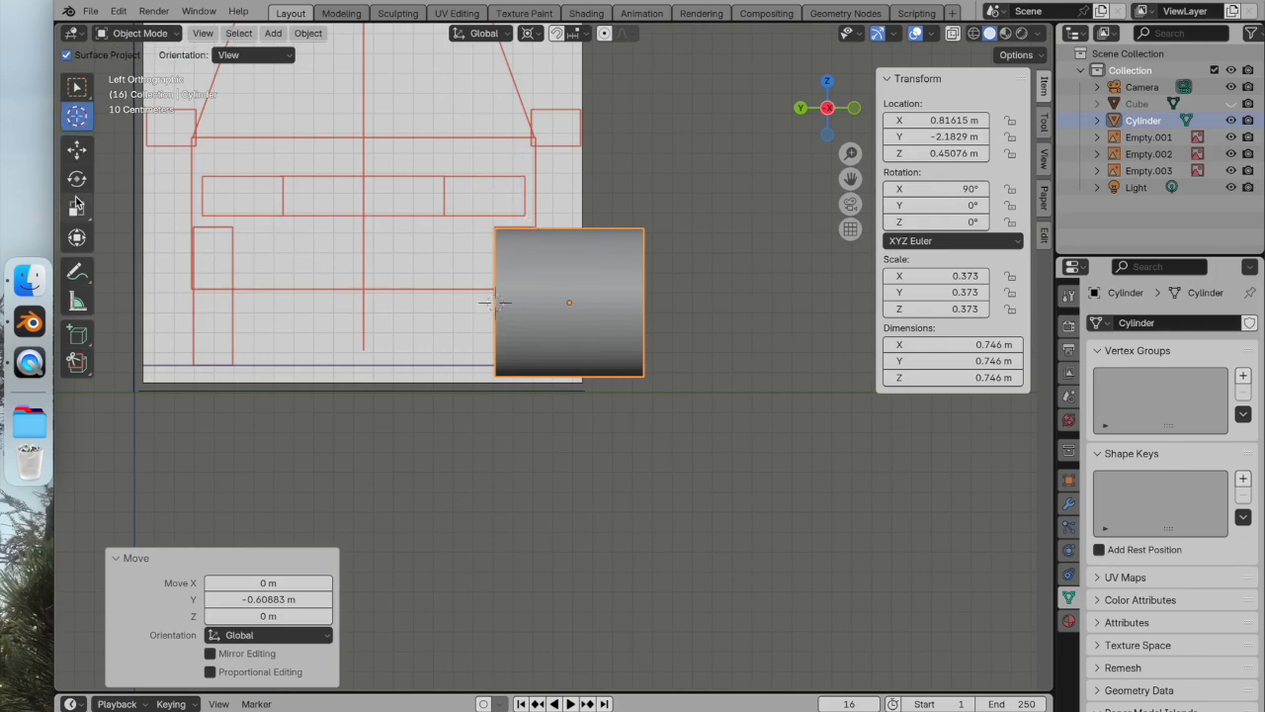
left_click(78, 209)
left_click_drag(431, 301, 478, 303)
left_click(653, 262)
middle_click_drag(653, 263, 537, 335)
scroll(548, 285, "down", 2)
scroll(549, 288, "up", 2)
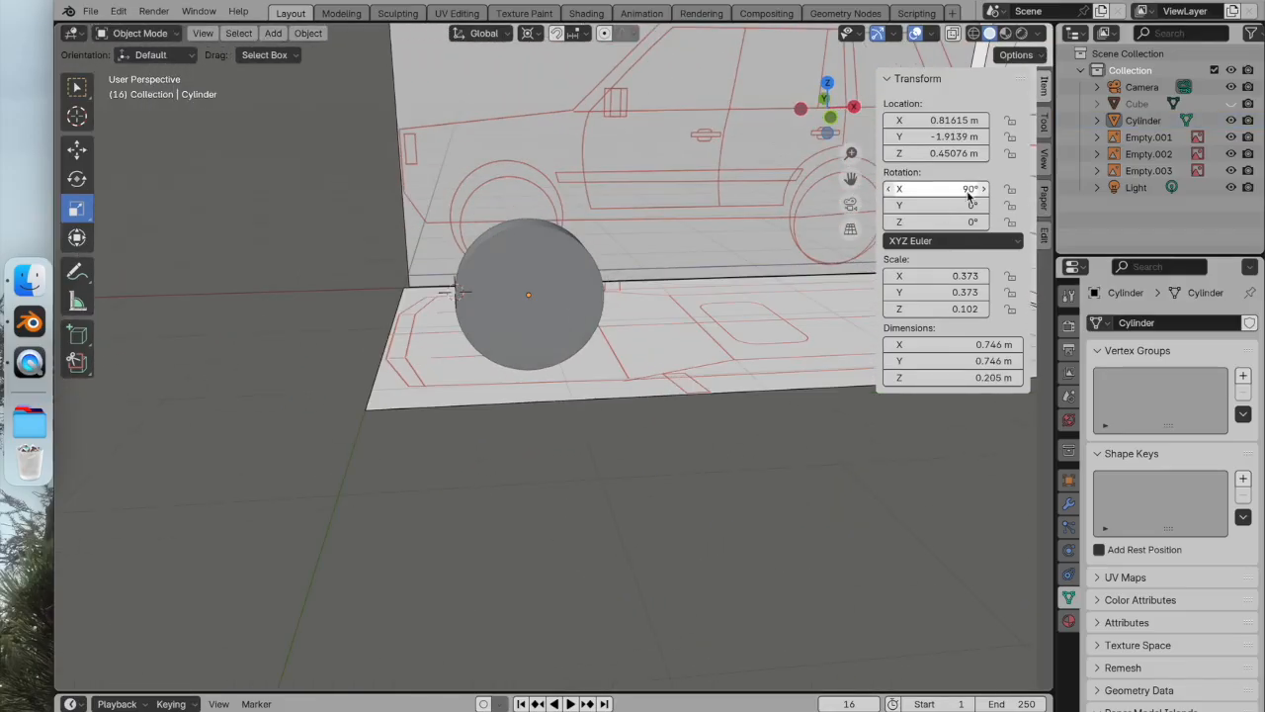
Duplicate the thinned cylinder twice, leaving both copies in their original position
left_click(830, 117)
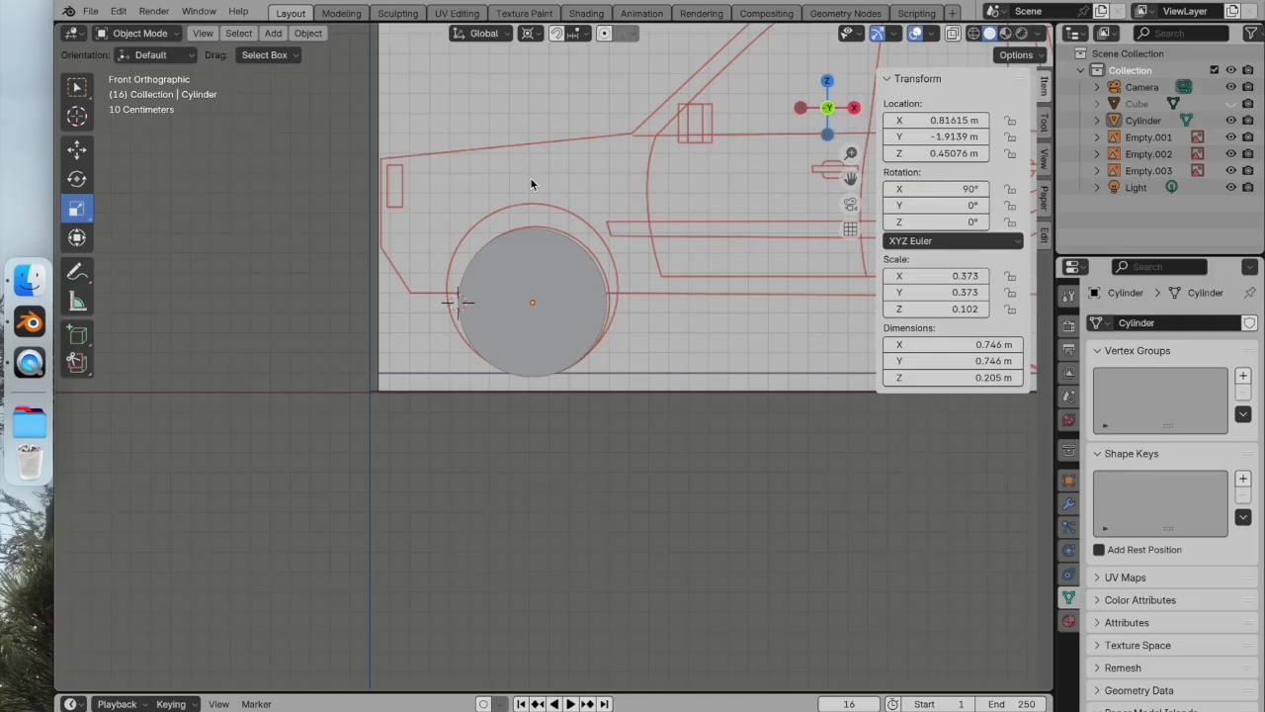
left_click(524, 274)
middle_click_drag(524, 274, 600, 310)
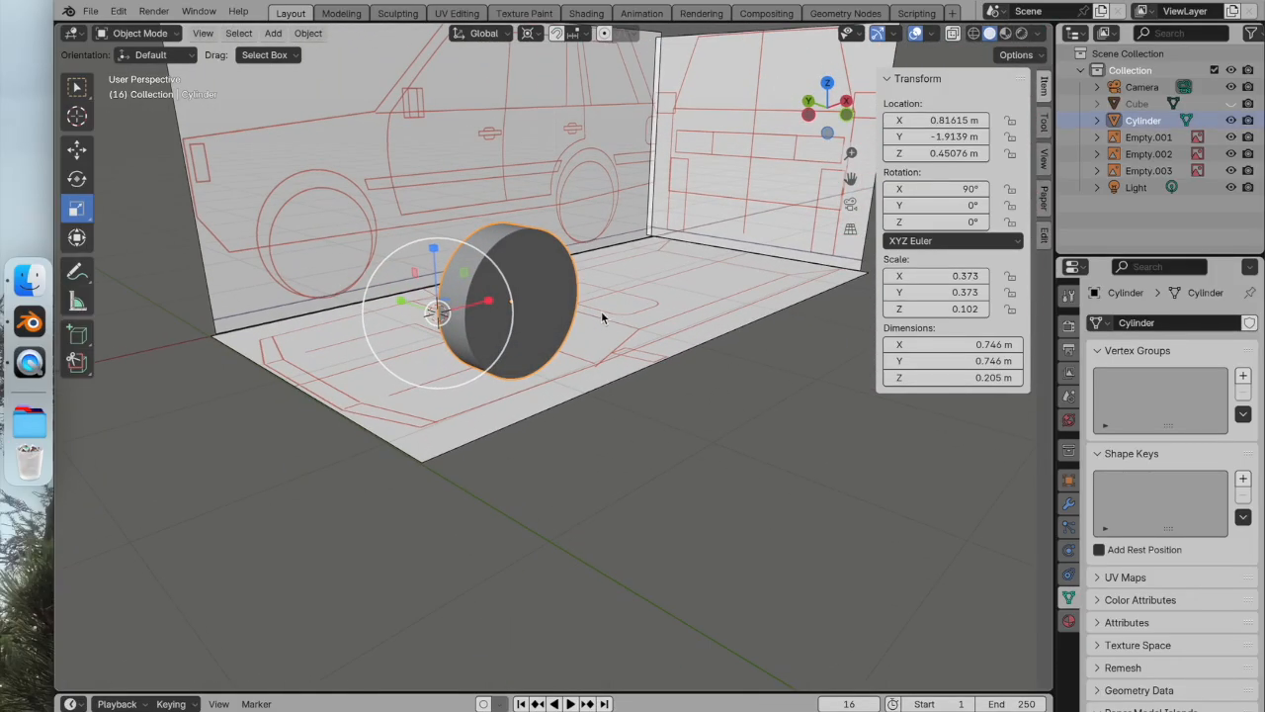
right_click(524, 275)
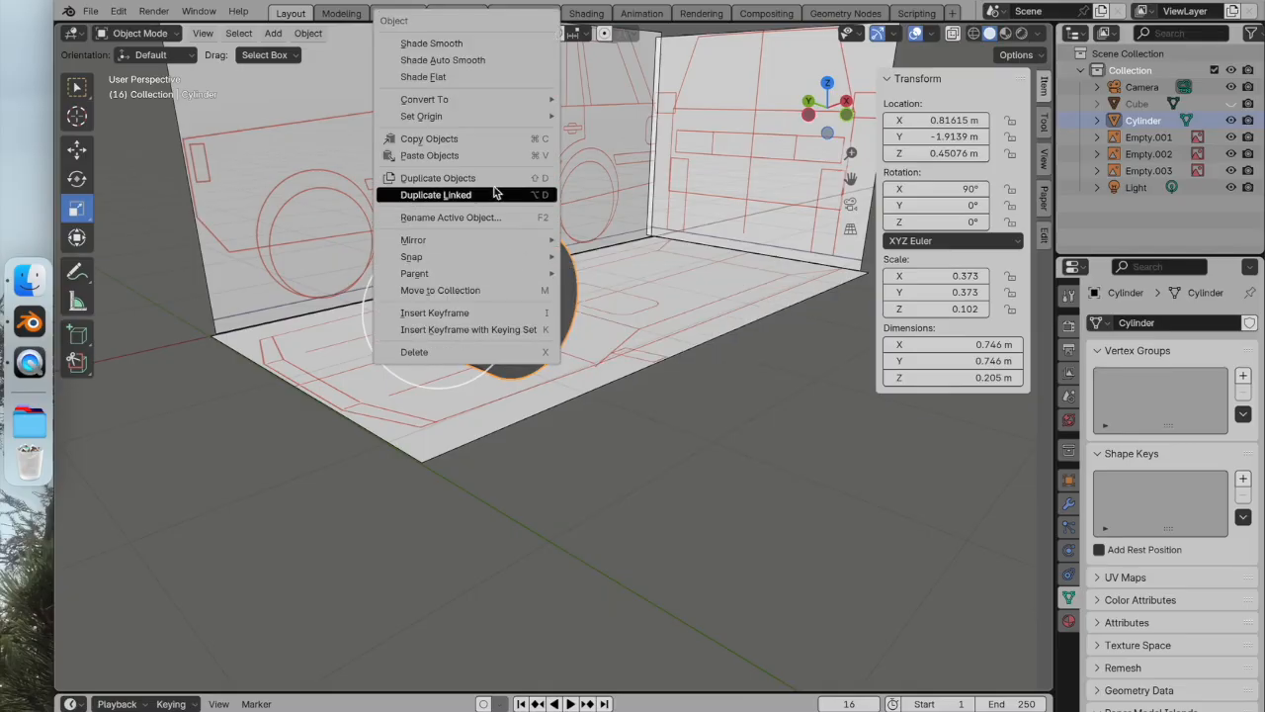
left_click(492, 180)
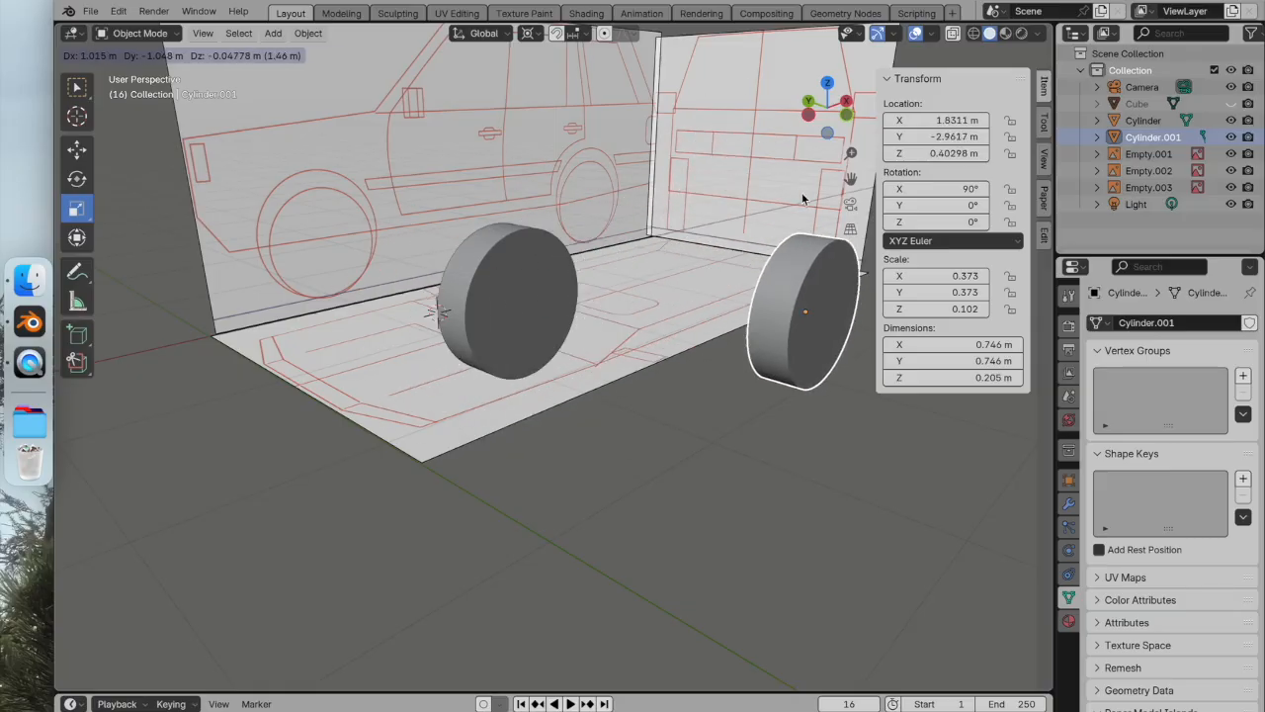
key("Escape")
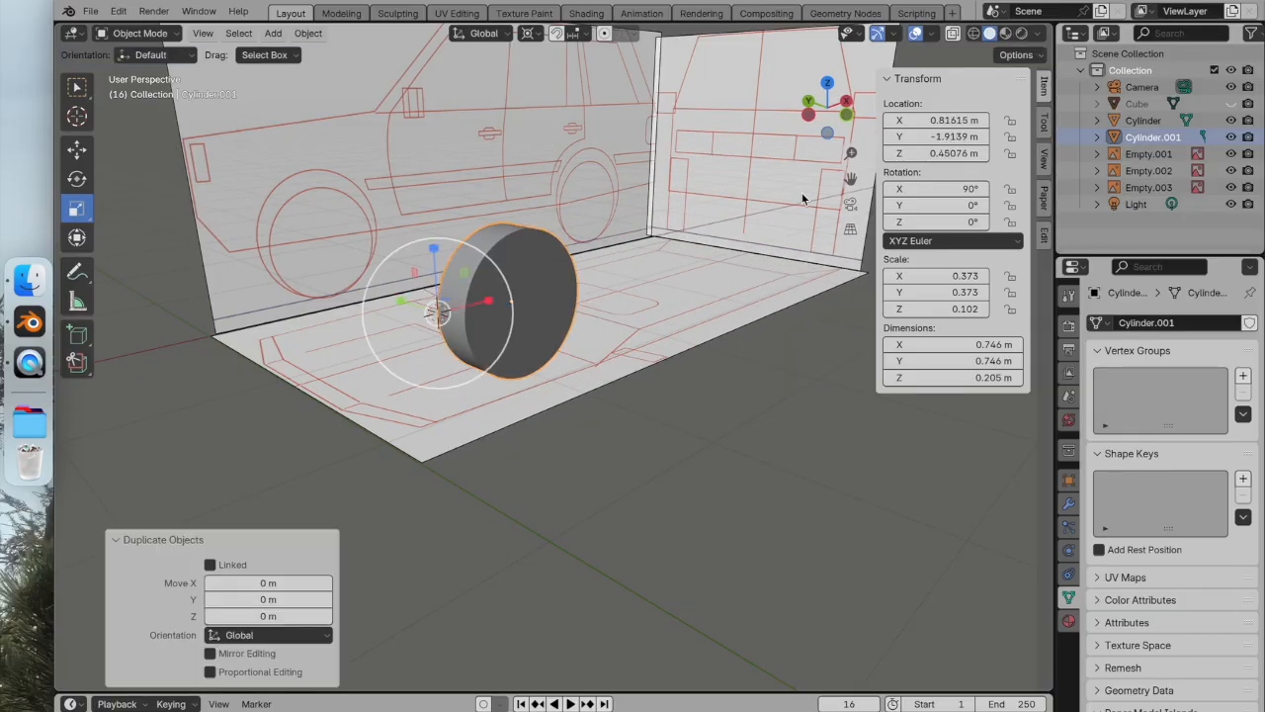
right_click(535, 281)
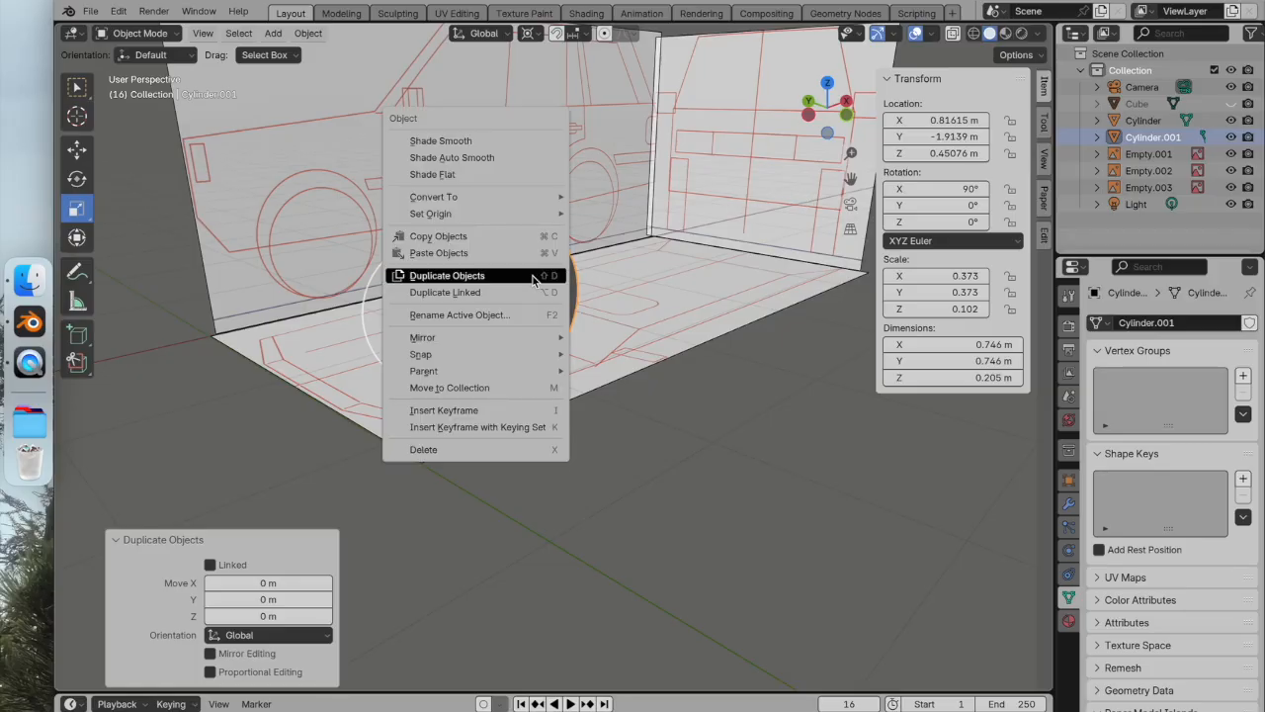
left_click(535, 276)
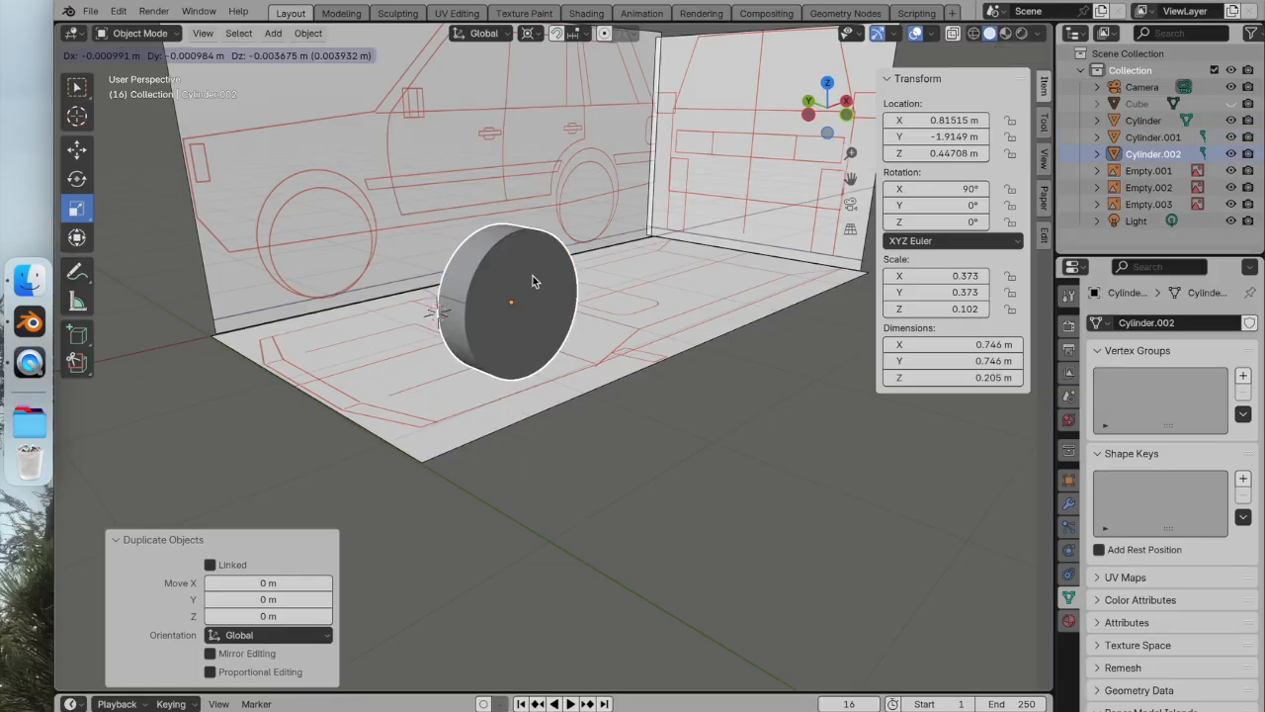
key("Escape")
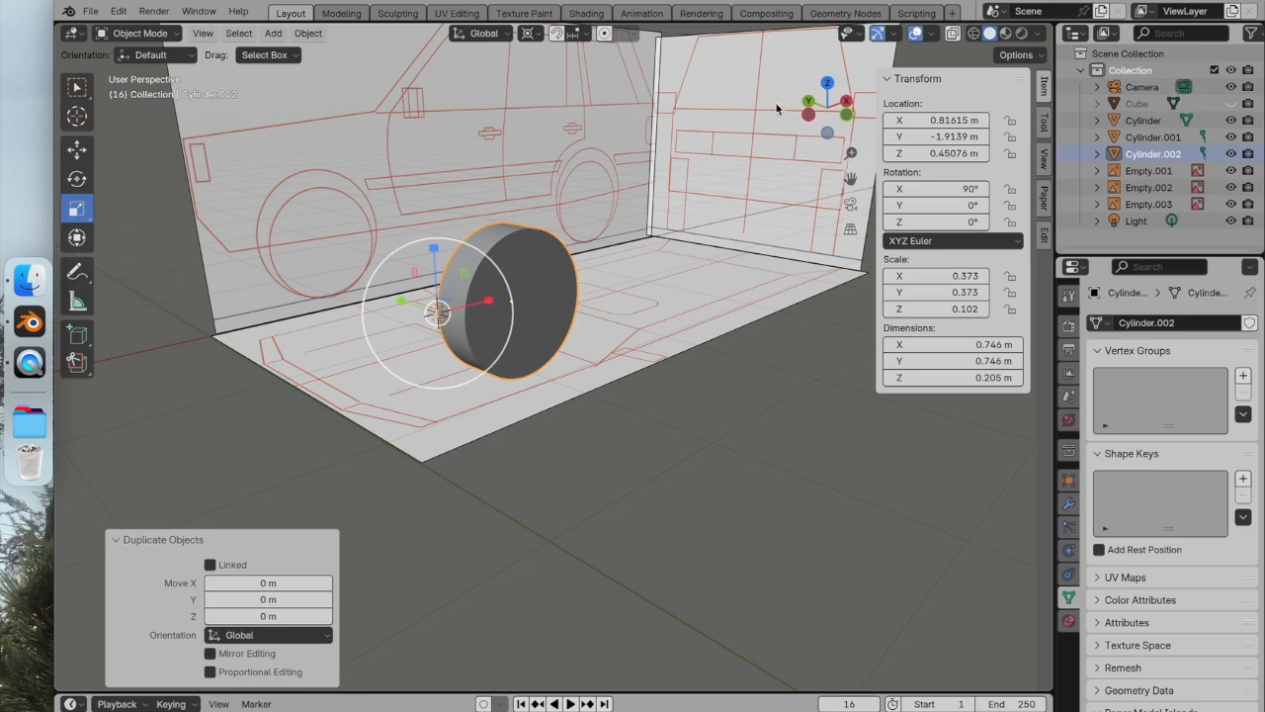
Scale the newest cylinder copy along Y by about 1.595 in the left view, to a width of about 0.326 m
left_click(807, 117)
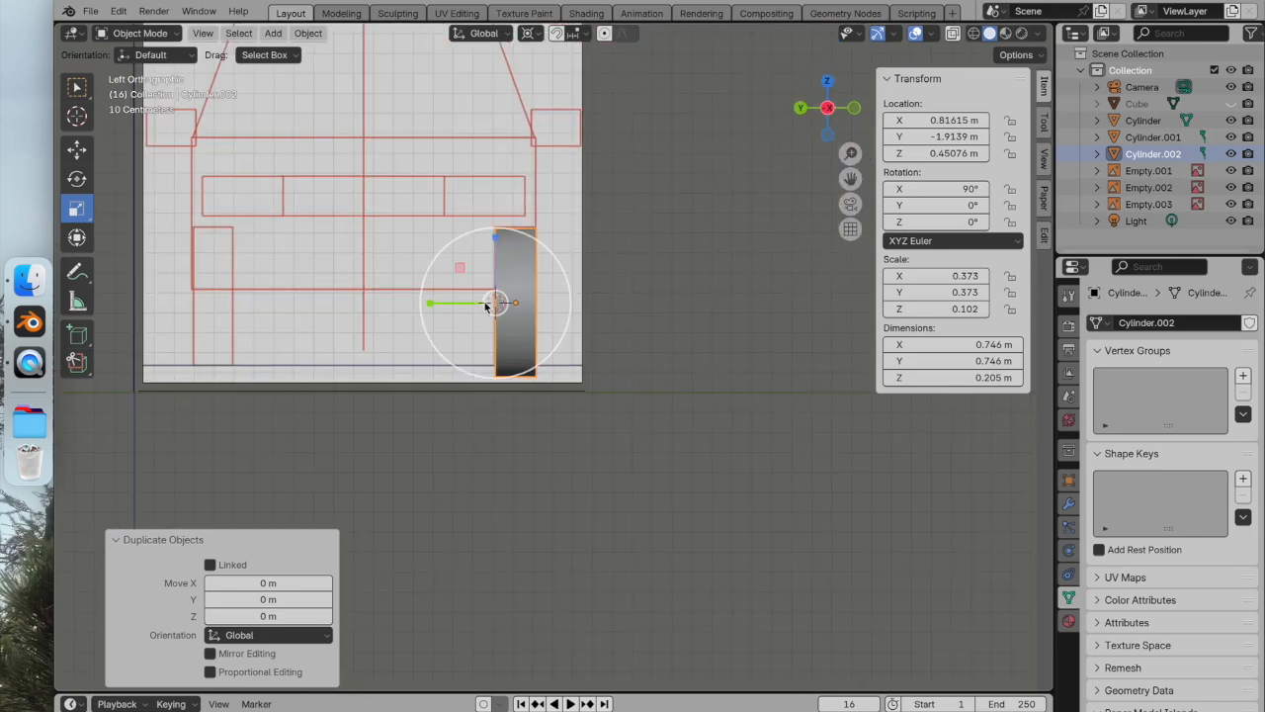
left_click_drag(430, 304, 388, 305)
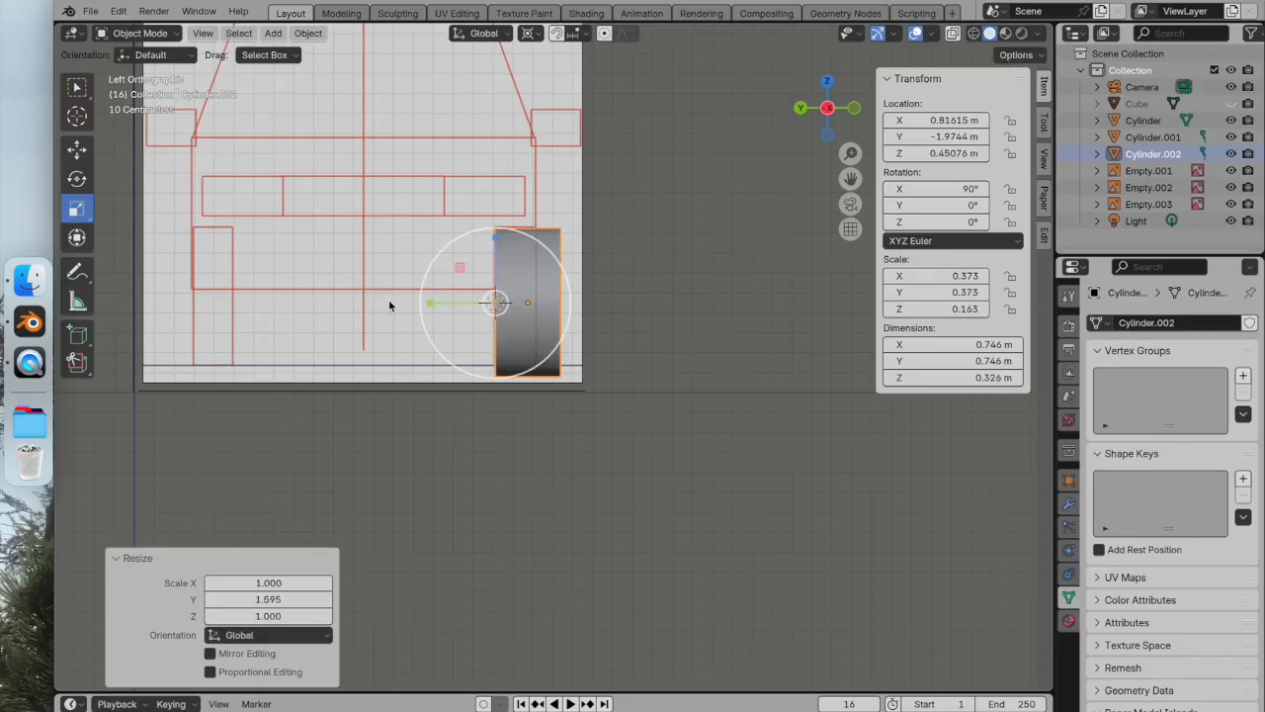
middle_click_drag(675, 227, 517, 252)
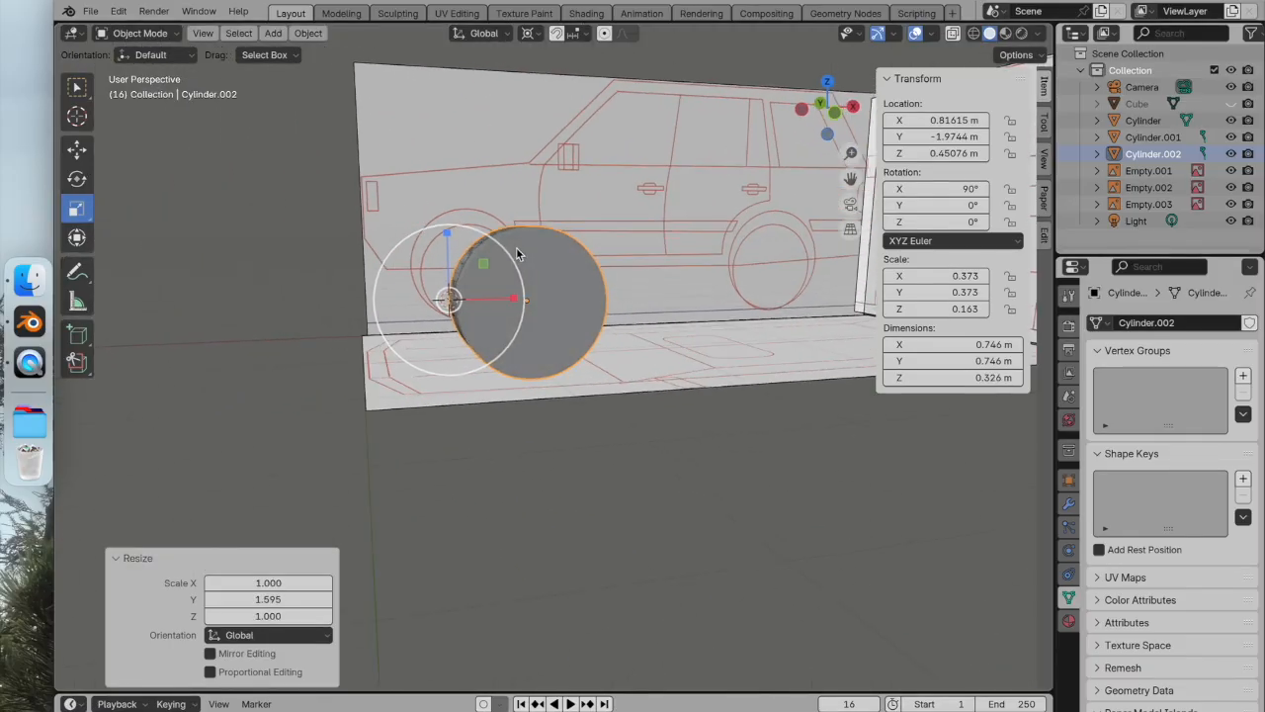
Set the transform pivot to the object's own center and scale the copy uniformly by about 1.163 in the front view
left_click(835, 113)
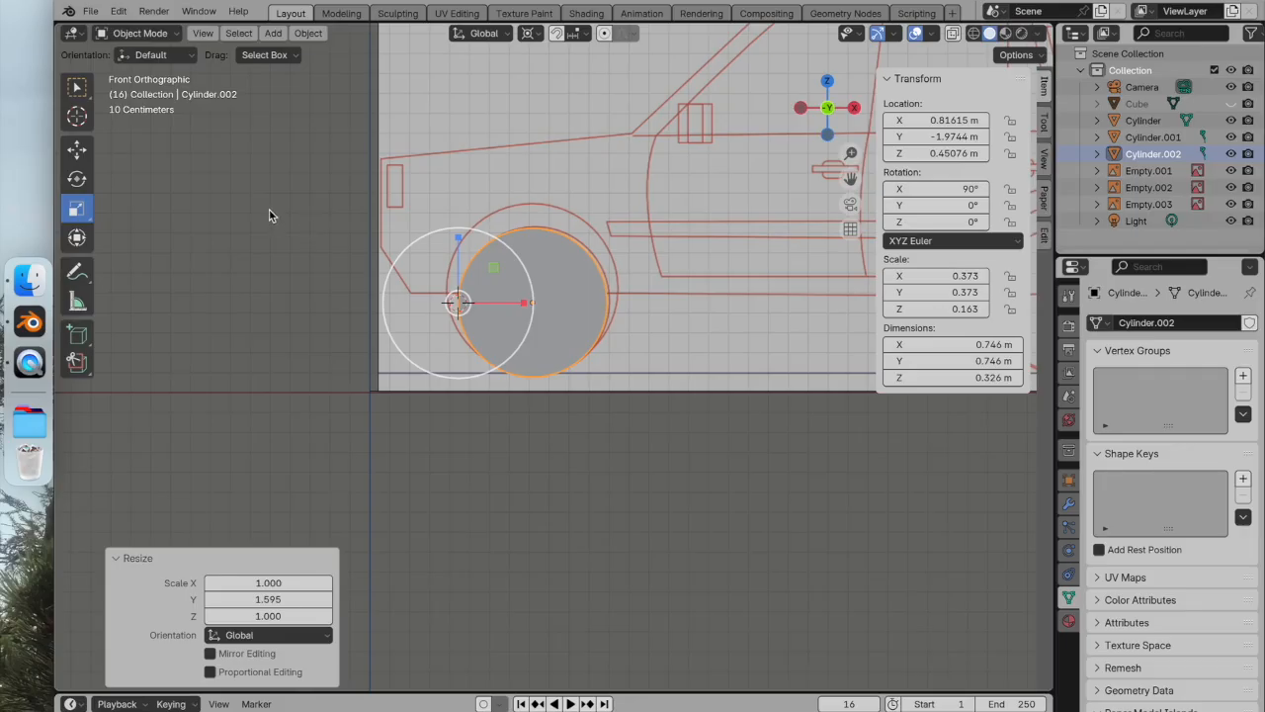
left_click(537, 36)
left_click(532, 73)
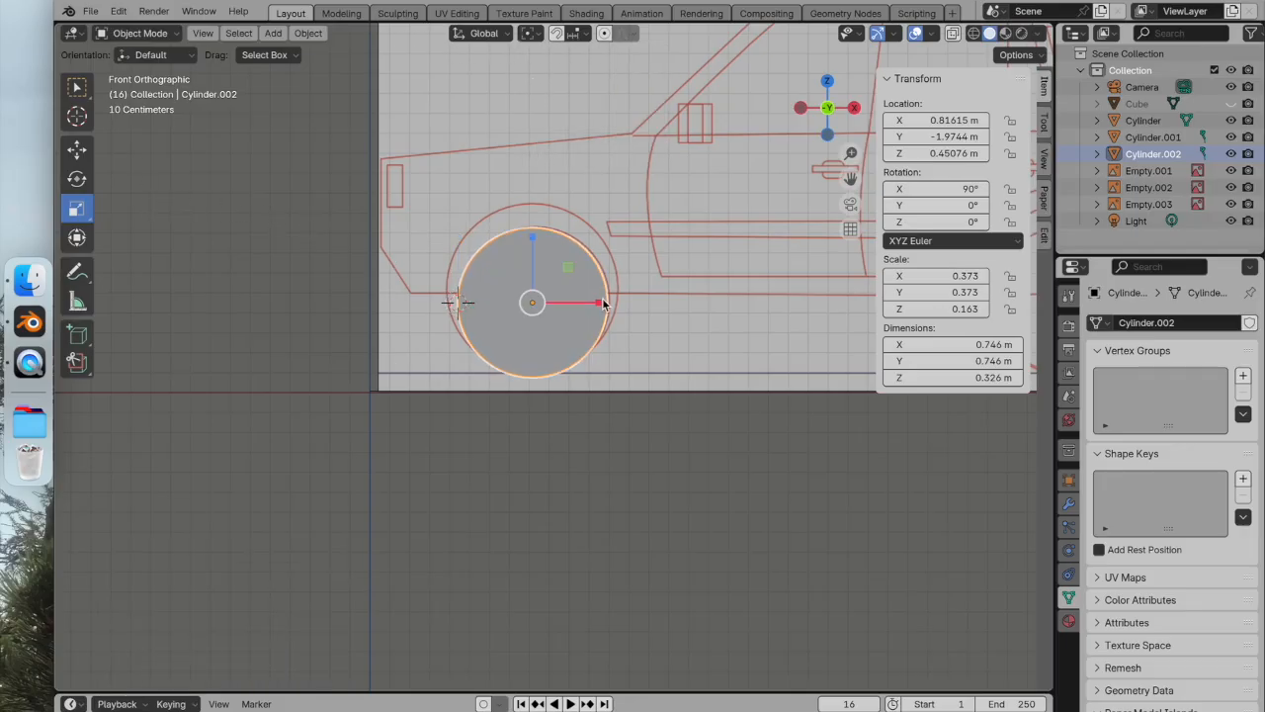
left_click_drag(600, 301, 614, 302)
key("super+z")
left_click_drag(587, 364, 597, 367)
Raise the enlarged cylinder about 0.063 m along Z to match the outer front wheel circle, and check the fit in wireframe shading
left_click(79, 148)
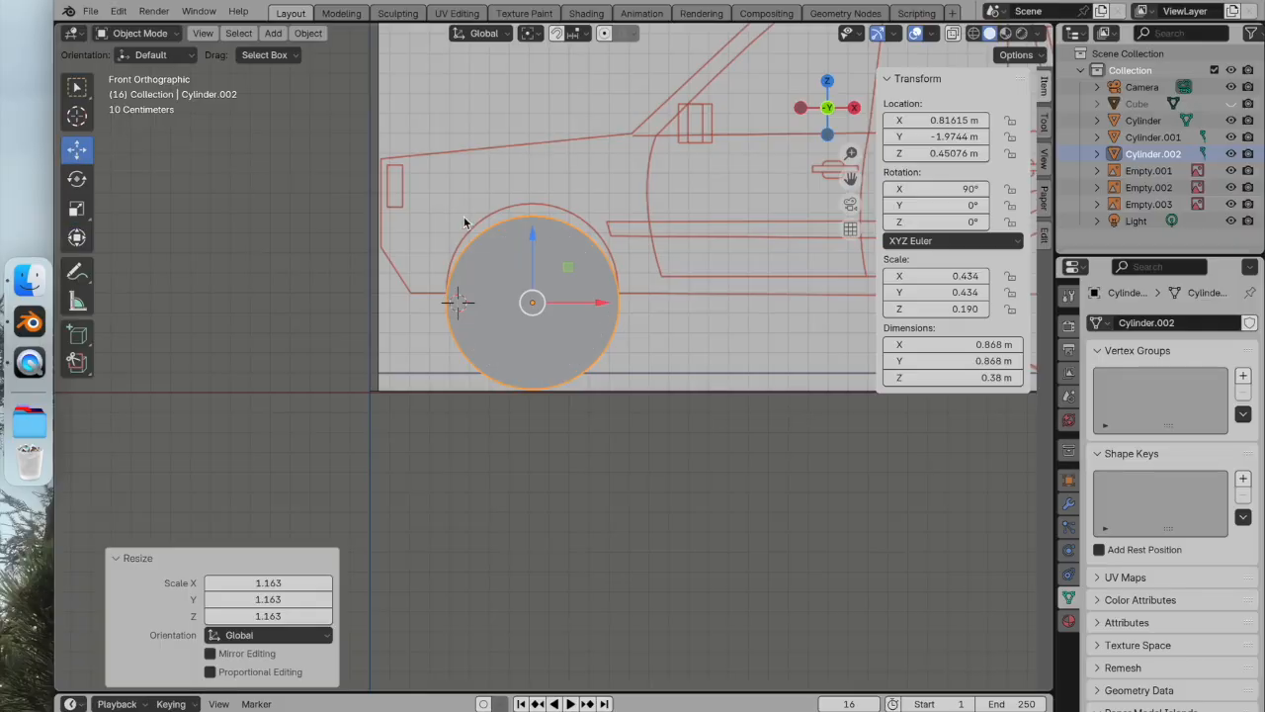
left_click_drag(533, 239, 534, 221)
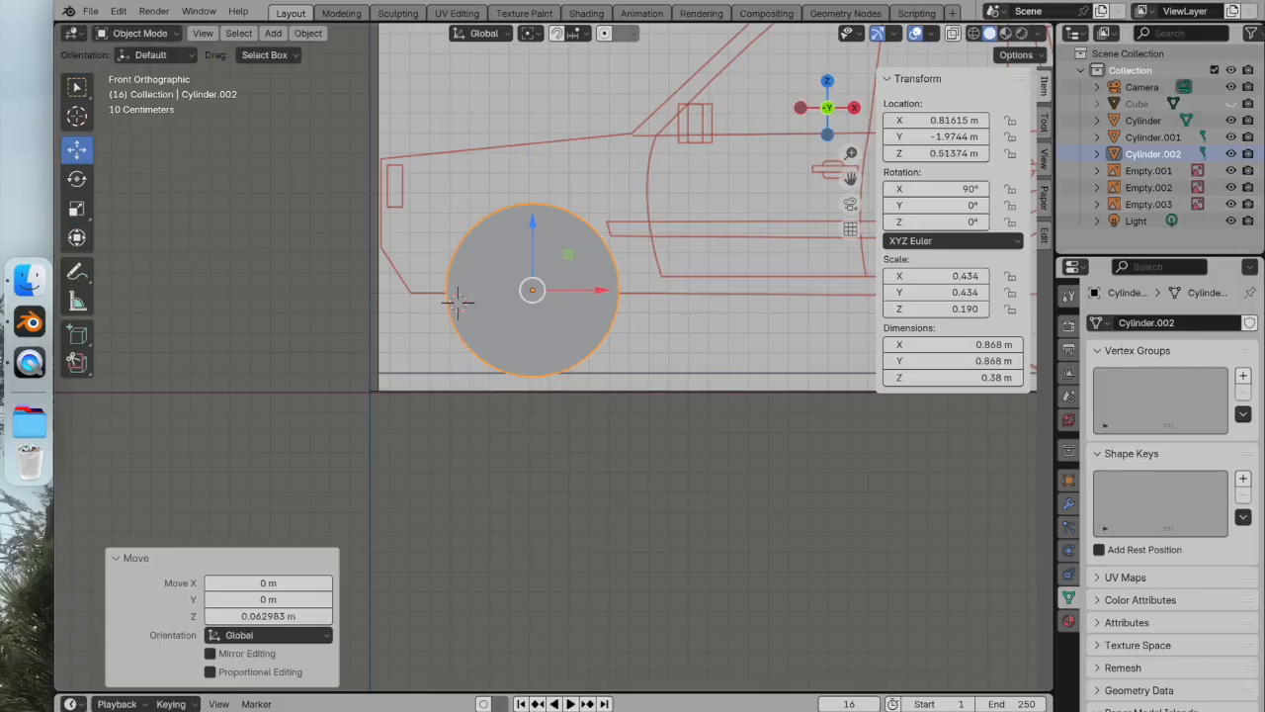
left_click(976, 34)
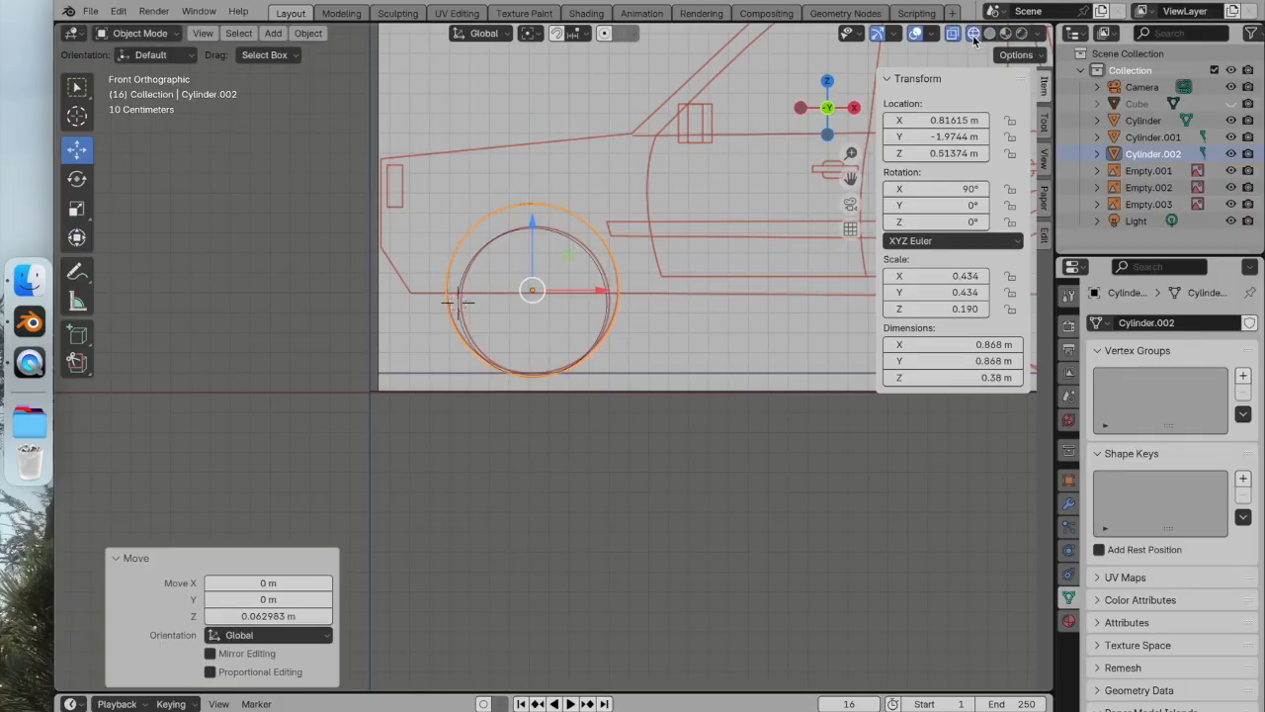
left_click(723, 340)
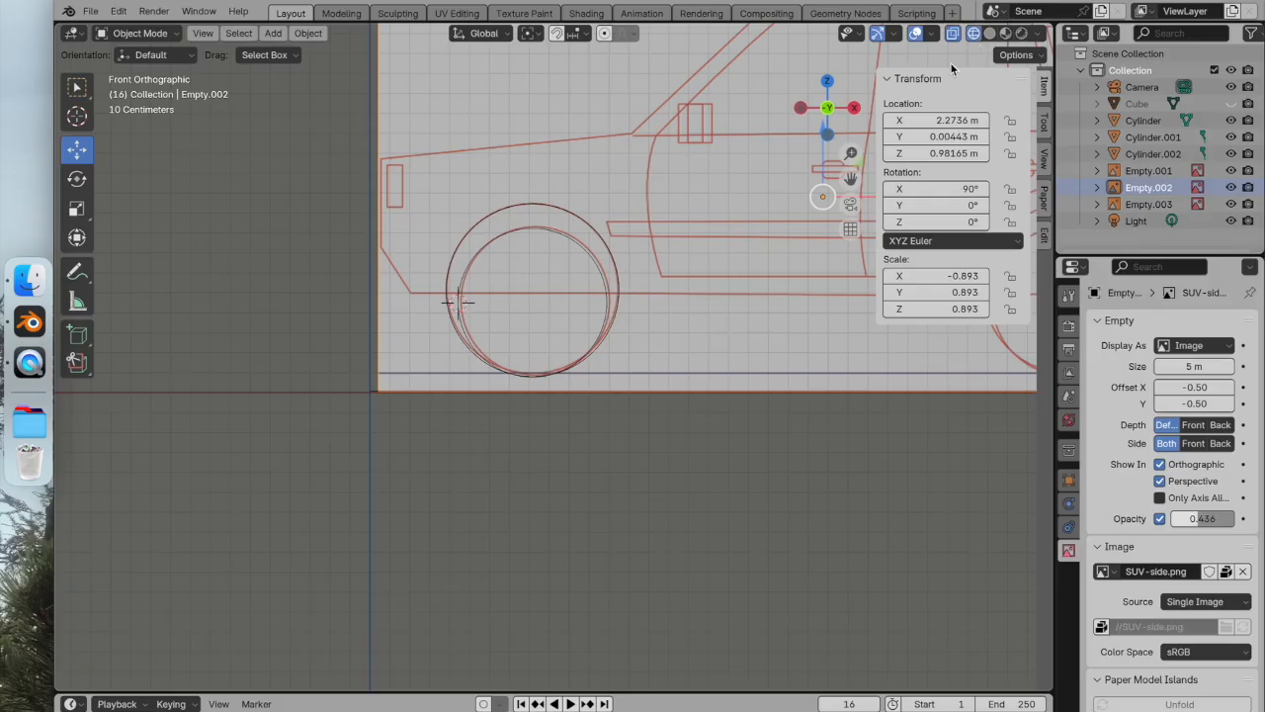
left_click(989, 34)
mouse_move(593, 247)
middle_mouse_down()
mouse_move(669, 260)
mouse_move(564, 314)
middle_mouse_up()
Duplicate the enlarged cylinder and move the copy along X onto the rear wheel circle of the side blueprint
left_click(527, 276)
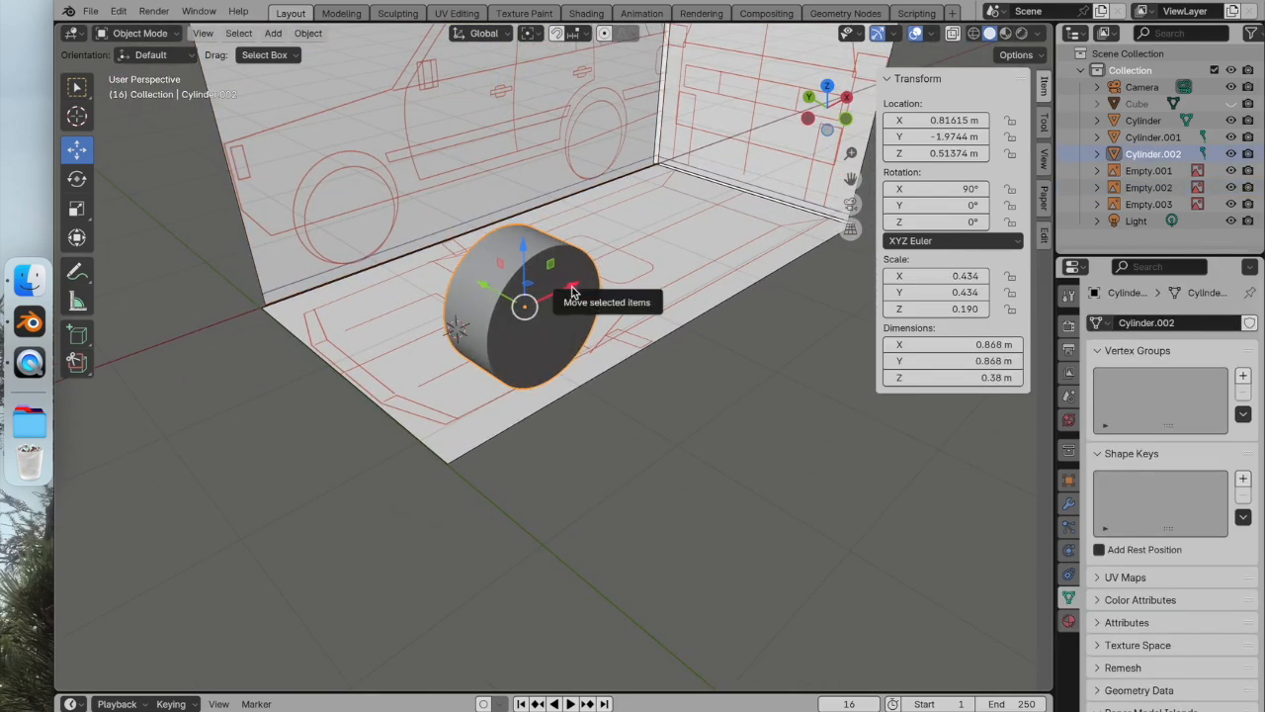
right_click(560, 286)
left_click(559, 285)
right_click(559, 284)
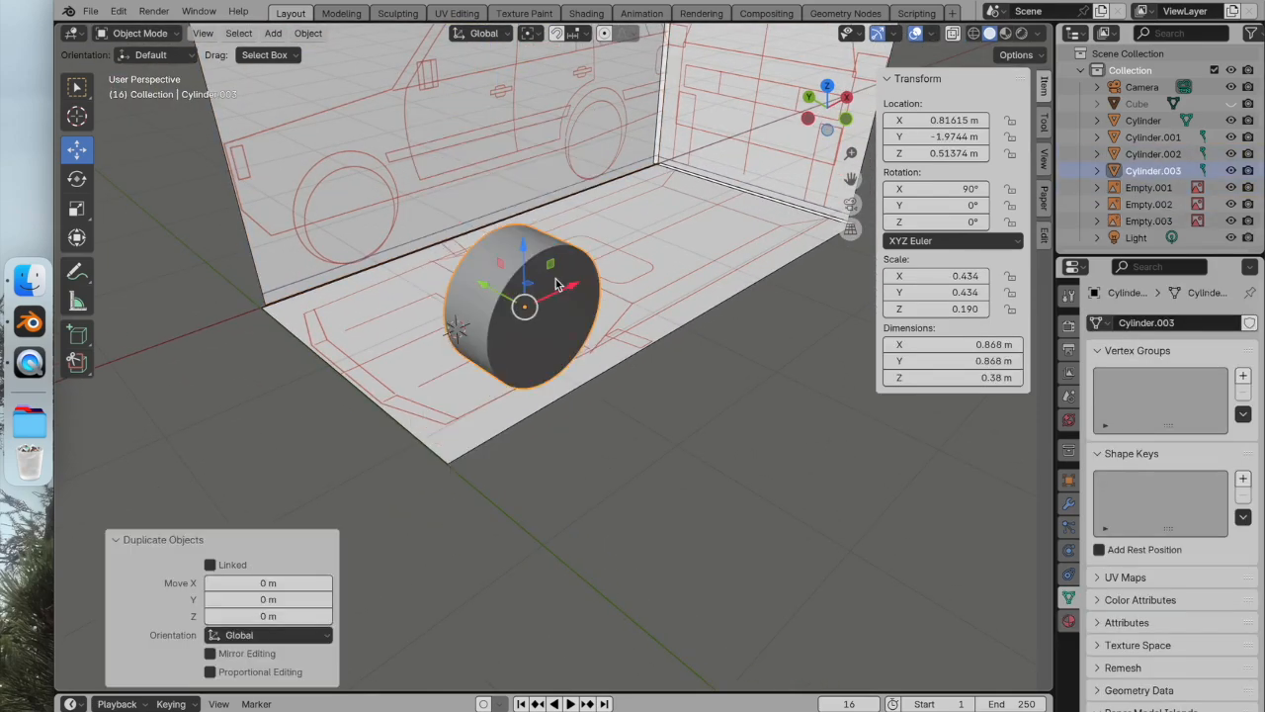
left_click_drag(593, 296, 806, 203)
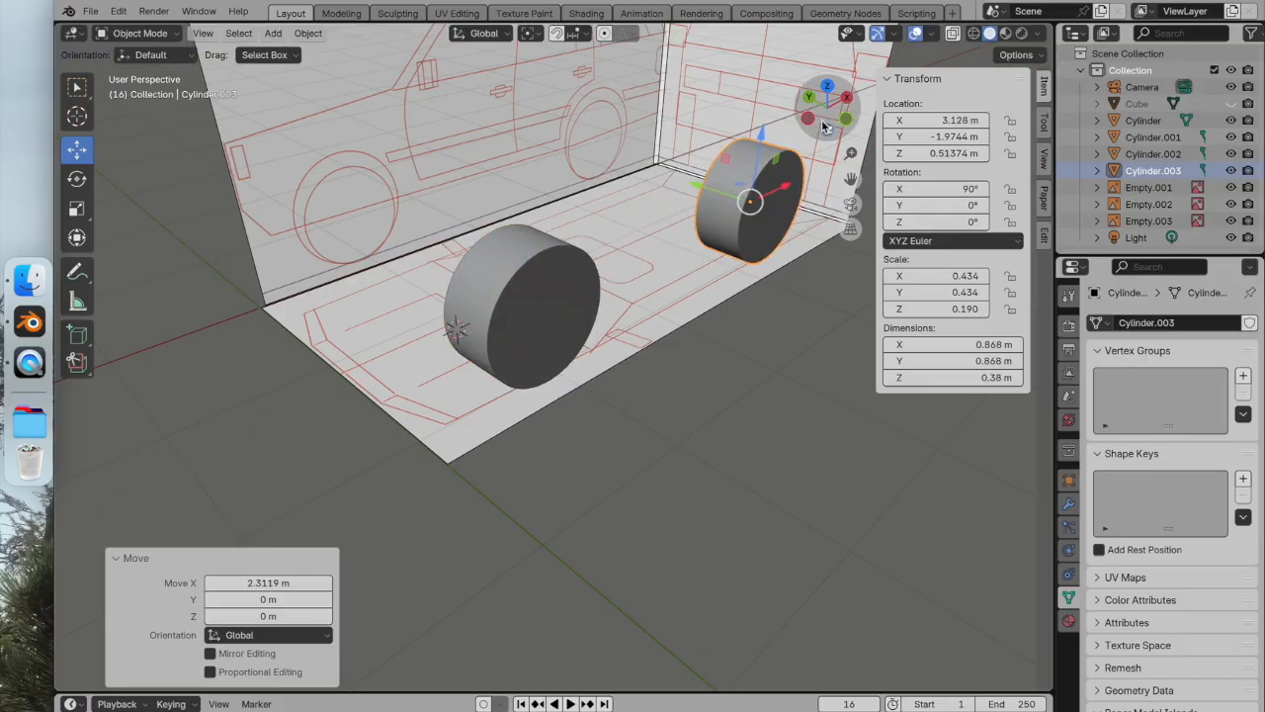
left_click(822, 120)
middle_click_drag(778, 206, 387, 243, "shift")
scroll(396, 244, "down", 1)
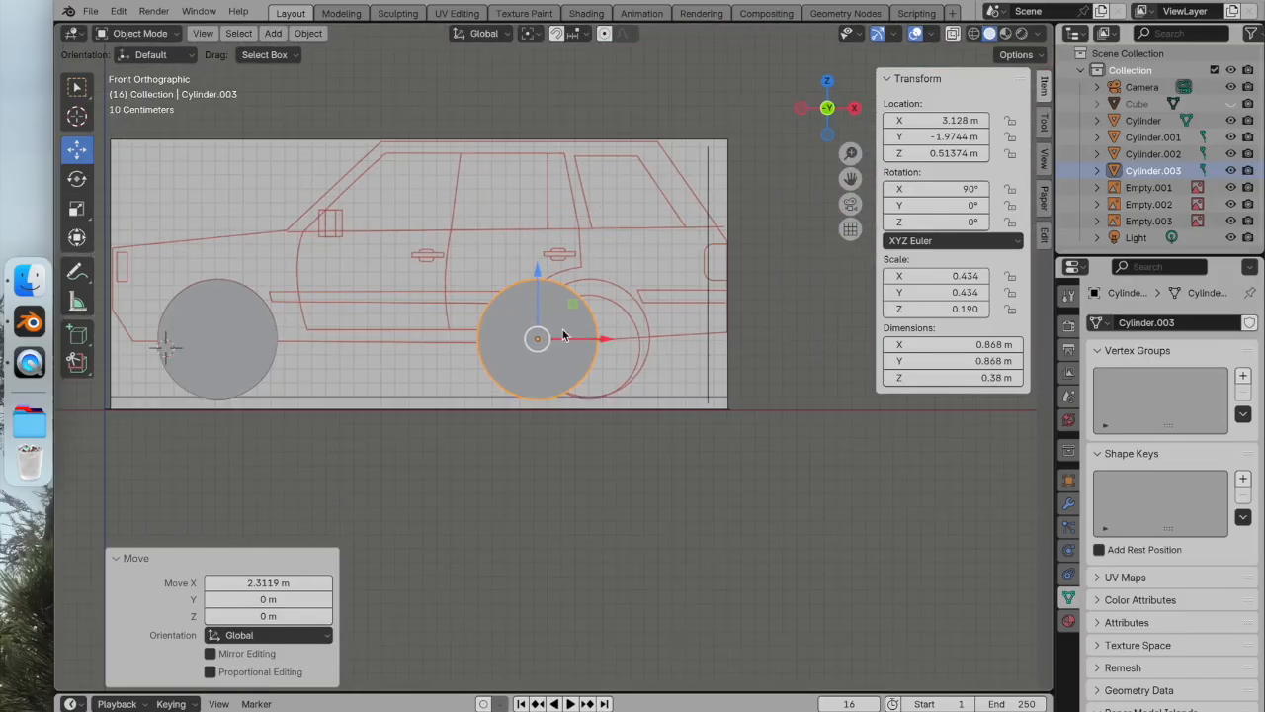
left_click_drag(610, 339, 664, 339)
Duplicate the front and rear large cylinders together and move the copies about 1.653 m along Y to the opposite side
middle_click_drag(395, 333, 679, 334)
left_click(539, 469, "shift")
scroll(544, 398, "up", 6)
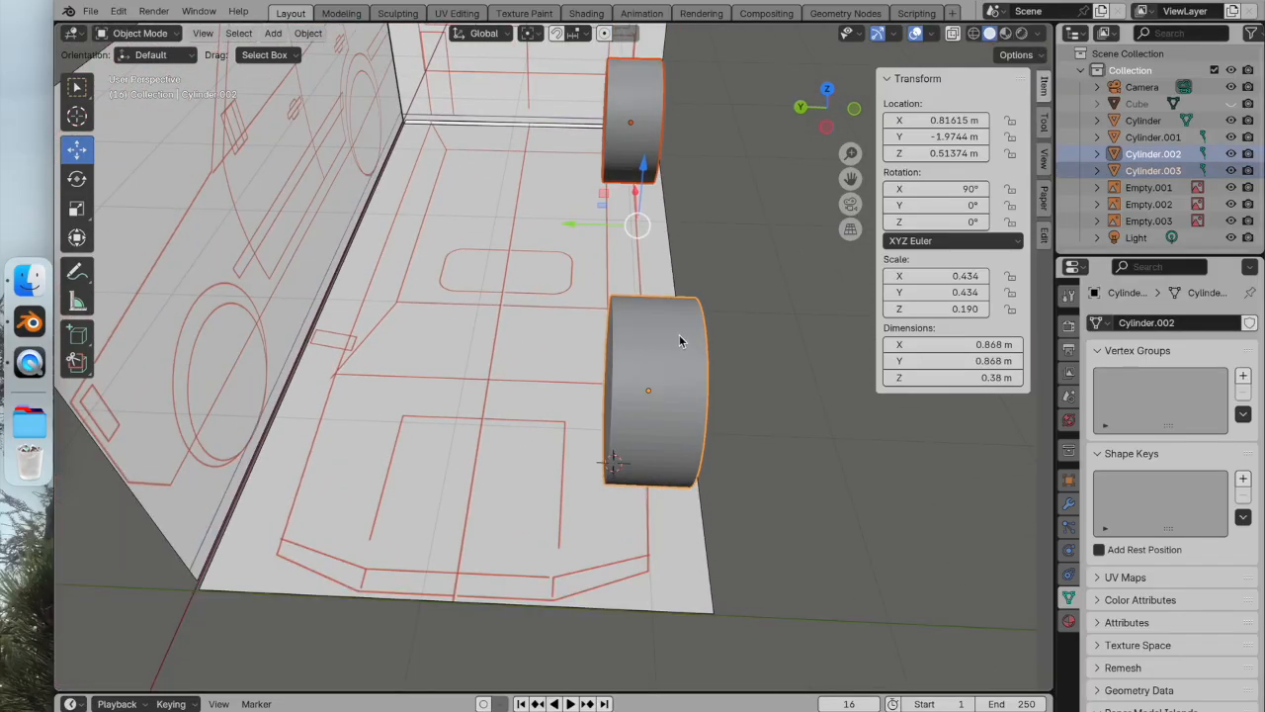
right_click(679, 336)
left_click(679, 341)
right_click(678, 340)
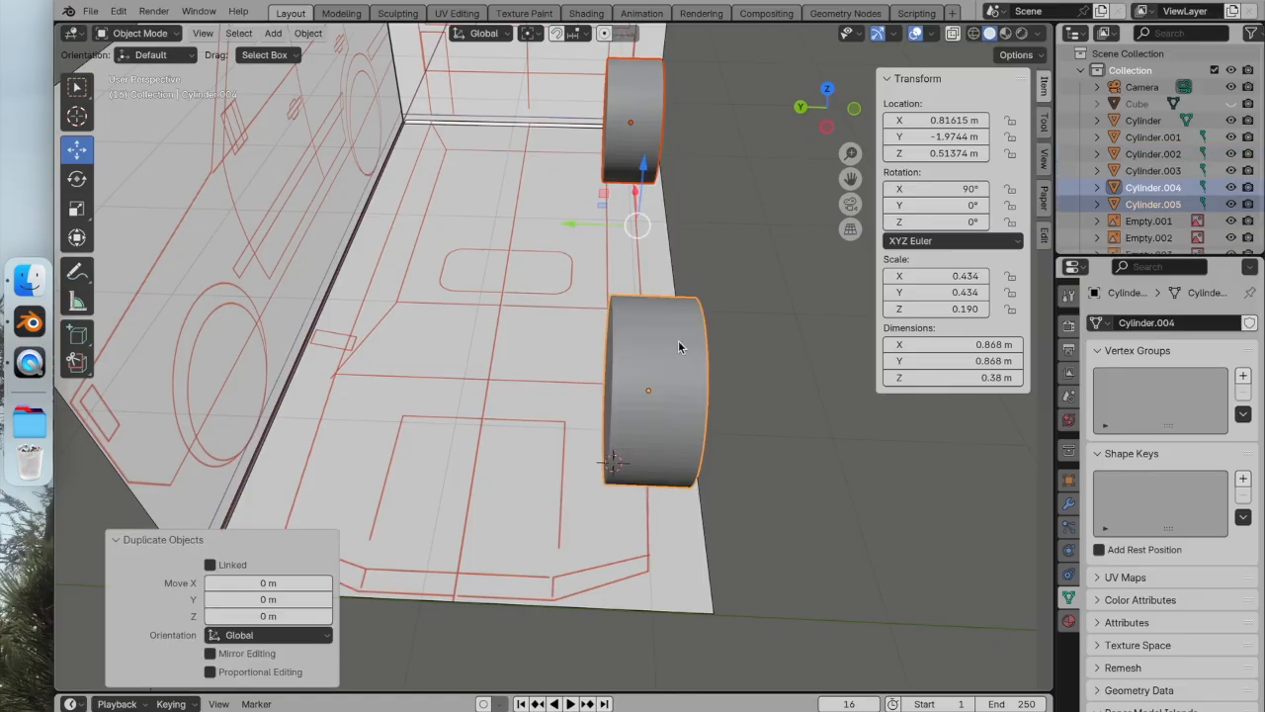
left_click_drag(569, 227, 295, 226)
left_click(825, 127)
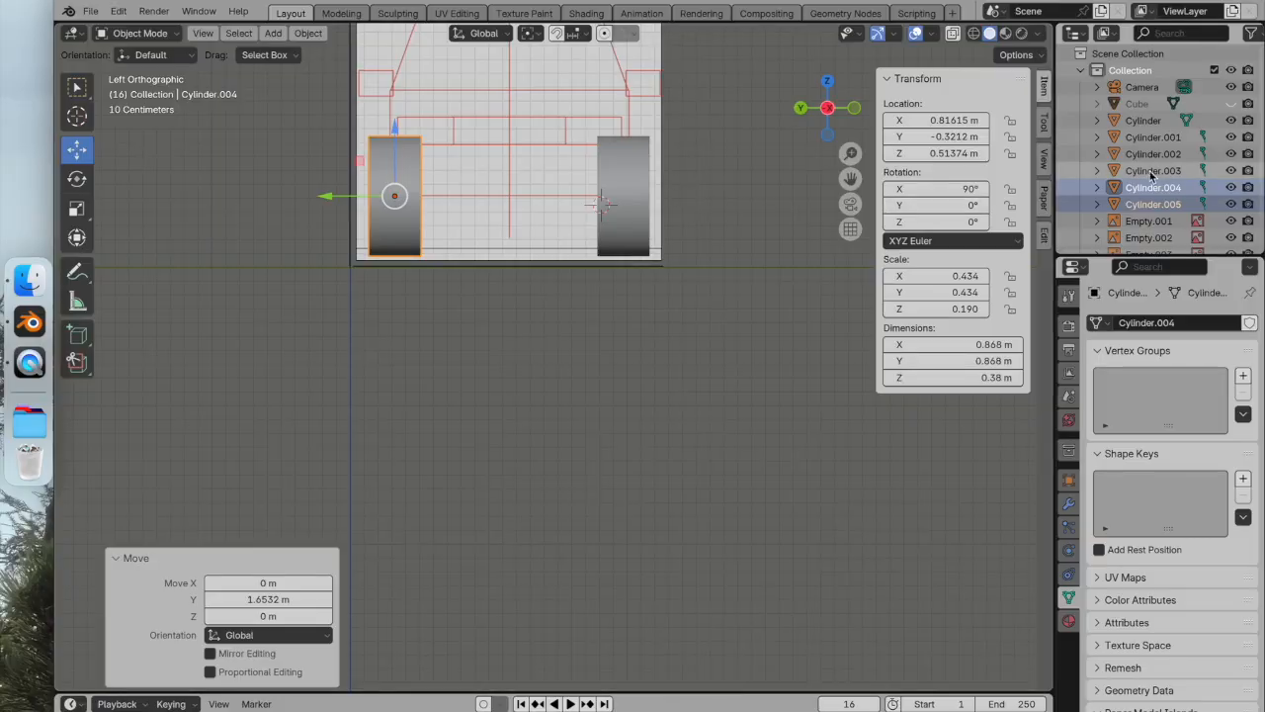
Show the hidden Cube body and compare it and the wheels with the front blueprint using temporary X-ray display
left_click(1230, 103)
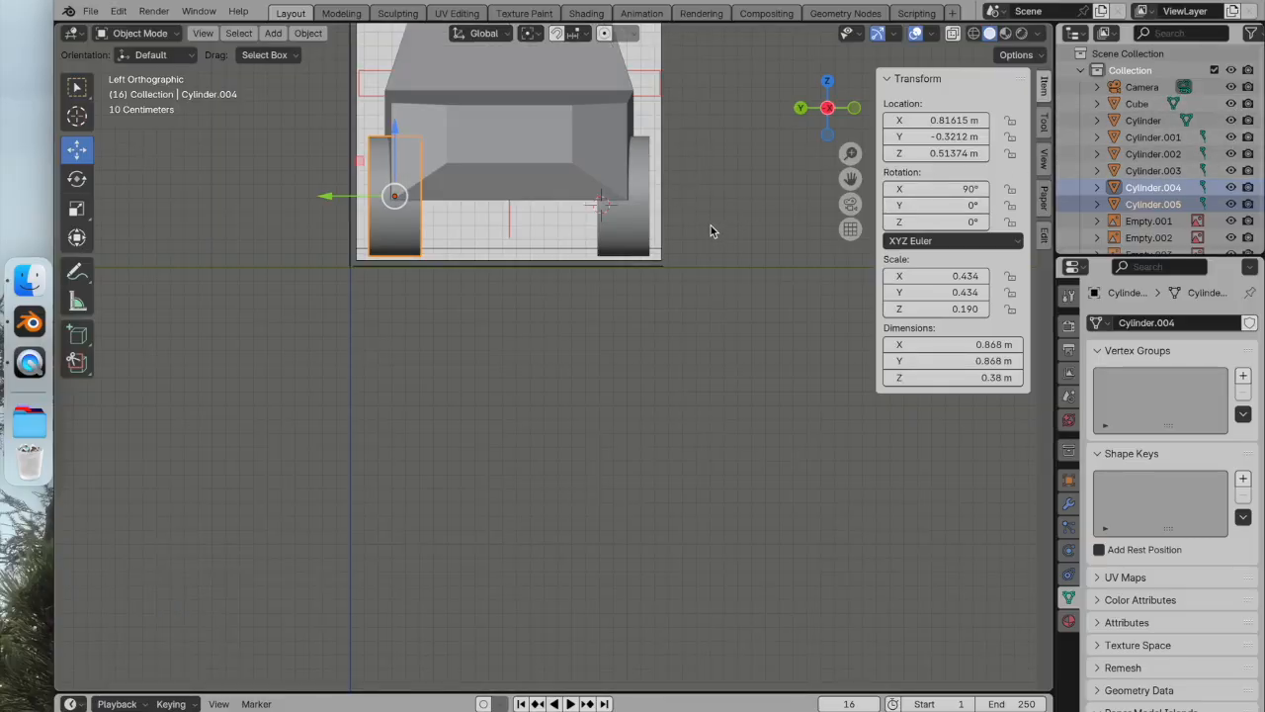
scroll(711, 232, "up", 2)
middle_click_drag(651, 197, 701, 221, "shift")
scroll(700, 222, "down", 2)
middle_click_drag(738, 286, 738, 412, "shift")
scroll(684, 293, "up", 2)
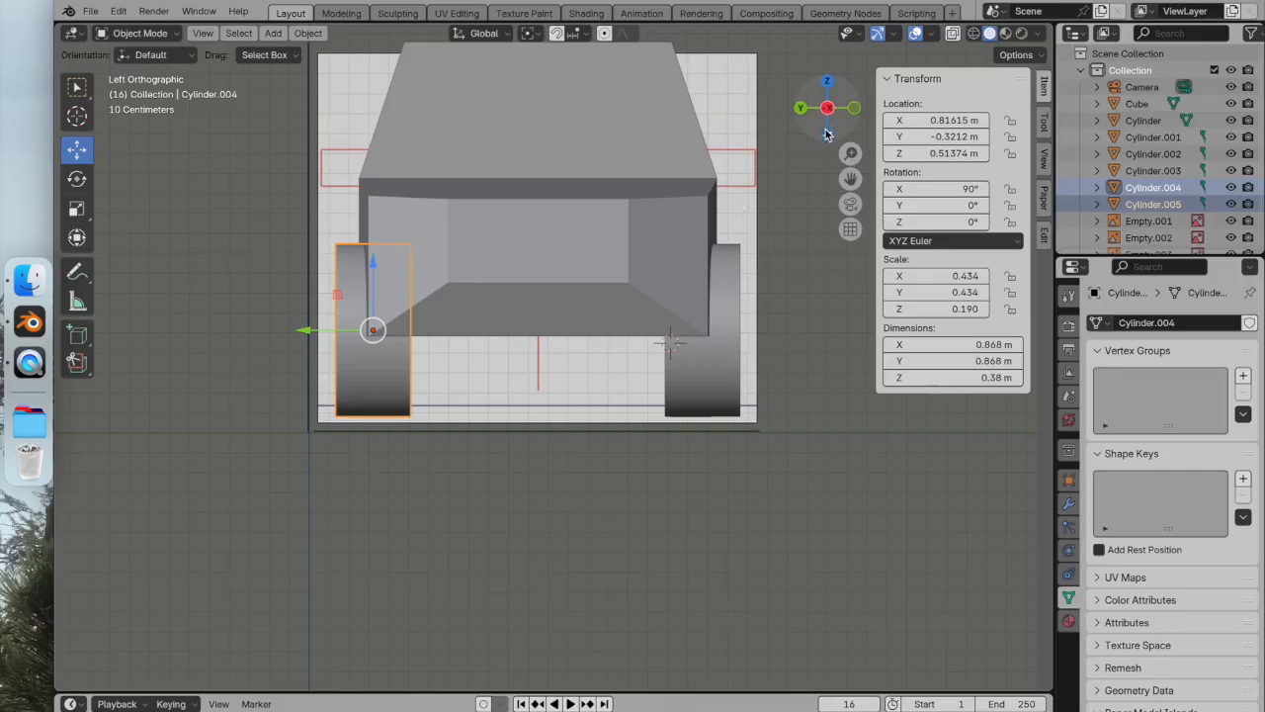
left_click(952, 34)
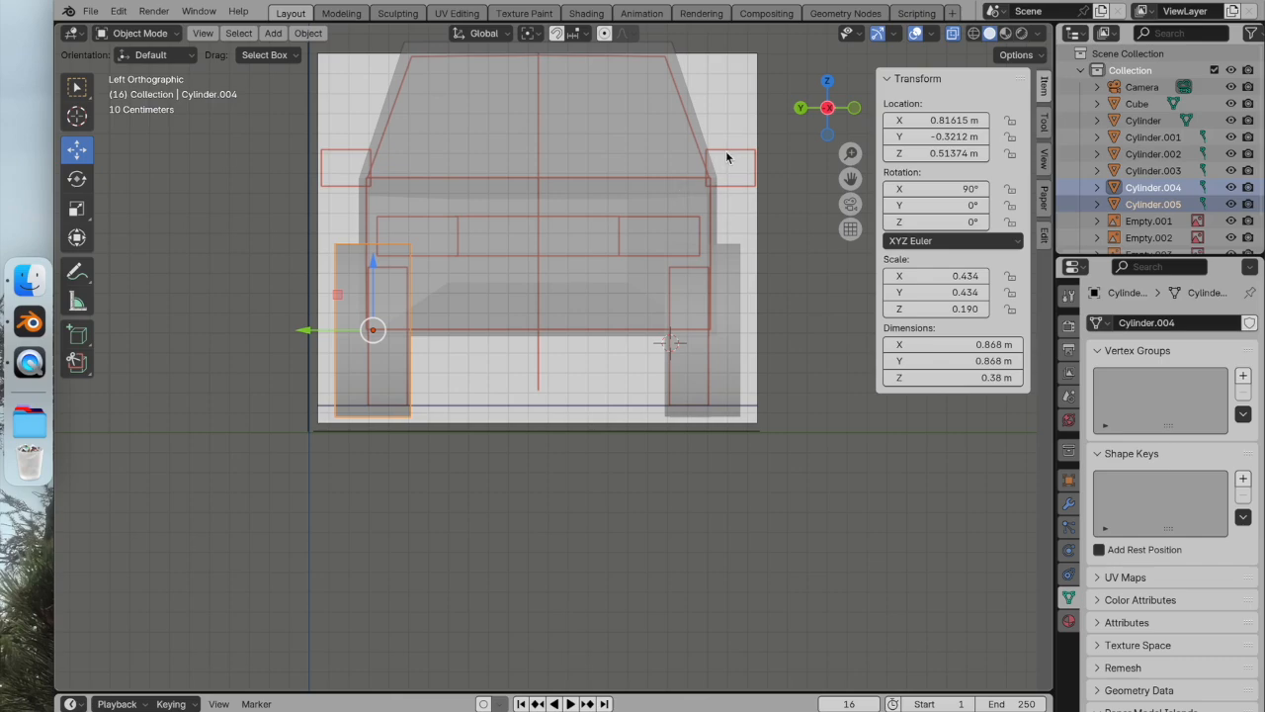
left_click(949, 38)
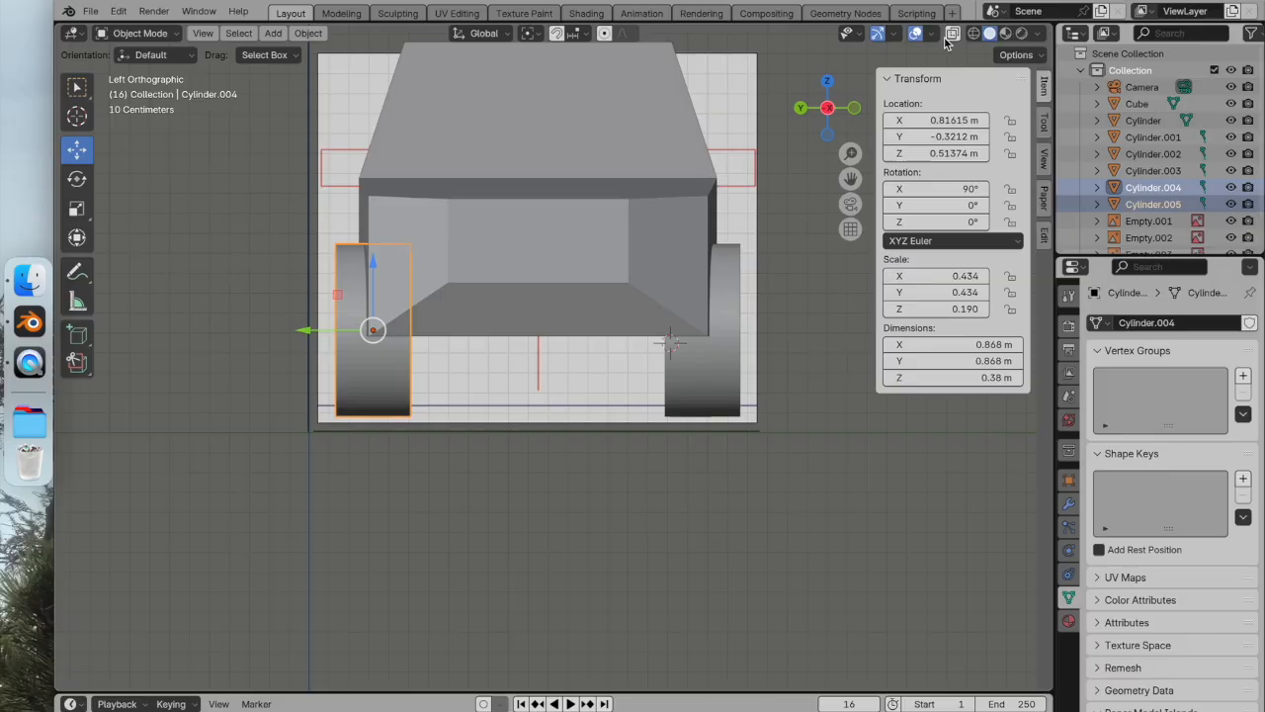
Select the Cube body in a perspective view of the whole car
left_click(697, 220)
middle_click_drag(673, 324, 608, 352)
scroll(596, 322, "down", 5)
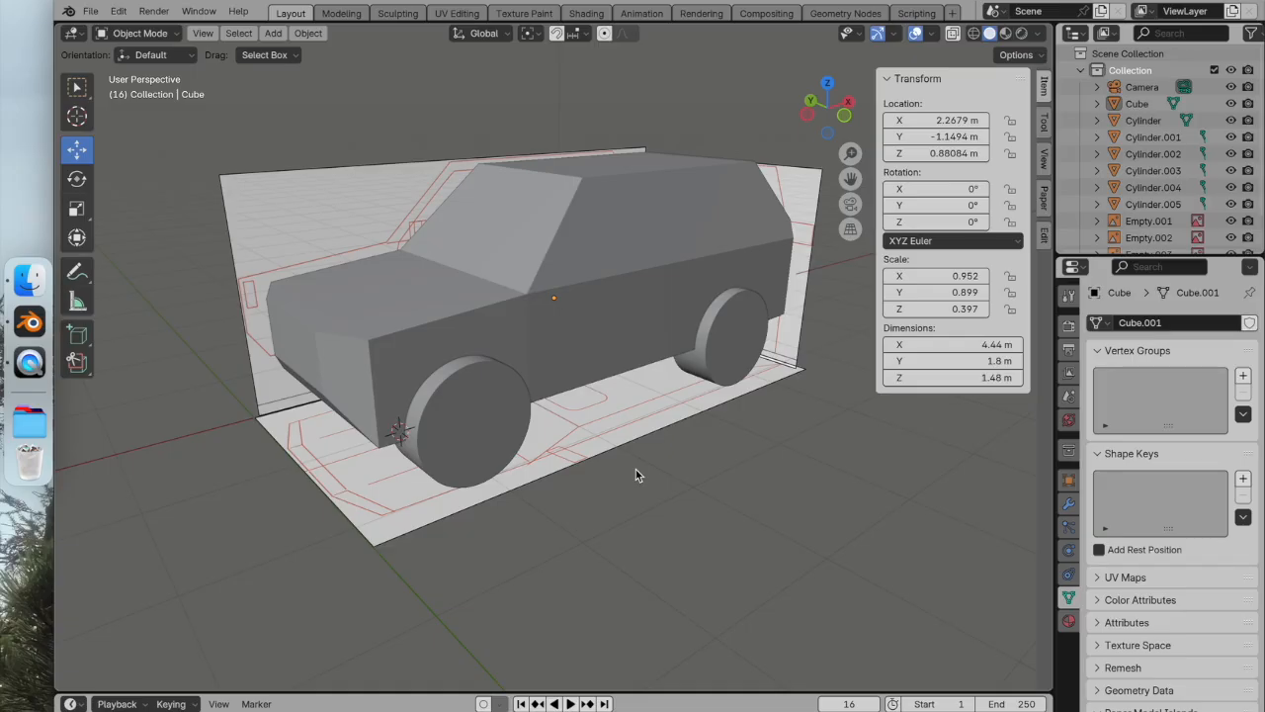
scroll(635, 472, "up", 1)
scroll(636, 470, "down", 4)
scroll(636, 470, "up", 2)
left_click(90, 11)
left_click(556, 299)
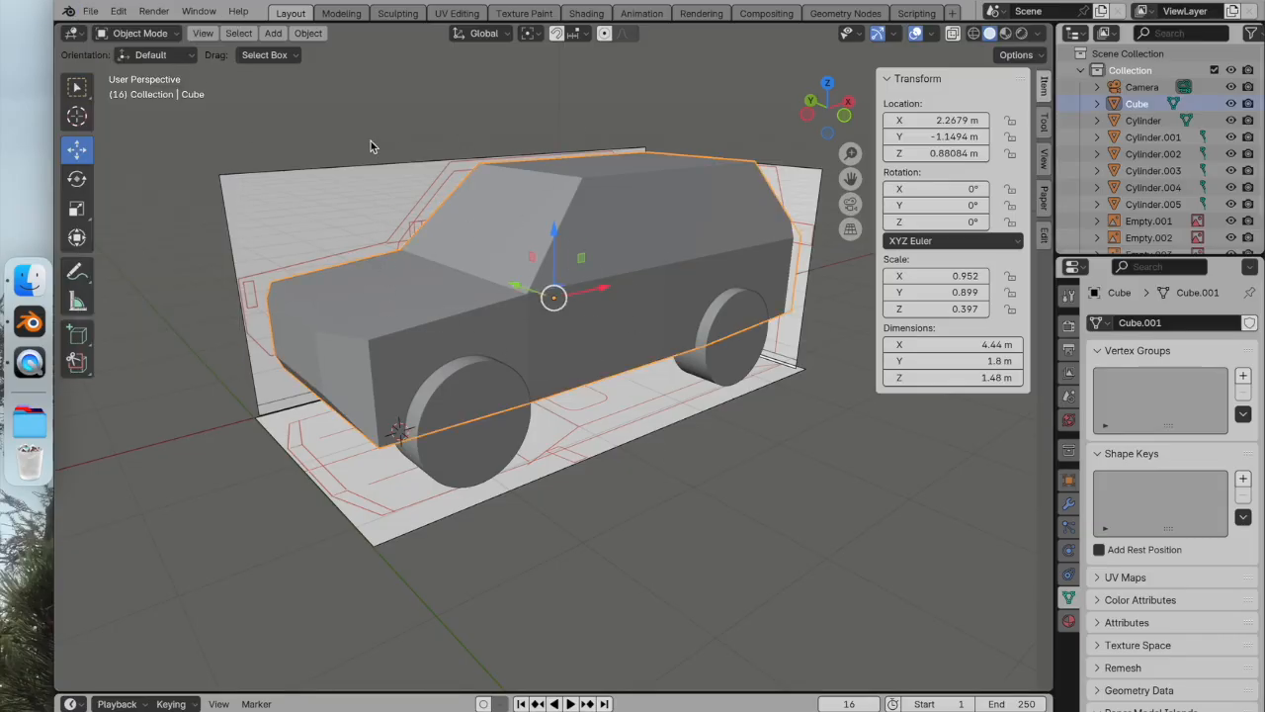
Save the project as a new file named SUV-2.blend
left_click(92, 12)
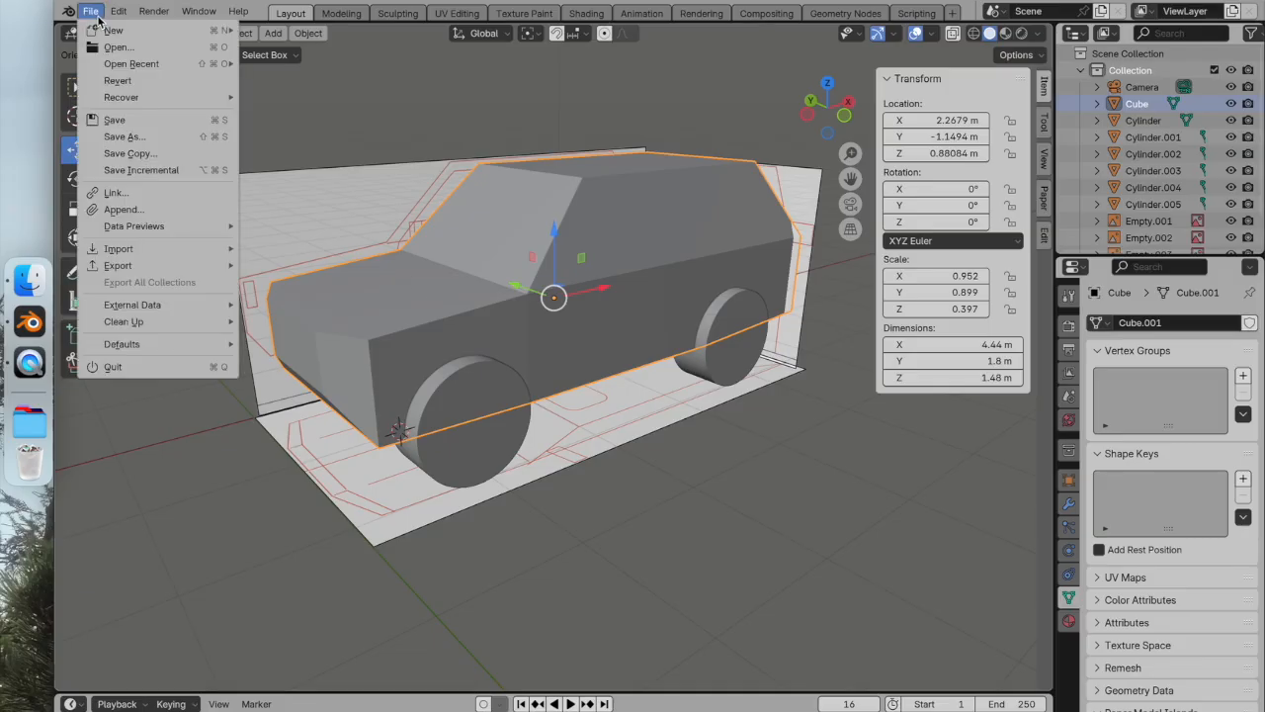
left_click(124, 136)
left_click(395, 617)
left_click(399, 616)
type("-2")
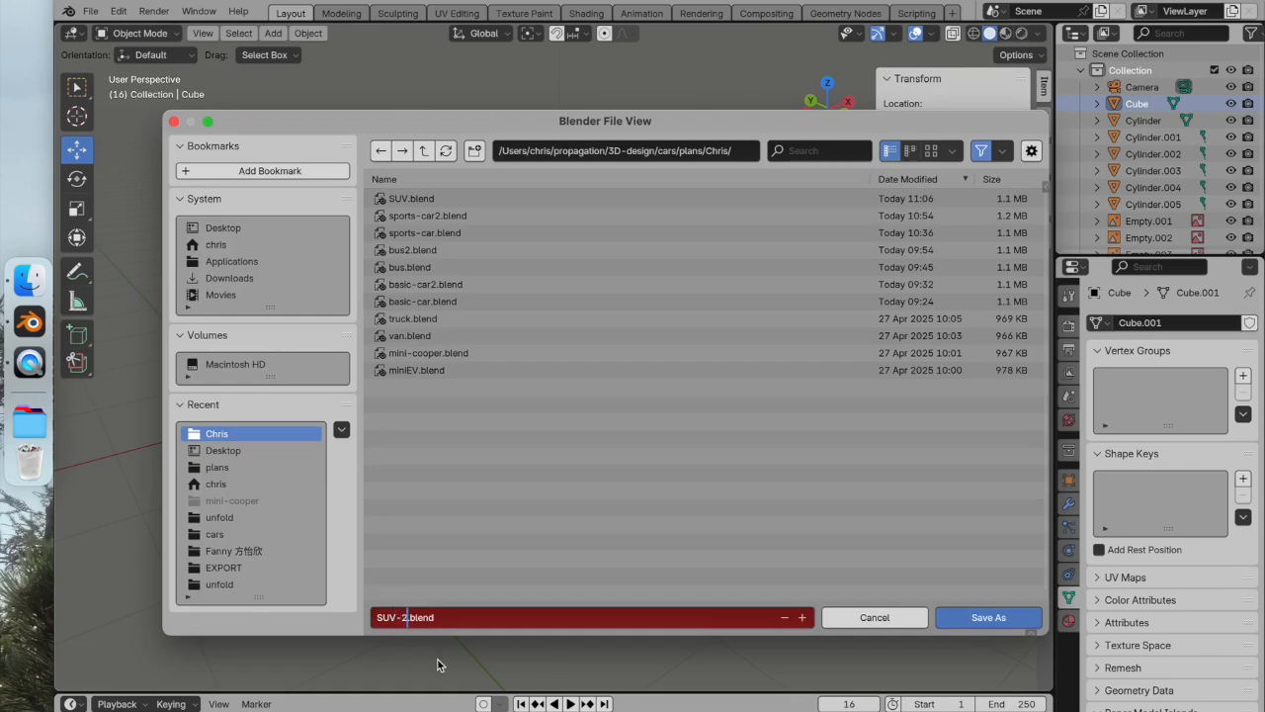
left_click(982, 616)
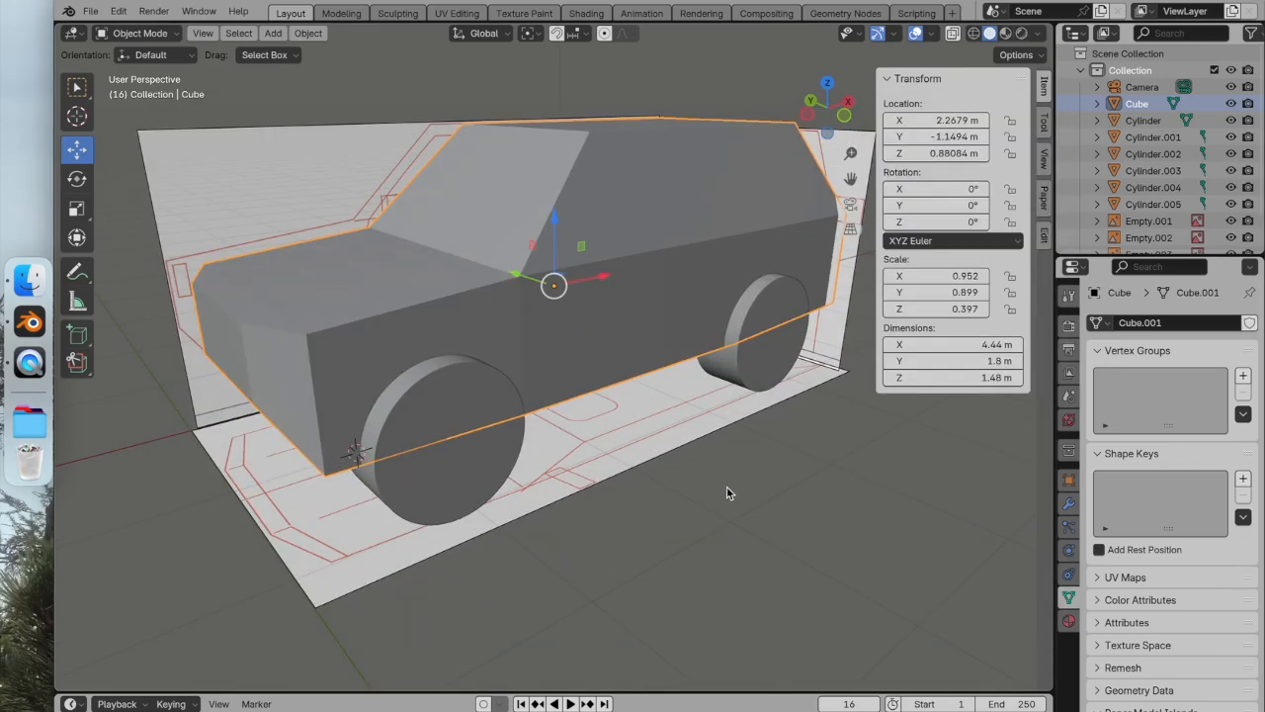
Hide the three reference image empties, Empty.001, Empty.002 and Empty.003
scroll(1211, 197, "down", 2)
left_click(1202, 190)
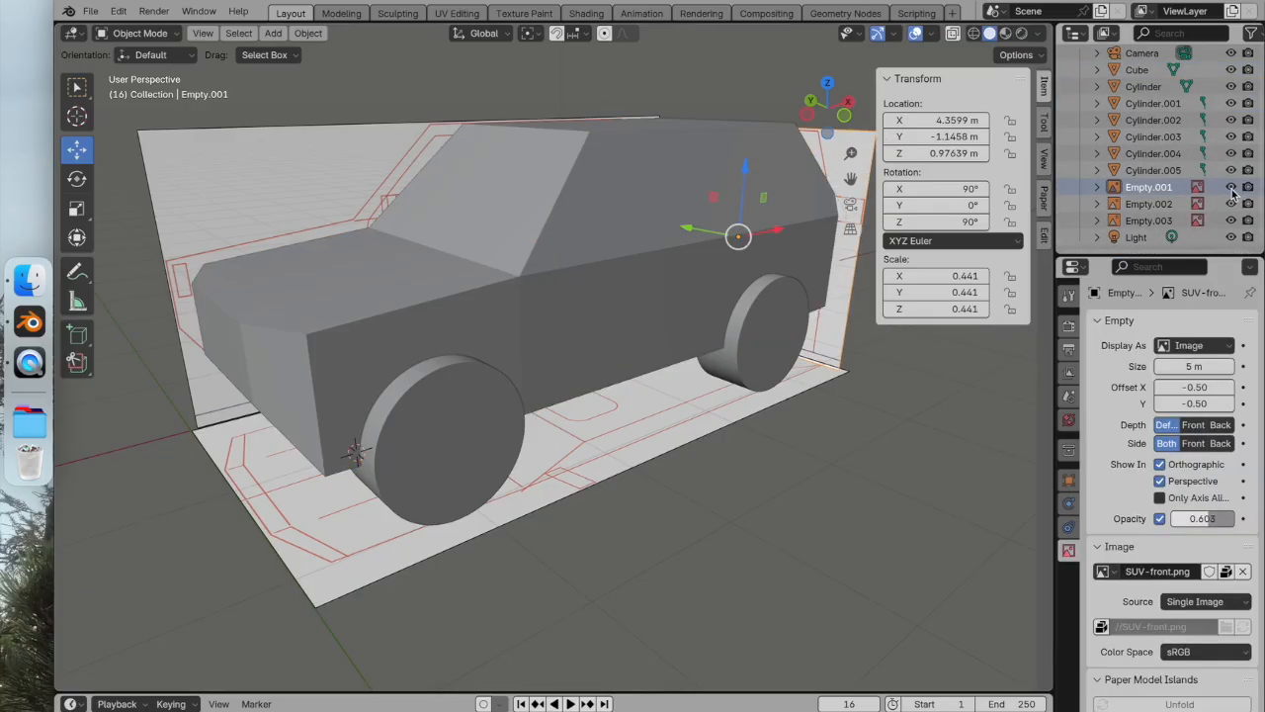
left_click(1231, 186)
left_click(1231, 204)
left_click(1230, 220)
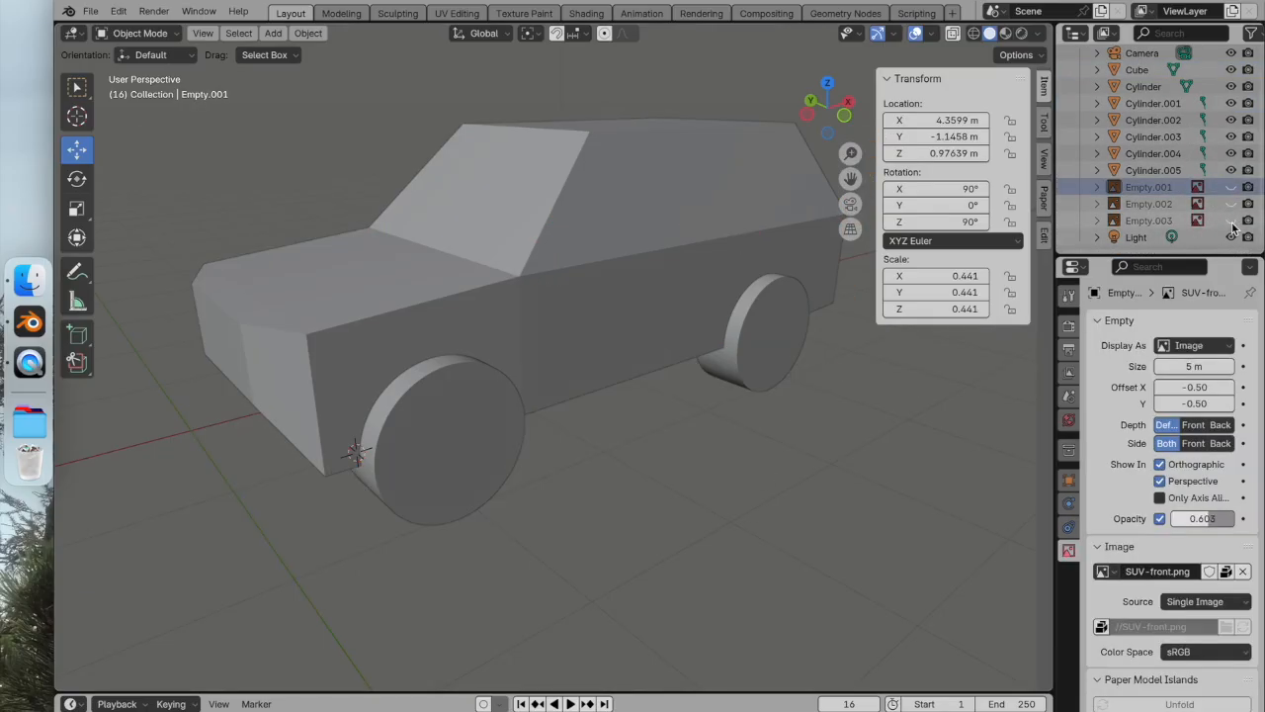
Examine the underside of the car and how the wheel cylinders overlap the body, using a bottom view and X-ray display
middle_click_drag(735, 341, 714, 275)
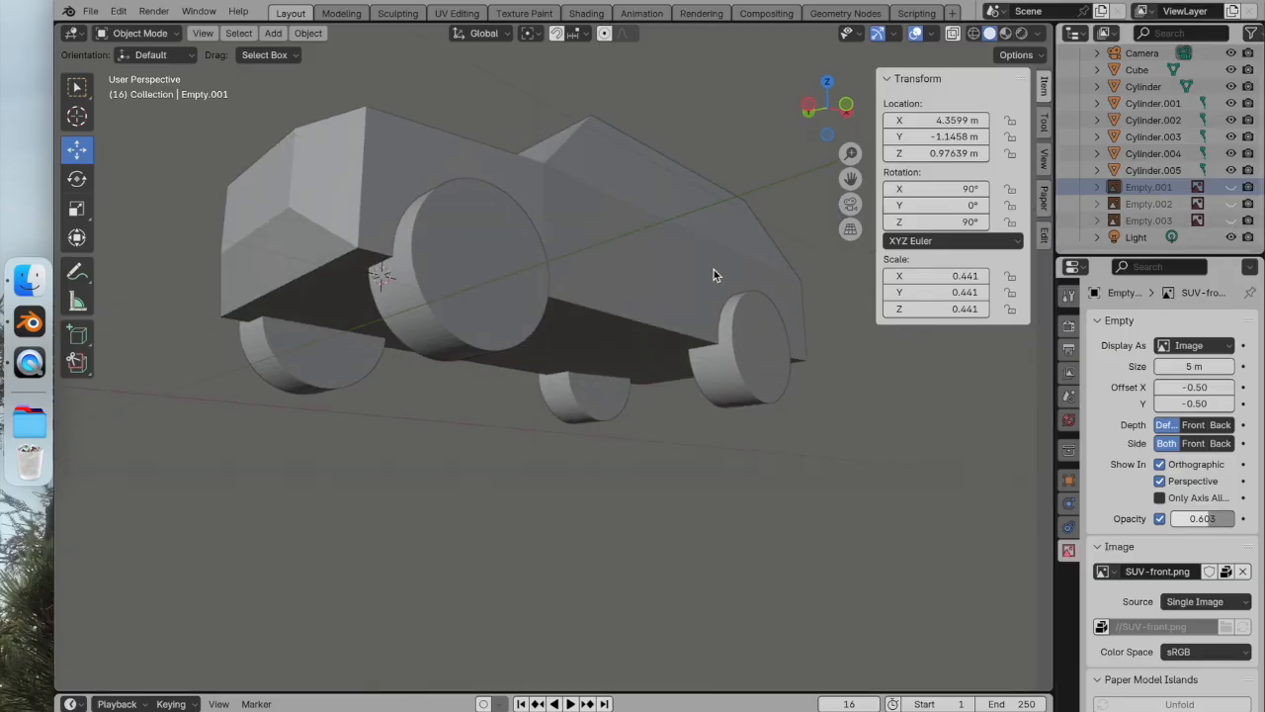
left_click(826, 134)
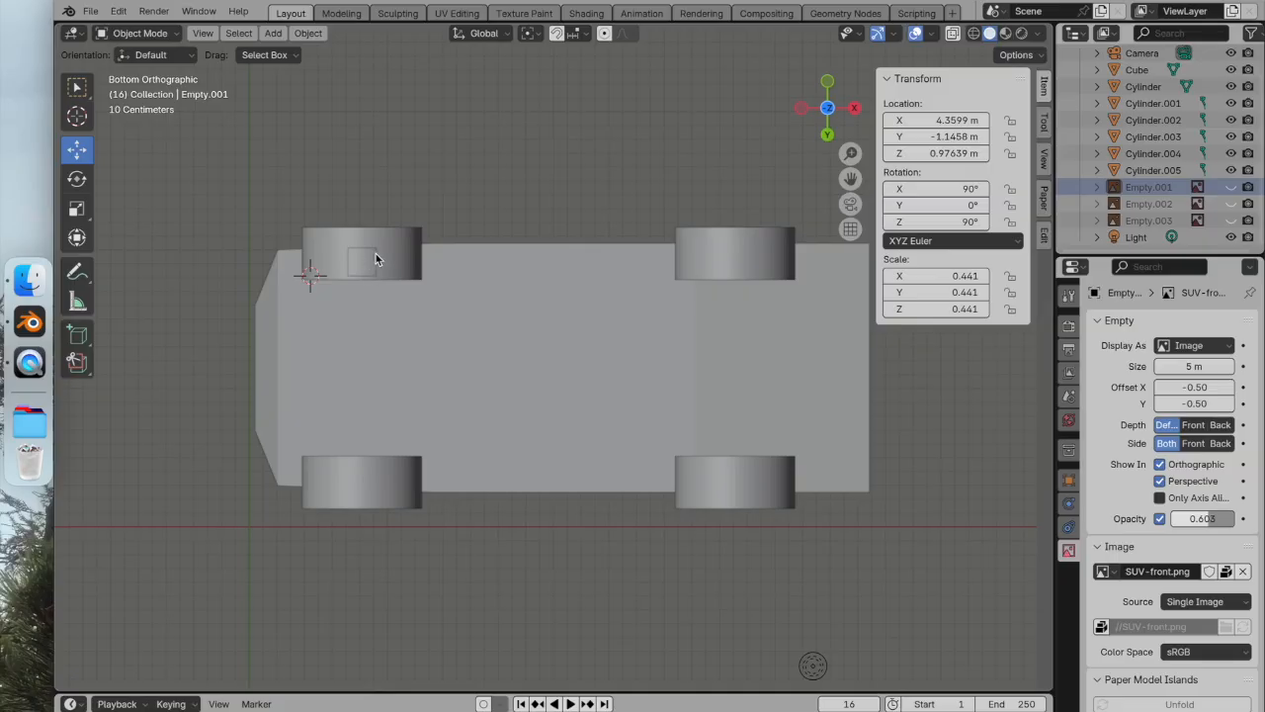
middle_click_drag(364, 233, 403, 264)
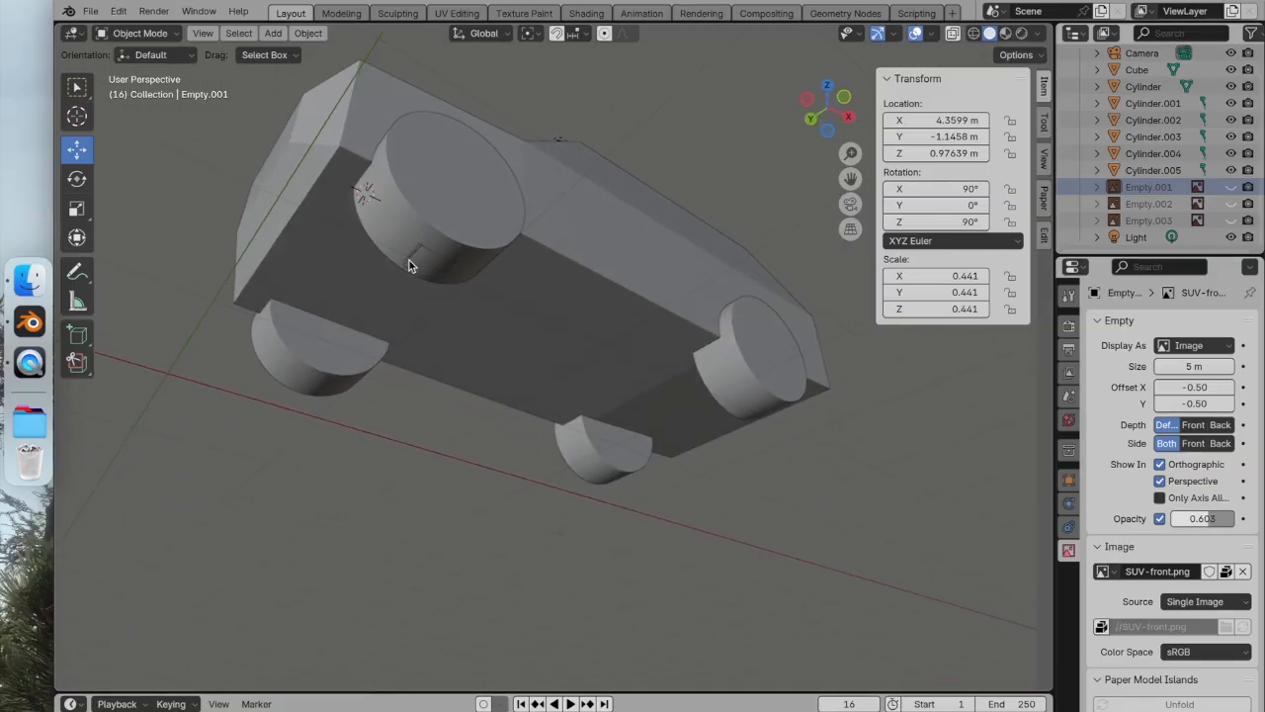
left_click(953, 34)
left_click(955, 35)
middle_click_drag(664, 294, 684, 422)
scroll(677, 377, "down", 1)
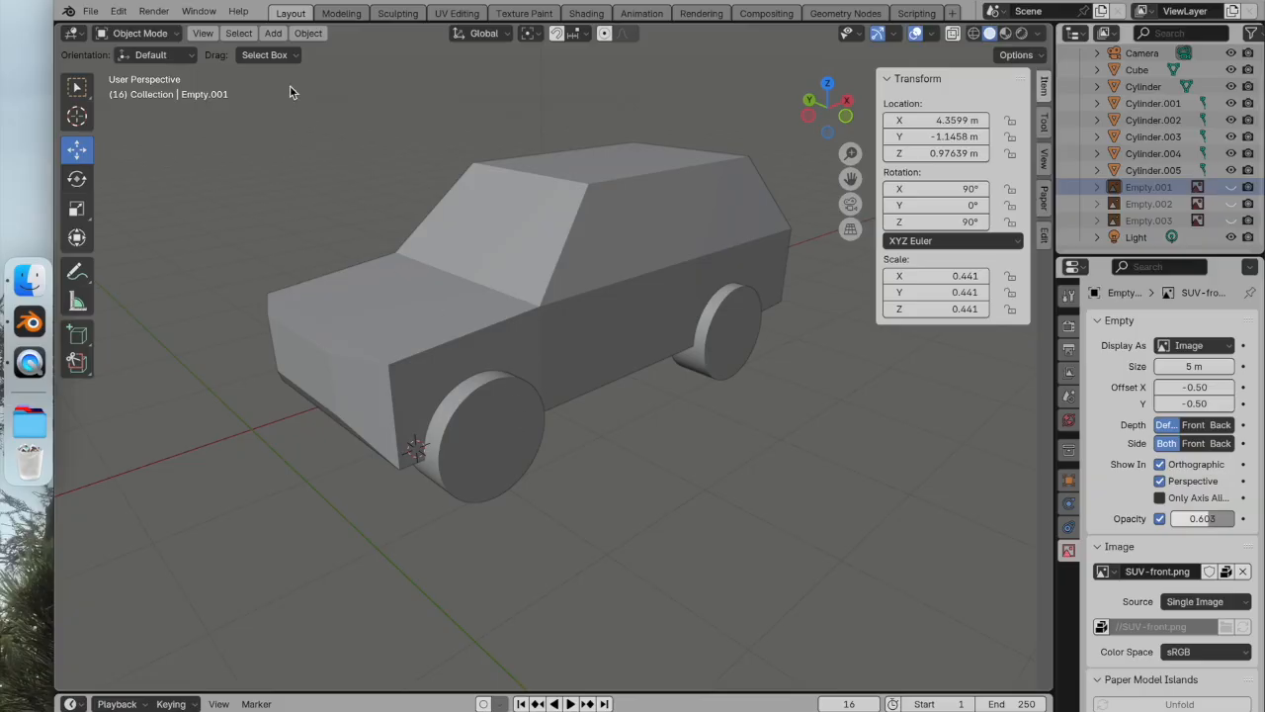
left_click(479, 425)
left_click(455, 307, "shift")
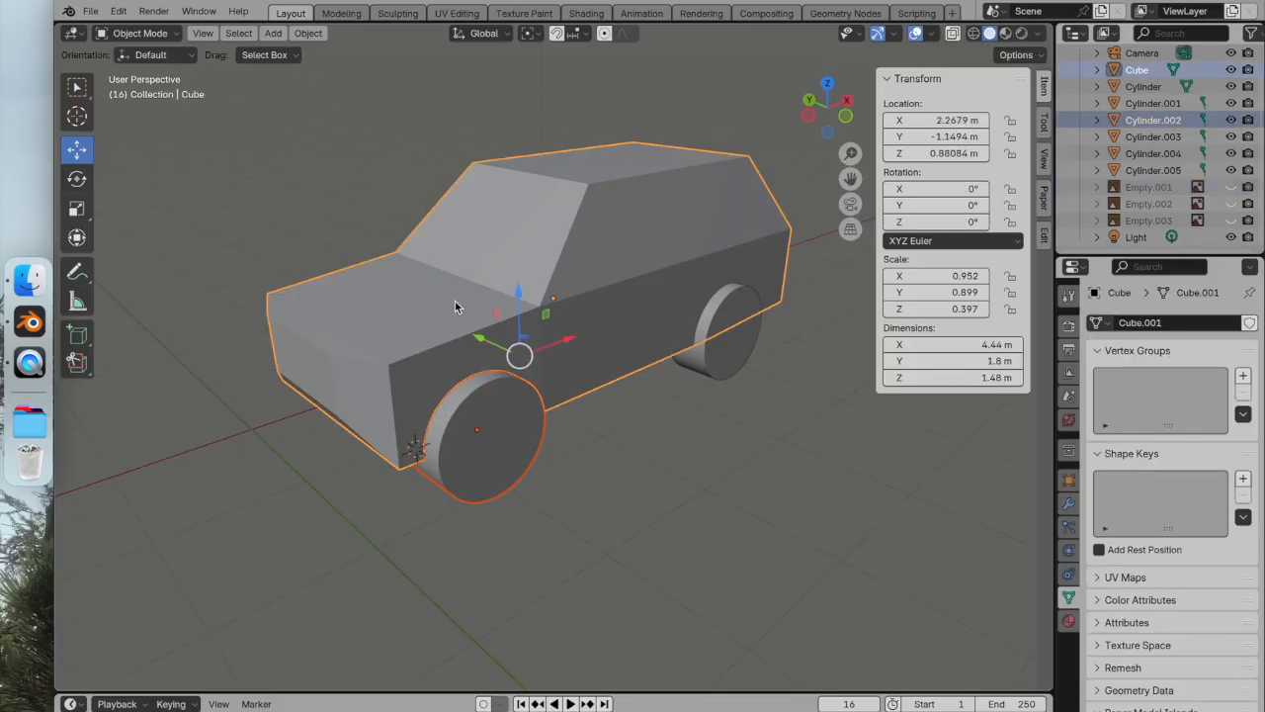
left_click(309, 34)
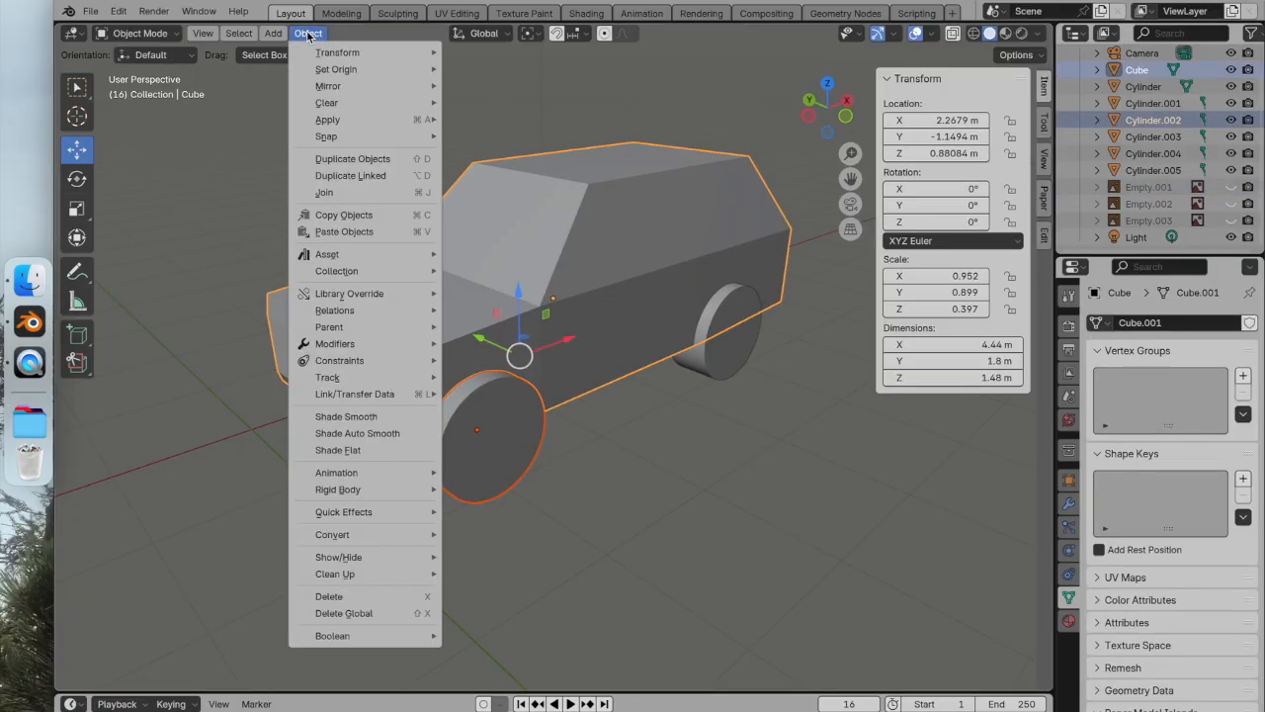
left_click(596, 573)
left_click(475, 328)
left_click(586, 555)
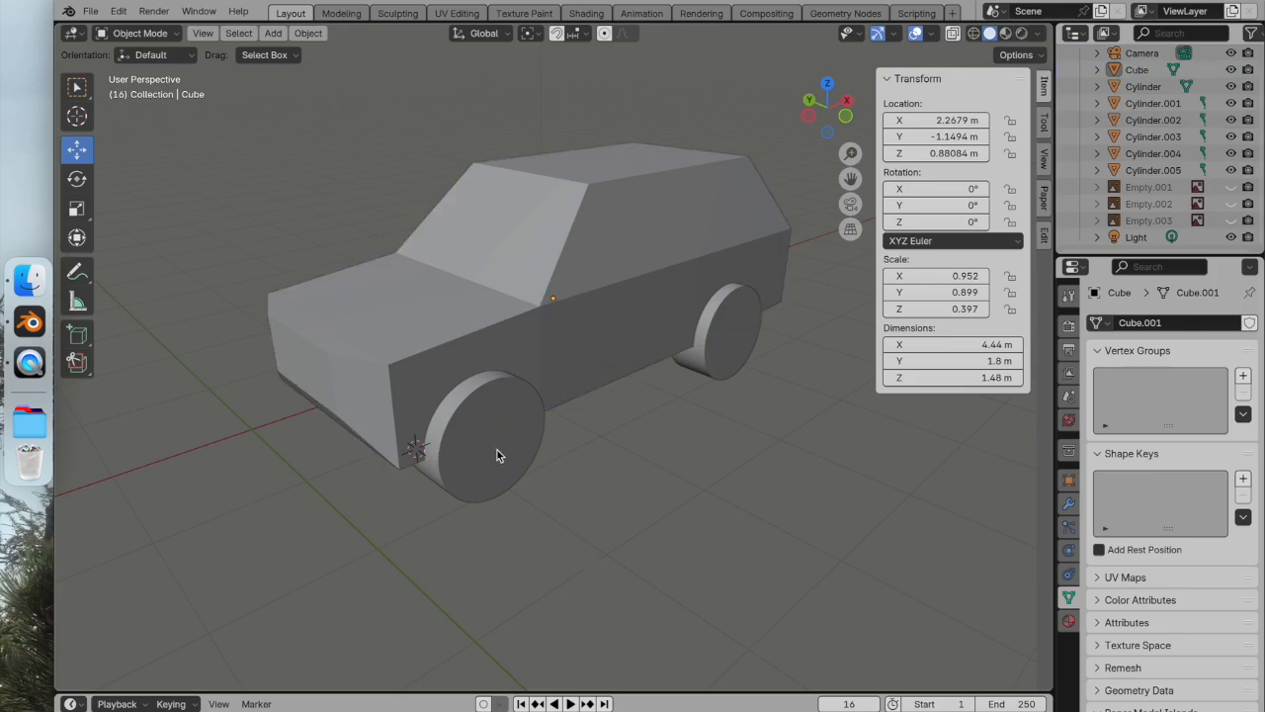
Try an Auto Boolean Difference with the Cube body selected first and the large front cylinder Cylinder.002 active, and undo it
left_click(497, 452)
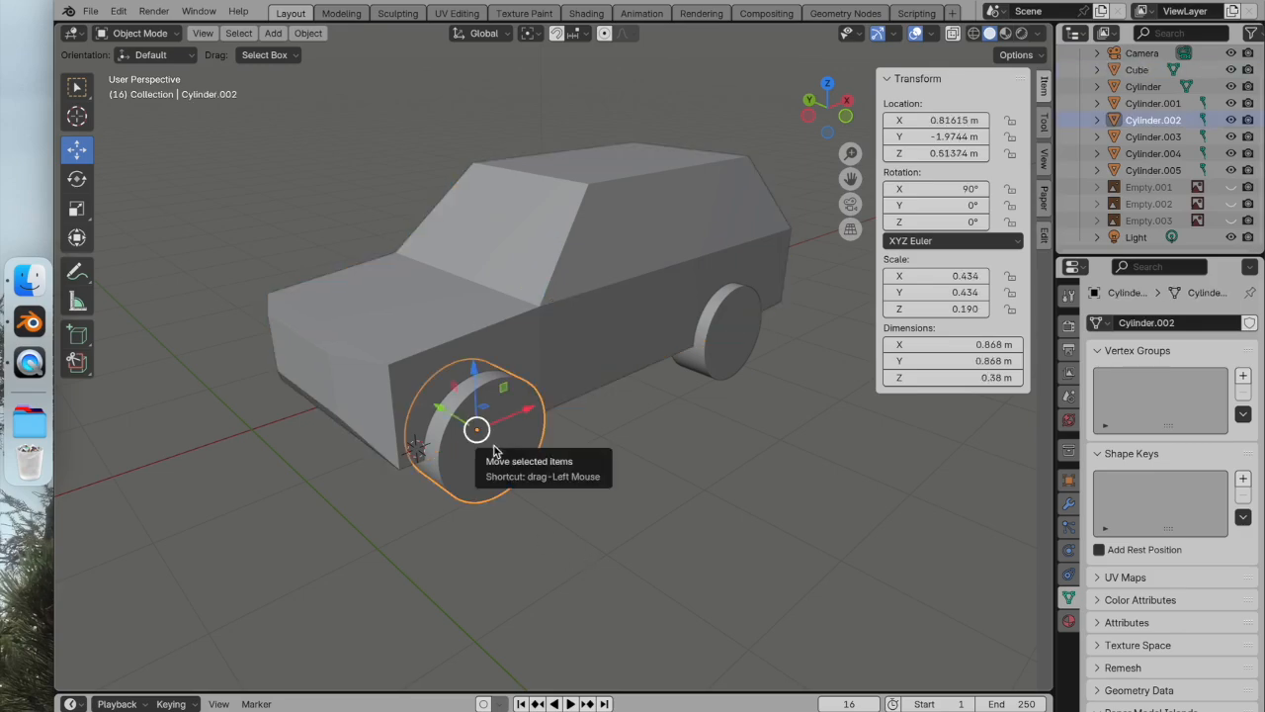
left_click(446, 300)
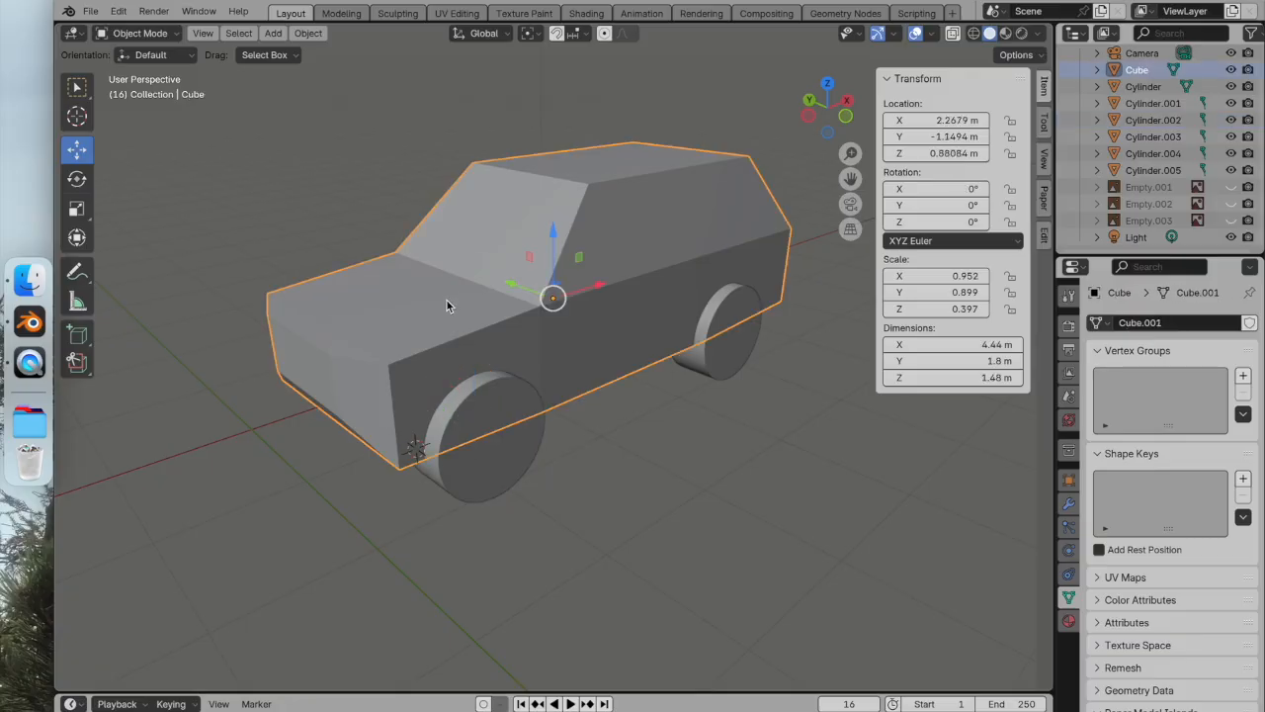
left_click(497, 472, "shift")
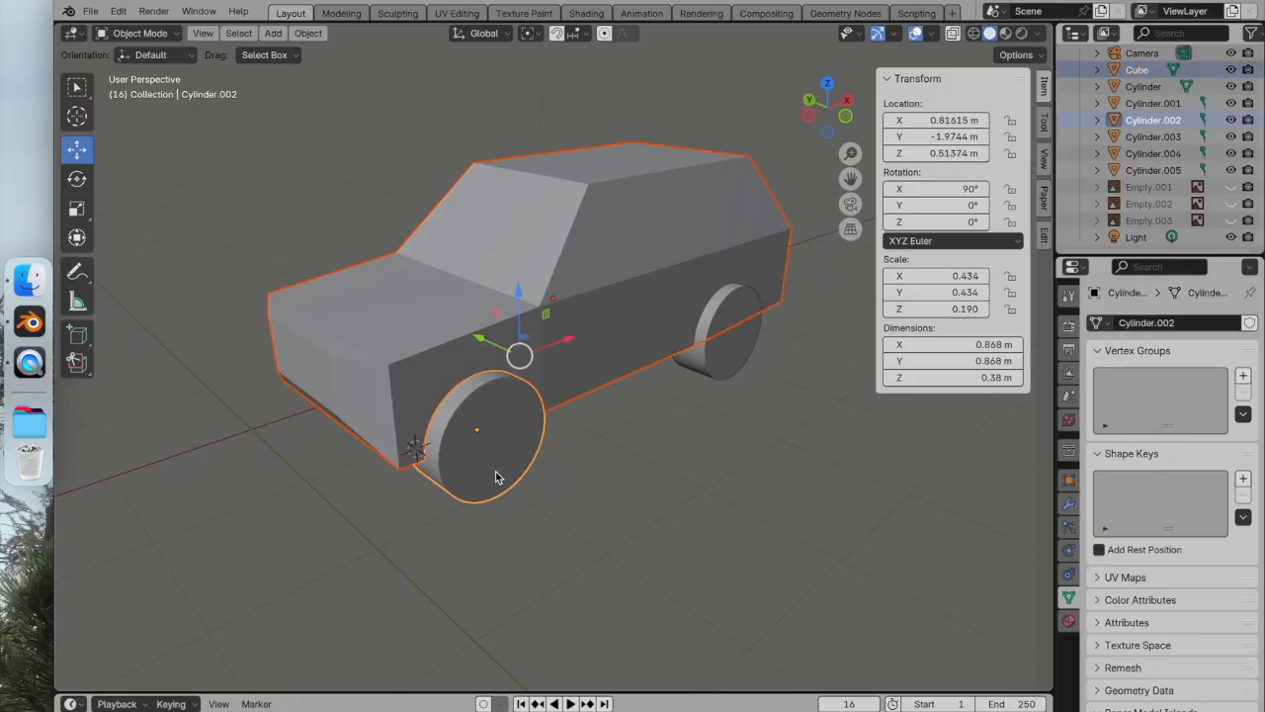
left_click(315, 37)
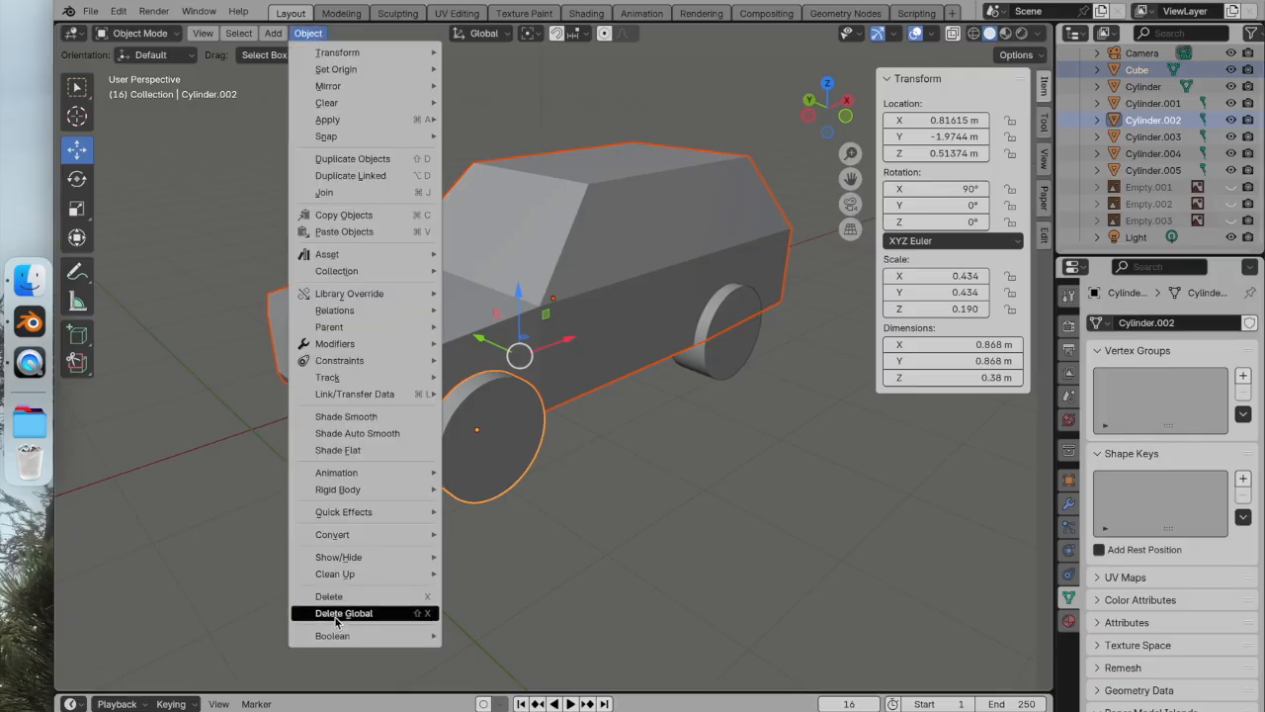
mouse_move(361, 635)
left_click(489, 495)
middle_click_drag(488, 495, 662, 494)
scroll(754, 404, "up", 3)
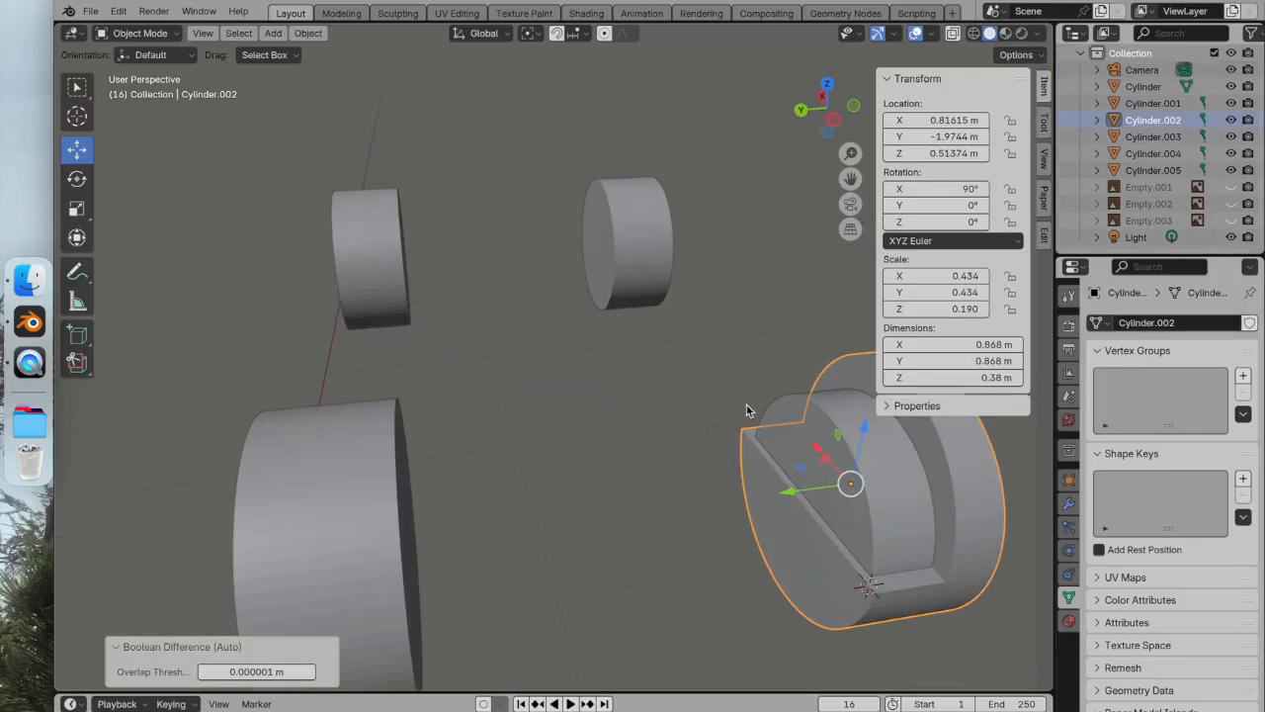
middle_click_drag(748, 410, 596, 392)
key("super+z")
Cut the first front wheel arch by subtracting Cylinder.002 from the Cube body with an Auto Boolean Difference
middle_click_drag(658, 419, 589, 440)
scroll(570, 446, "up", 4)
scroll(593, 468, "down", 5)
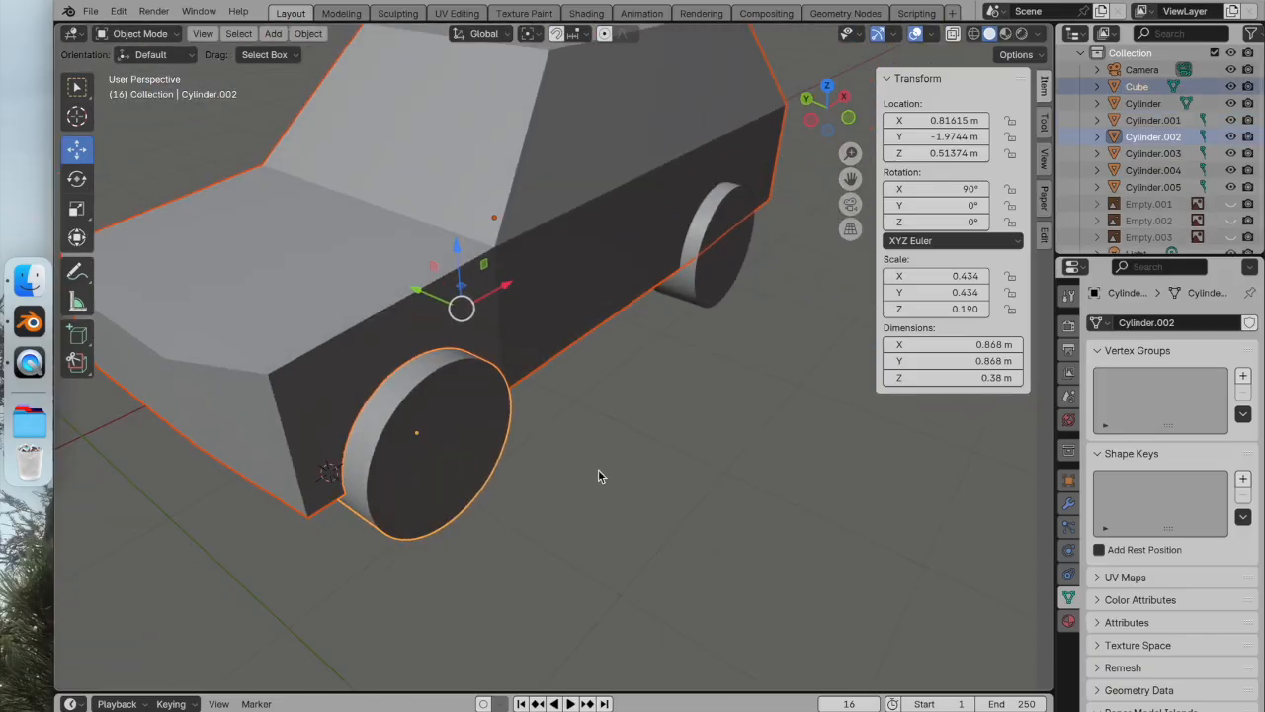
left_click(477, 448)
left_click(391, 252, "shift")
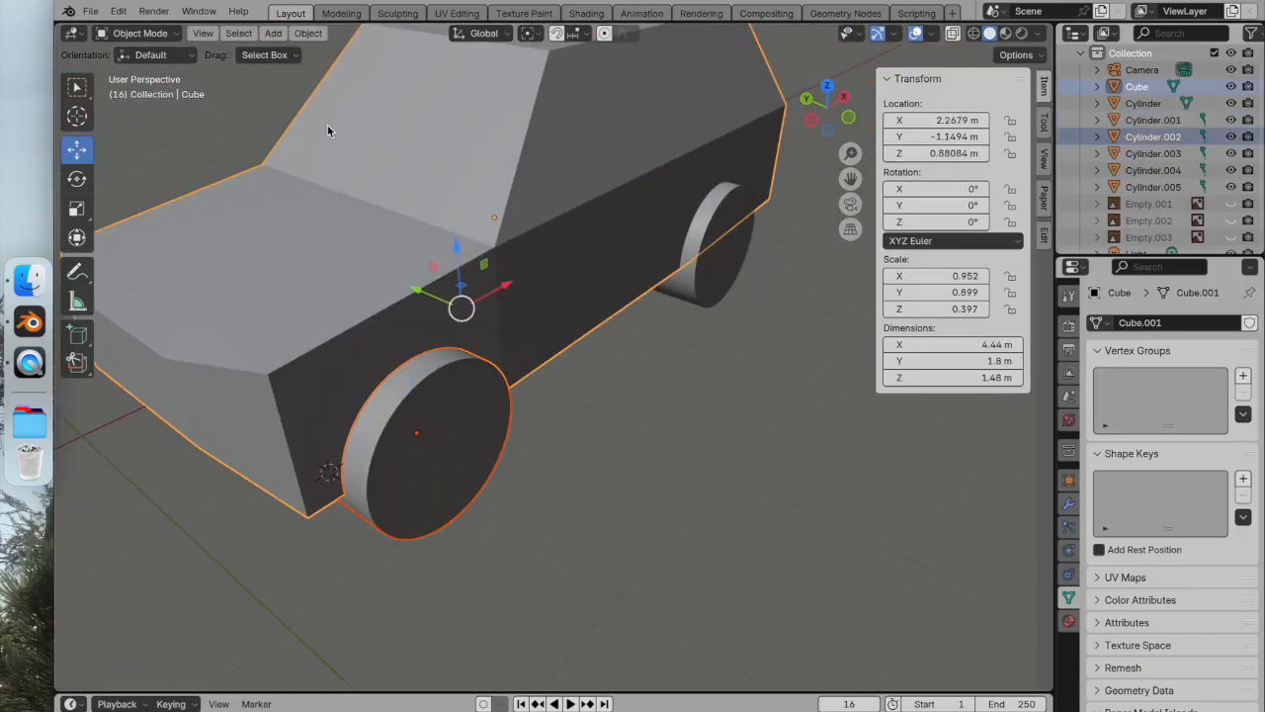
left_click(307, 34)
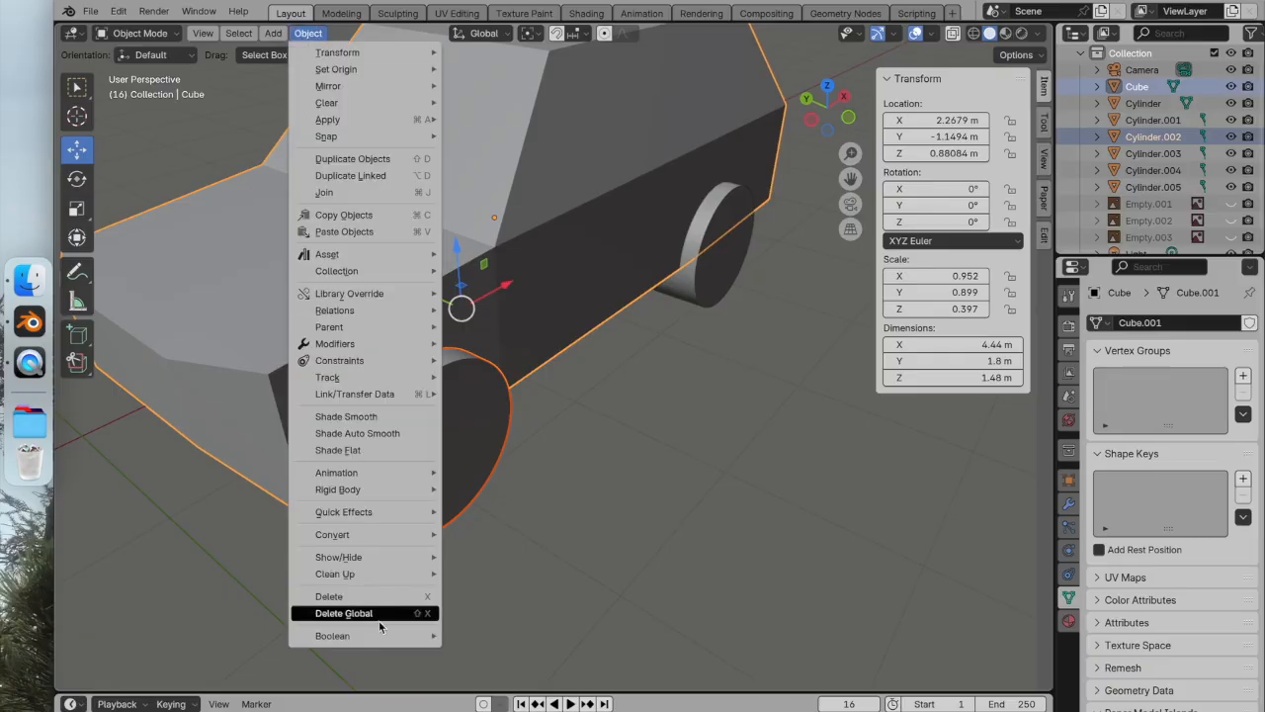
mouse_move(442, 639)
left_click(490, 495)
middle_click_drag(512, 504, 608, 353)
Cut the rear wheel arch on the same side by subtracting Cylinder.003 from the Cube body with an Auto Boolean Difference
middle_click_drag(723, 449, 648, 450)
left_click(626, 398)
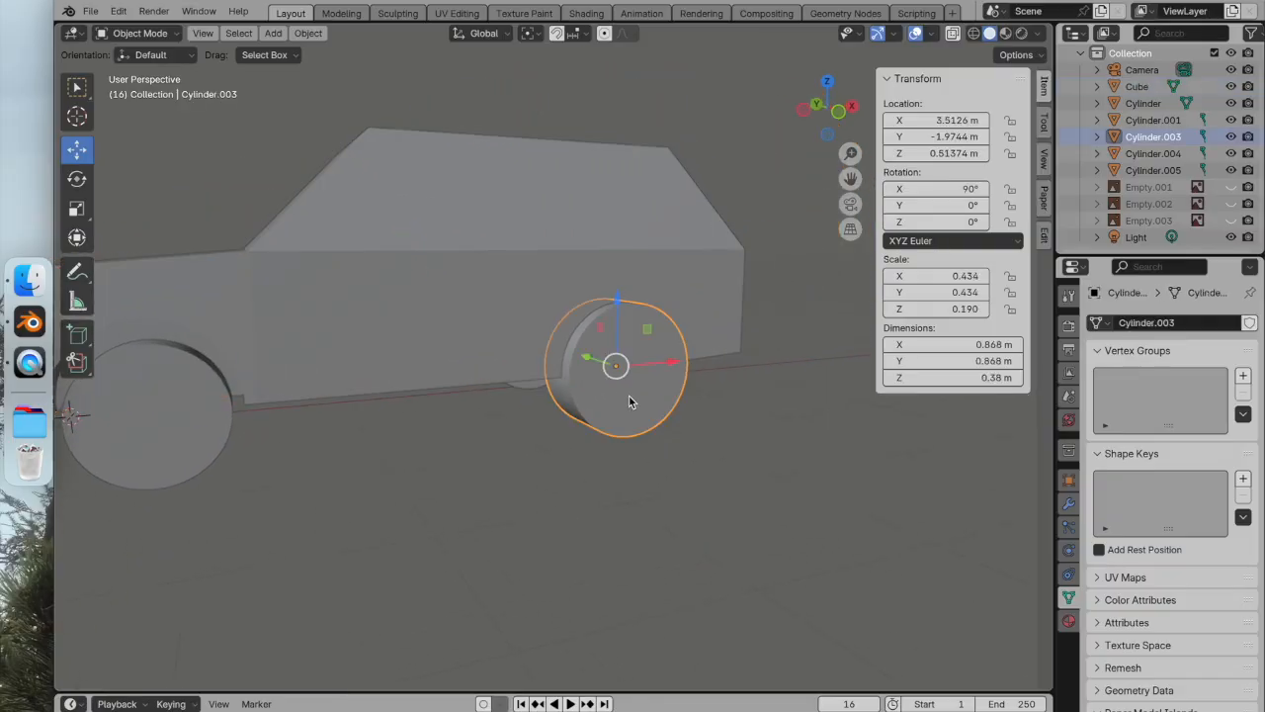
left_click(496, 210, "shift")
left_click(310, 34)
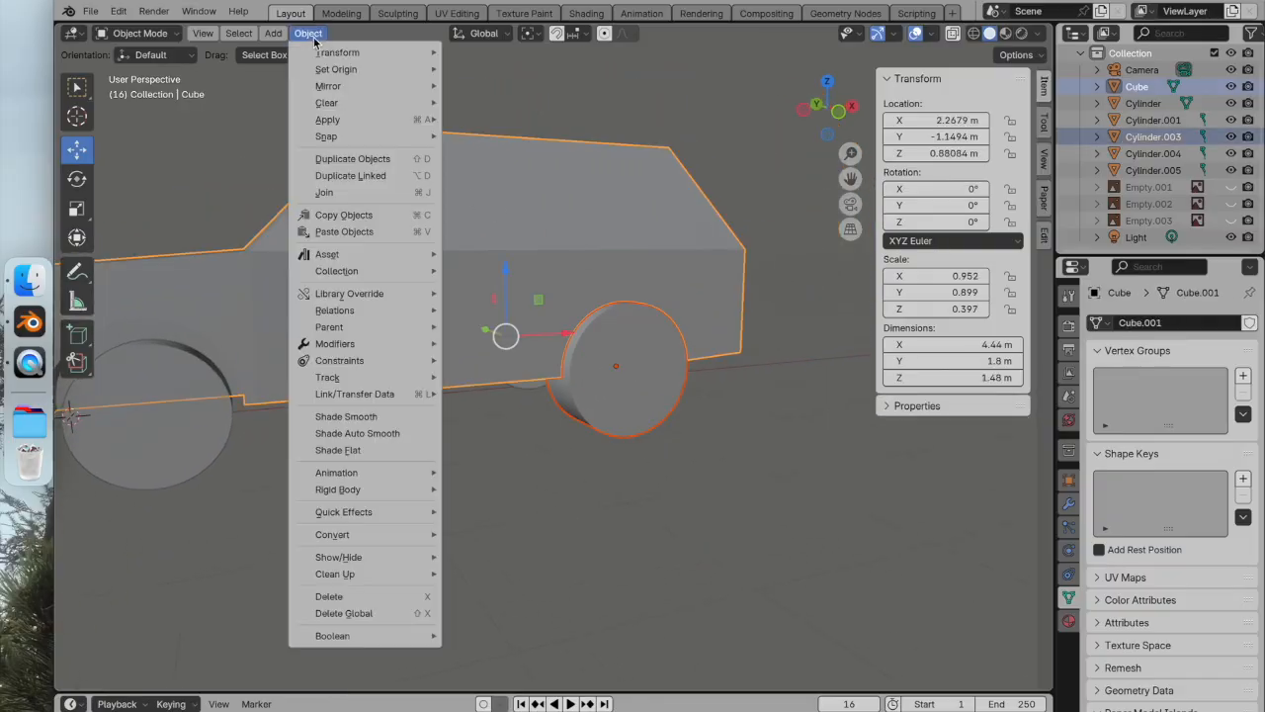
mouse_move(358, 640)
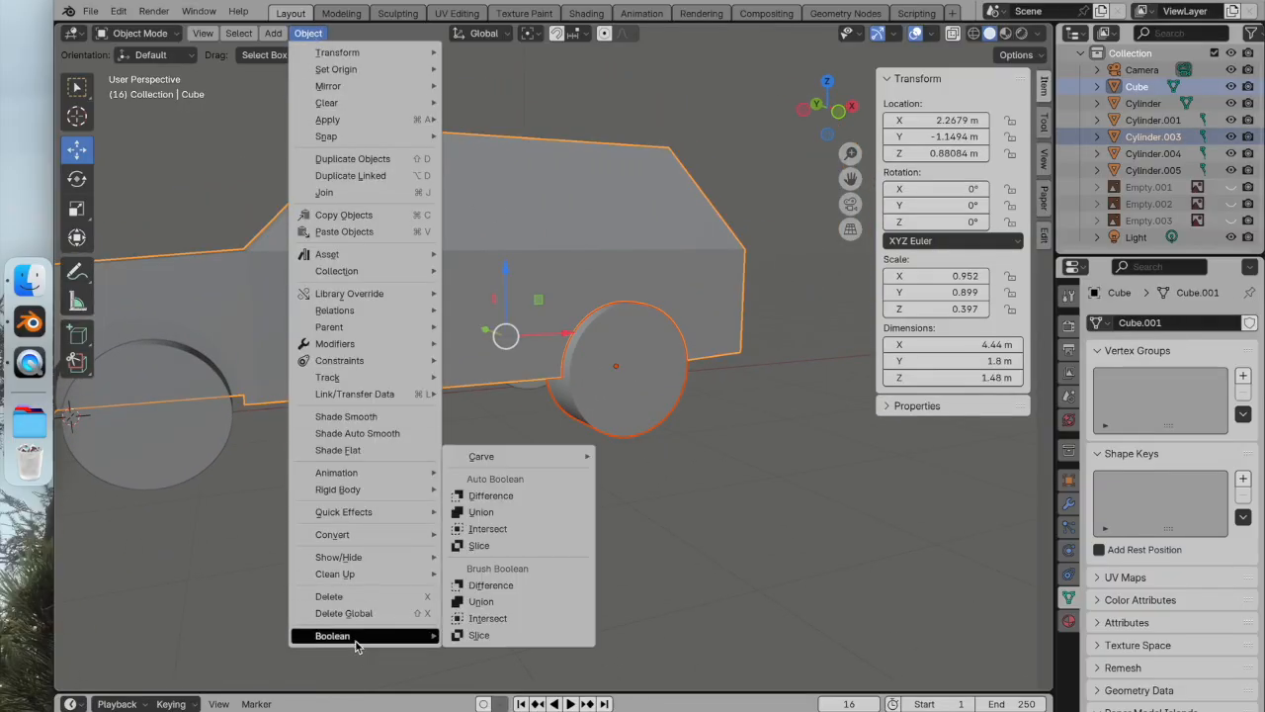
left_click(490, 495)
scroll(678, 486, "up", 5)
scroll(560, 480, "down", 5)
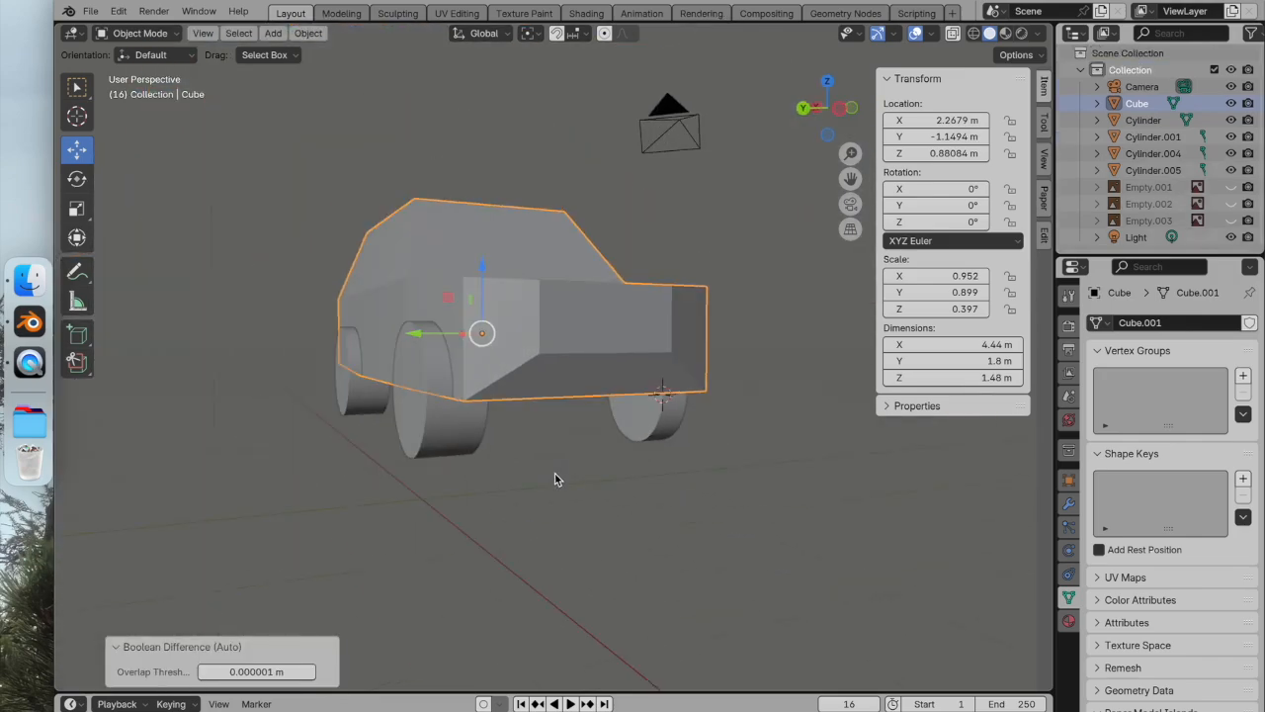
Cut the front wheel arch on the opposite side by subtracting Cylinder.004 from the Cube body with an Auto Boolean Difference
middle_click_drag(559, 480, 583, 492)
left_click(539, 466)
left_click(568, 346, "shift")
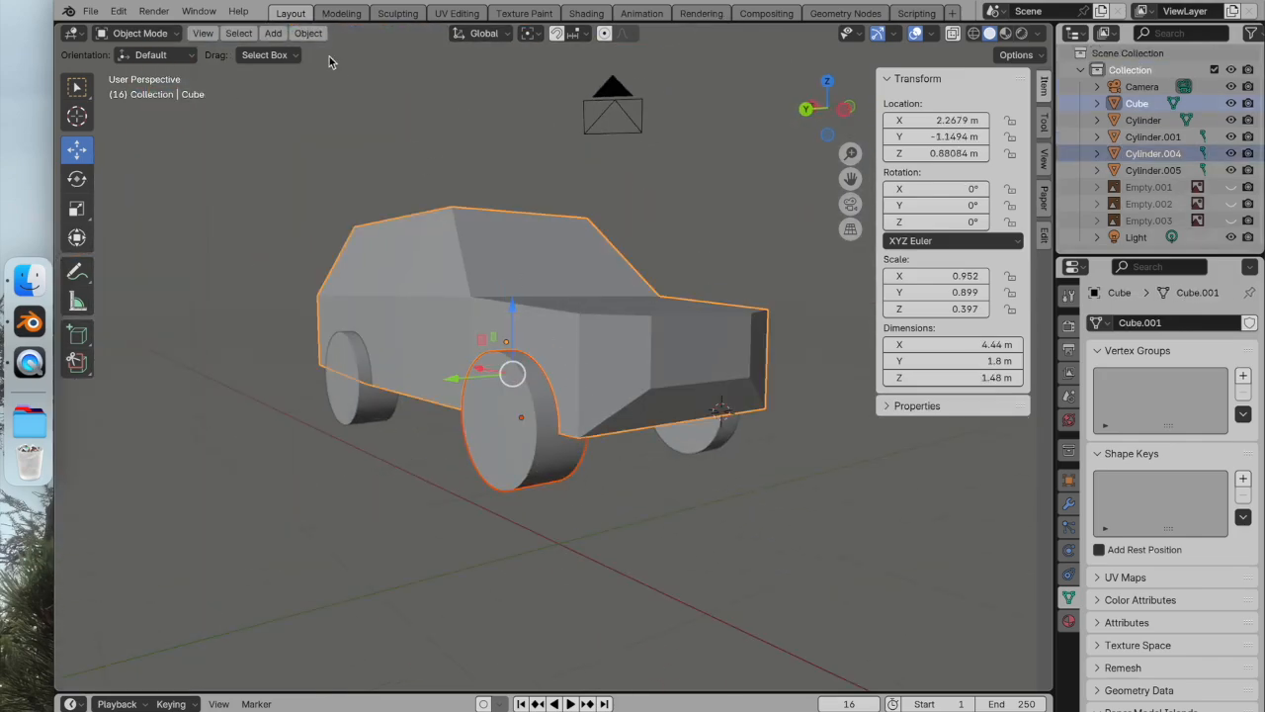
left_click(309, 33)
mouse_move(360, 641)
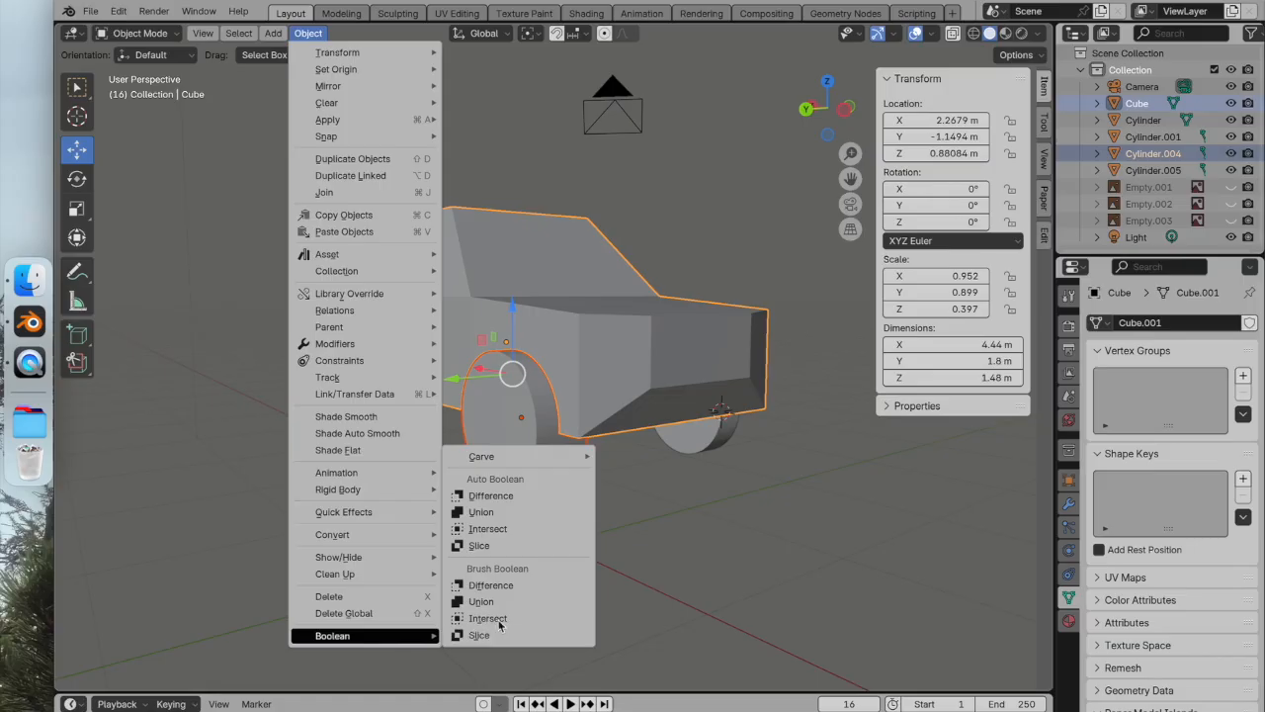
left_click(500, 498)
middle_click_drag(550, 522, 508, 521)
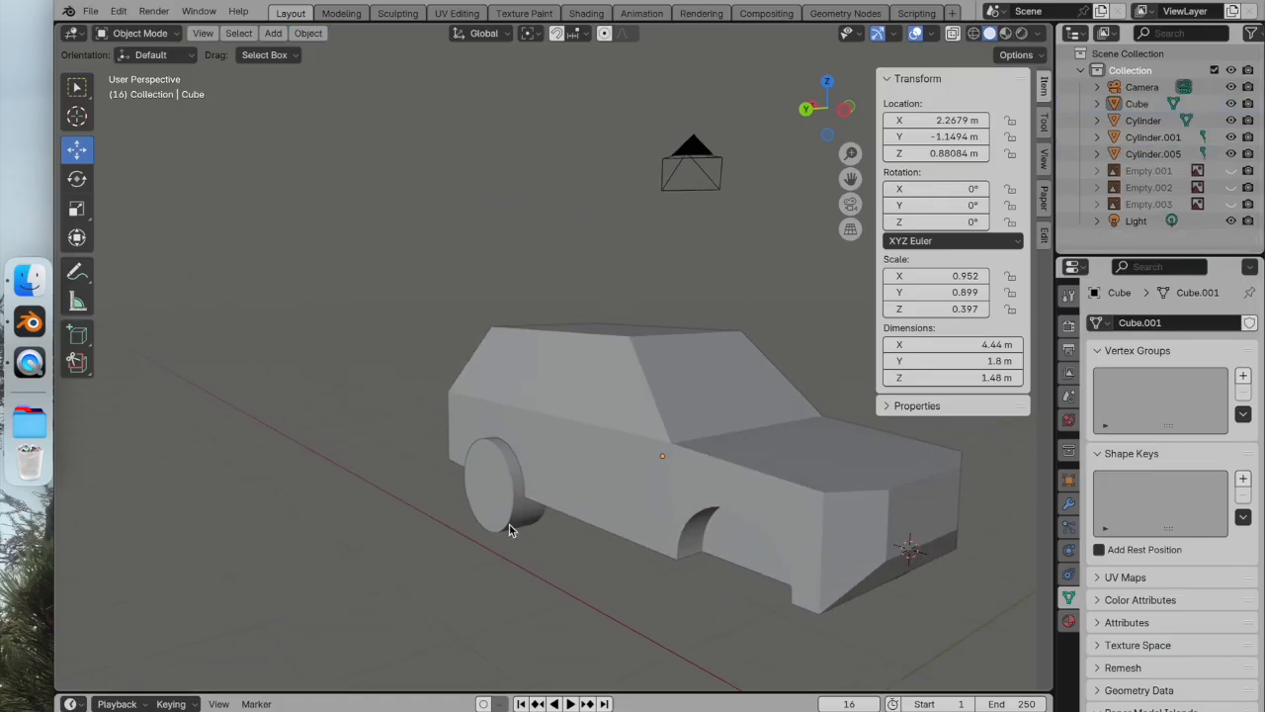
Cut the remaining rear wheel arch by subtracting Cylinder.005 from the Cube body with an Auto Boolean Difference
left_click(502, 484)
left_click(579, 462, "shift")
left_click(308, 33)
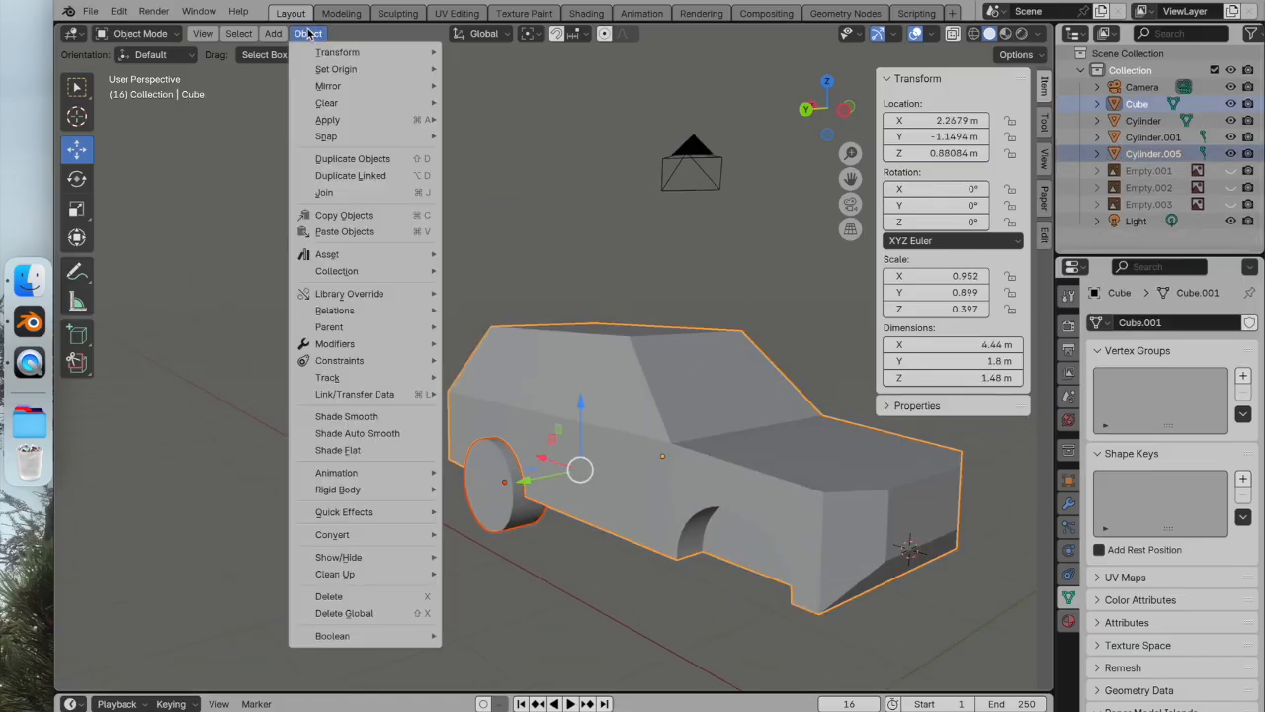
mouse_move(367, 636)
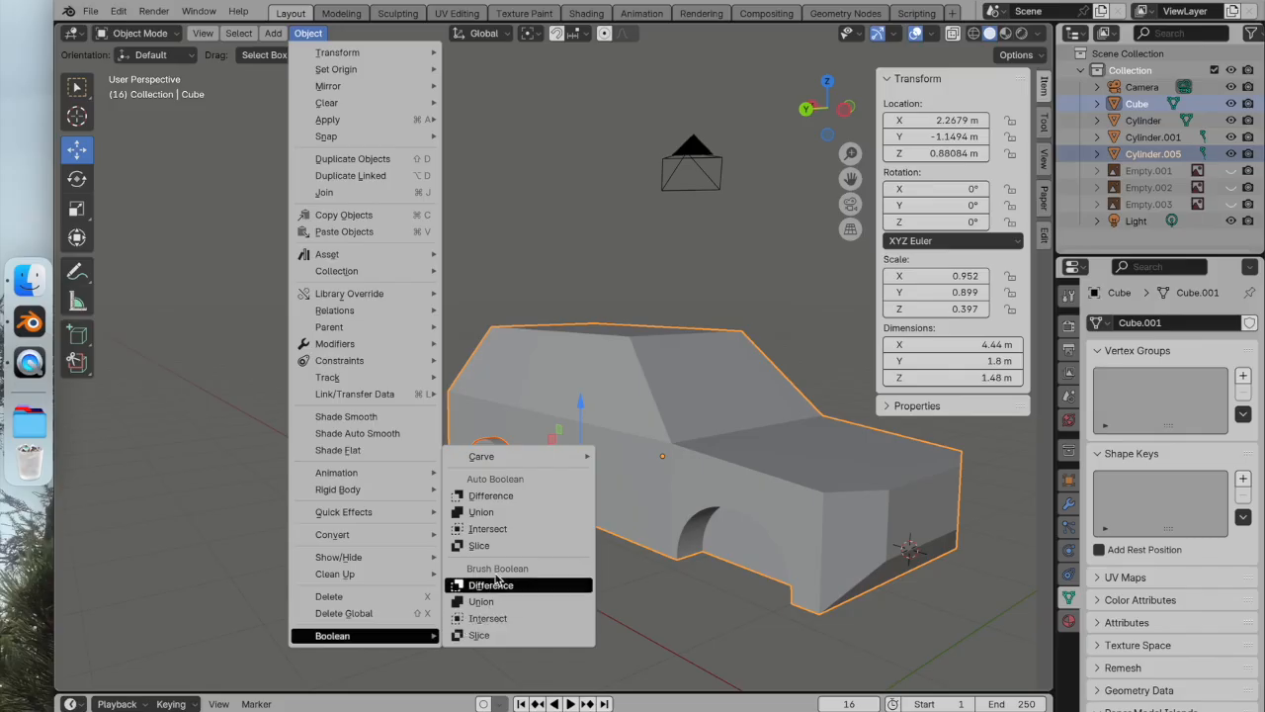
left_click(502, 496)
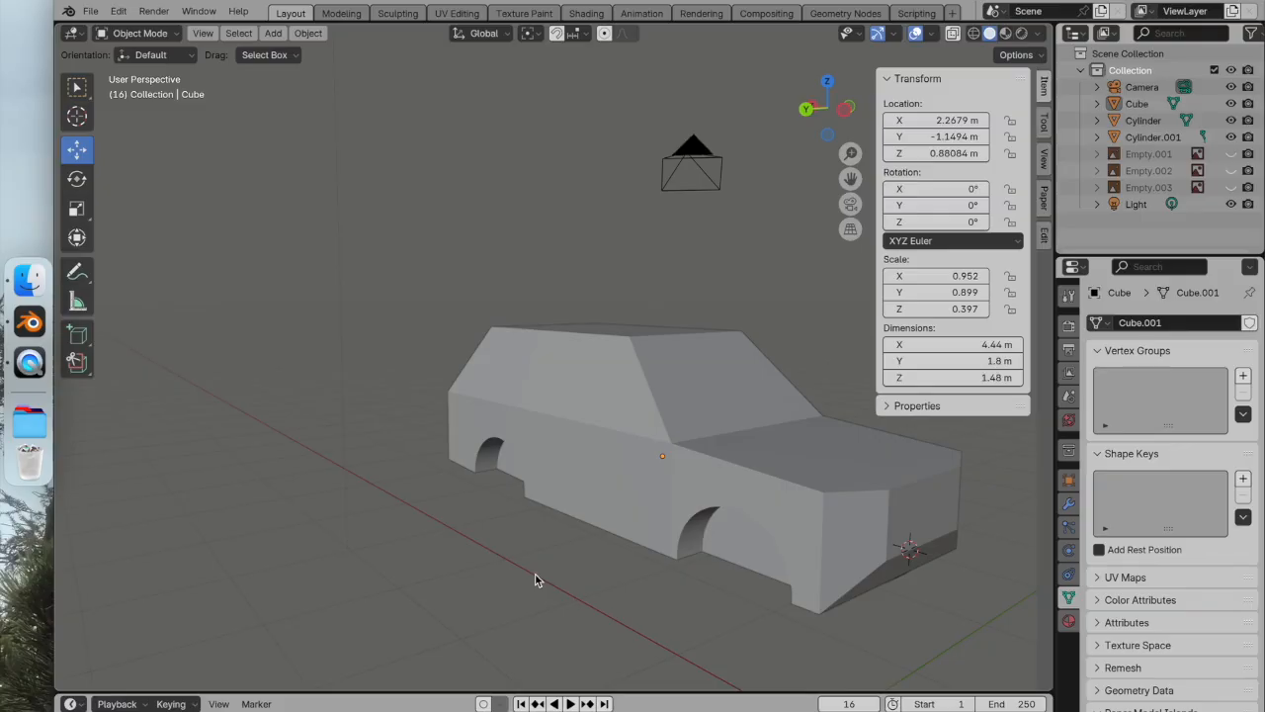
Duplicate the small front wheel cylinder in place, working from the bottom orthographic view
scroll(534, 581, "down", 2)
scroll(462, 537, "up", 6)
middle_click_drag(409, 393, 464, 363)
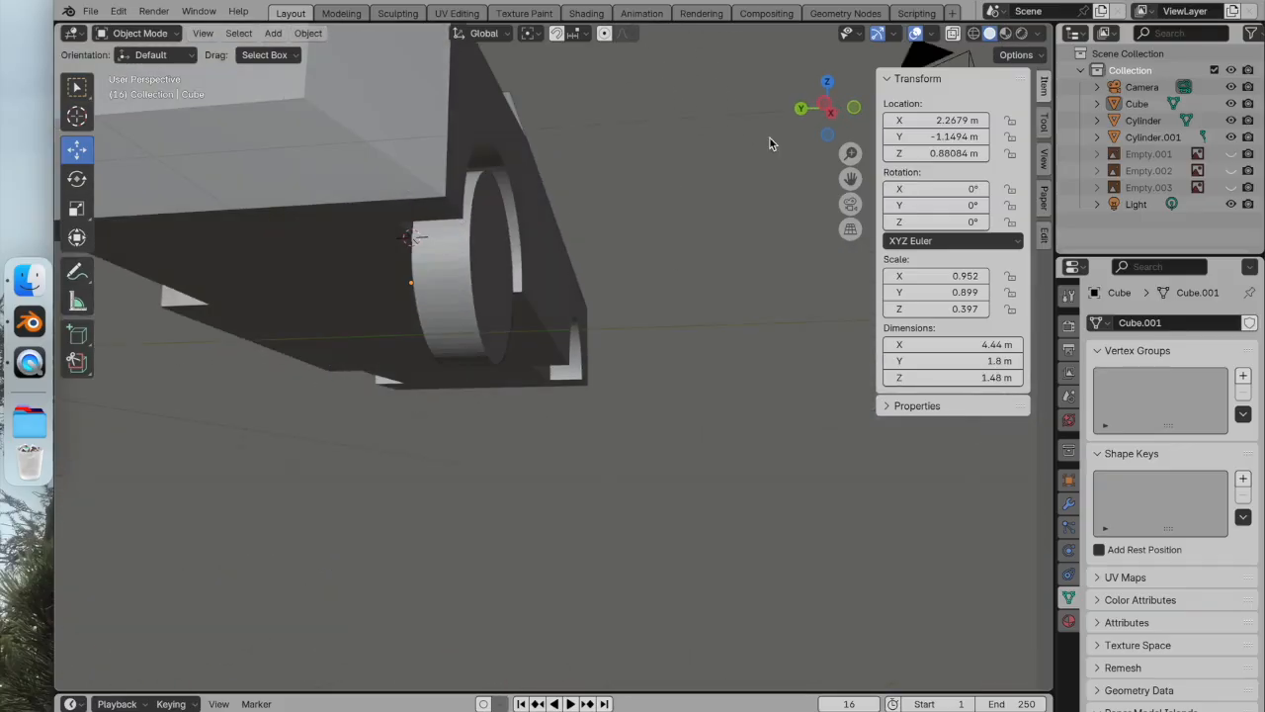
left_click(827, 134)
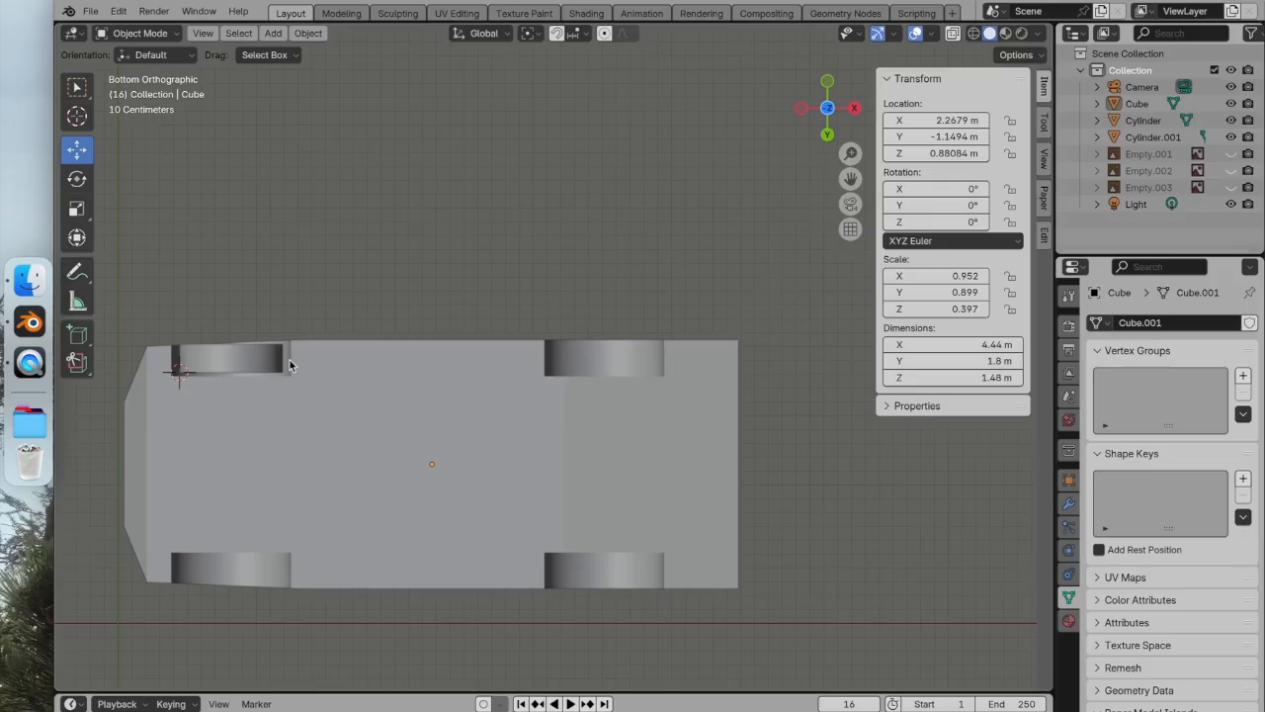
left_click(254, 362)
middle_click_drag(256, 366, 416, 370, "shift")
scroll(416, 370, "up", 2)
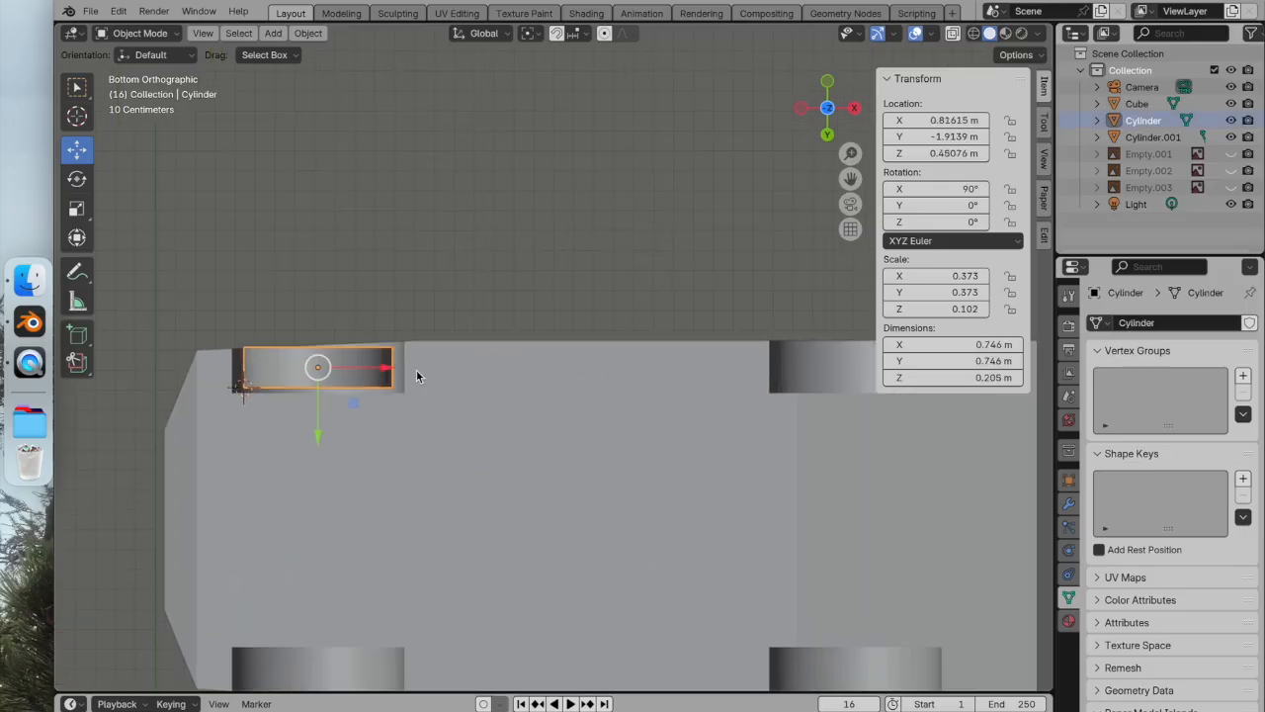
right_click(348, 367)
left_click(348, 367)
right_click(347, 370)
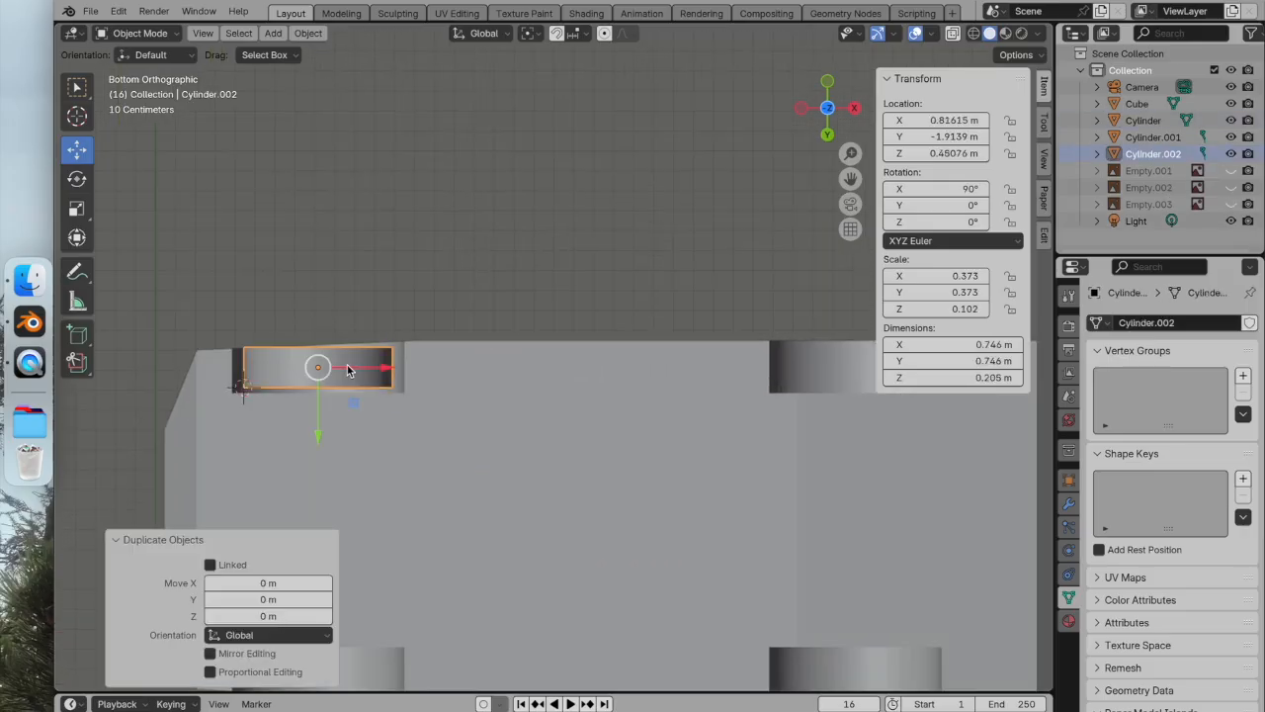
Move the duplicated wheel 2.7125 m along X into the rear wheel arch and check it in the front view
key("g")
key("x")
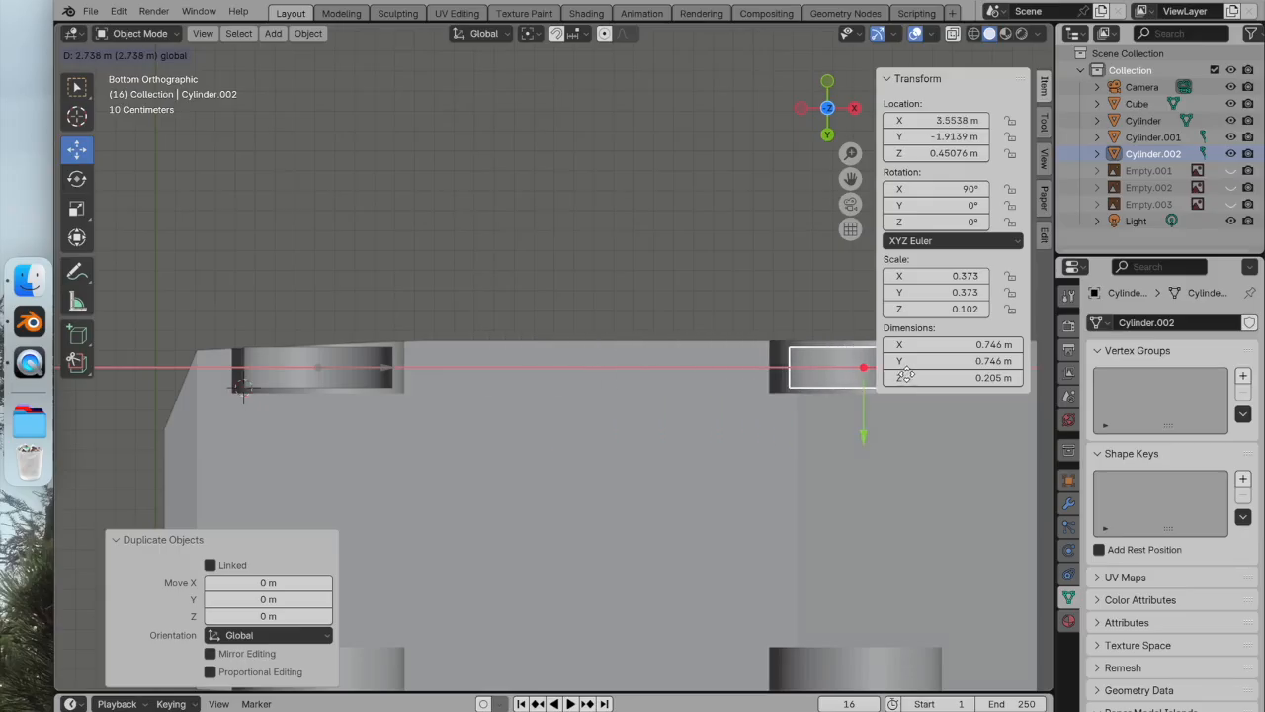
left_click(899, 374)
left_click(827, 106)
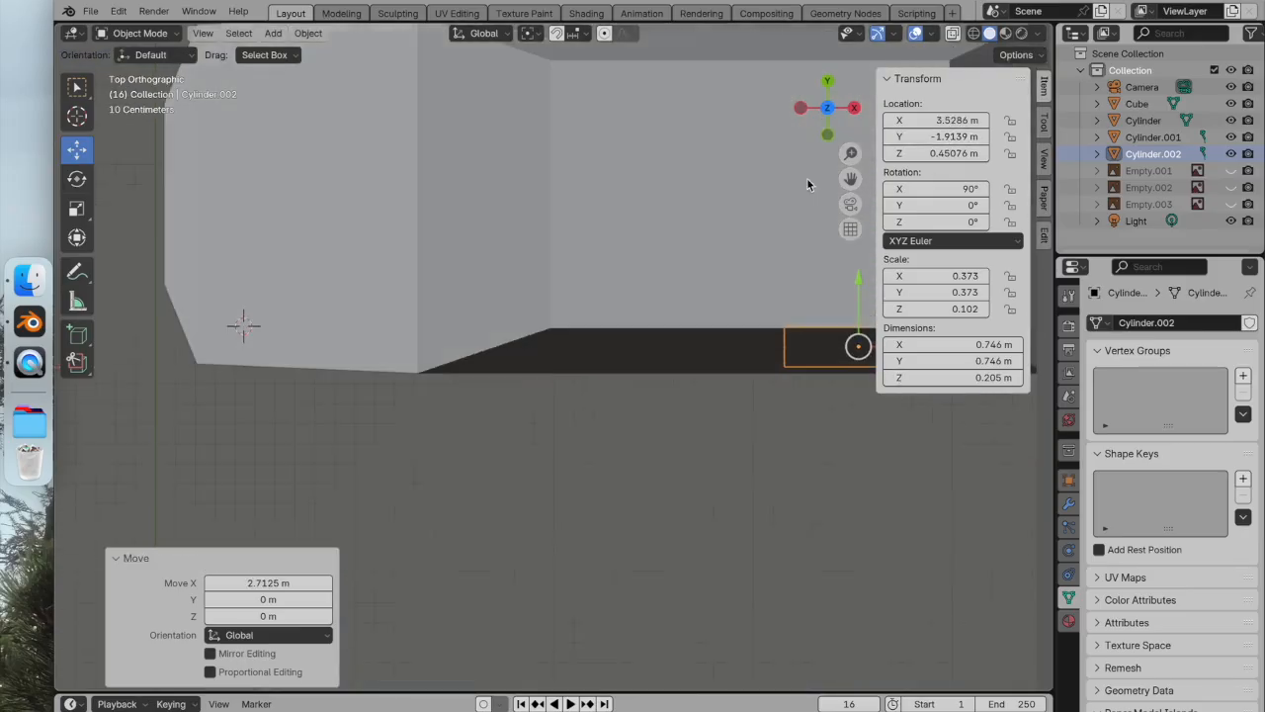
left_click(828, 134)
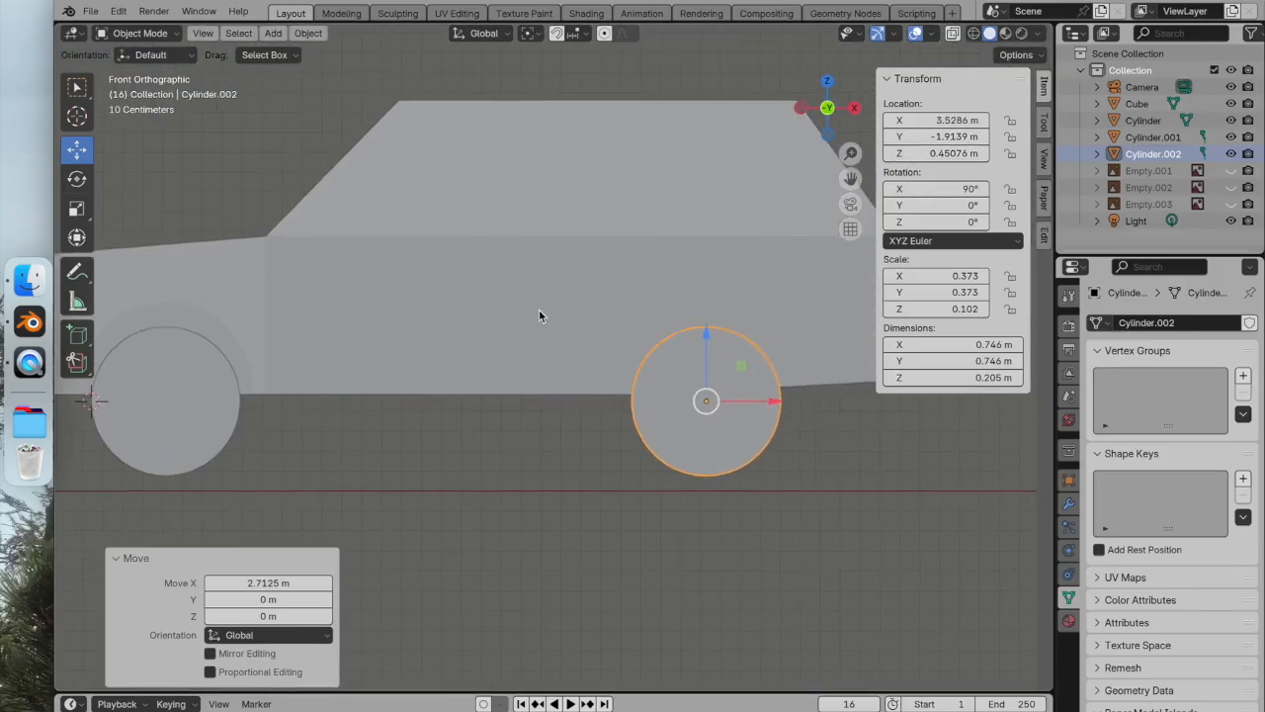
scroll(539, 310, "right", 5, "shift")
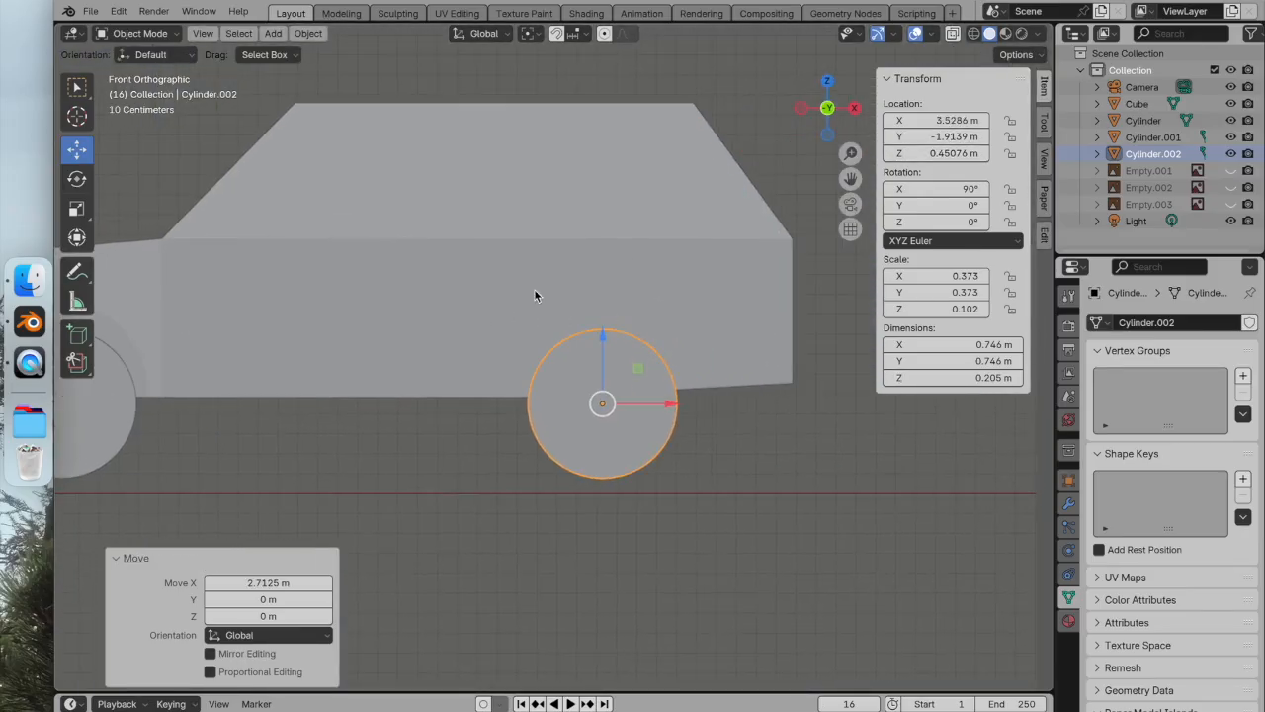
Shift the rear wheel slightly along X to 3.5173 m in wireframe to centre it in its arch, and restore solid shading
left_click(973, 33)
left_click_drag(647, 402, 645, 402)
left_click(682, 445)
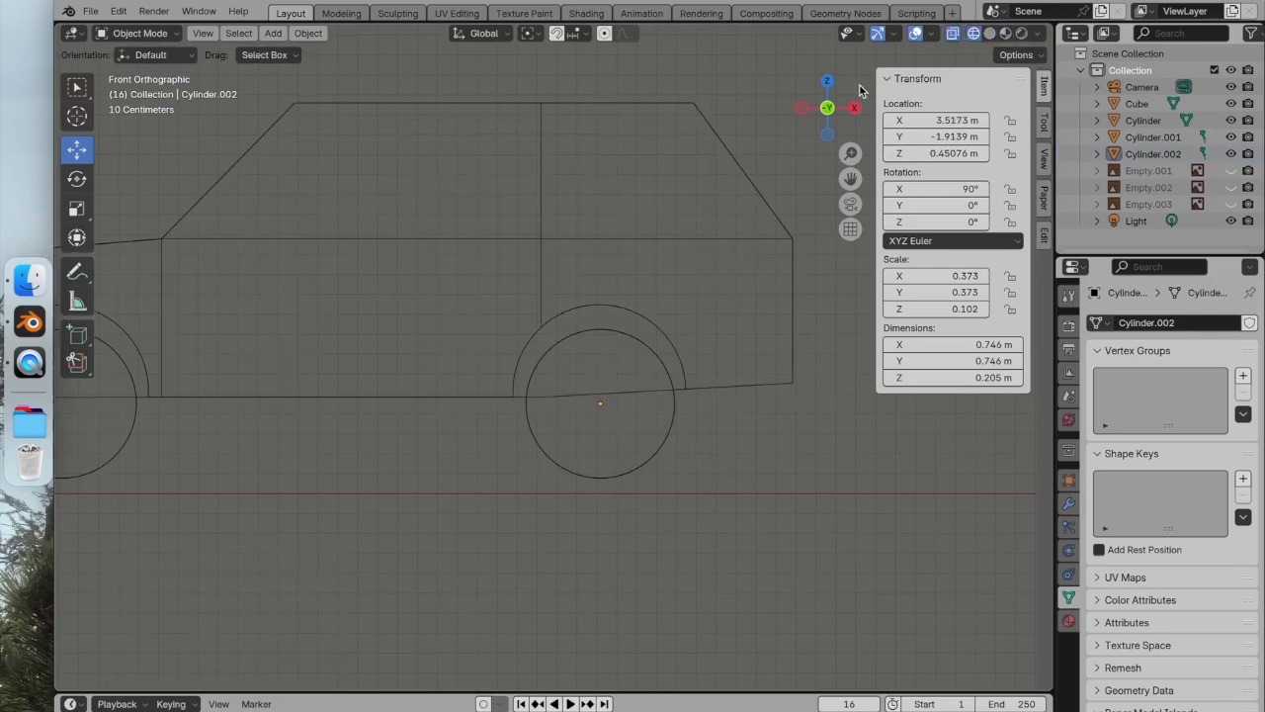
left_click(989, 33)
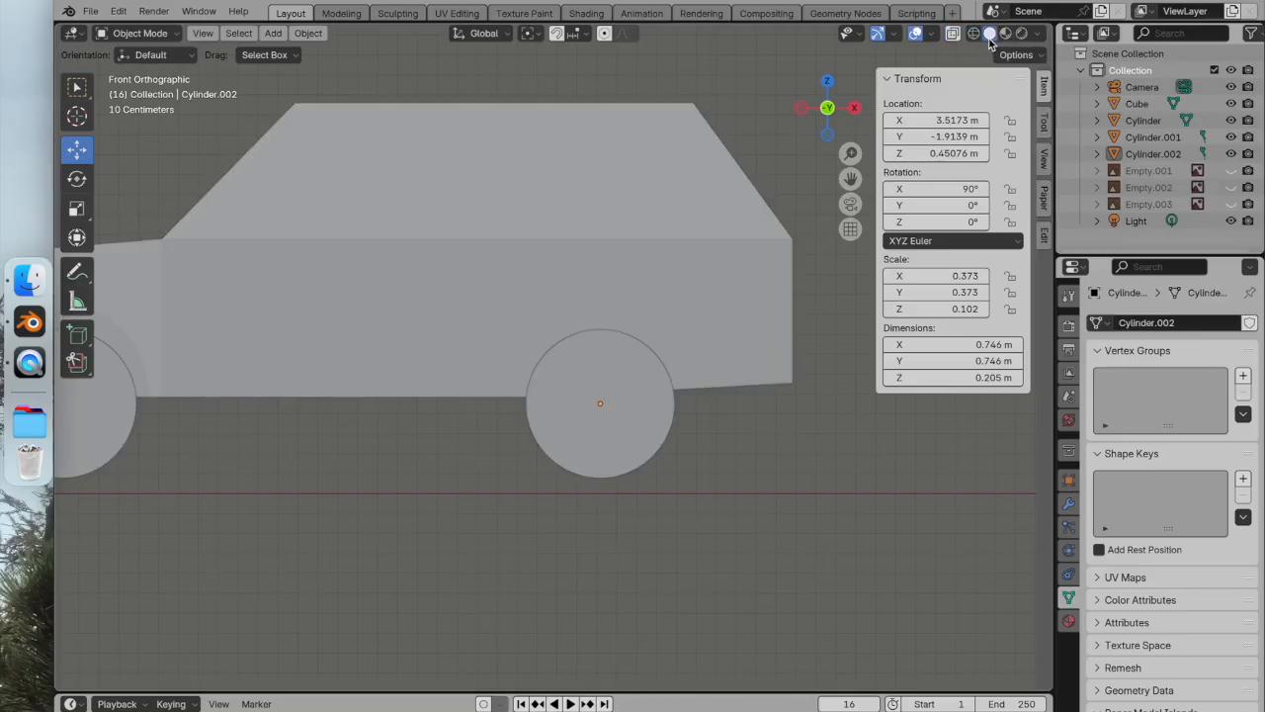
middle_click_drag(594, 370, 541, 384)
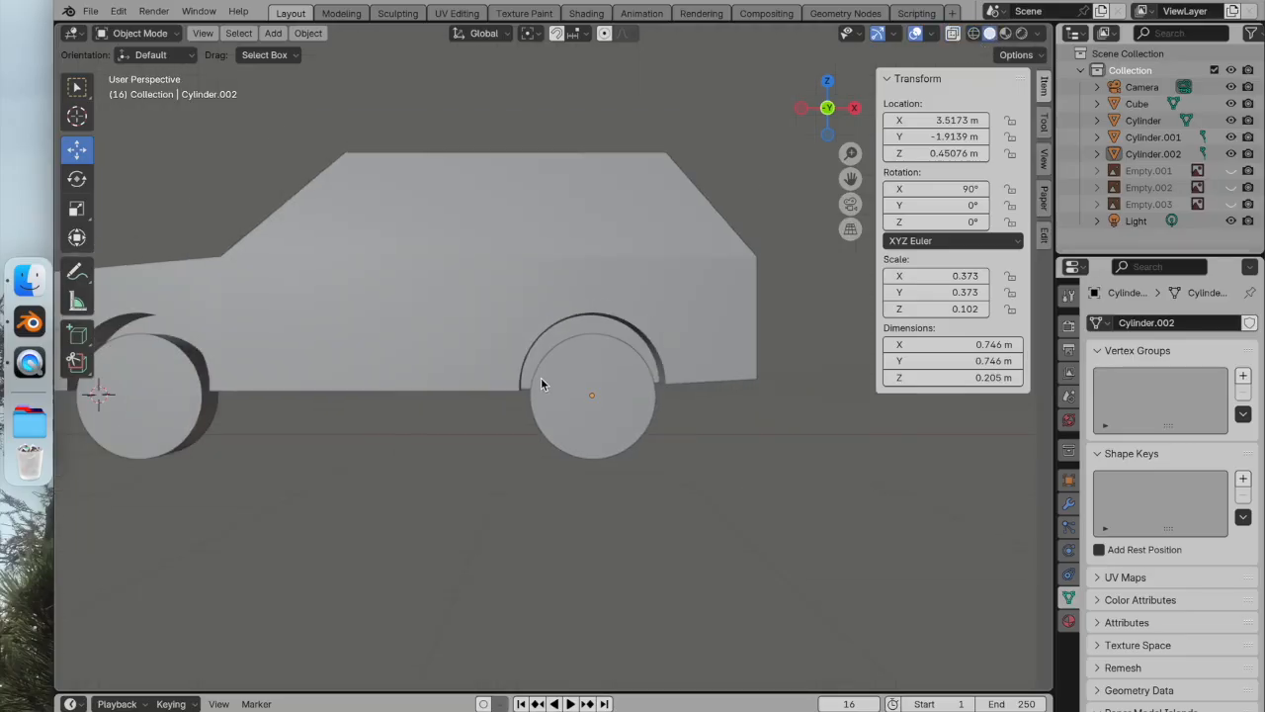
Select the front and rear wheels Cylinder and Cylinder.002 from the bottom view and widen them by scaling 1.265 along Y
left_click(827, 134)
left_click(180, 367)
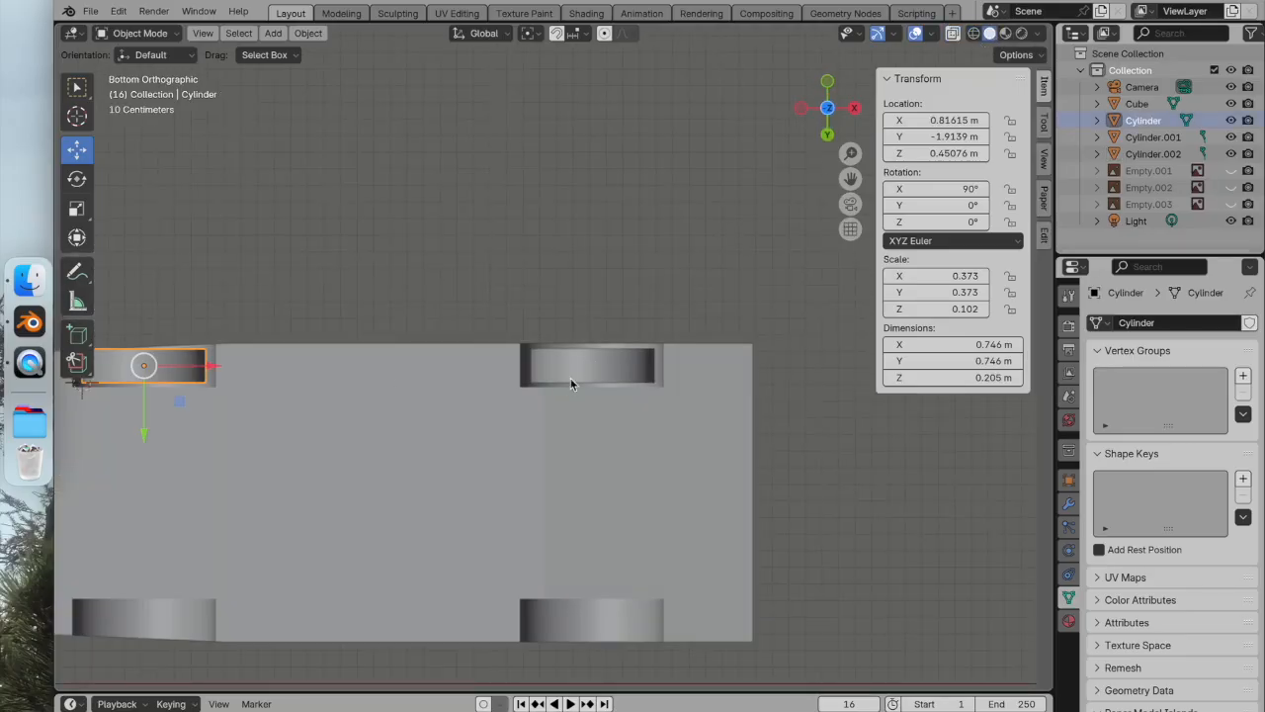
left_click(570, 375, "shift")
scroll(630, 385, "left", 5)
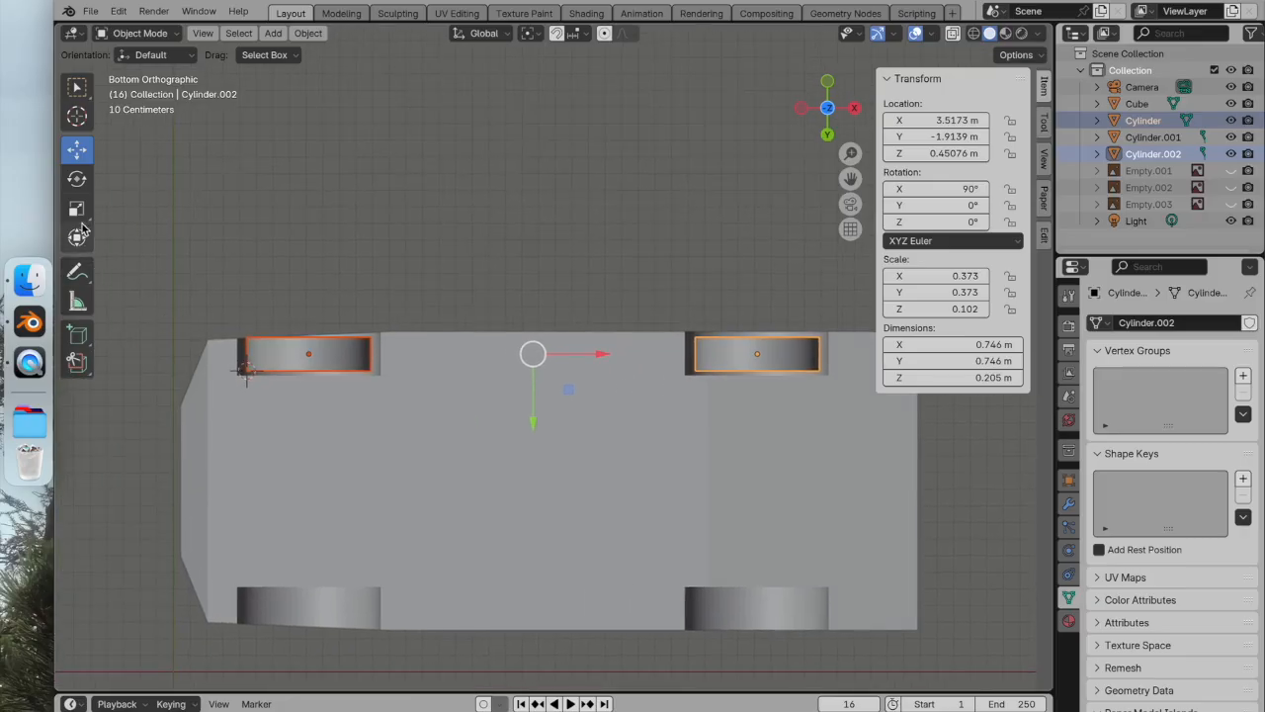
left_click(77, 209)
left_click_drag(535, 423, 530, 442)
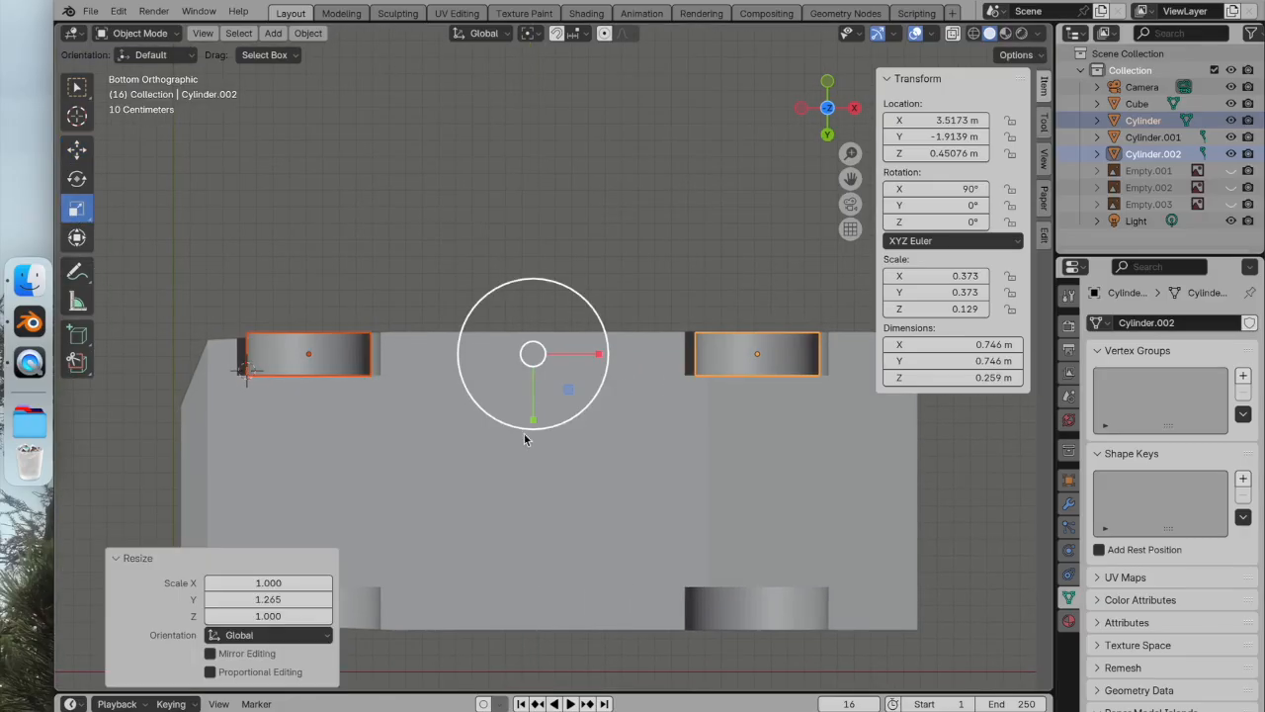
left_click(362, 259)
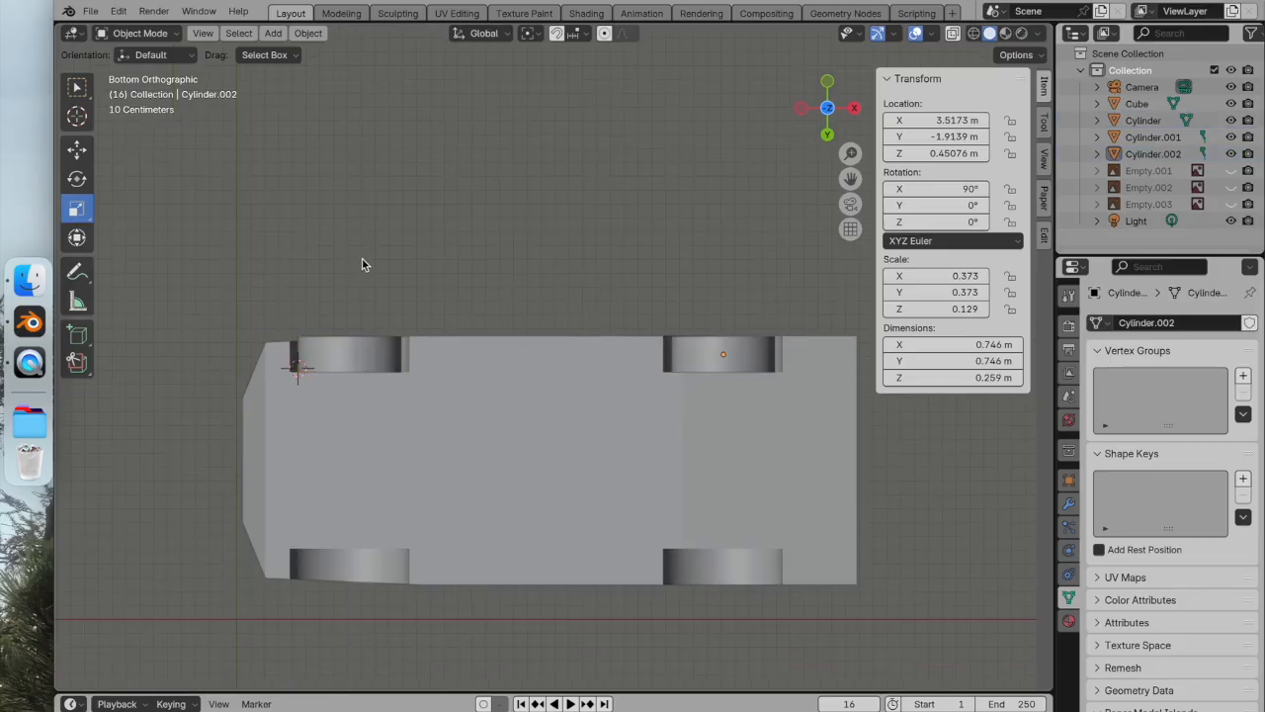
Duplicate both wheels and move the copies along Y to about -0.372 m, into the arches on the opposite side
left_click(346, 341)
right_click(733, 346)
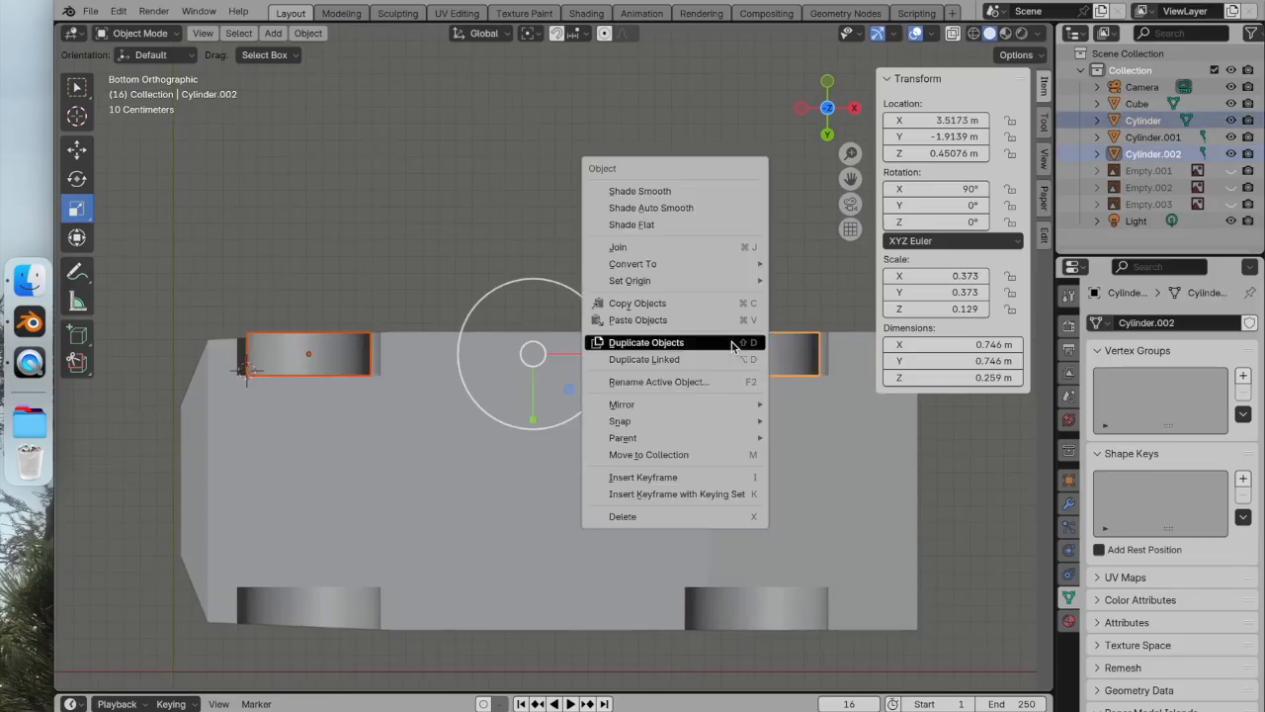
left_click(737, 342)
left_click(703, 345)
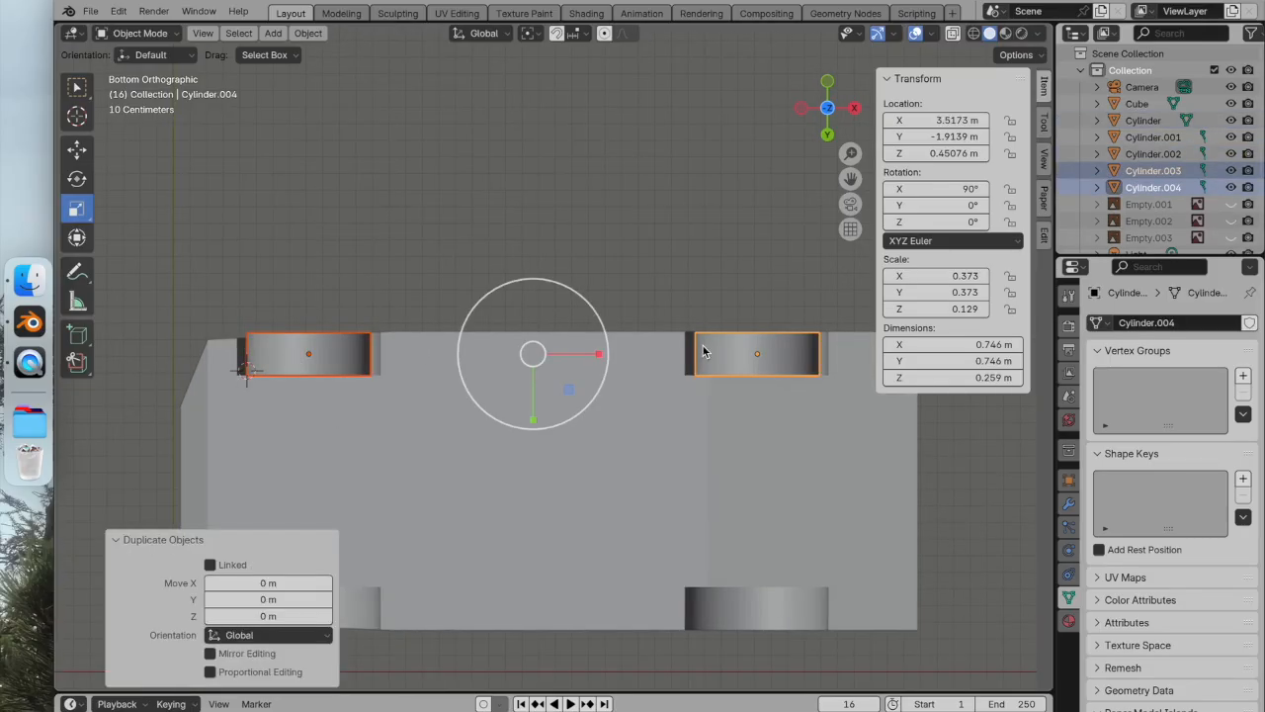
left_click(88, 158)
middle_click_drag(399, 318, 449, 188, "shift")
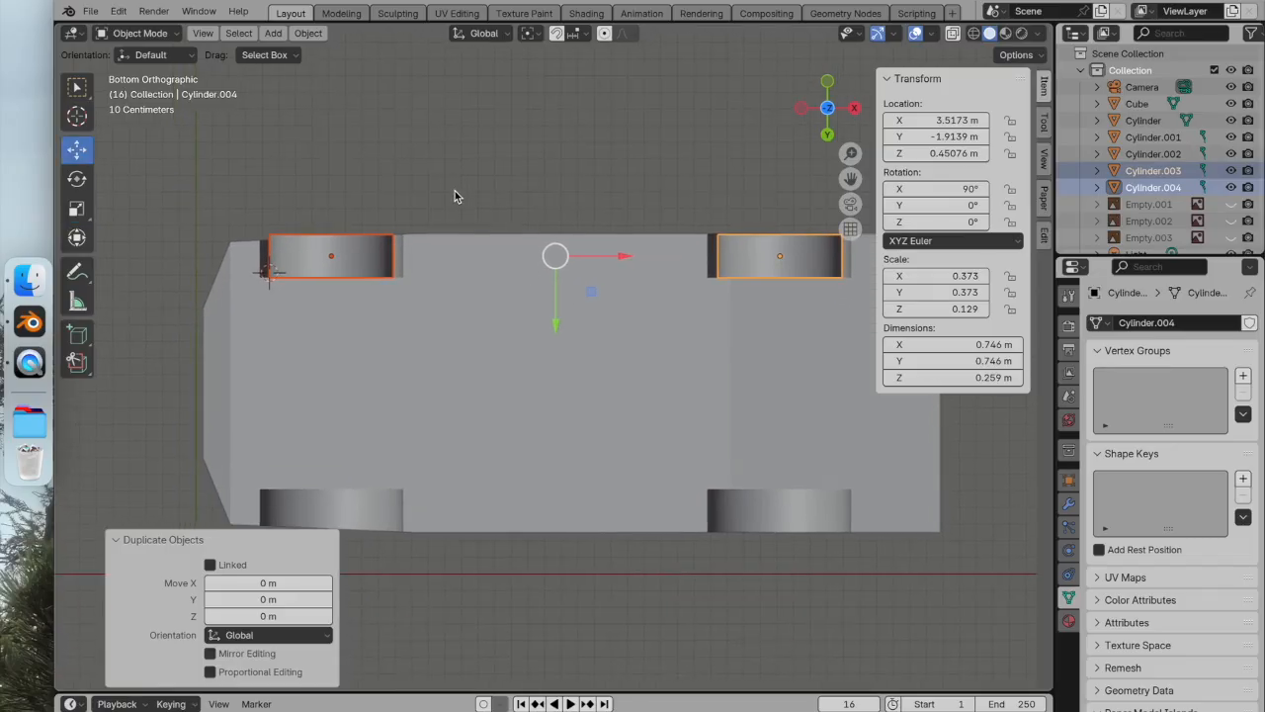
left_click_drag(557, 309, 601, 571)
left_click(504, 149)
middle_click_drag(504, 149, 544, 479)
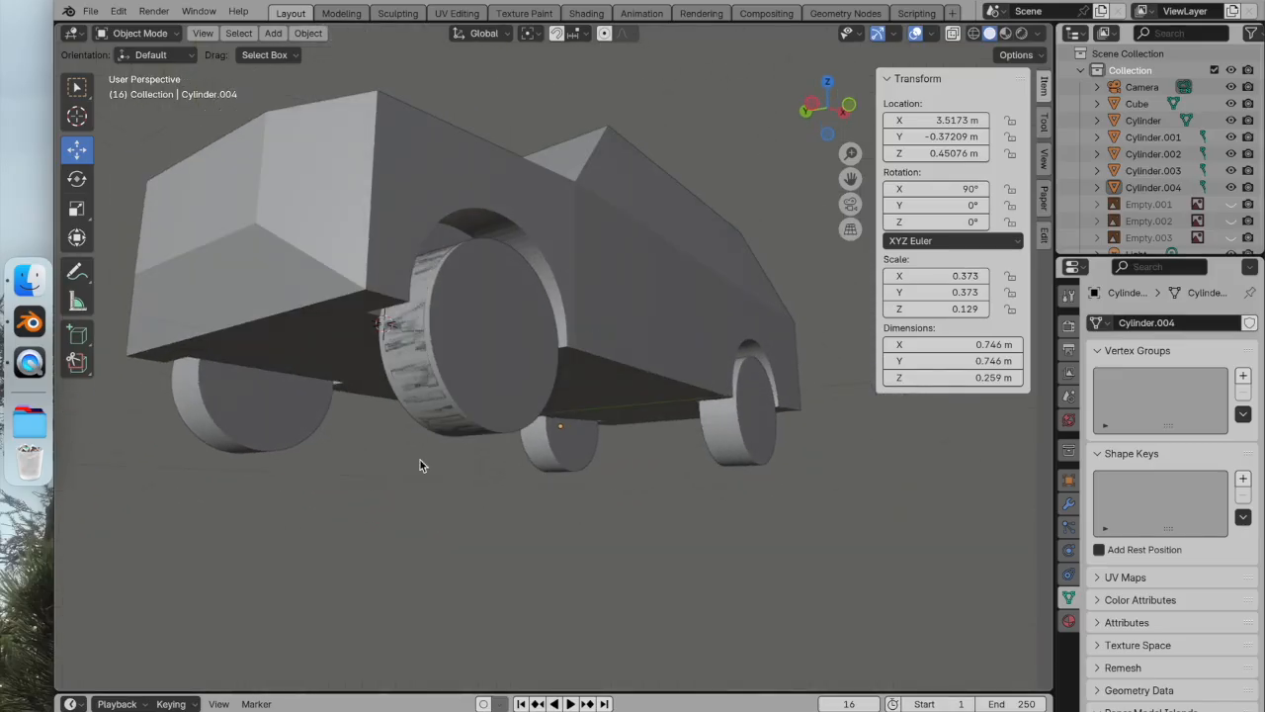
Delete the overlapping wheel object Cylinder from the front wheel arch
middle_click_drag(419, 411, 528, 376)
left_click(519, 306)
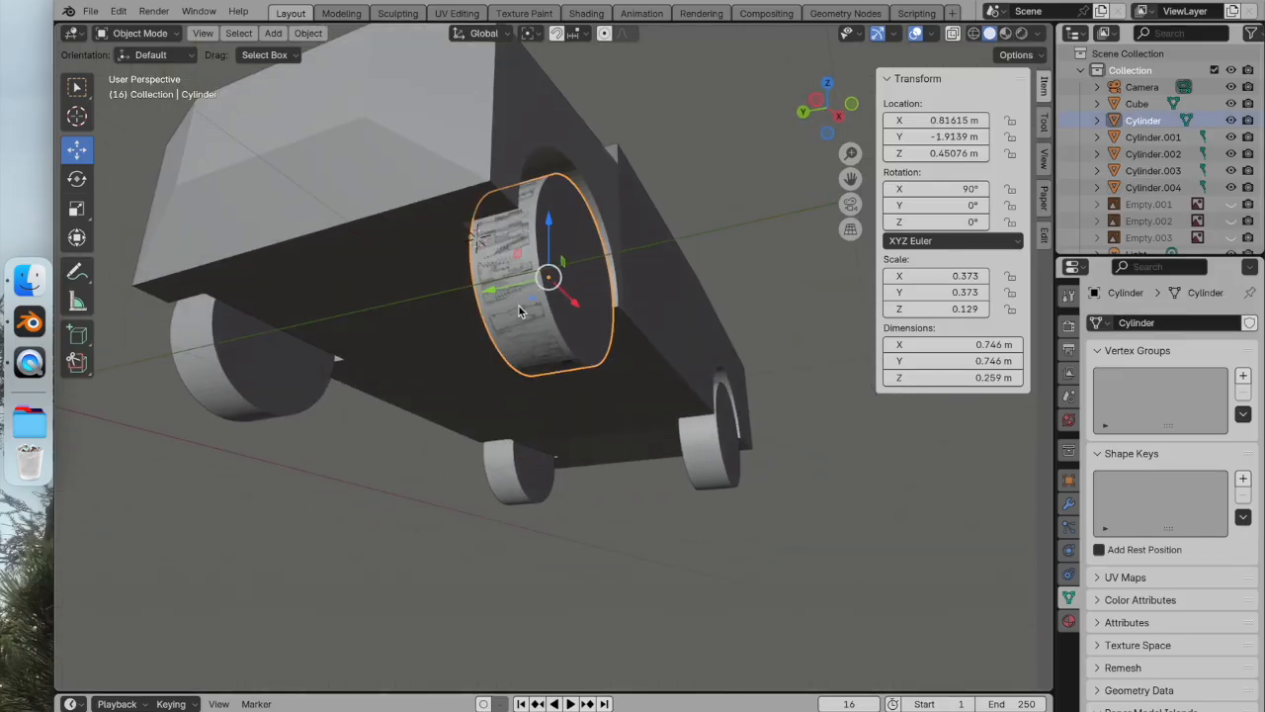
right_click(521, 311)
left_click(504, 482)
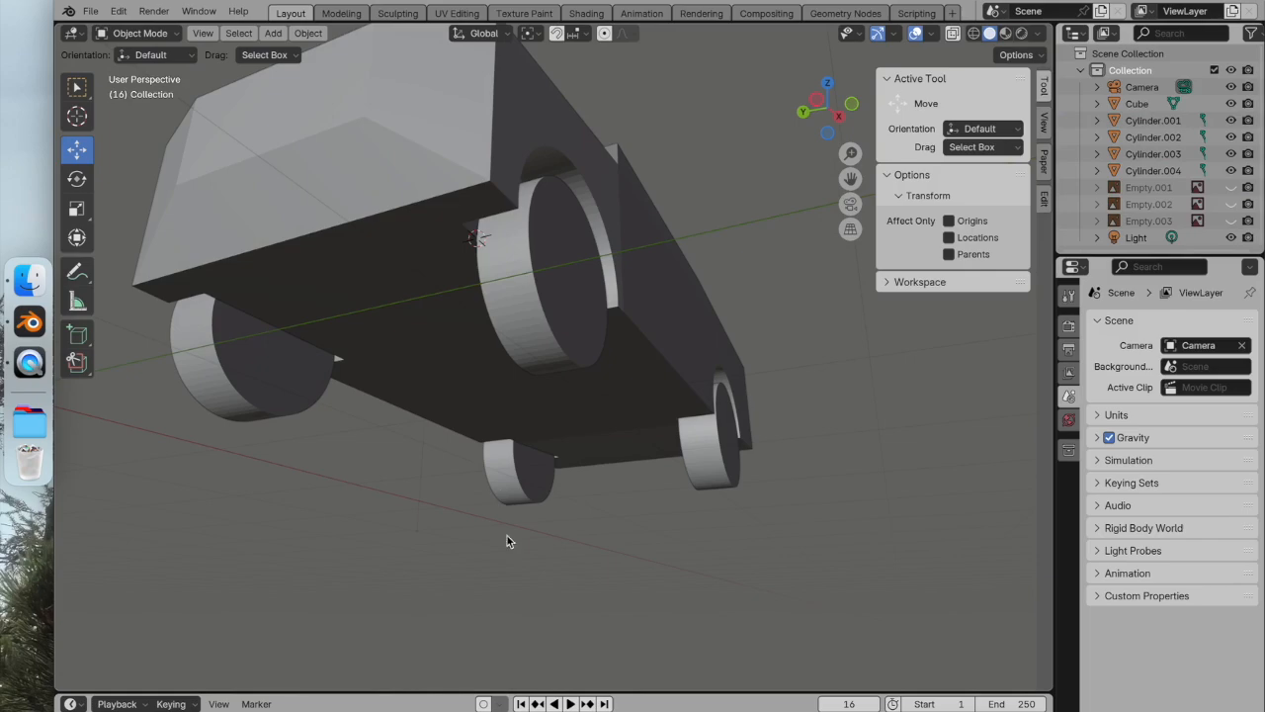
middle_click_drag(614, 499, 649, 425)
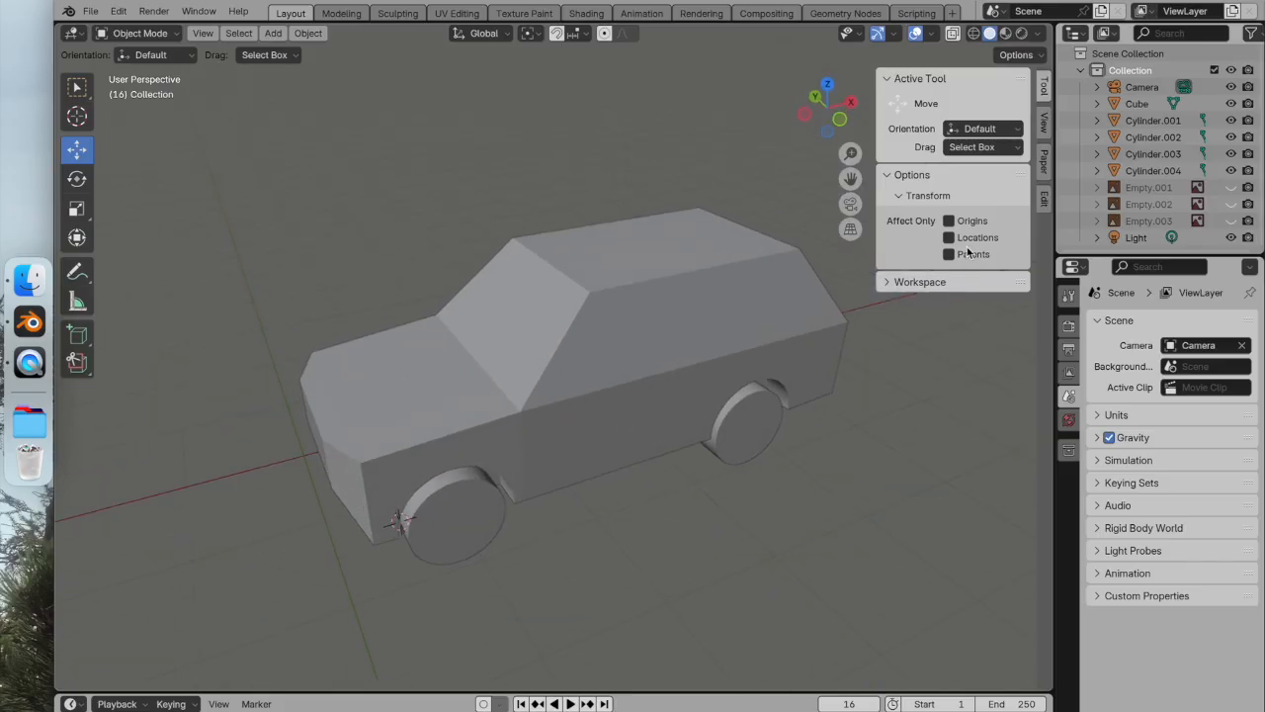
Show the reference images Empty.001, Empty.002 and Empty.003, hide the Cube body and switch to the top orthographic view
left_click(1231, 187)
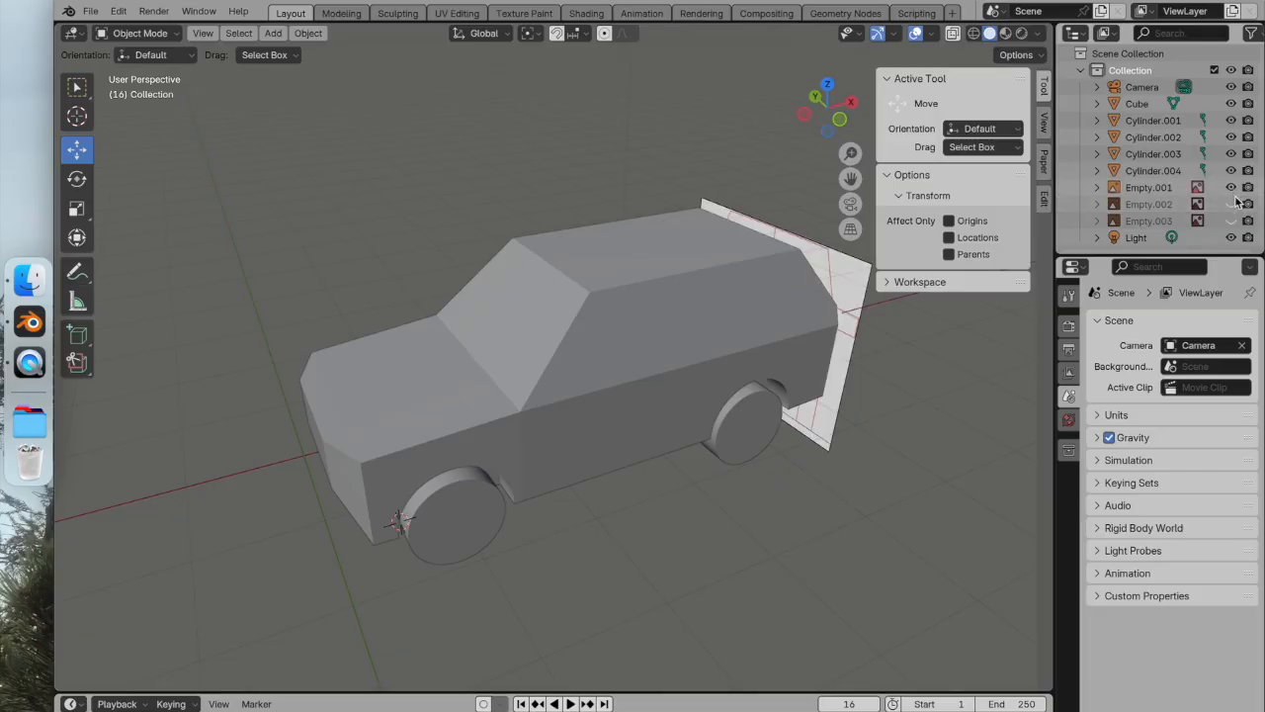
left_click(1231, 220)
left_click(1230, 204)
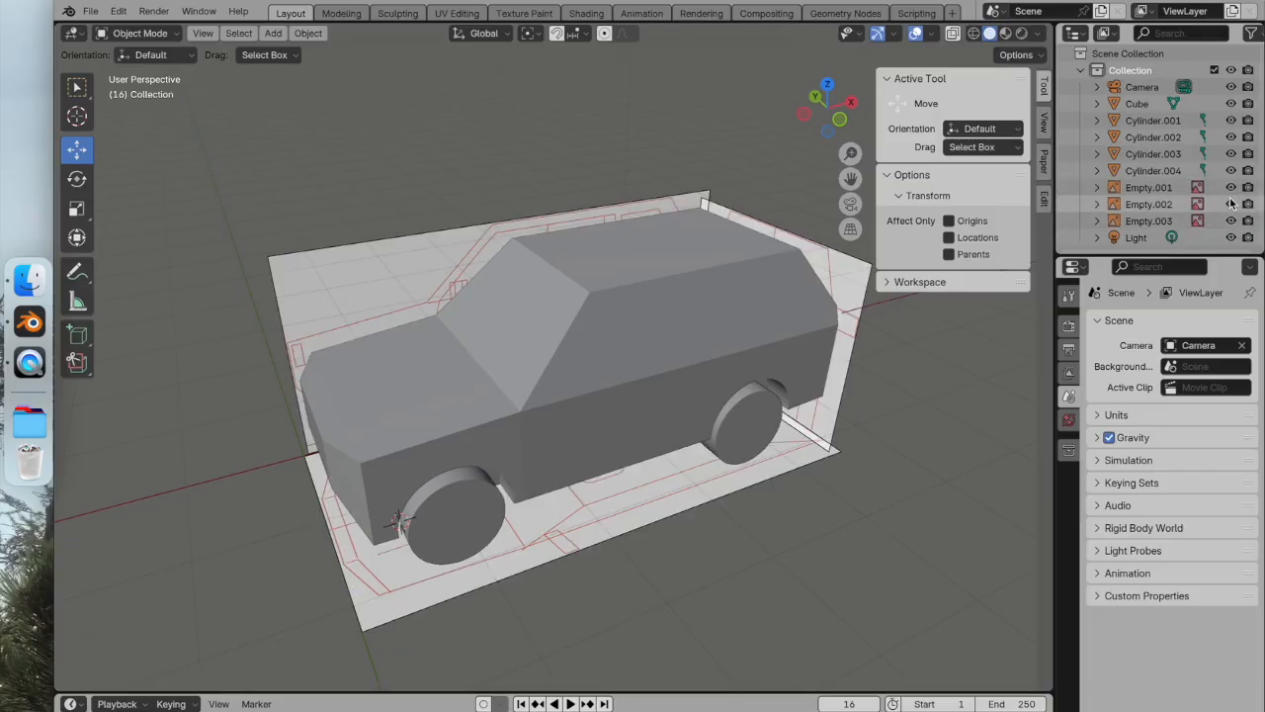
left_click(1231, 104)
left_click(829, 88)
scroll(654, 249, "up", 2)
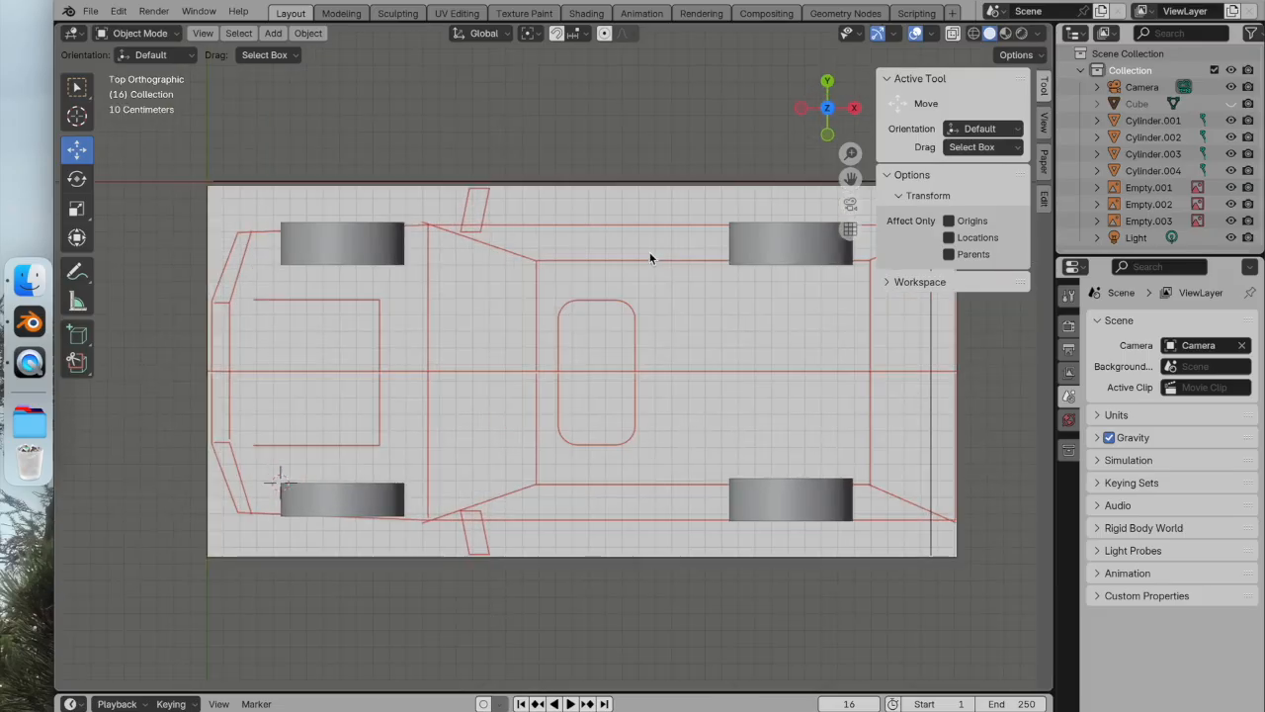
Add a mesh cube and move it to about X 0.70 m, Y -1.23 m, aligning its corner with the side mirror outline
left_click(273, 33)
mouse_move(281, 57)
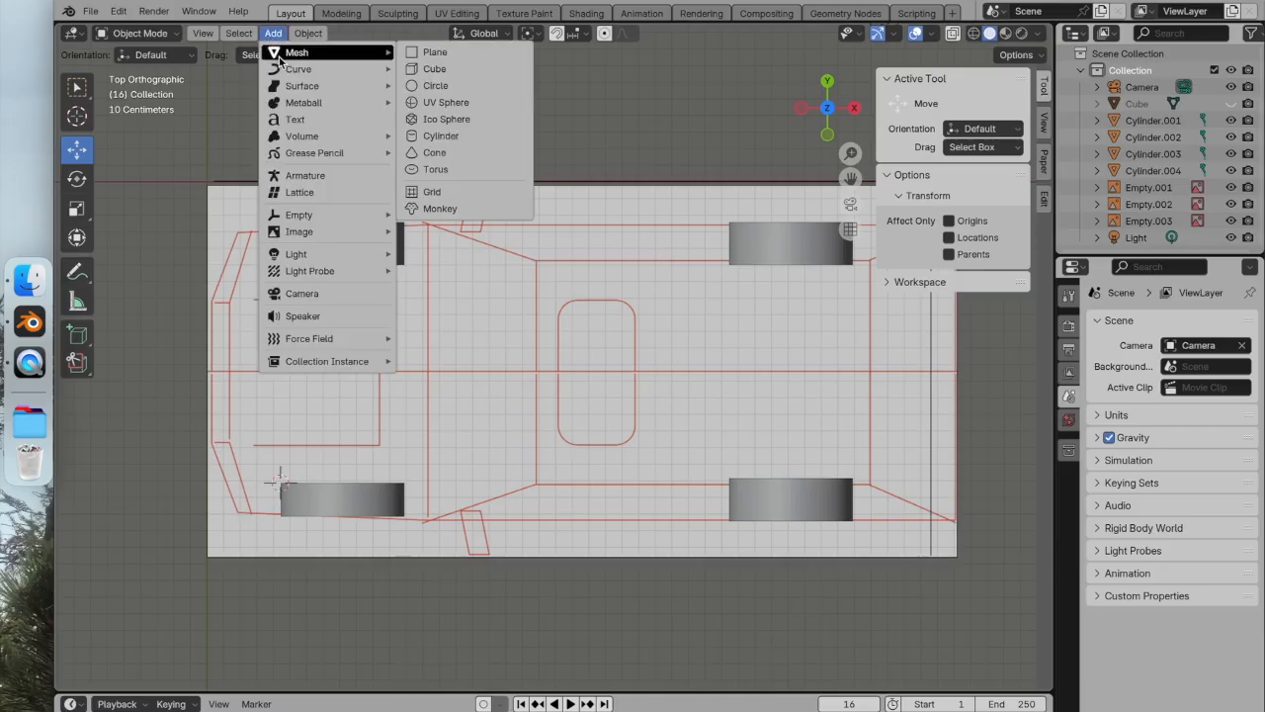
left_click(406, 69)
left_click_drag(329, 485, 307, 377)
left_click_drag(264, 423, 269, 322)
left_click_drag(306, 378, 362, 381)
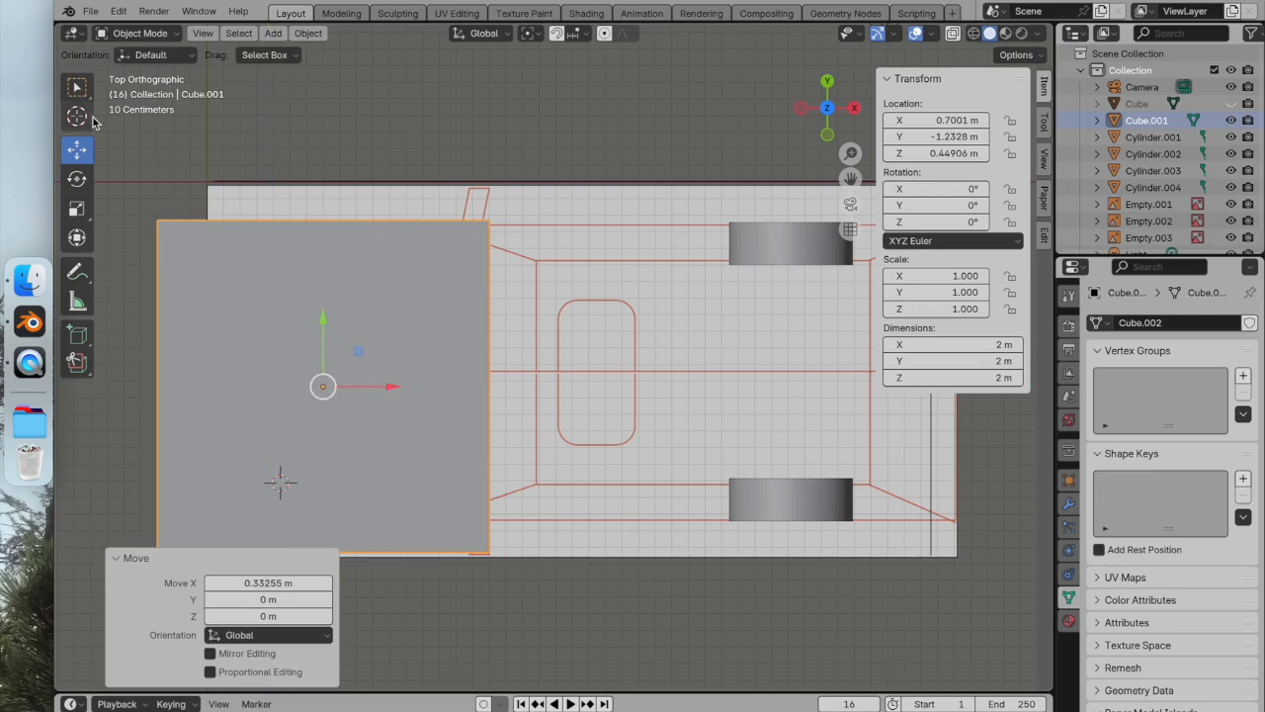
Place the 3D cursor on the new cube's corner at the mirror outline and set the transform pivot point to 3D Cursor
left_click(78, 117)
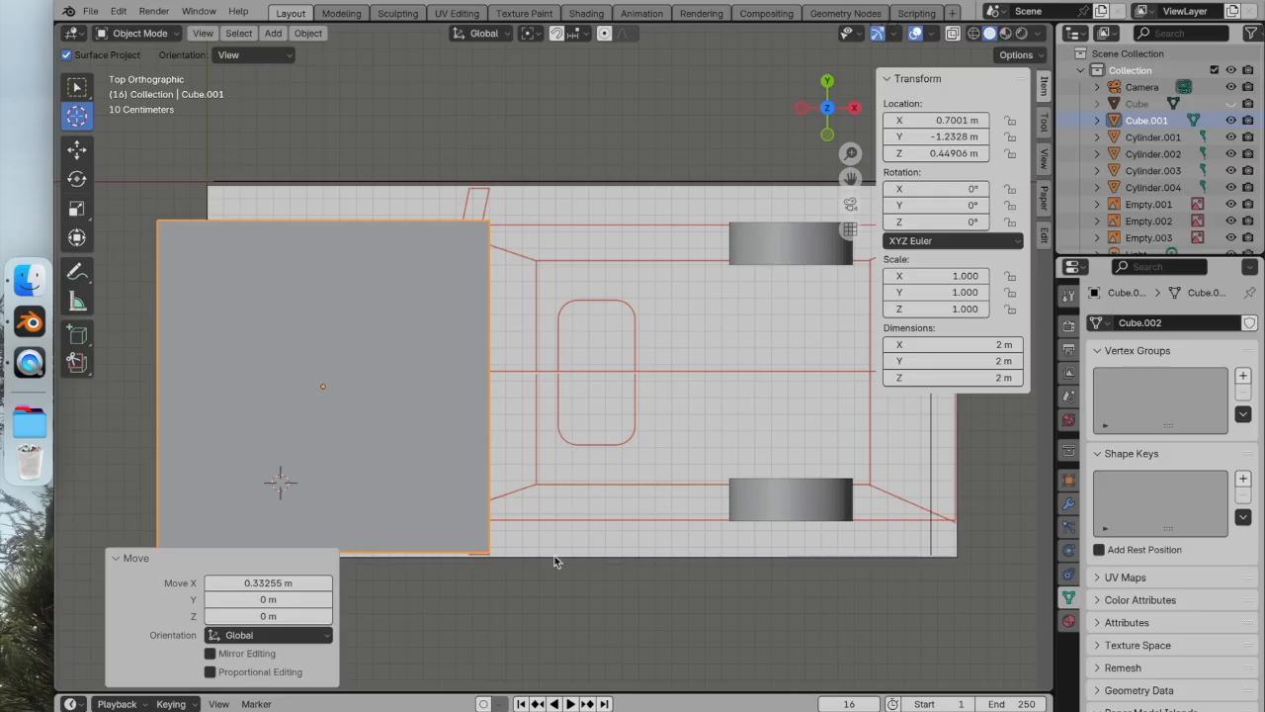
left_click(76, 209)
left_click_drag(343, 327, 341, 373)
key("super+z")
left_click(531, 34)
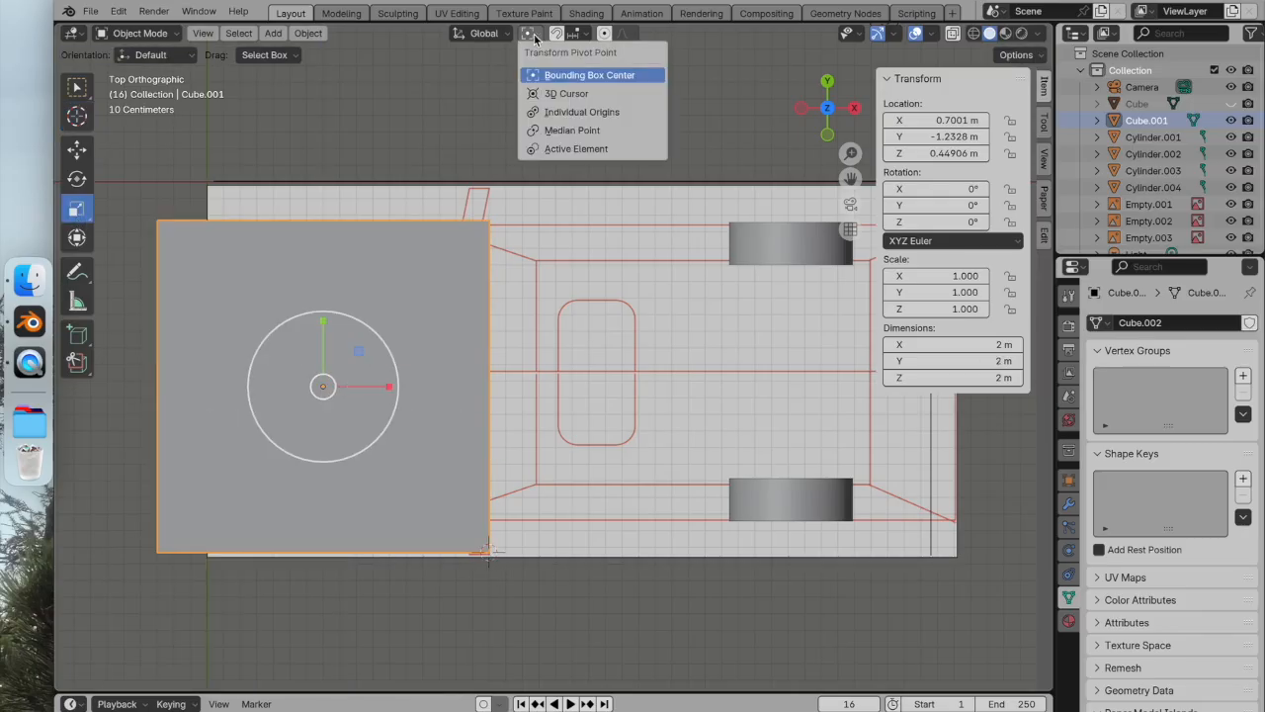
left_click(554, 93)
Scale the new cube to 0.066 in X, 0.213 in Y and 0.099 in Z to fit the side mirror in the references
left_click_drag(494, 486, 348, 519)
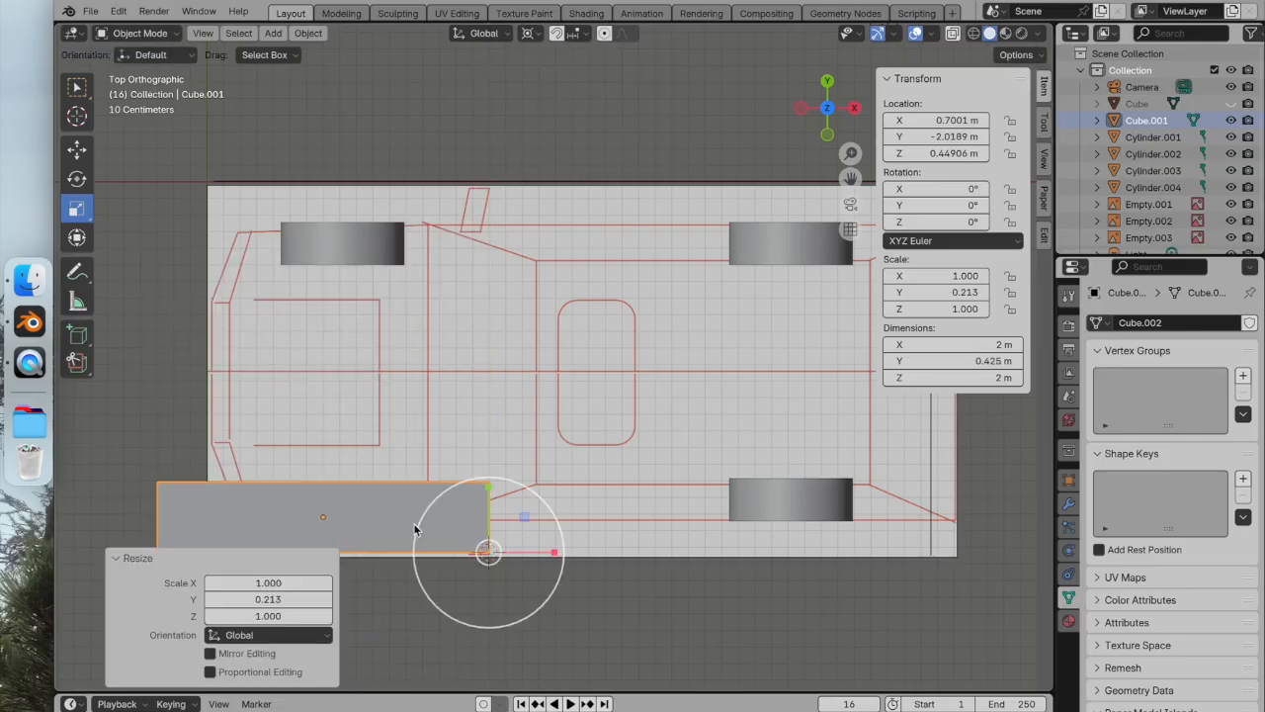
left_click_drag(546, 552, 489, 554)
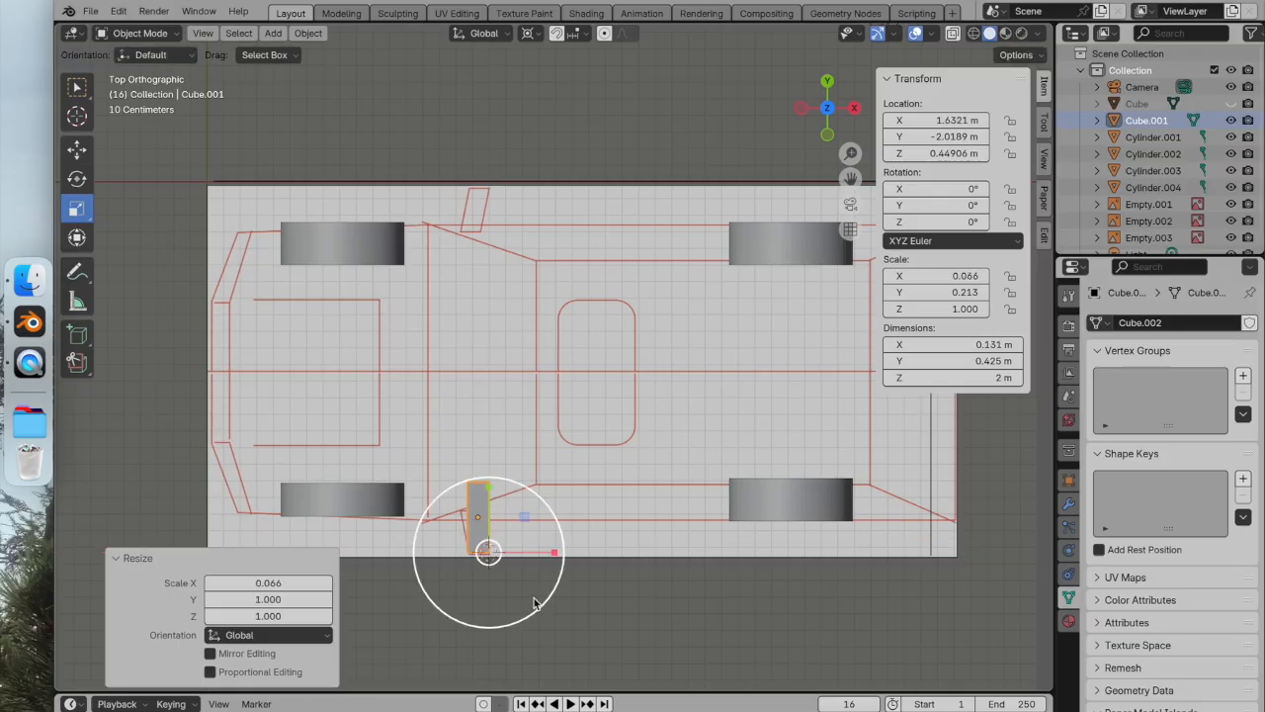
left_click(826, 136)
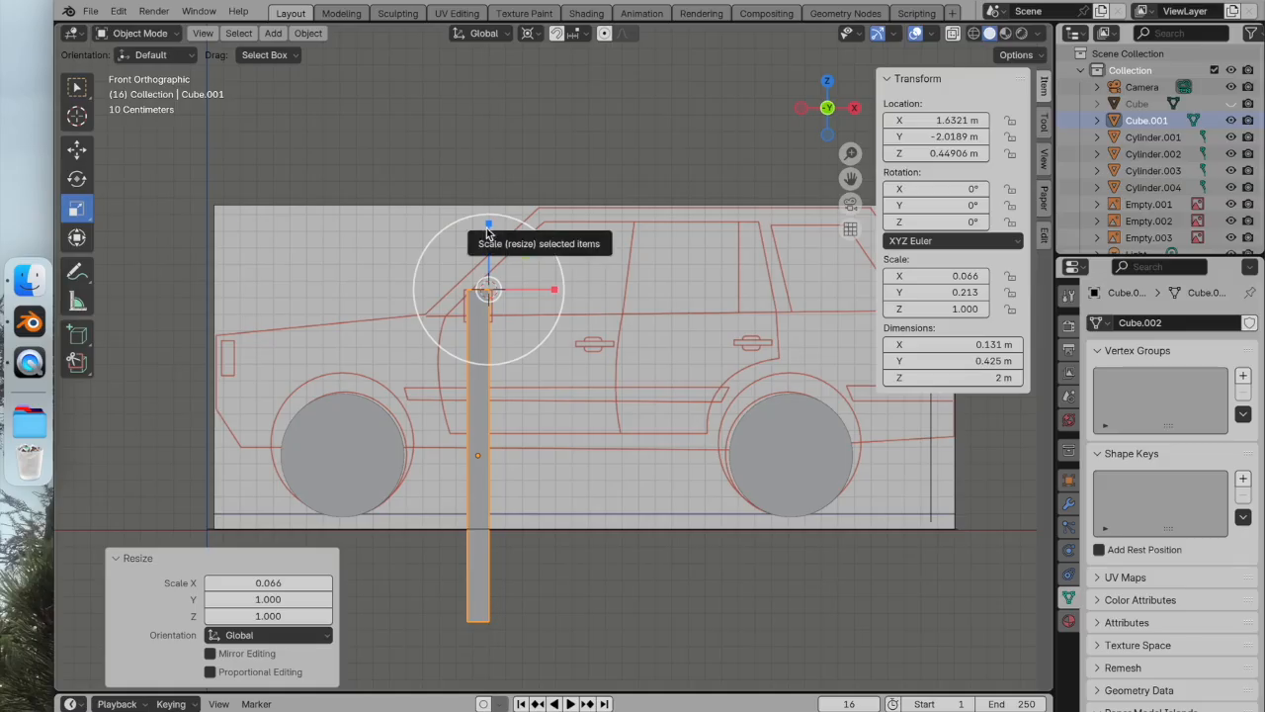
left_click_drag(488, 227, 491, 283)
middle_click_drag(560, 339, 637, 408)
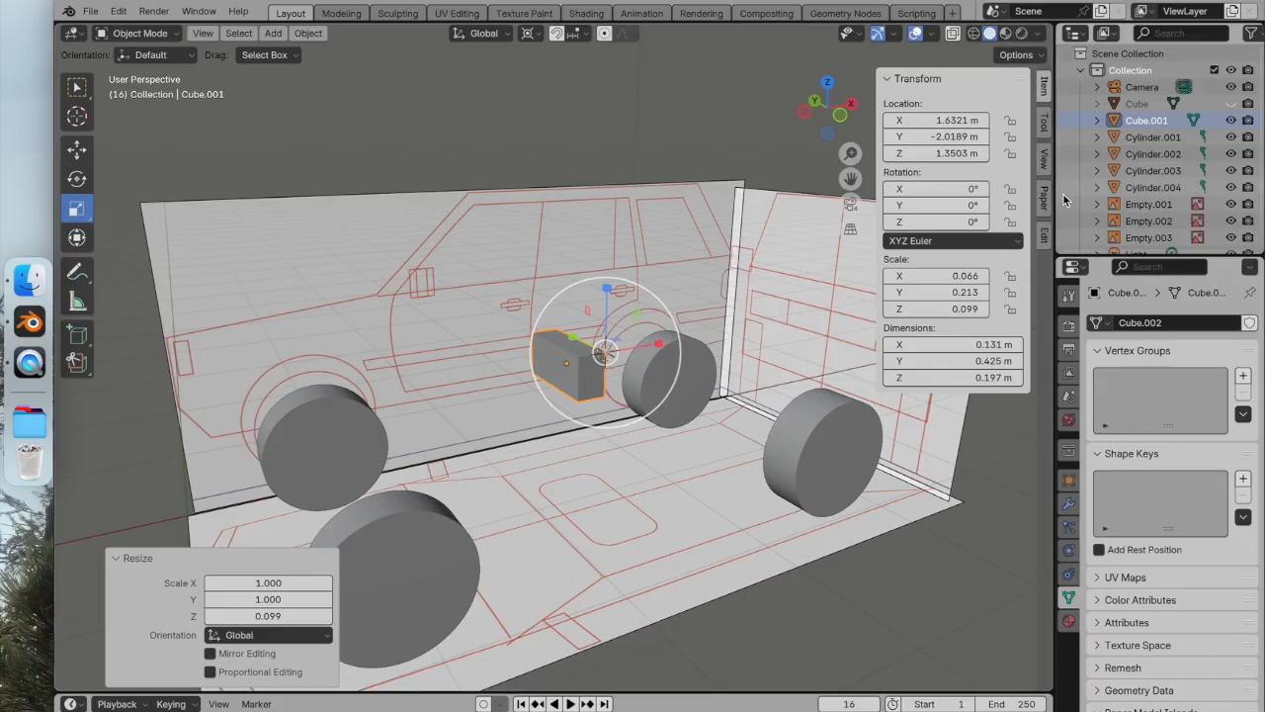
Slant the mirror block in Edit Mode by moving its inner end face along negative X to follow the top-view mirror outline
left_click(827, 83)
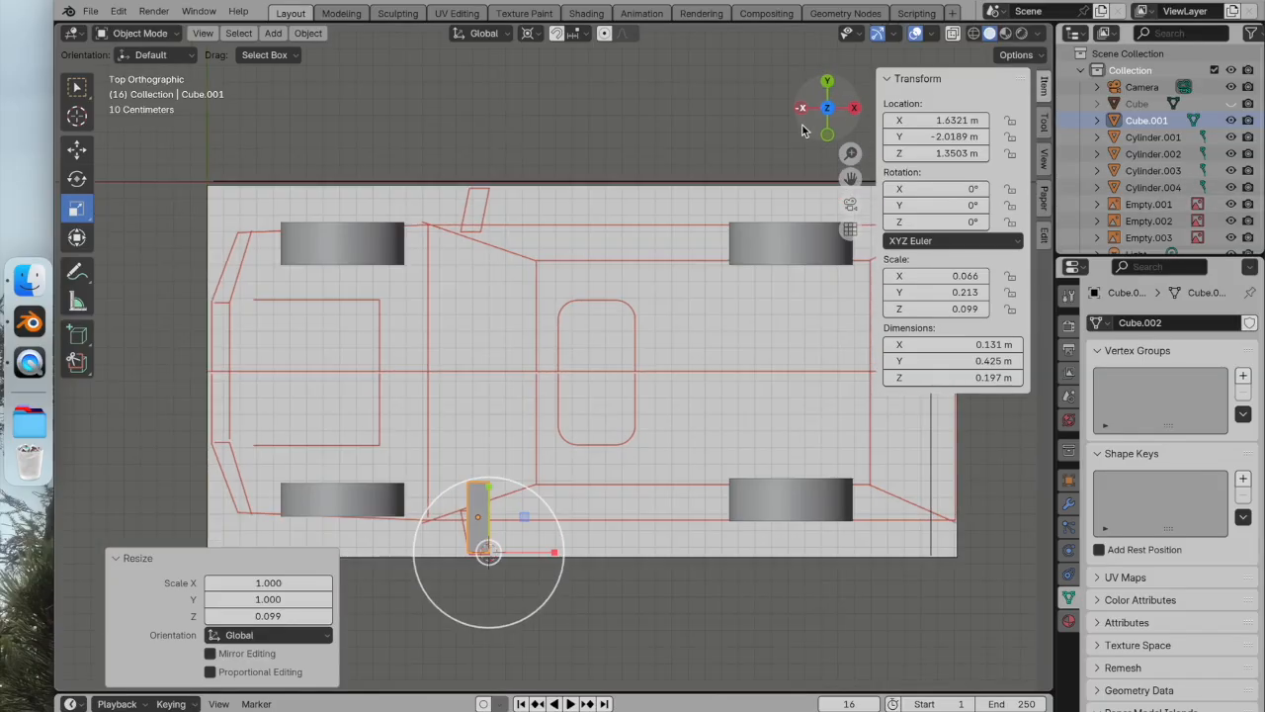
scroll(555, 364, "up", 3)
middle_click_drag(553, 345, 694, 277, "shift")
middle_click_drag(604, 365, 697, 316)
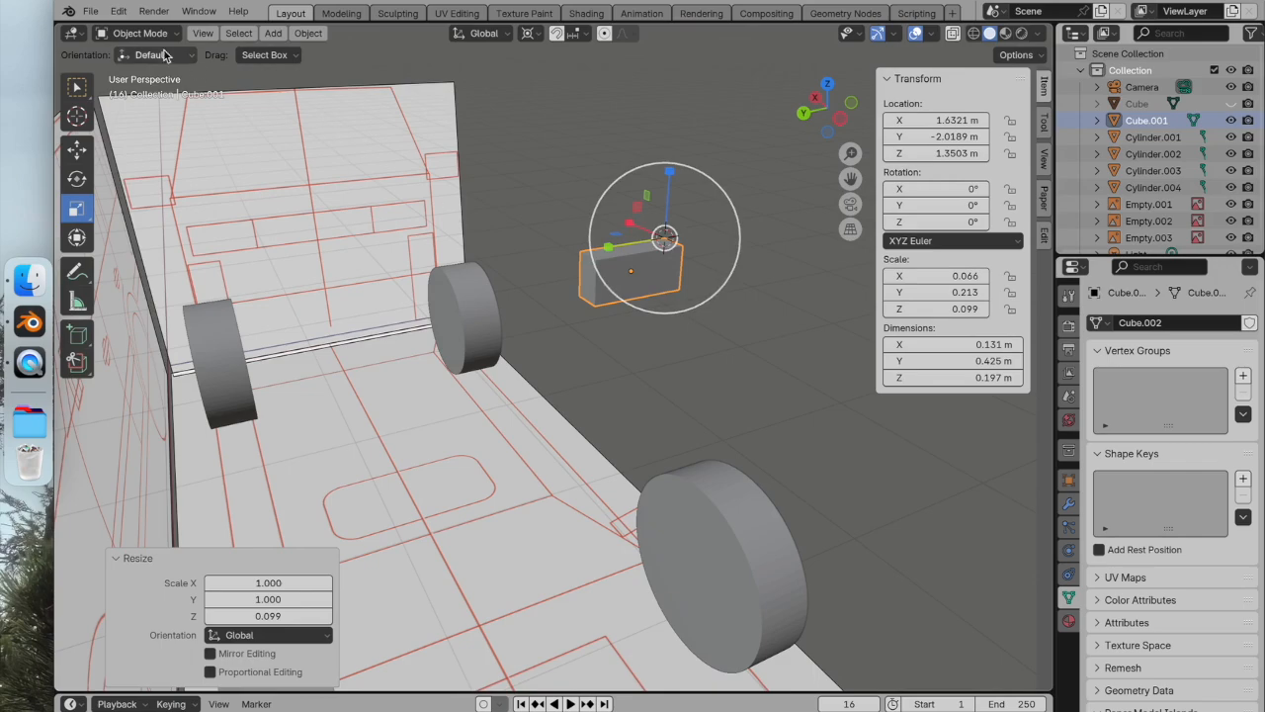
left_click(139, 33)
left_click(139, 72)
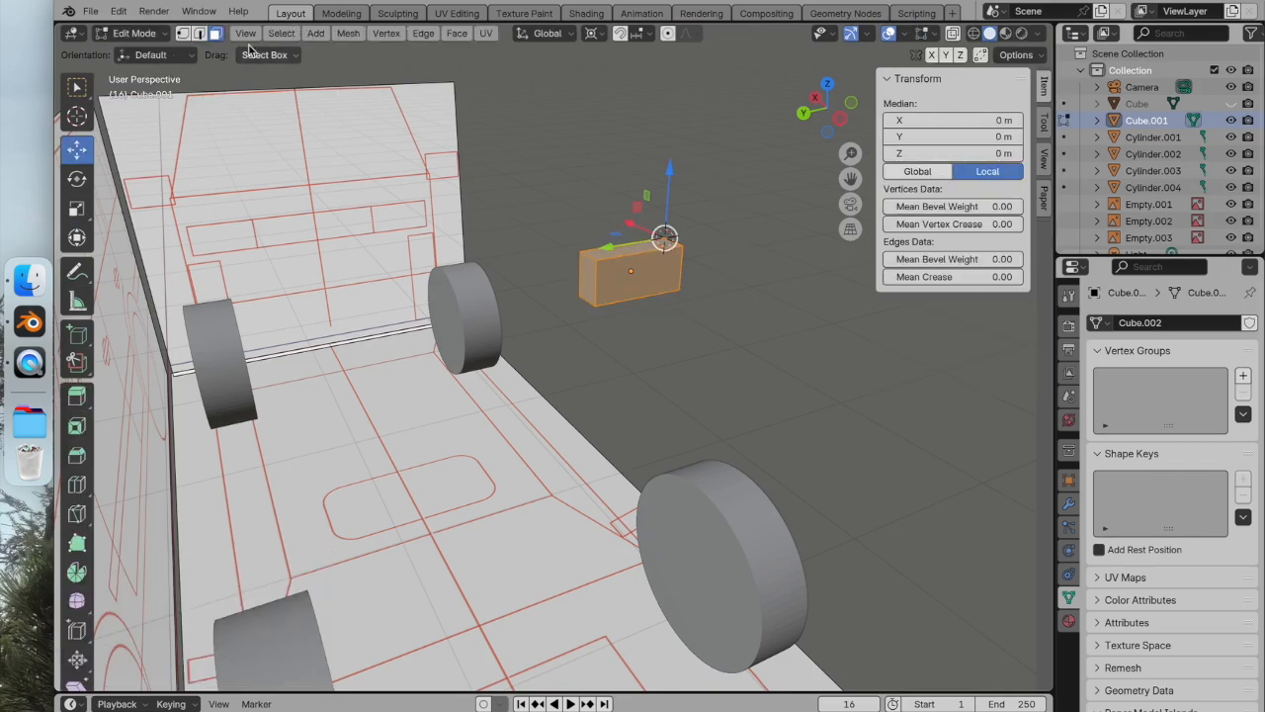
left_click(585, 281)
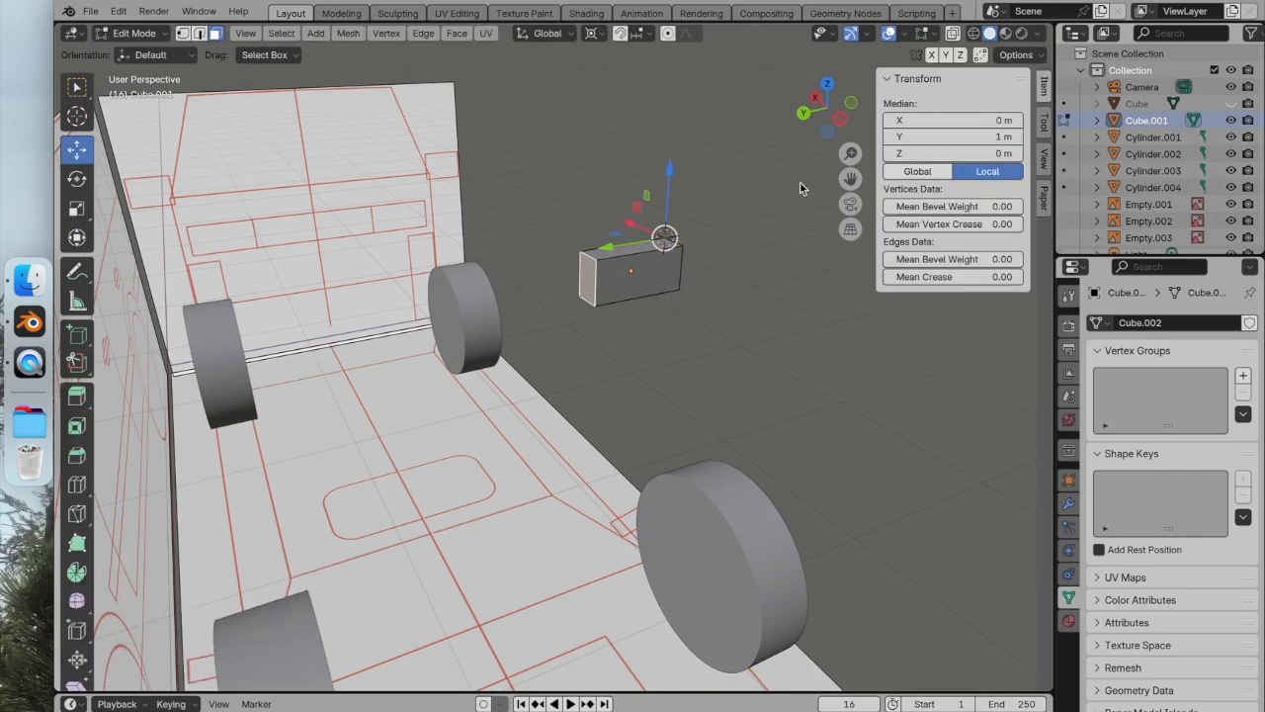
left_click(829, 86)
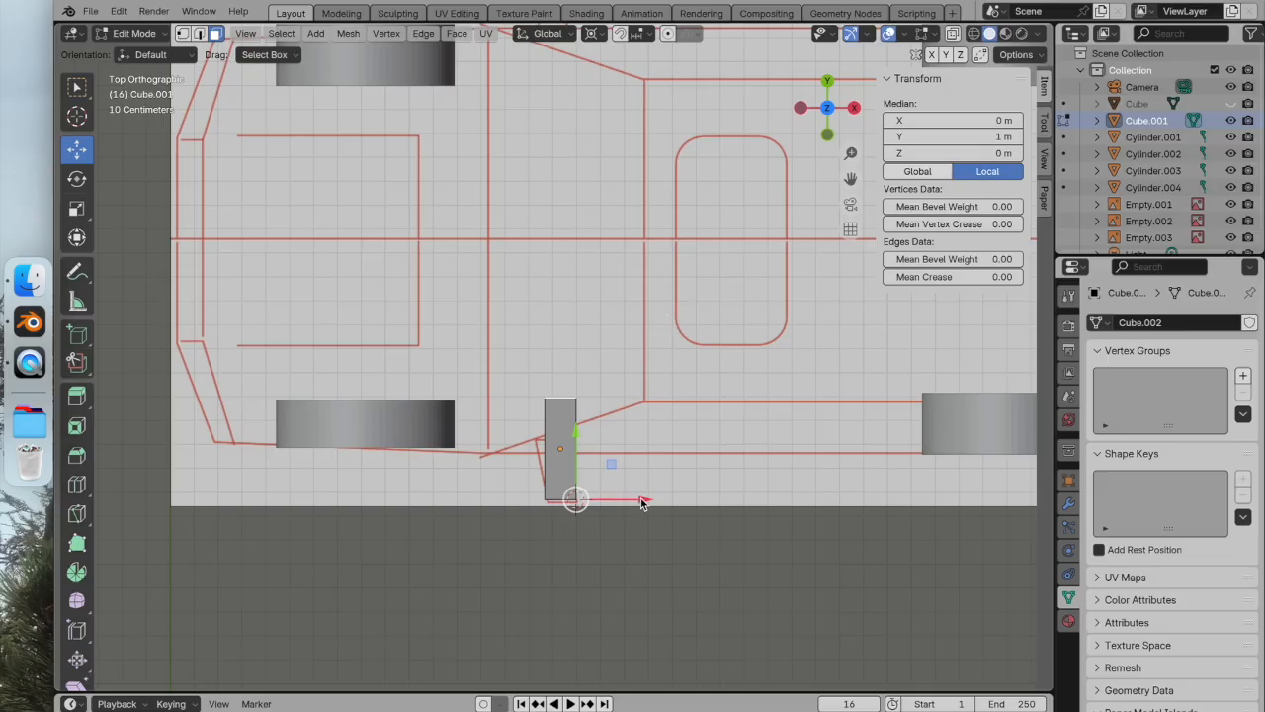
mouse_move(640, 502)
left_mouse_down()
mouse_move(605, 498)
mouse_move(618, 500)
left_mouse_up()
left_click(652, 568)
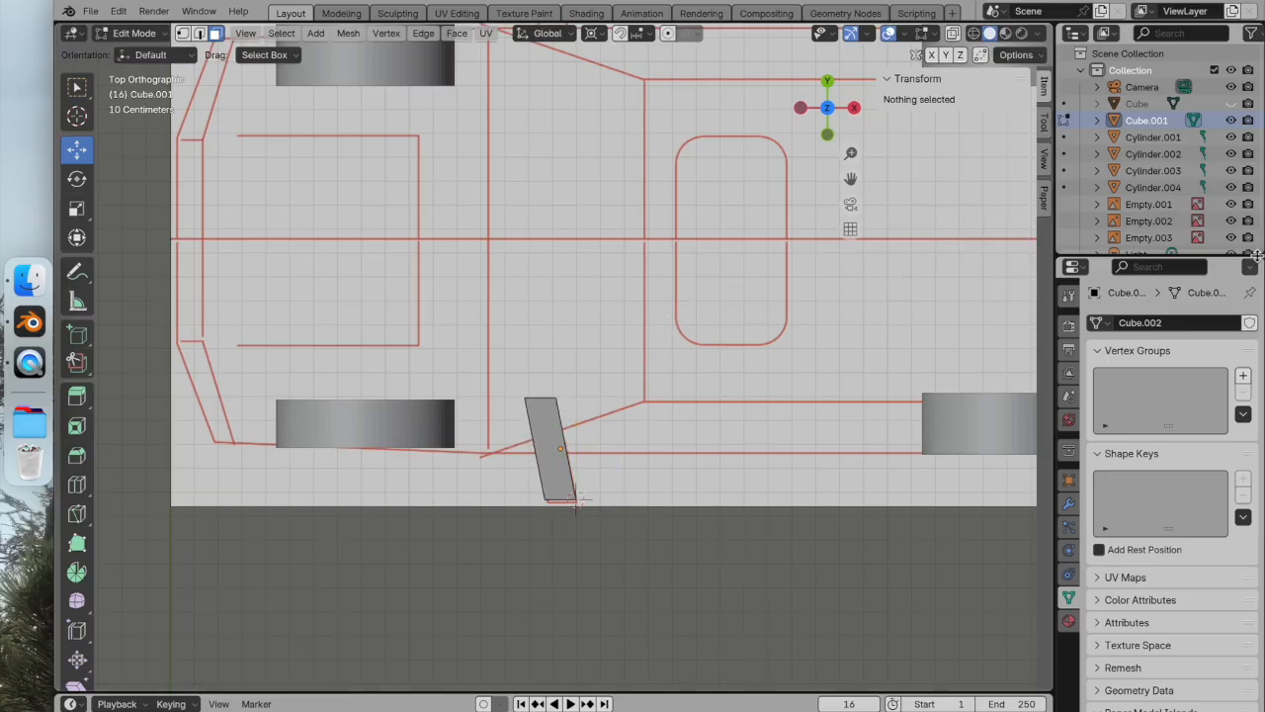
Return to Object Mode, unhide the Cube body and check how the mirror block sits against it
left_click(134, 33)
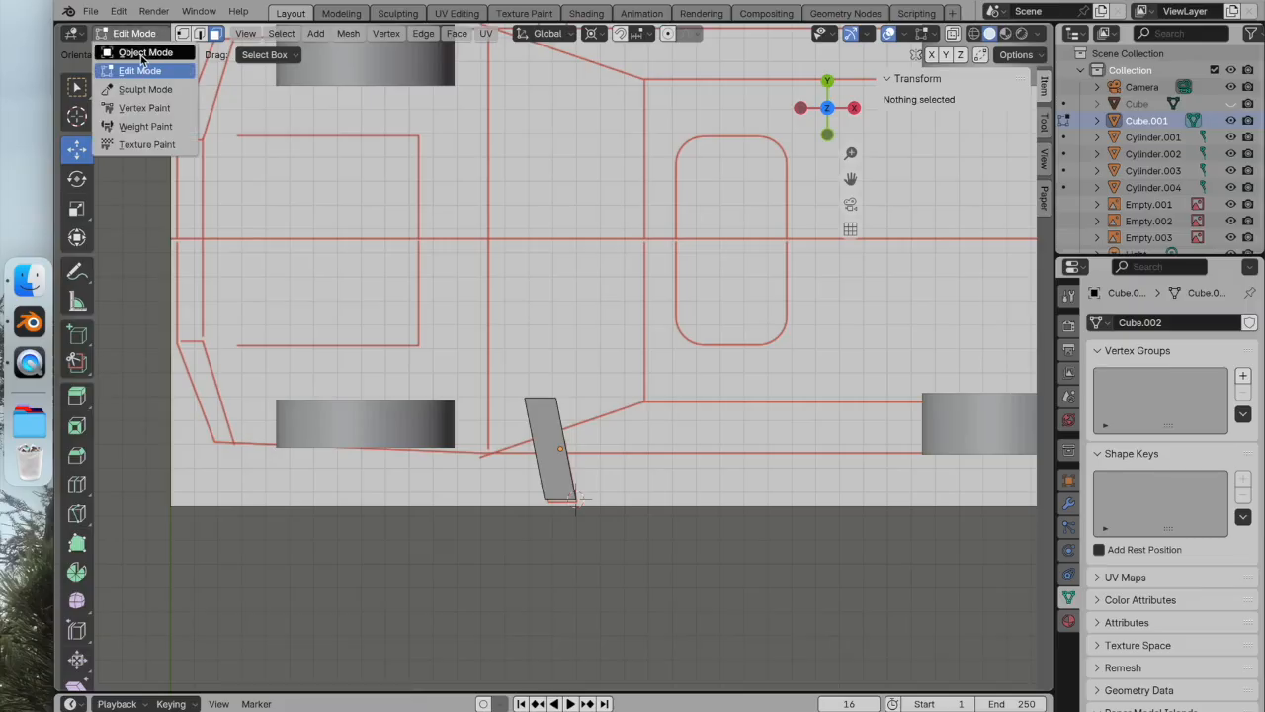
left_click(129, 48)
left_click(1230, 104)
middle_click_drag(829, 331, 802, 178)
scroll(659, 241, "up", 5)
scroll(659, 240, "down", 6)
middle_click_drag(659, 240, 823, 323)
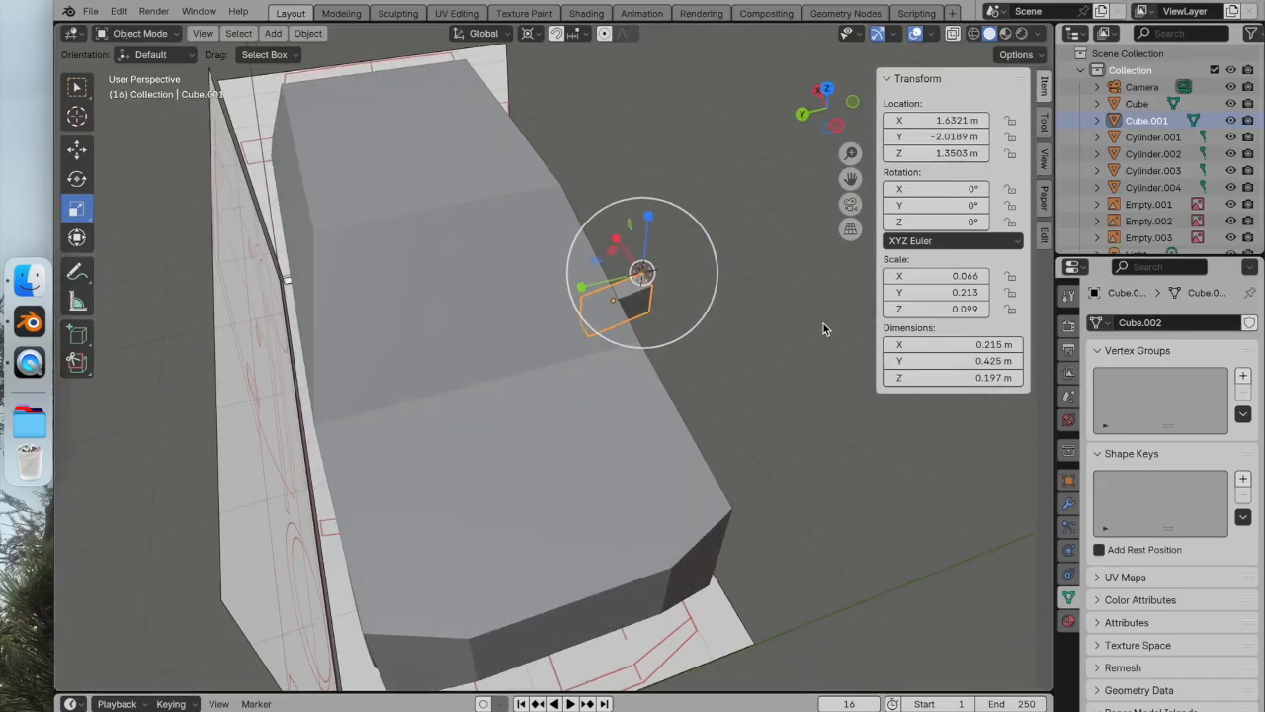
Duplicate the side mirror block in top view, keeping the copy at the original's position
left_click(828, 94)
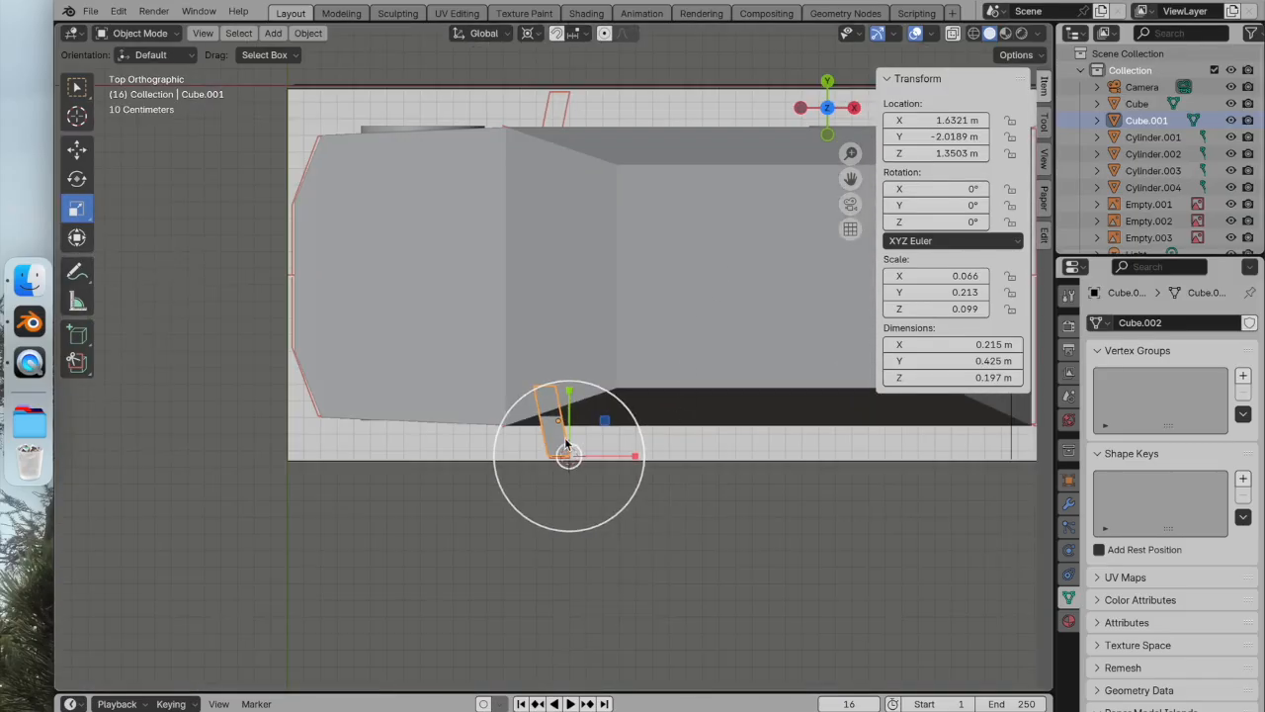
right_click(540, 339)
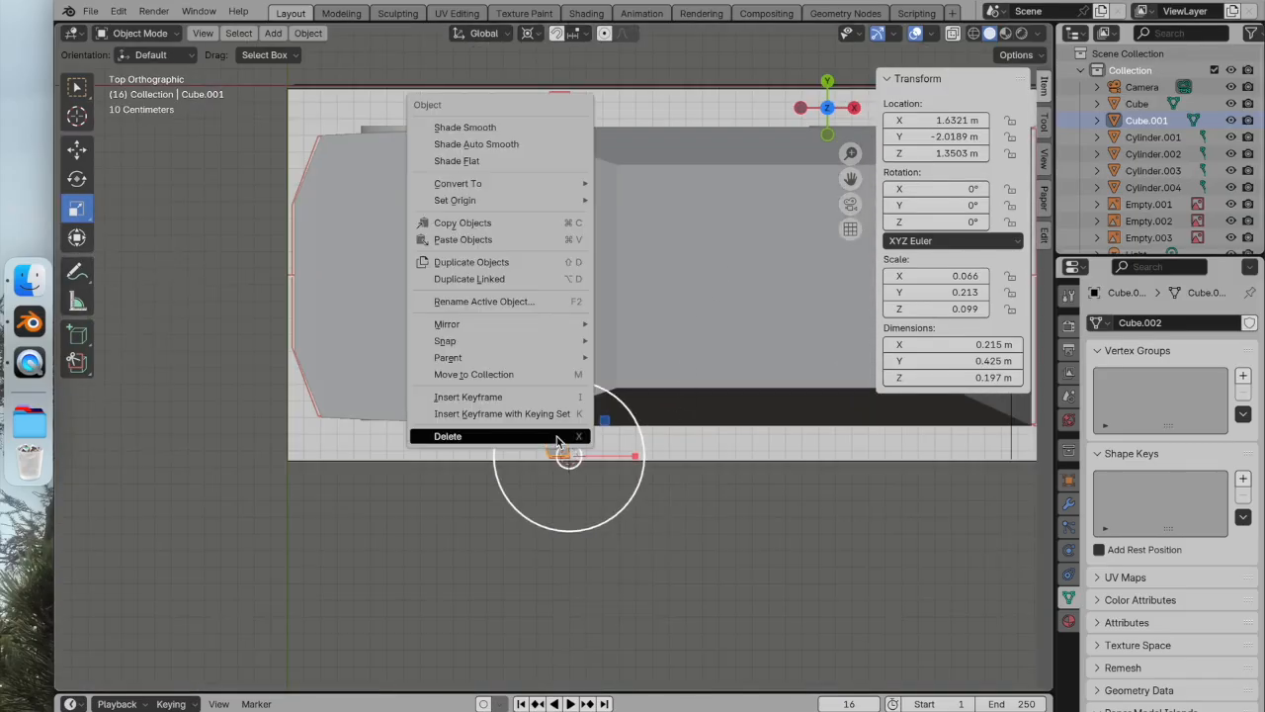
left_click(507, 262)
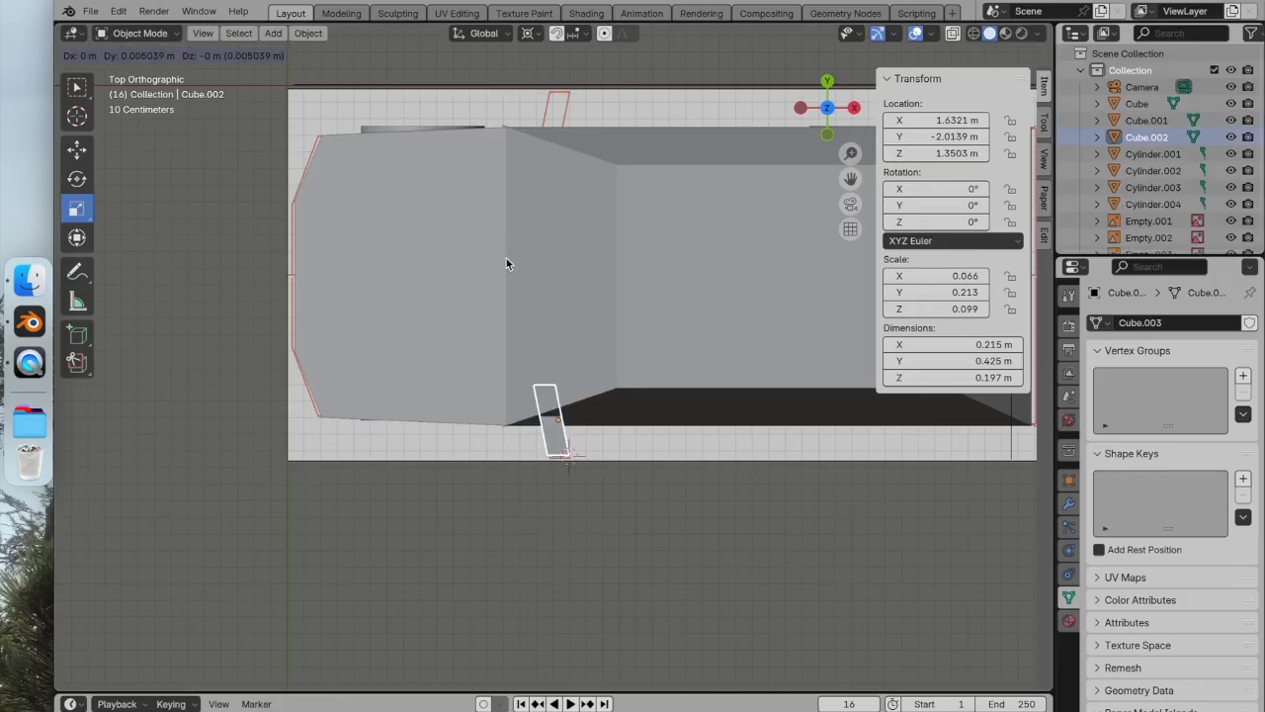
right_click(504, 249)
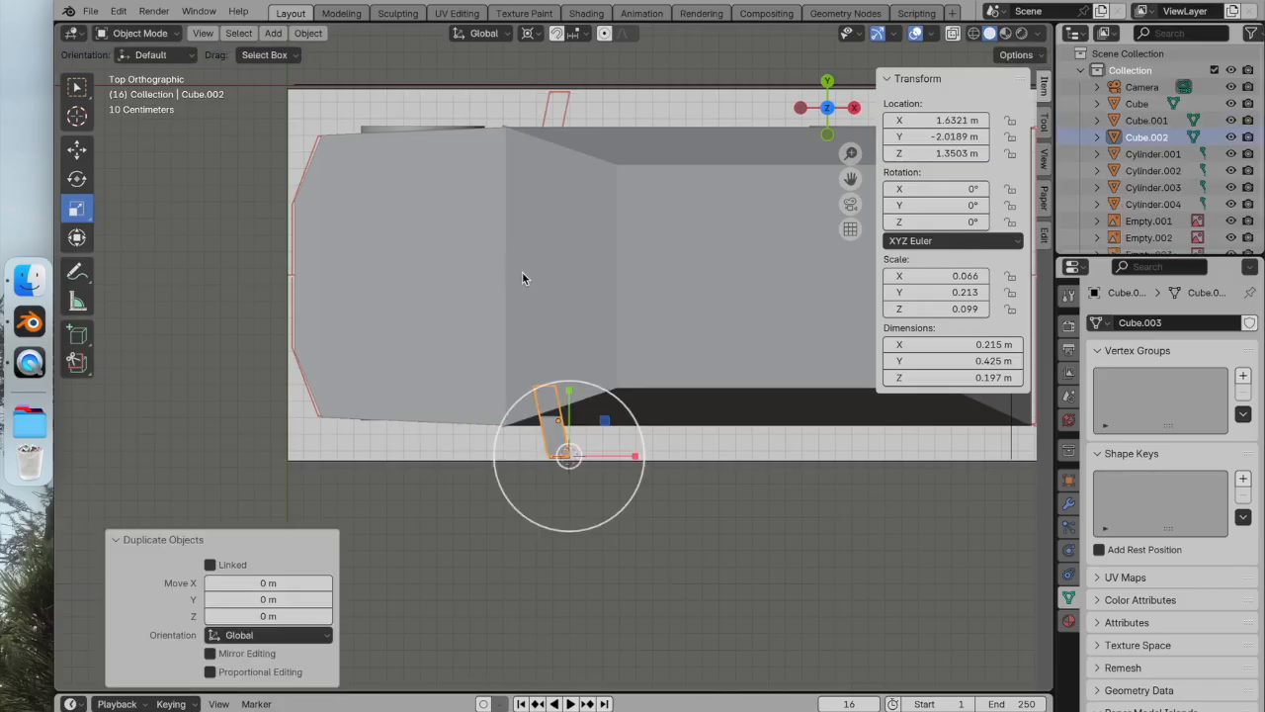
left_click(720, 560)
Select the original side mirror block, Cube.001, and duplicate it again without moving the copy
left_click(556, 445)
right_click(556, 446)
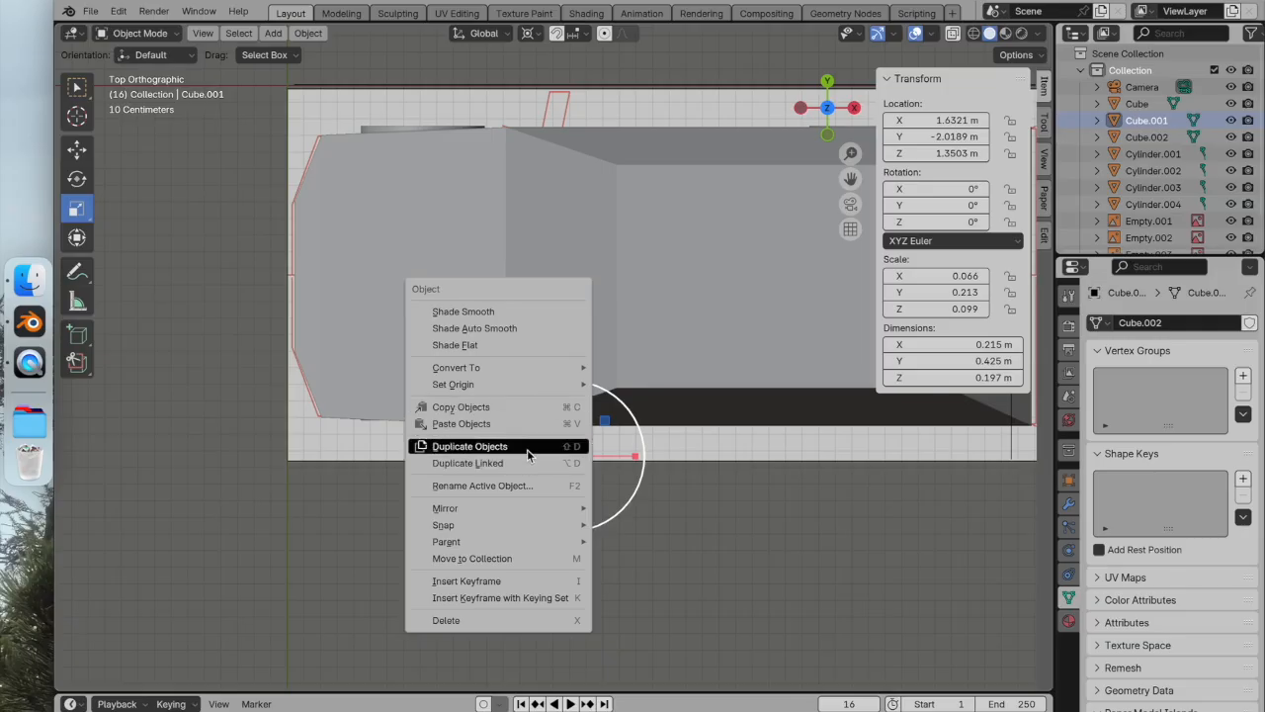
left_click(528, 445)
right_click(526, 452)
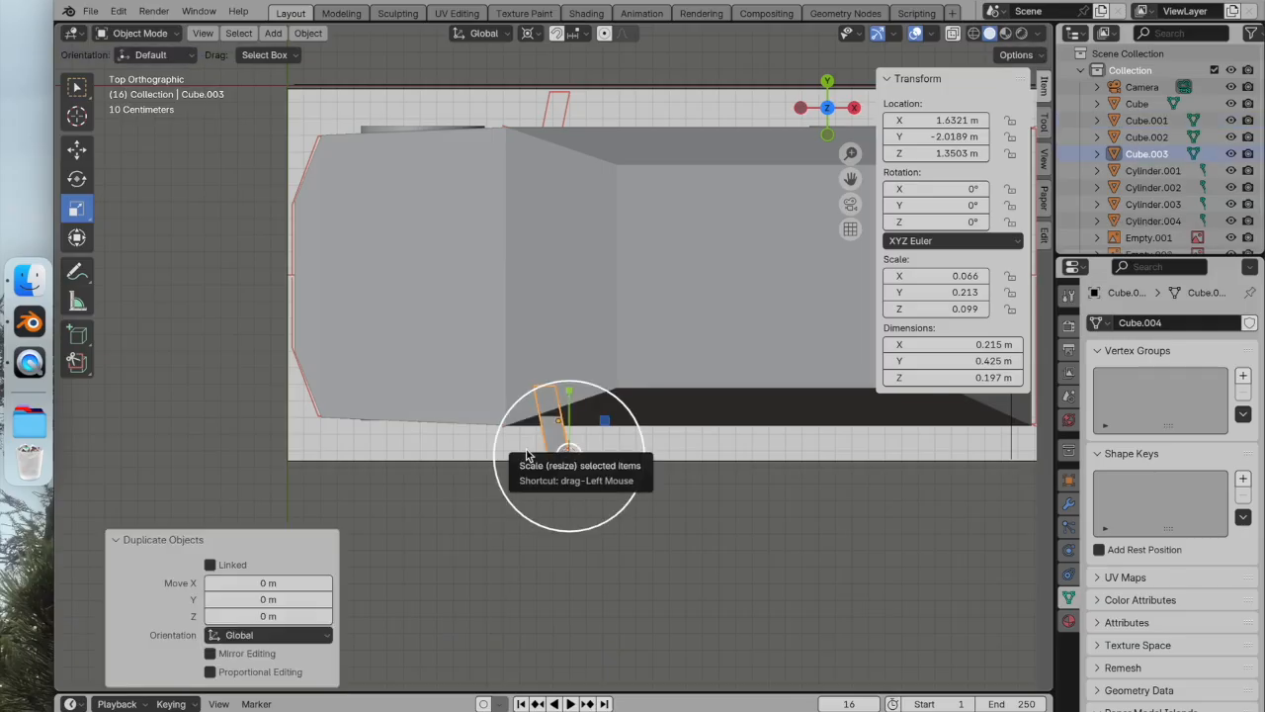
Set the transform pivot point to Bounding Box Center and mirror the copied block along global Y
left_click(531, 33)
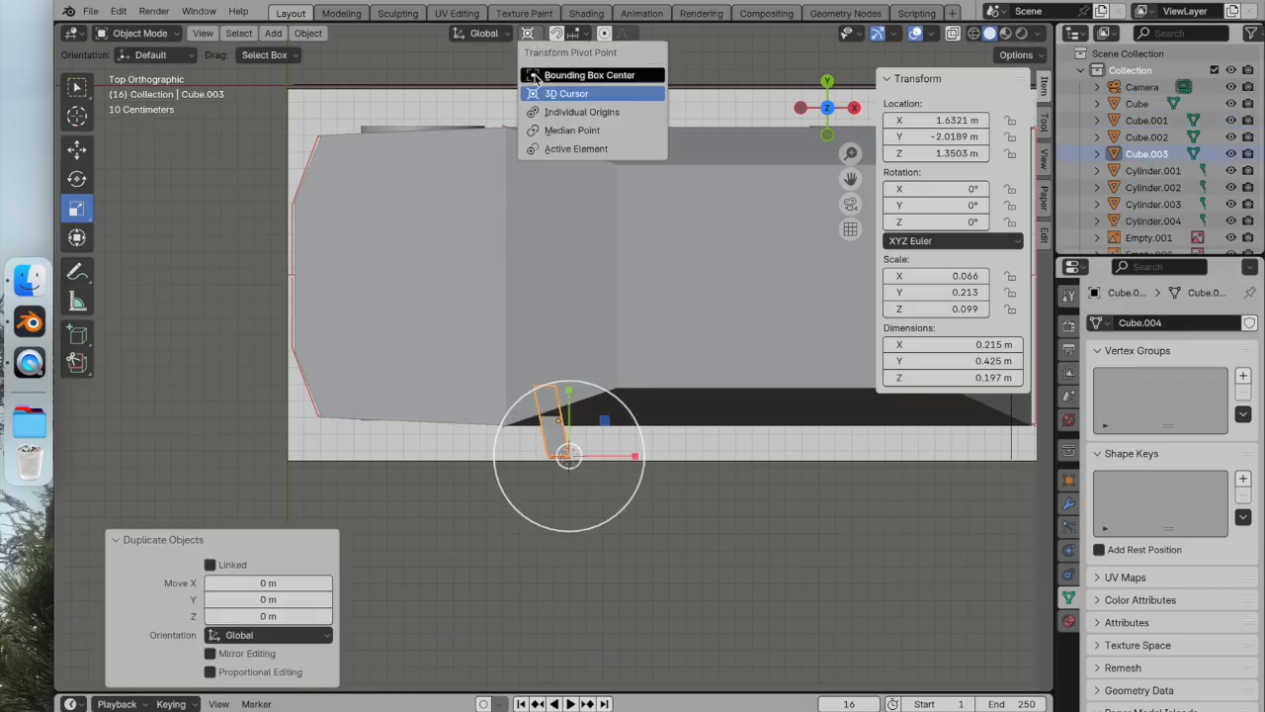
left_click(535, 73)
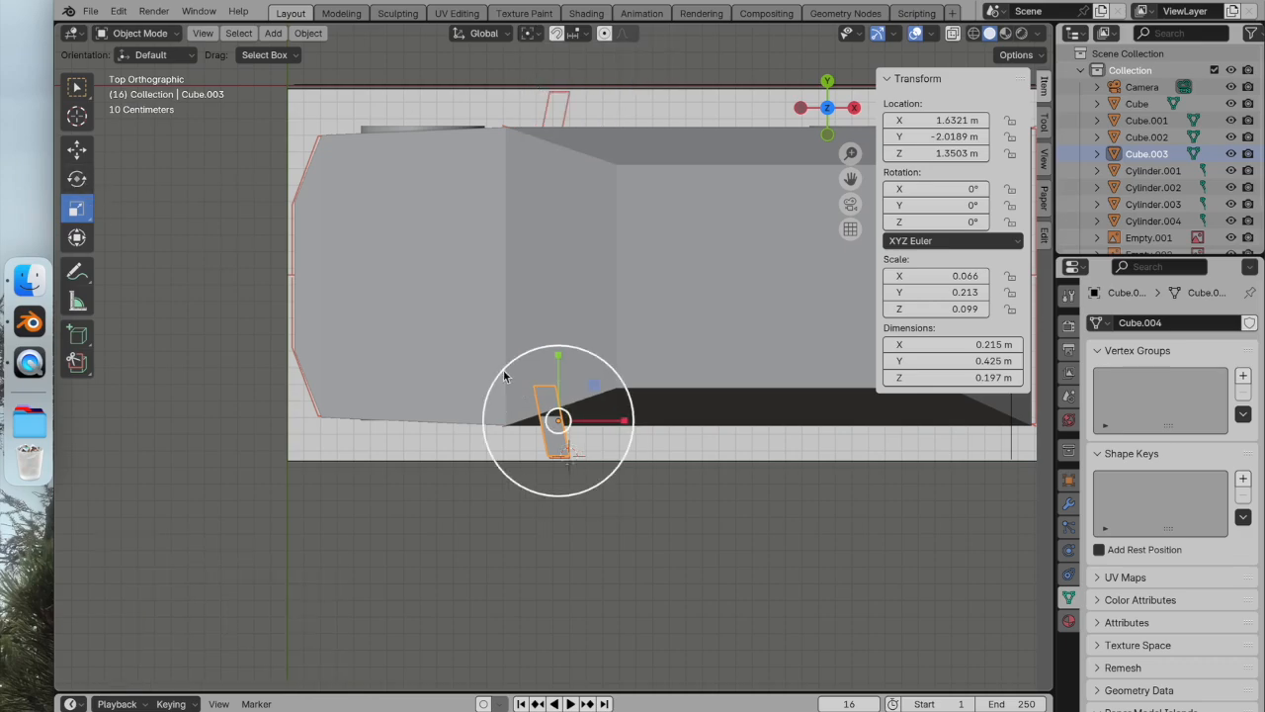
right_click(546, 398)
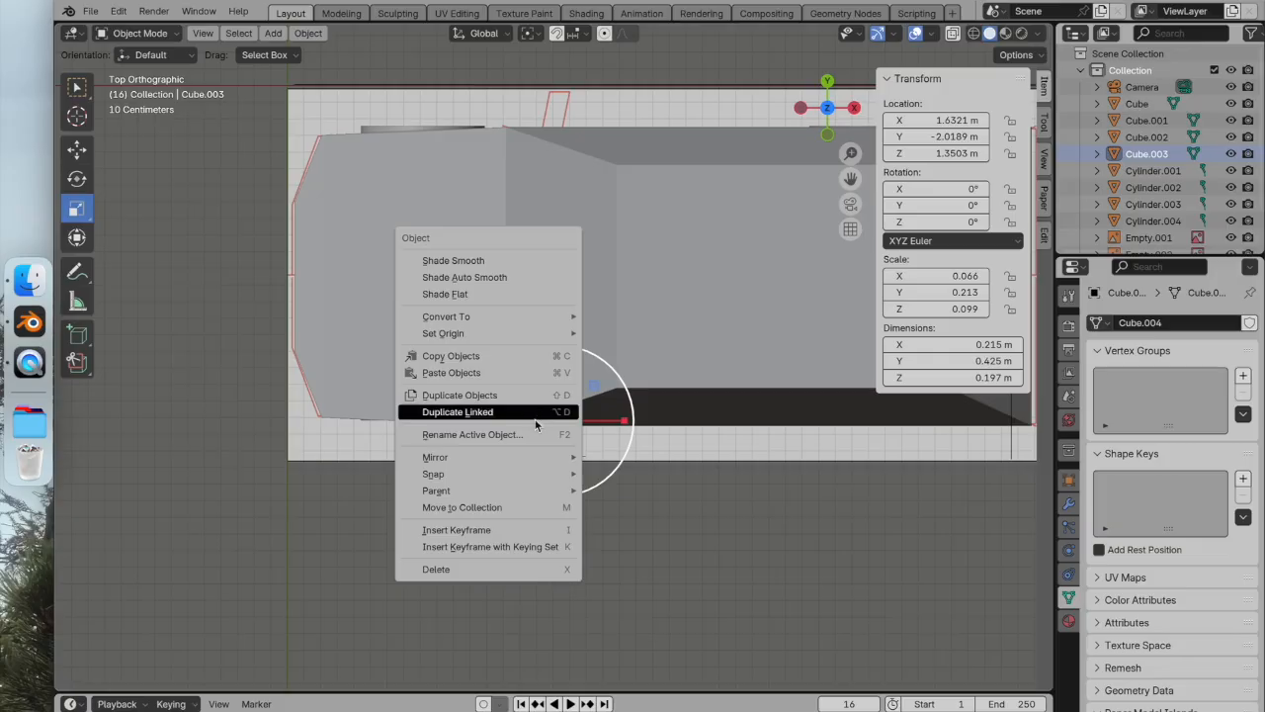
mouse_move(532, 458)
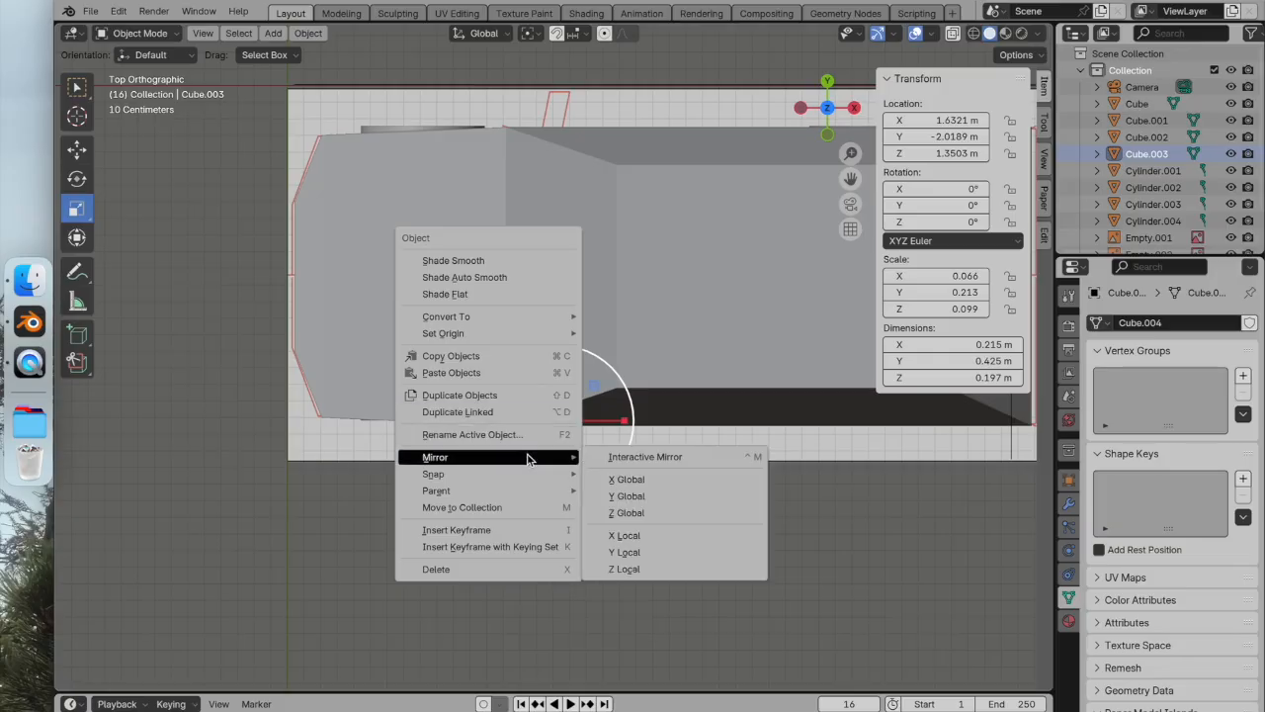
left_click(662, 498)
Move the flipped mirror block along Y onto the opposite mirror outline of the top-view reference
left_click(77, 149)
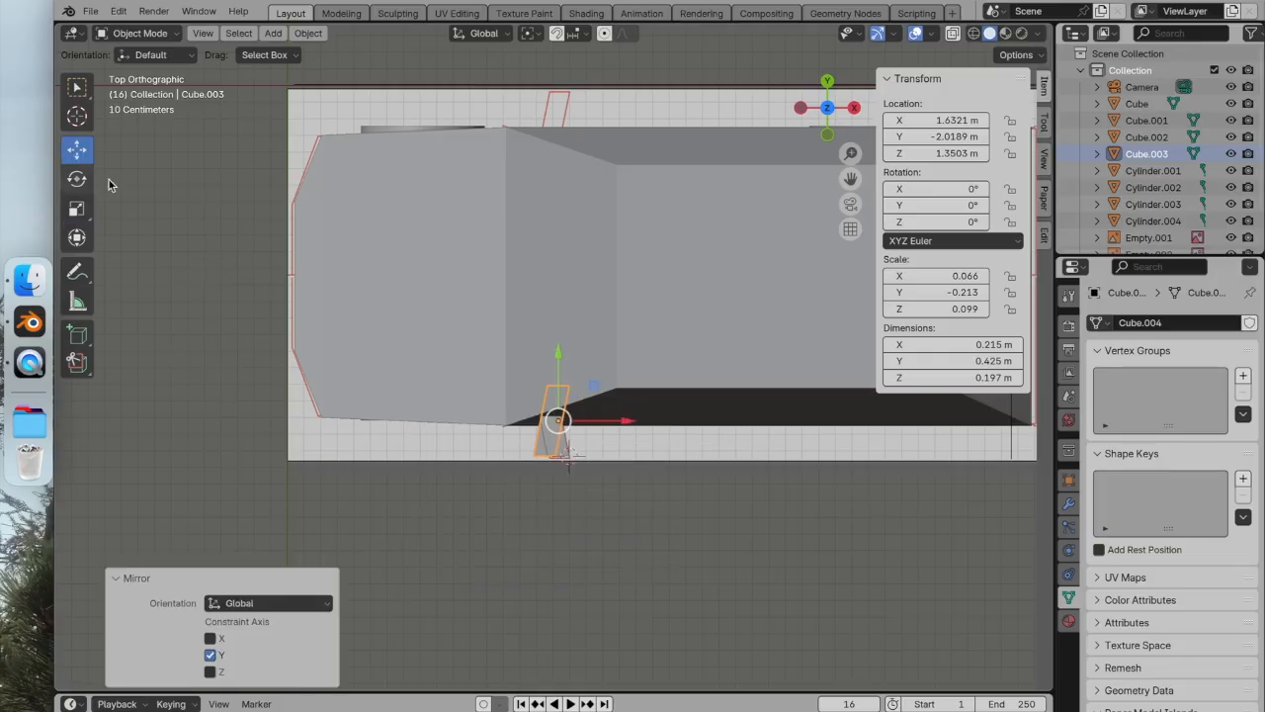
left_click_drag(560, 338, 560, 32)
left_click(645, 138)
left_click(856, 552)
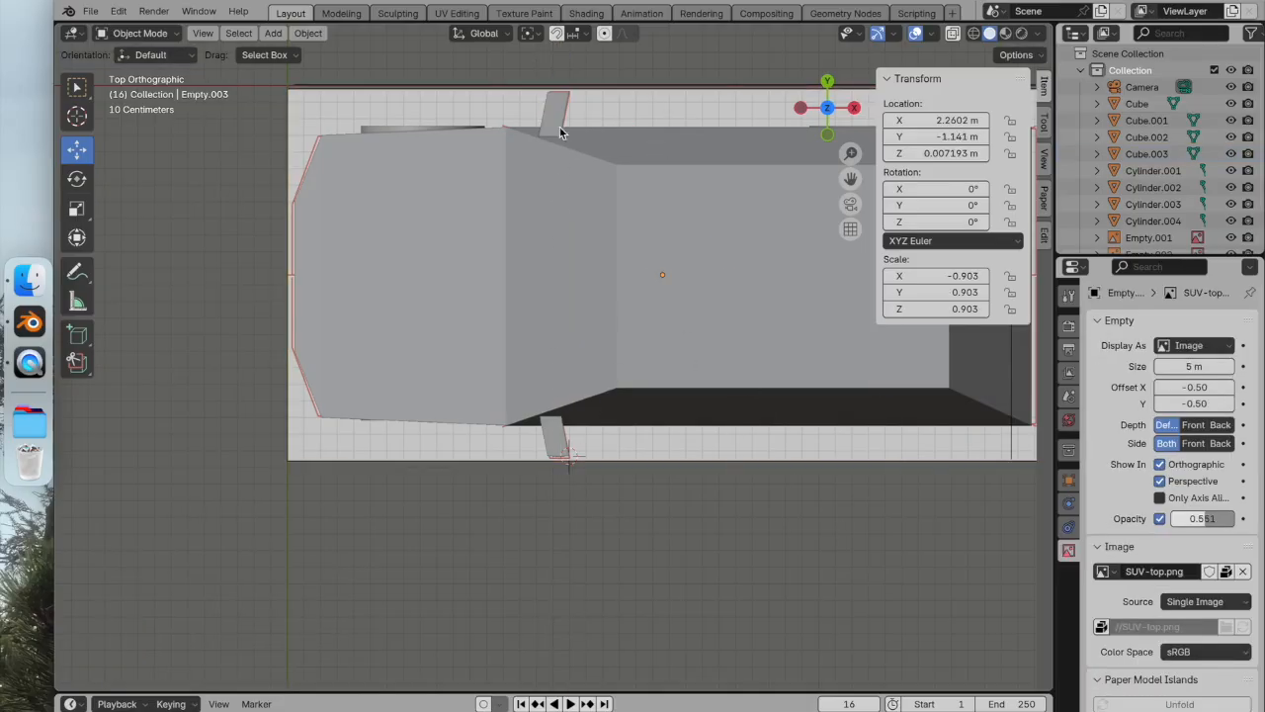
Hide the Empty.001 reference image and fine-tune the flipped mirror block along Y to -0.26044 m
left_click(801, 108)
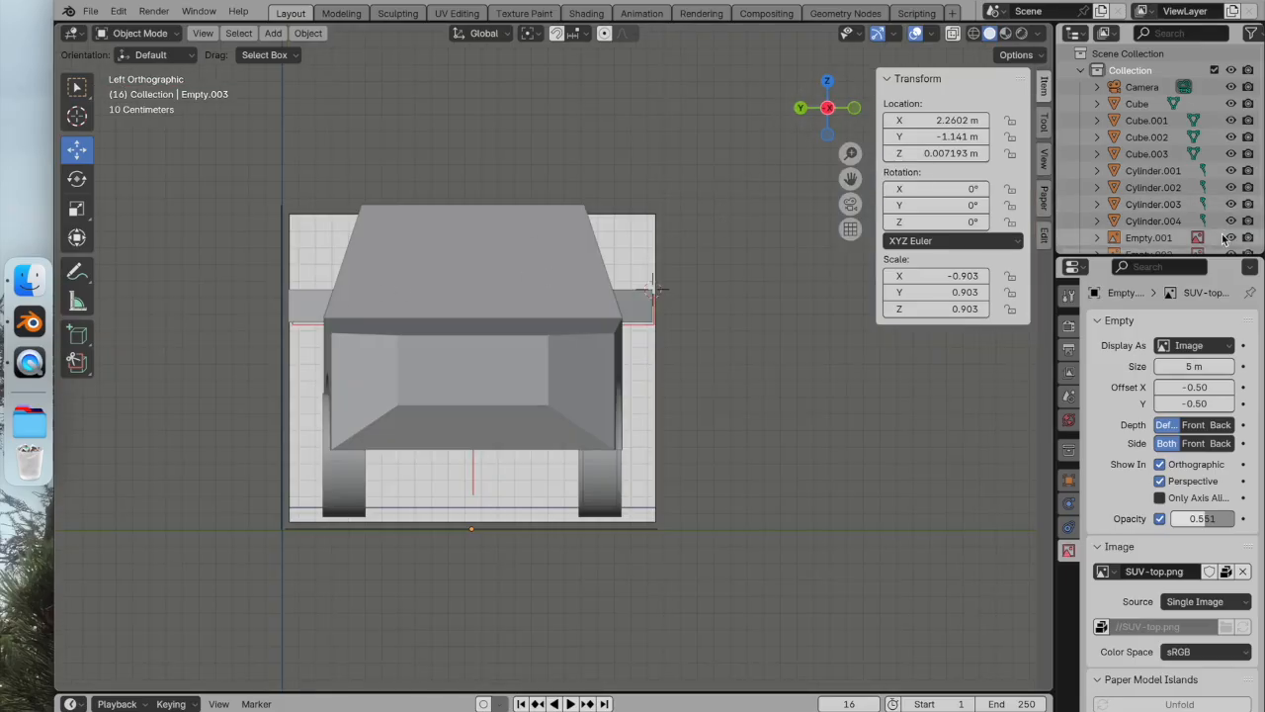
scroll(1225, 208, "down", 2)
left_click(1231, 187)
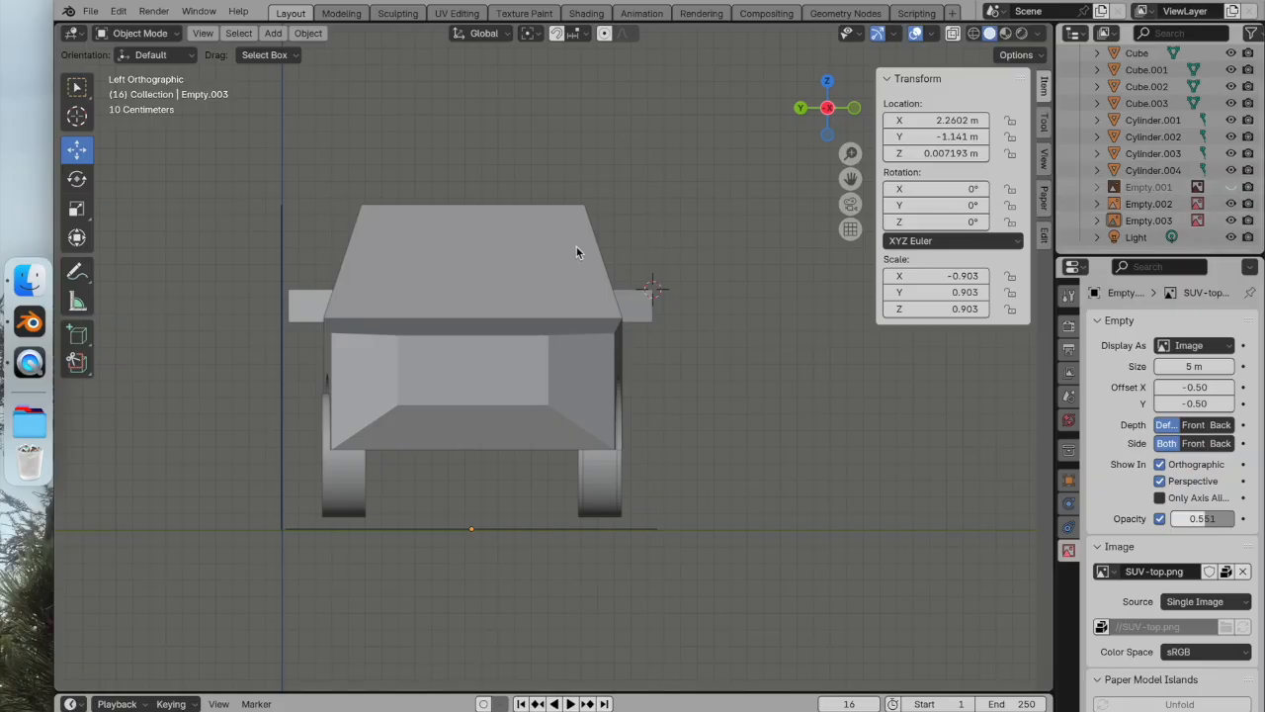
left_click(293, 307)
left_click_drag(253, 310, 259, 305)
left_click(320, 219)
Hide the Empty.002 and Empty.003 reference images and check both side mirrors against the body
middle_click_drag(523, 226, 431, 269)
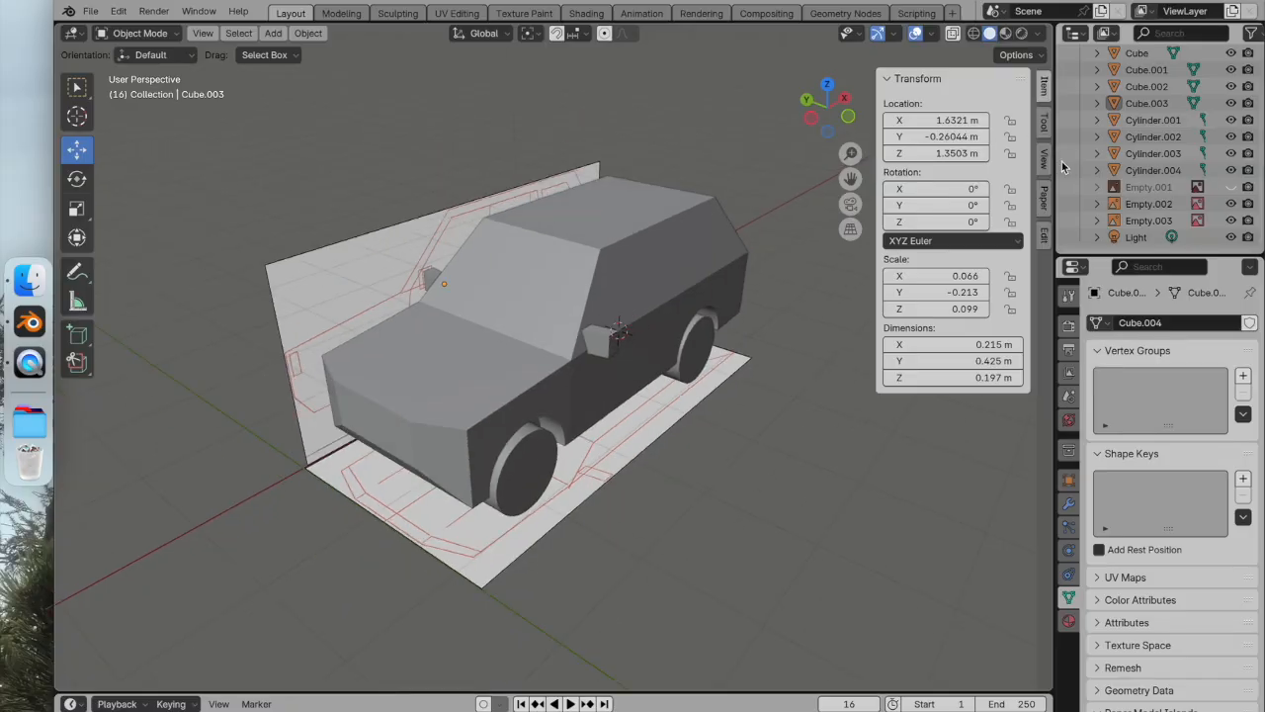
left_click_drag(1231, 203, 1231, 221)
middle_click_drag(818, 333, 618, 507)
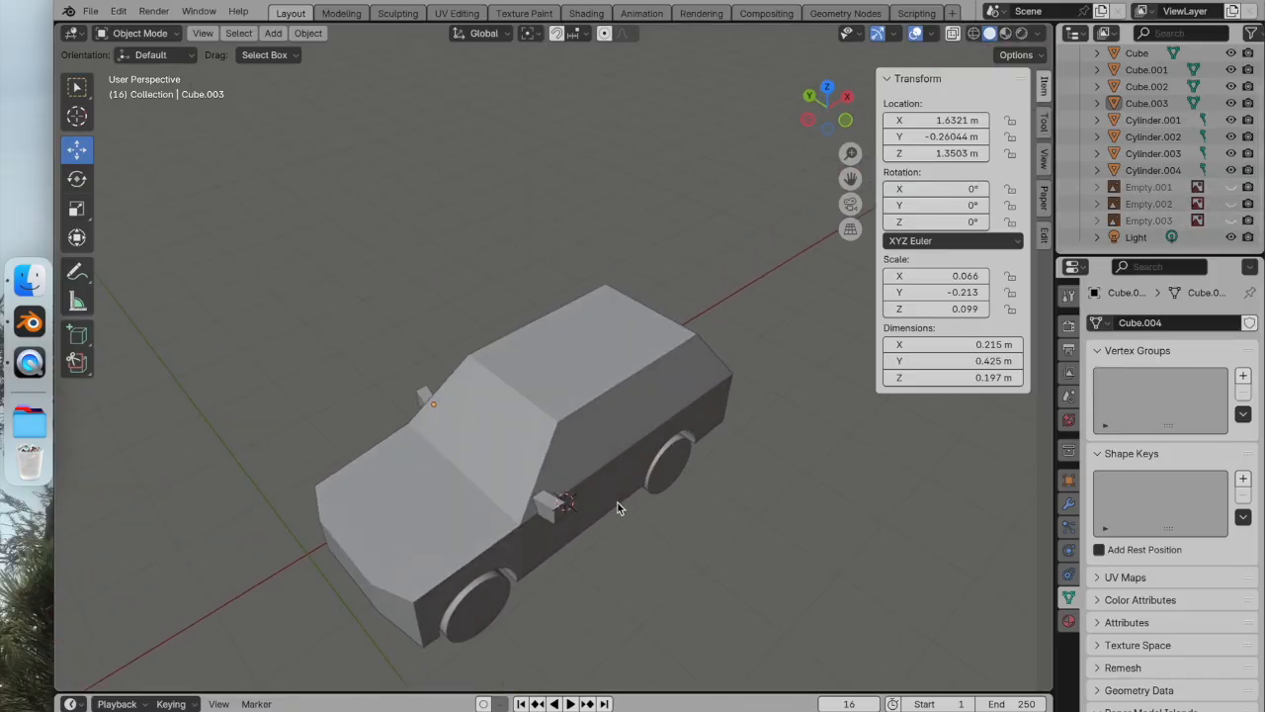
scroll(612, 499, "up", 4)
scroll(610, 489, "down", 3)
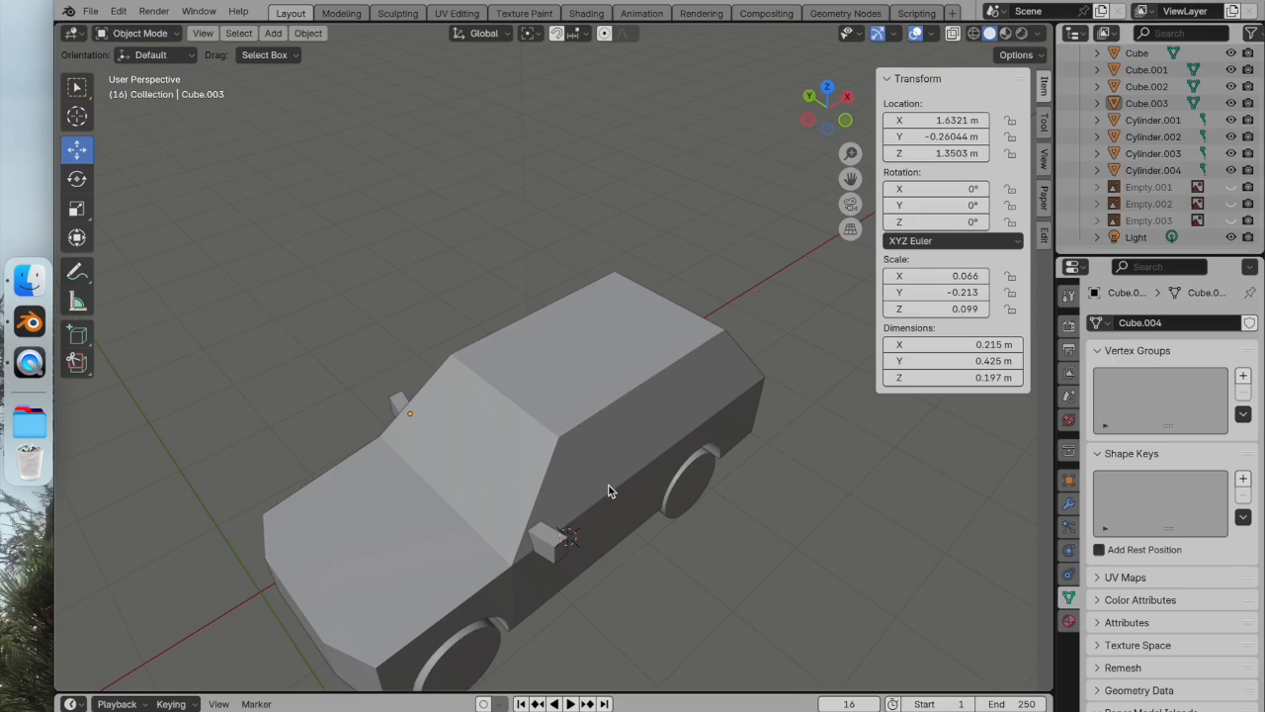
scroll(608, 491, "down", 2)
middle_click_drag(629, 442, 667, 452)
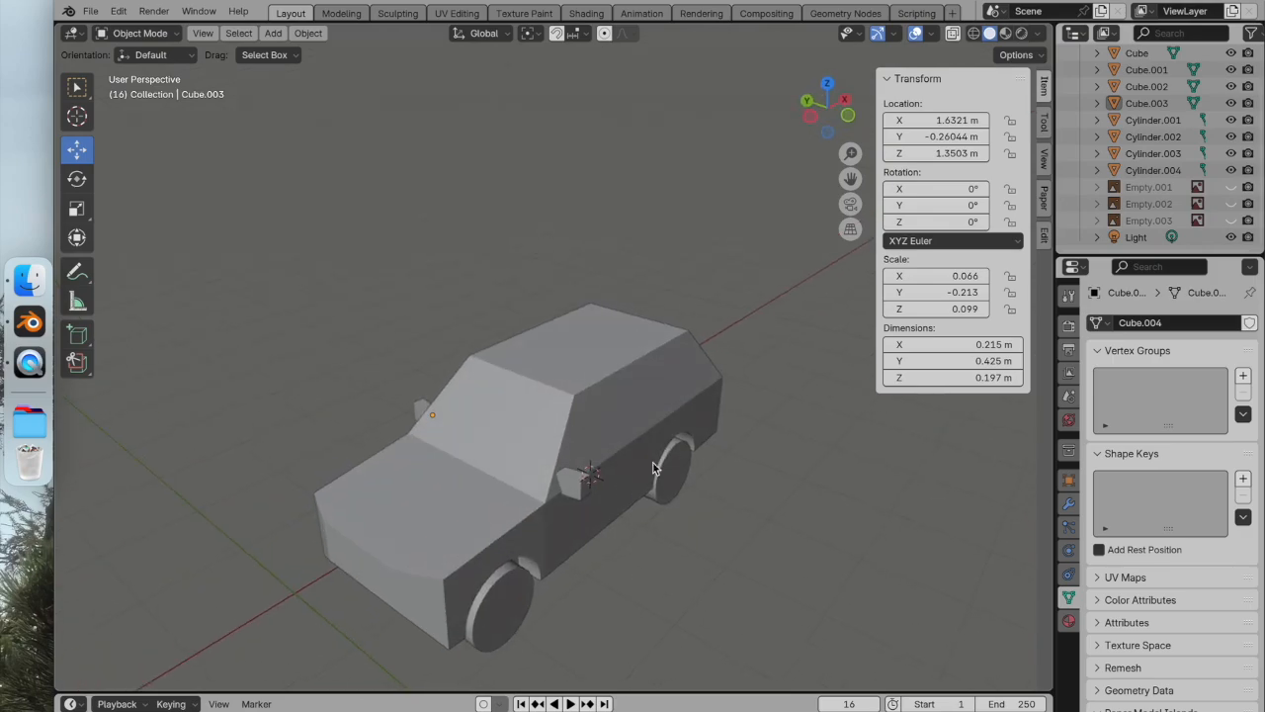
Merge both side mirrors, Cube.001 and Cube.003, into the Cube body with an Auto Boolean Union
left_click(581, 495)
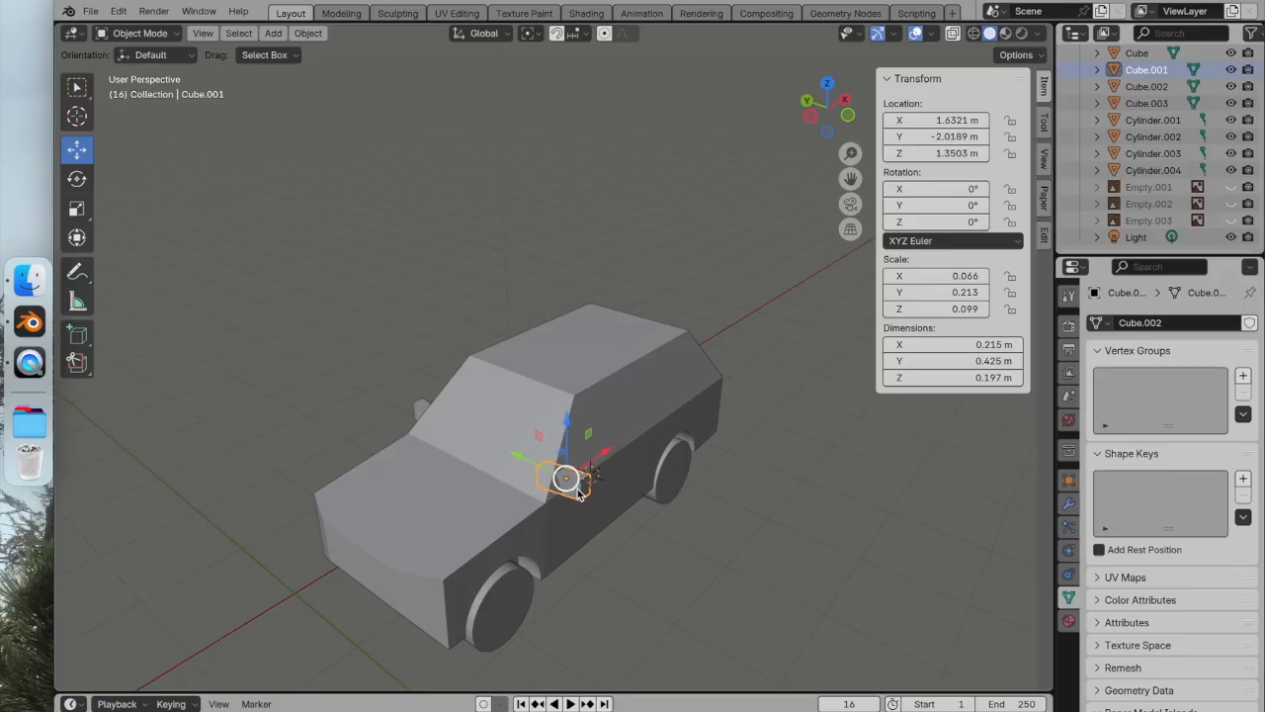
left_click(419, 415, "shift")
left_click(541, 405, "shift")
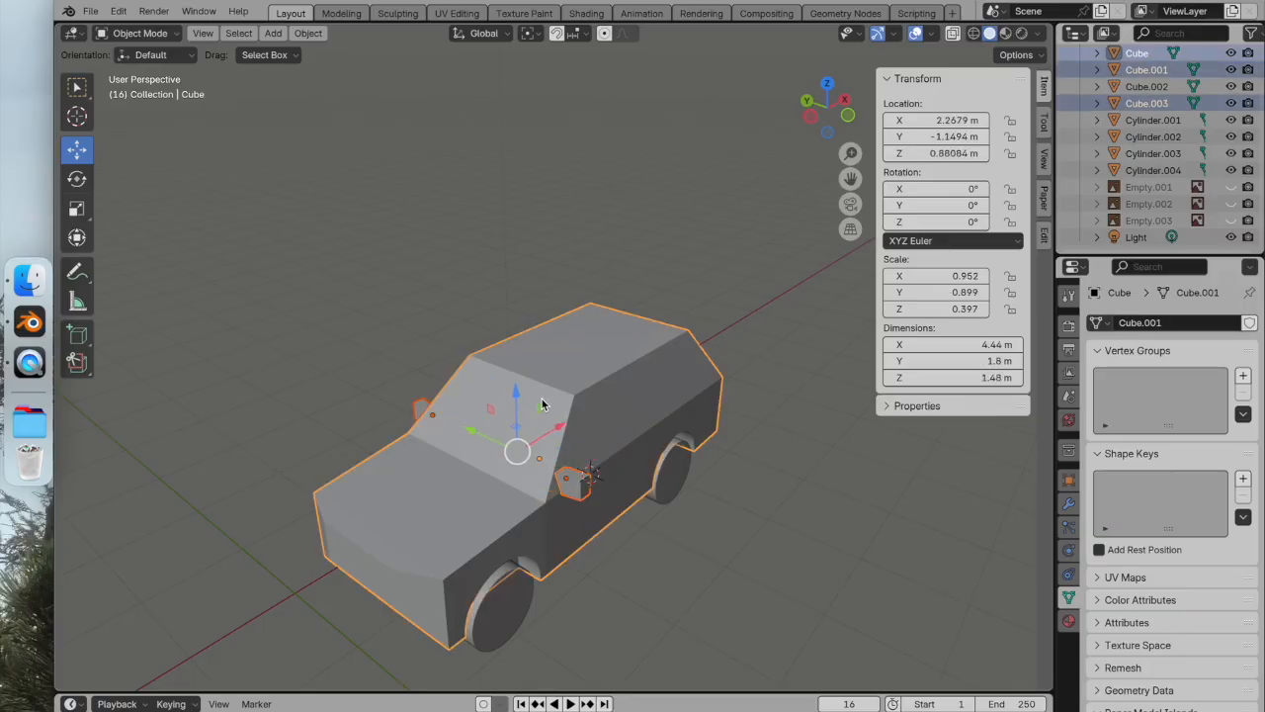
left_click(308, 34)
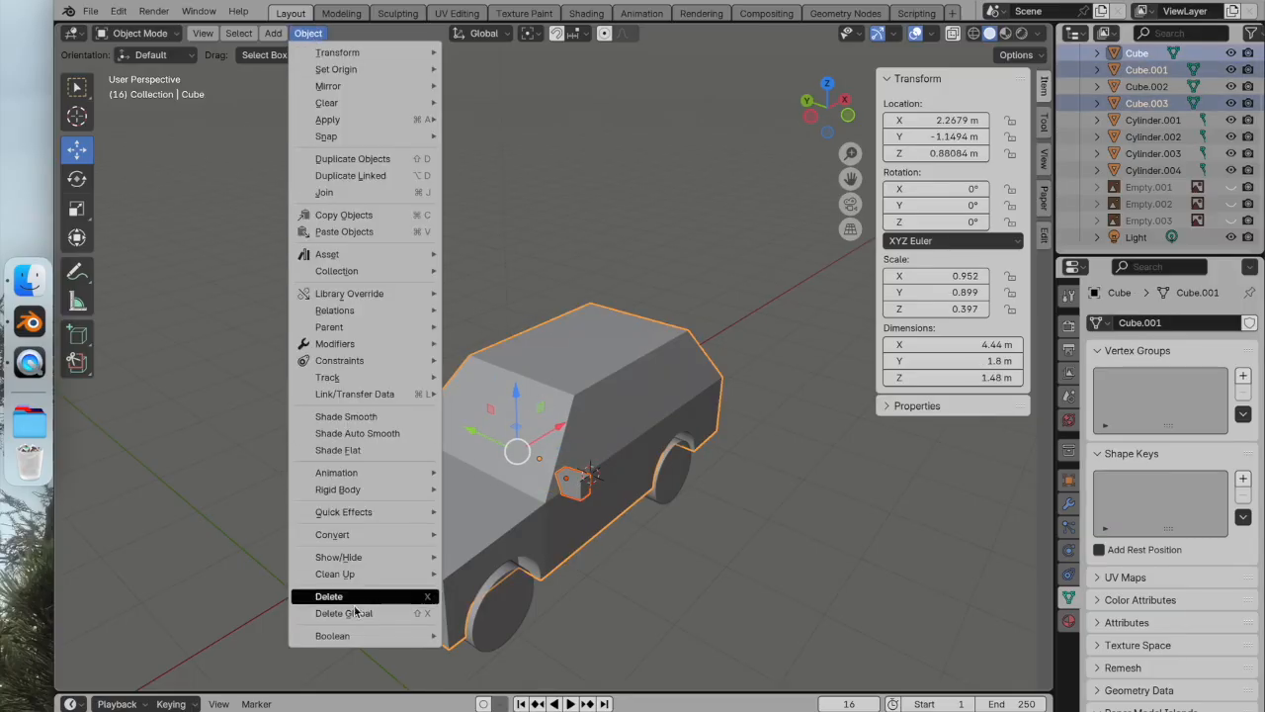
mouse_move(358, 640)
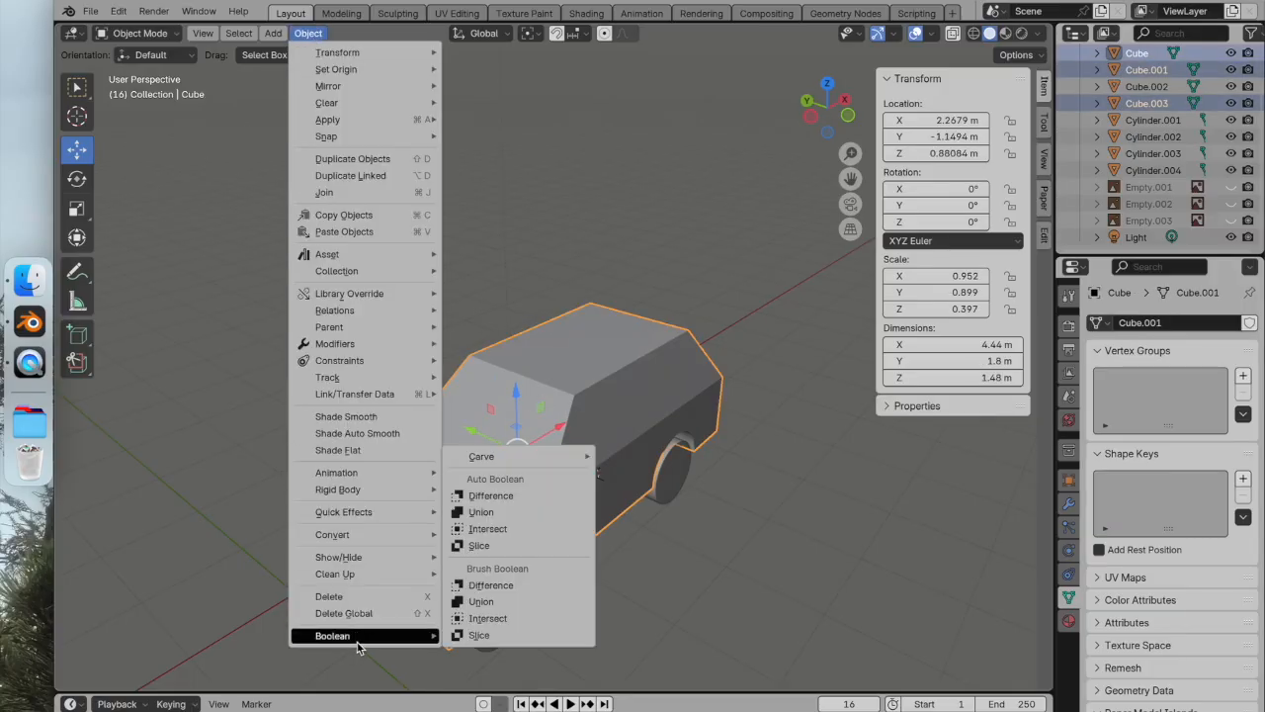
left_click(500, 512)
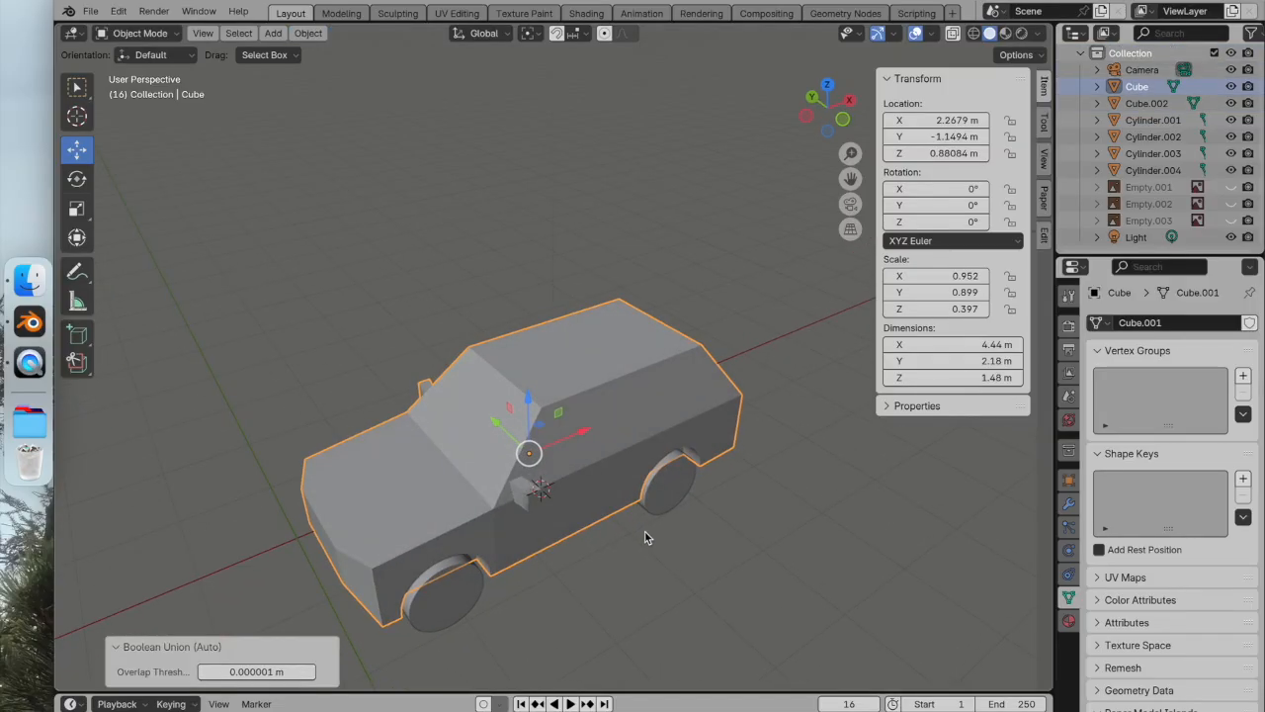
Delete the leftover duplicate mirror block, Cube.002, that overlaps the merged side mirror
scroll(630, 508, "down", 1)
scroll(627, 504, "up", 3)
middle_click_drag(642, 475, 719, 410, "shift")
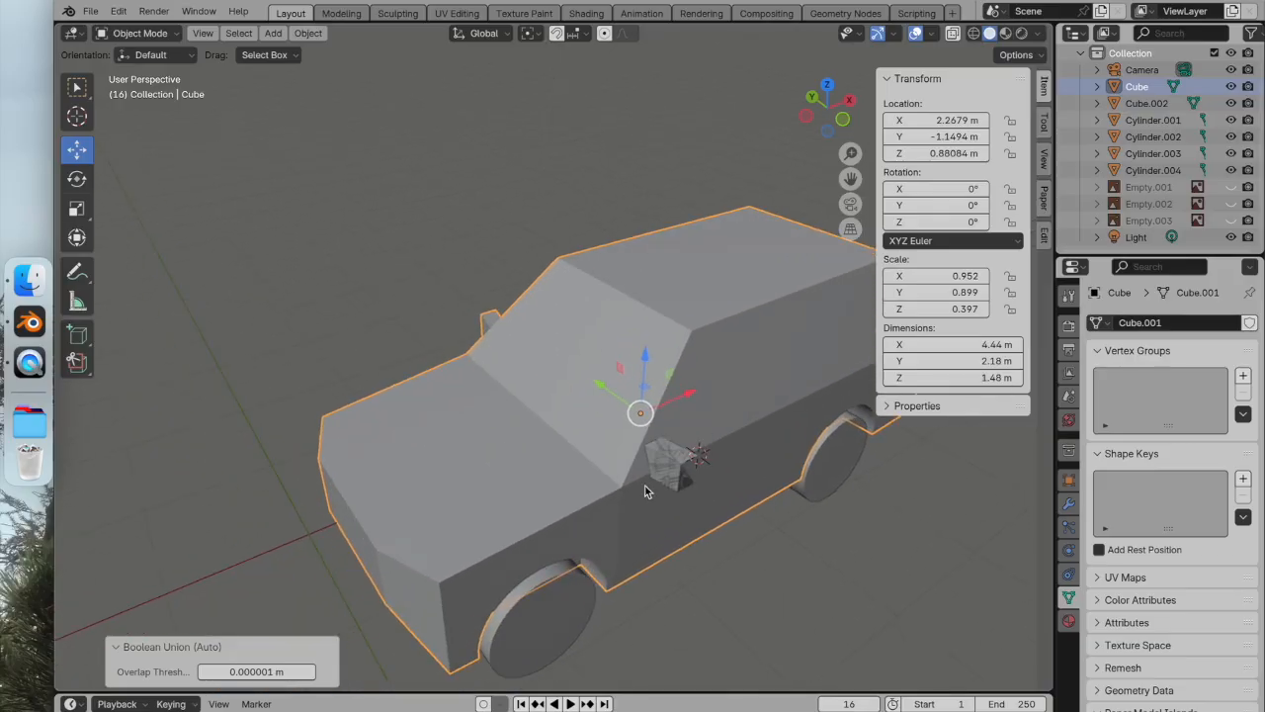
left_click(687, 495, "shift")
left_click(677, 477, "shift")
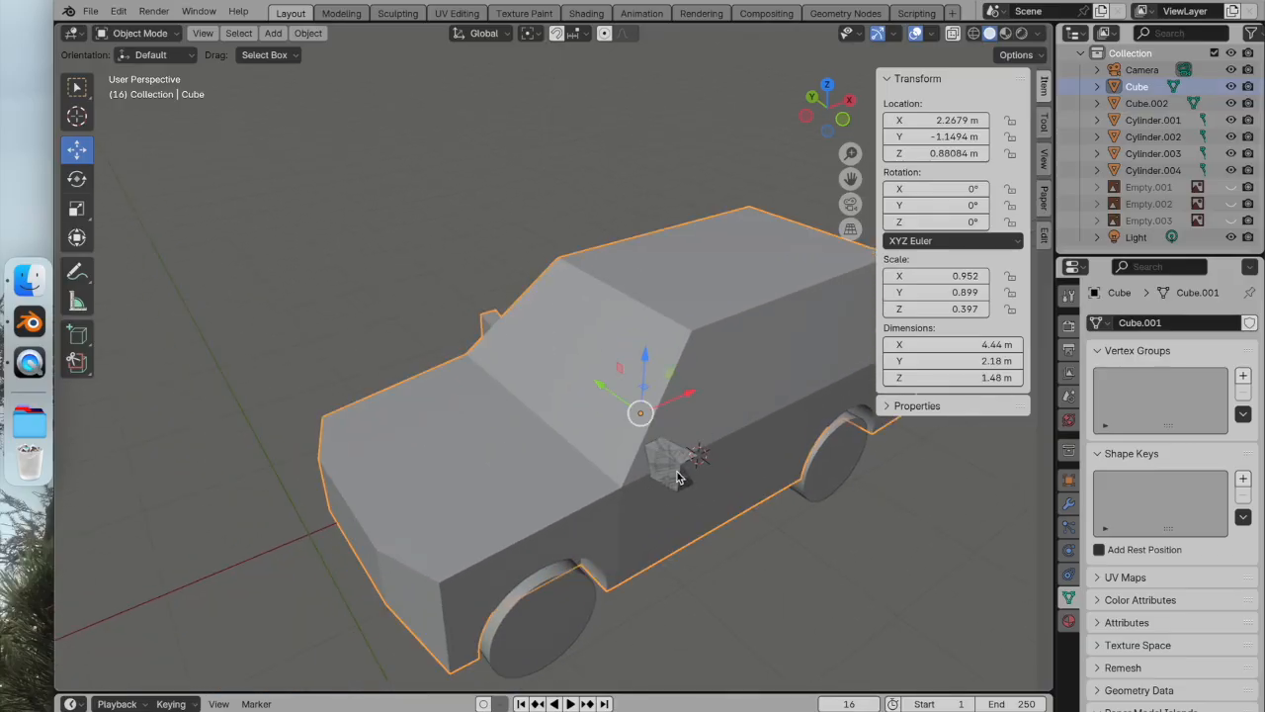
left_click(677, 478)
right_click(678, 477)
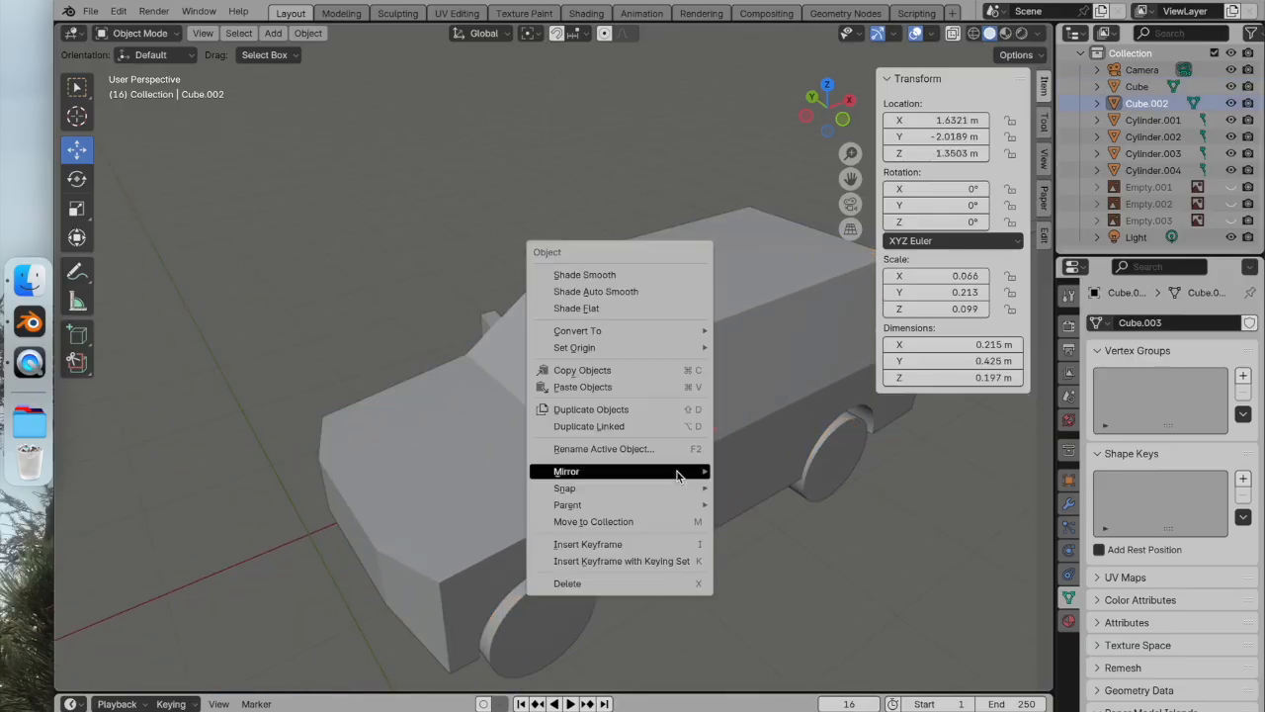
left_click(652, 577)
Inspect the SUV's body, wheels and merged side mirrors from several angles
scroll(780, 458, "down", 5)
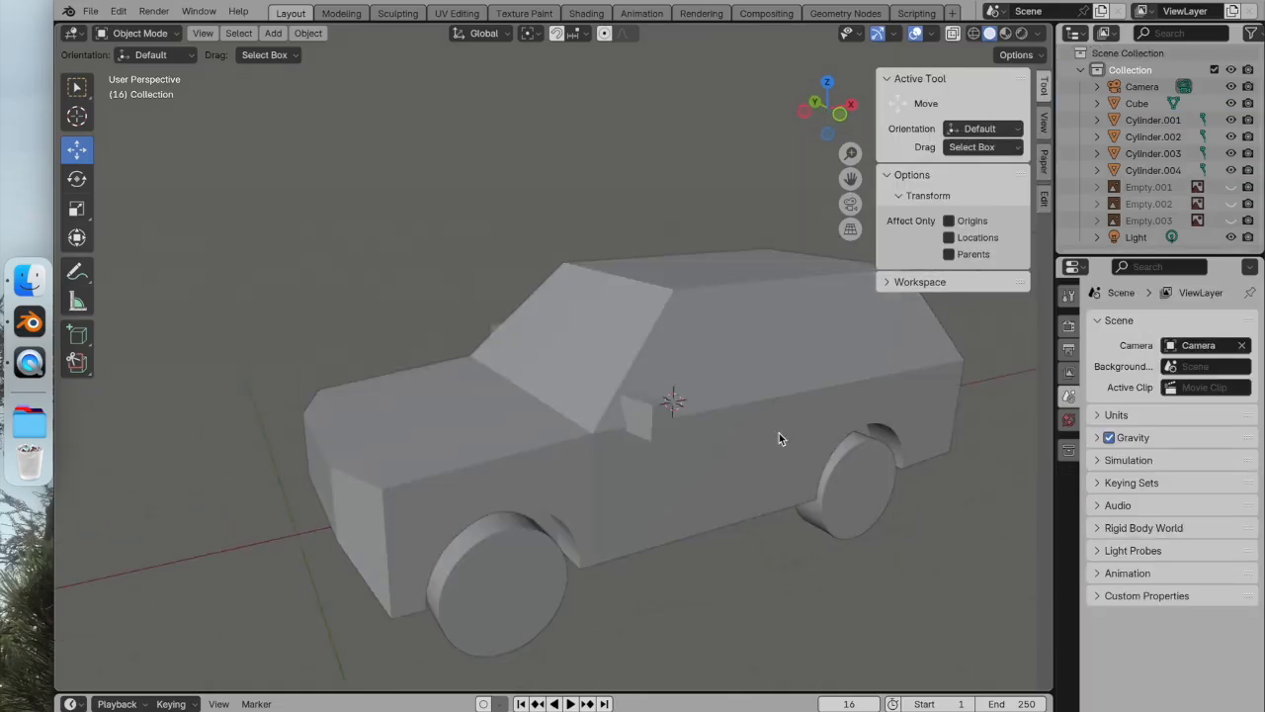
middle_click_drag(813, 439, 763, 452)
scroll(804, 424, "up", 3)
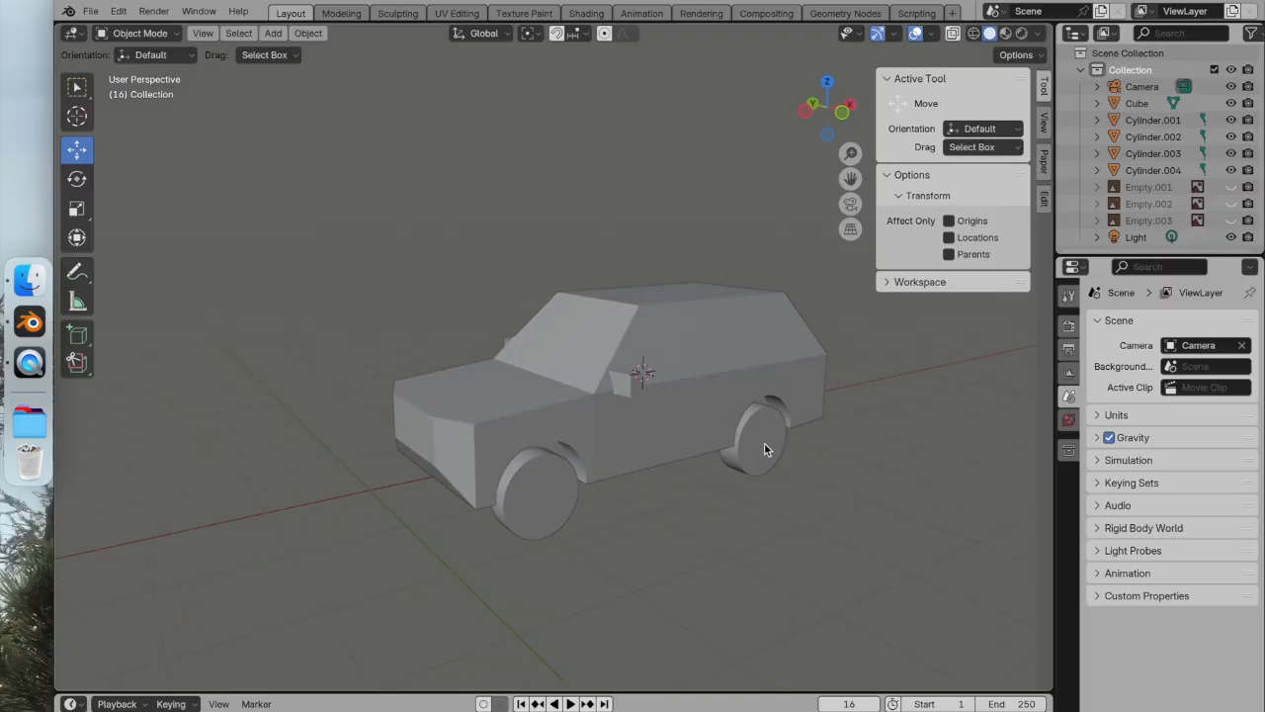
middle_click_drag(764, 433, 688, 433)
scroll(725, 434, "up", 1)
middle_click_drag(666, 431, 694, 436)
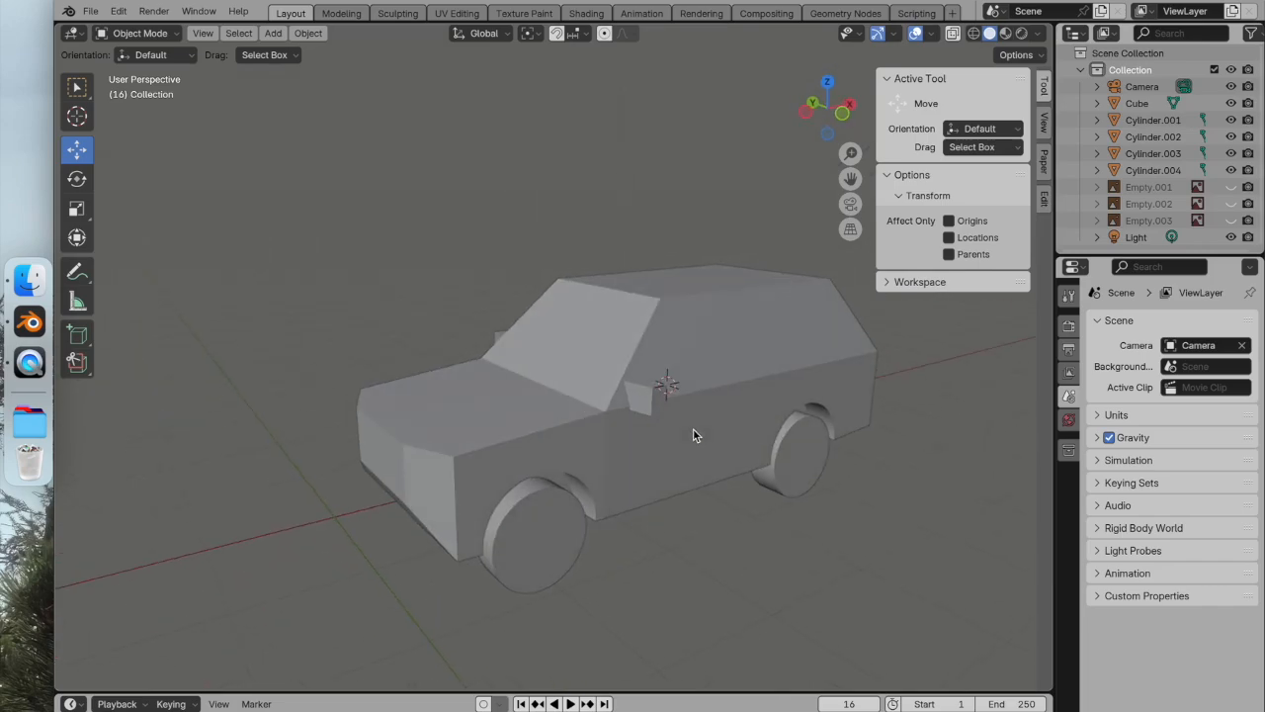